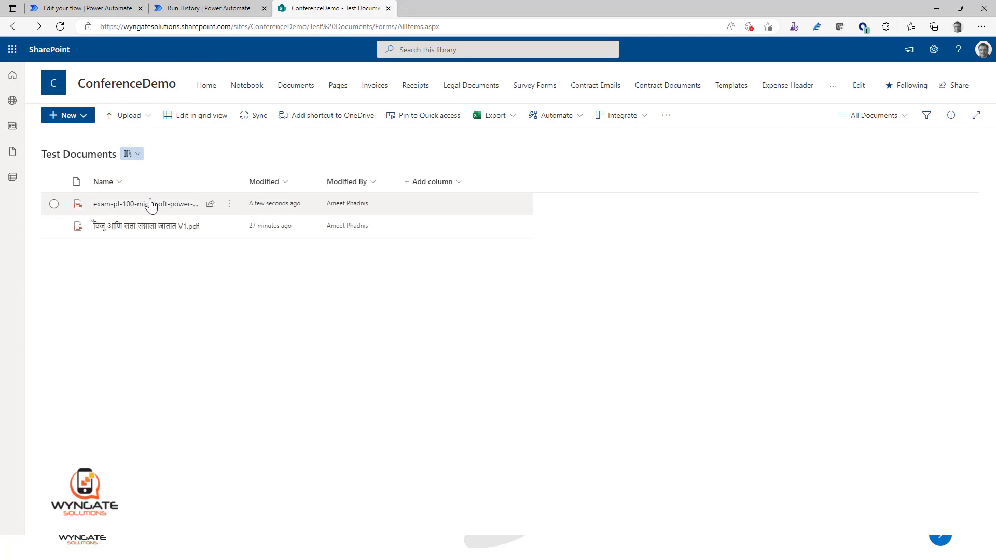
Step: Open the exam PL-100 PDF from Test Documents, then review the trigger and text recognition action settings in the Testing AI flow
click(147, 206)
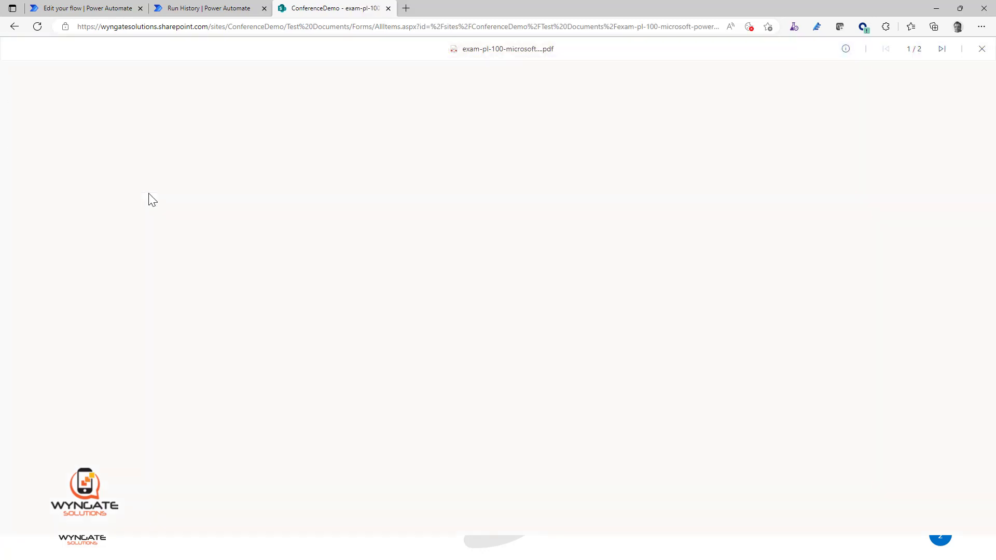
click(87, 8)
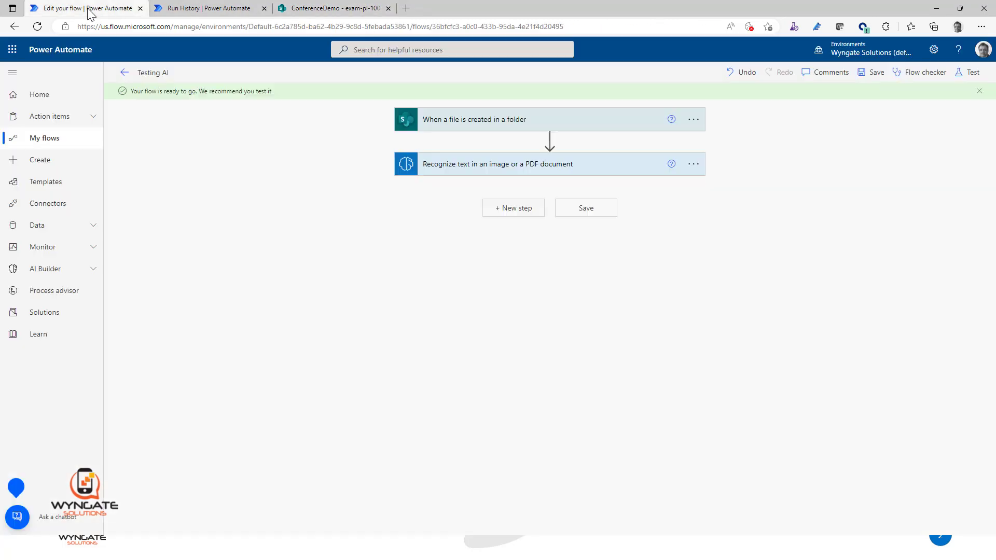
click(534, 119)
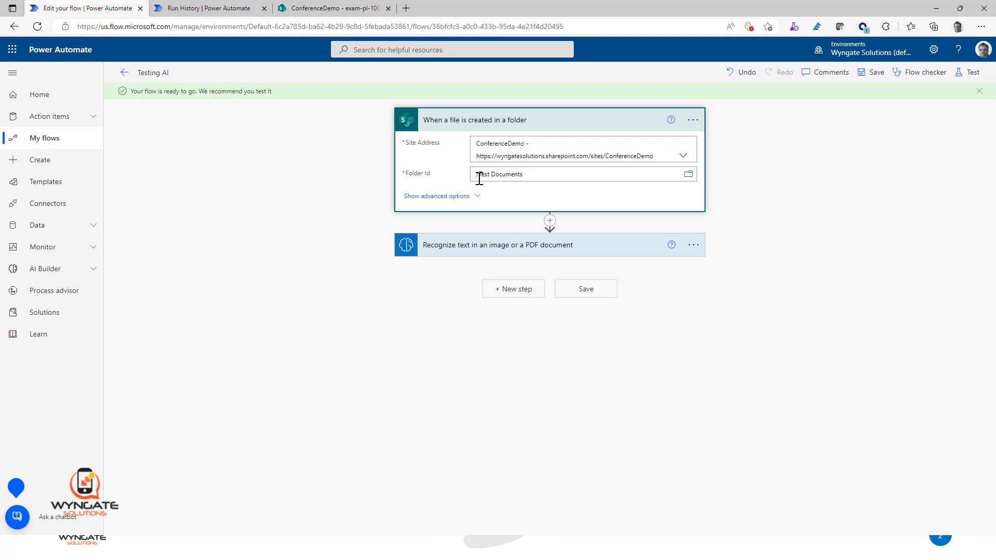
click(555, 252)
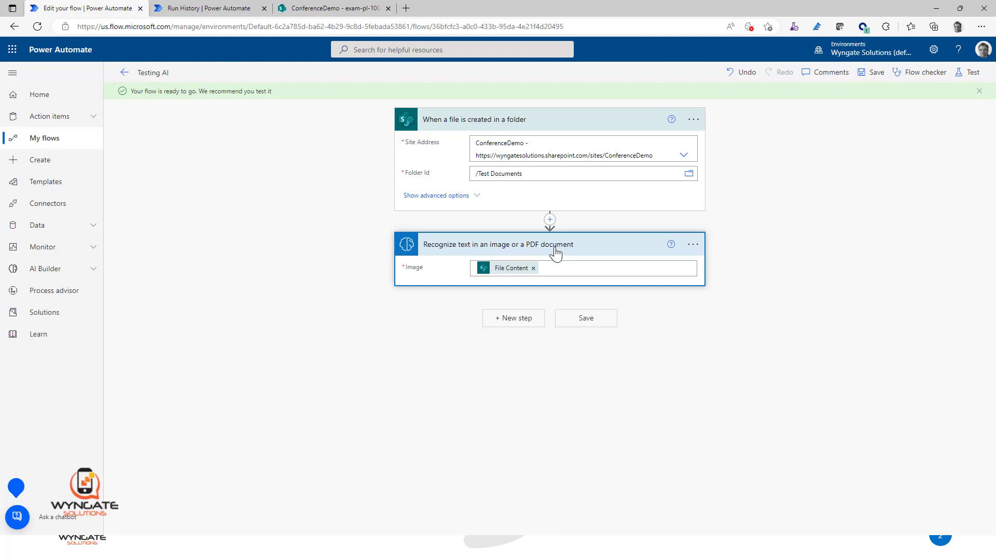
Step: Save the Testing AI flow and resubmit its previous run from the run history
click(877, 73)
click(362, 9)
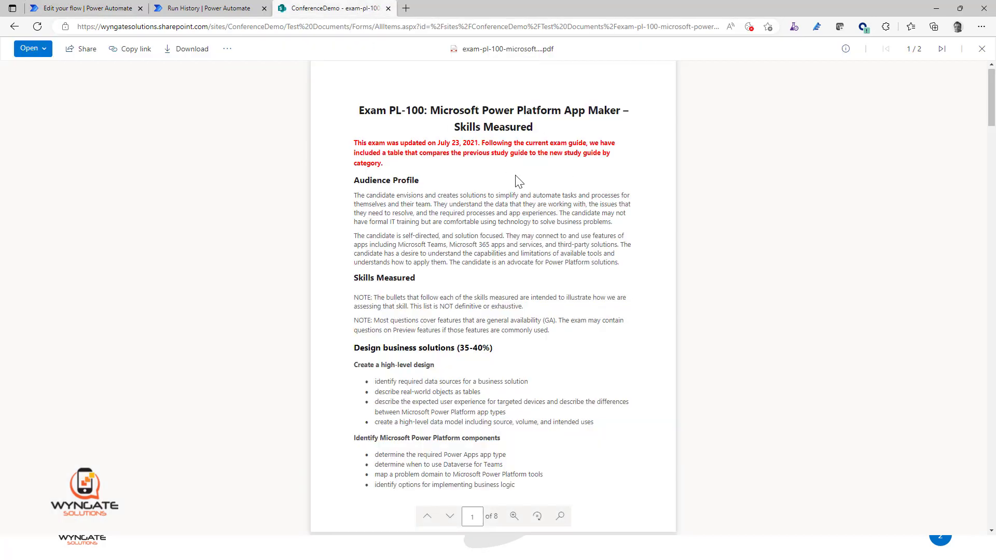
click(114, 10)
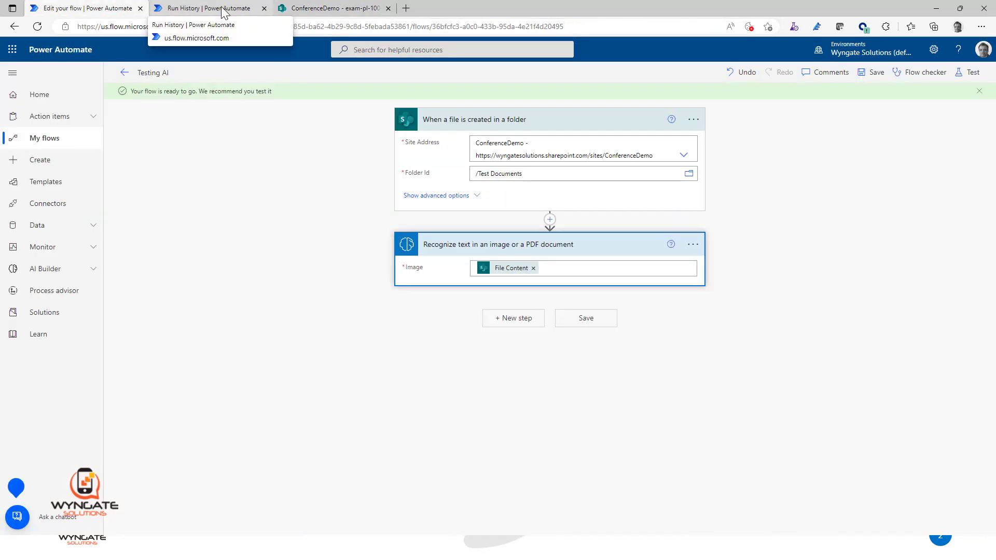
click(223, 10)
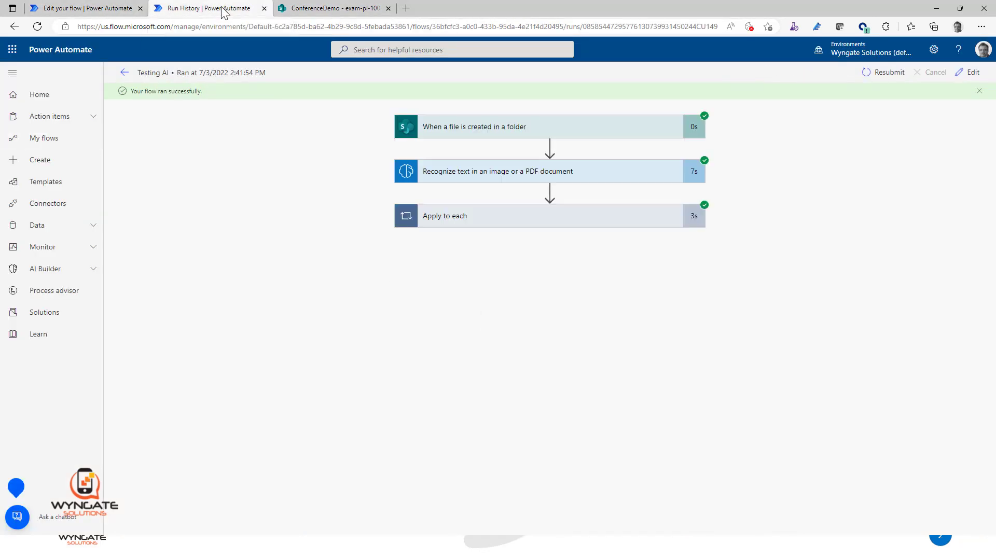
click(874, 73)
click(546, 81)
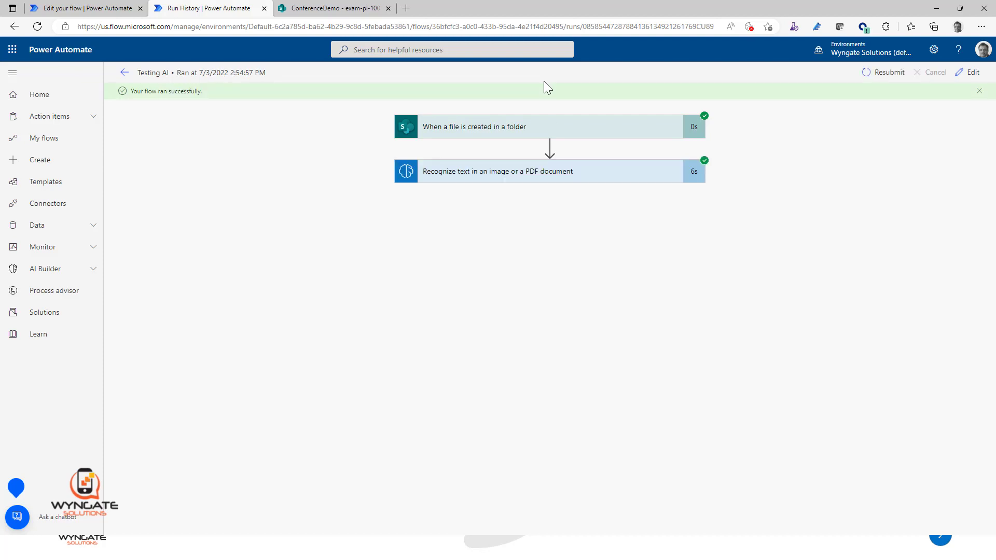
Step: Open the outputs of the run's Recognize text action and examine the page and recognized text entries in the JSON
click(558, 178)
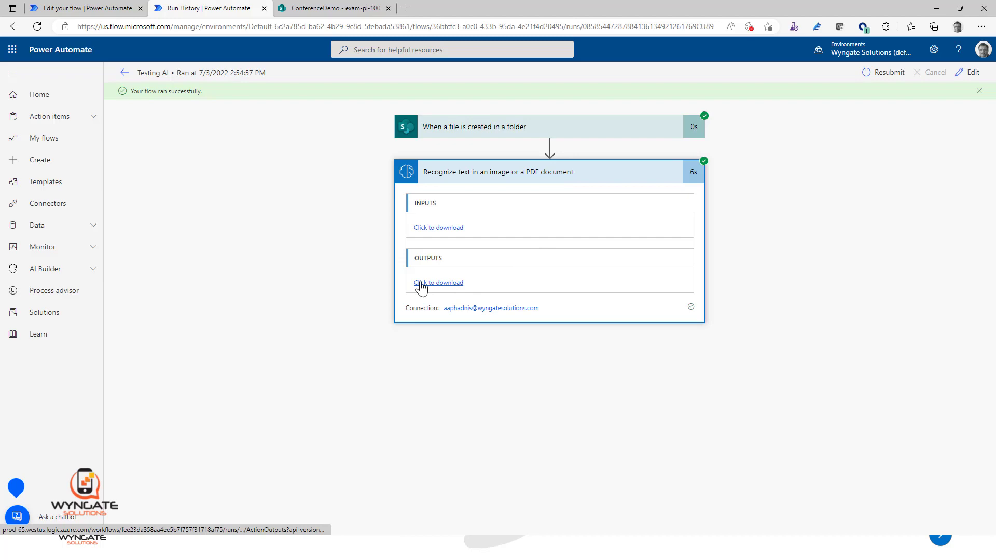
click(310, 12)
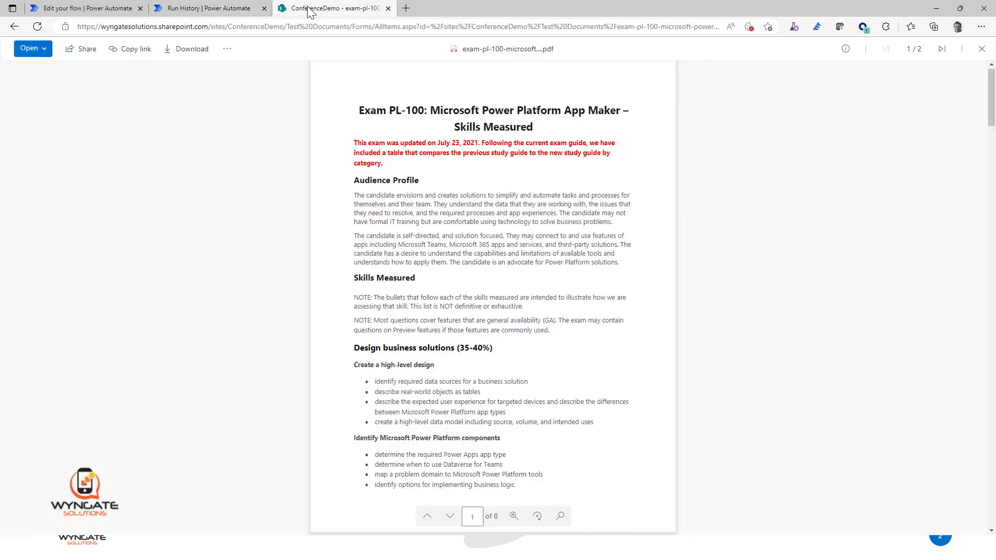
click(203, 11)
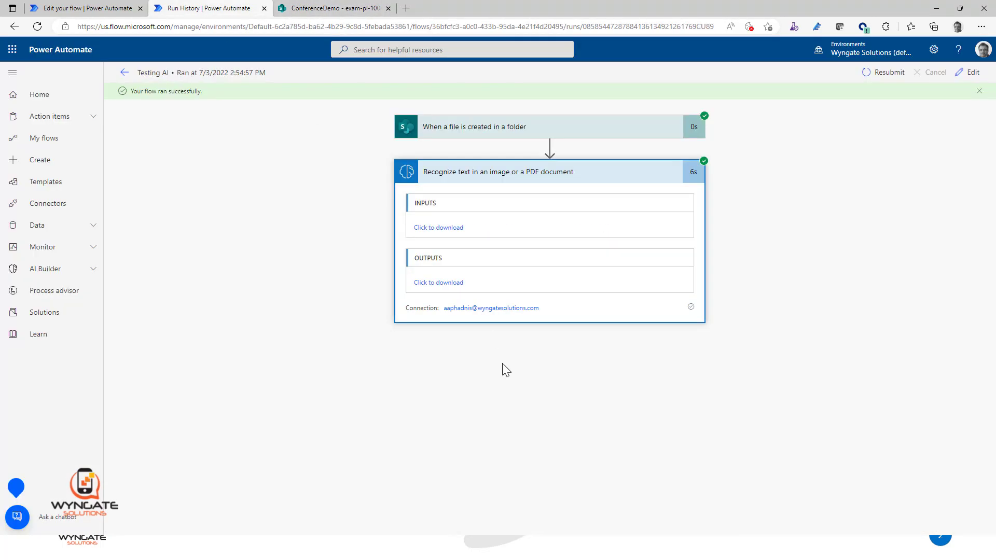
click(440, 283)
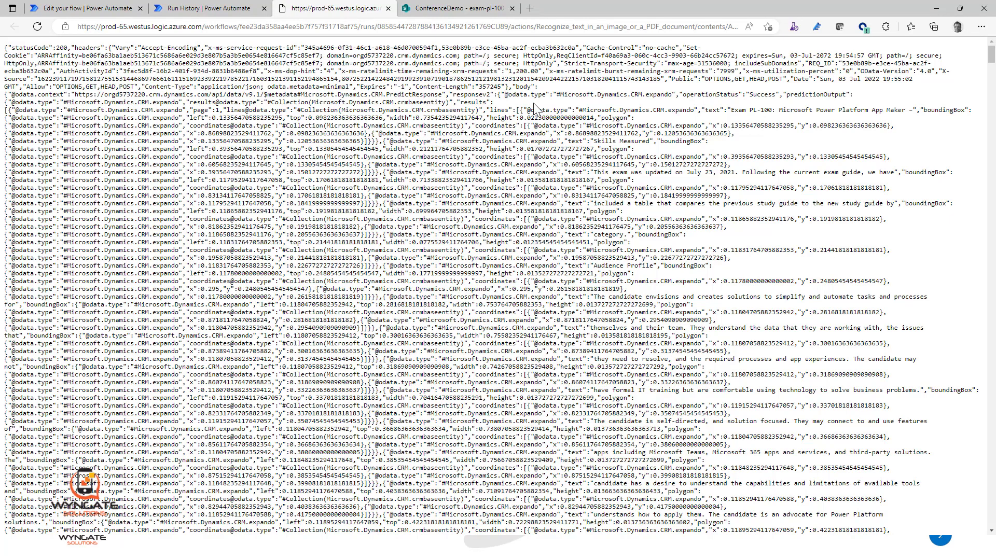
scroll(526, 112, down, 20)
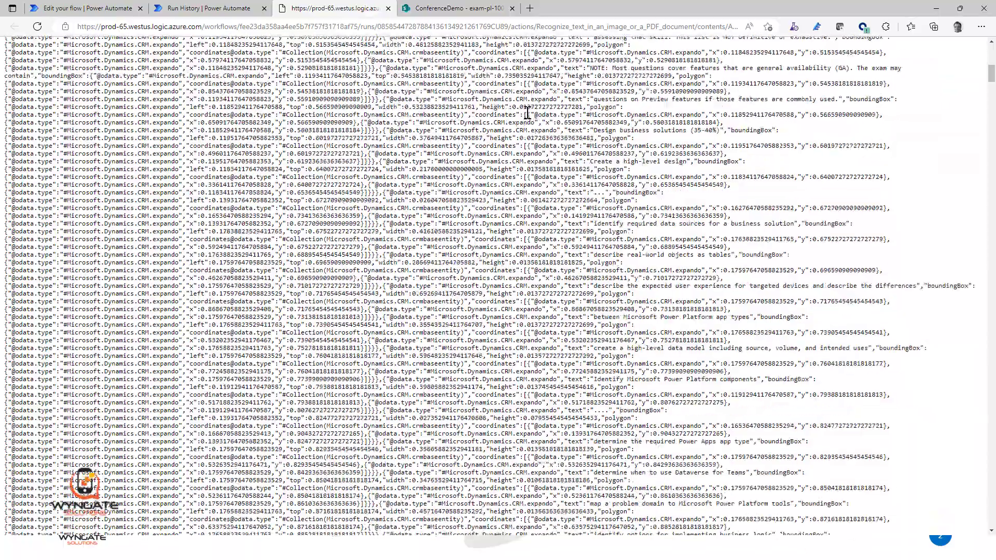
scroll(527, 112, down, 15)
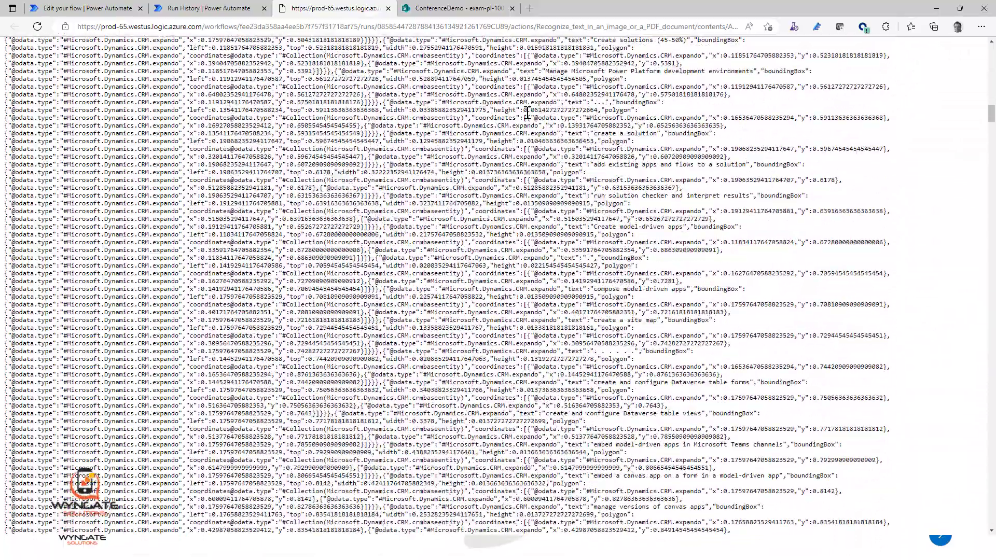
scroll(527, 112, up, 20)
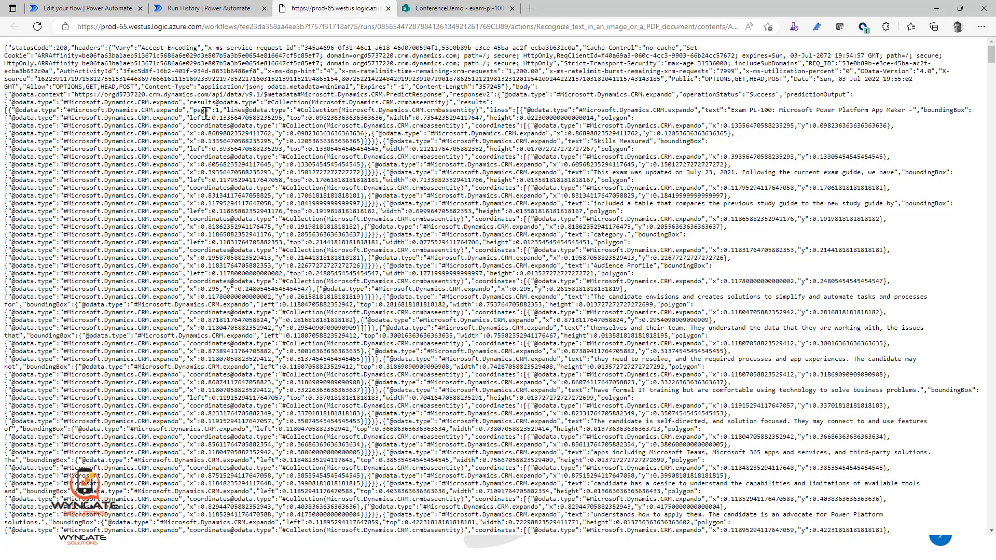
drag(189, 111, 221, 110)
drag(8, 110, 6, 111)
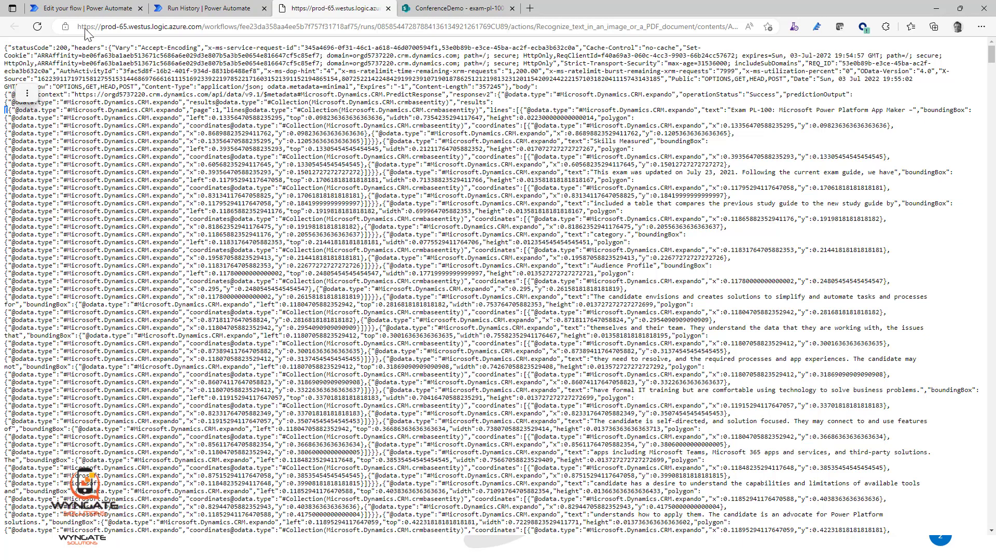
Step: Add an Apply to each control after the Recognize text action in the Testing AI flow
click(82, 8)
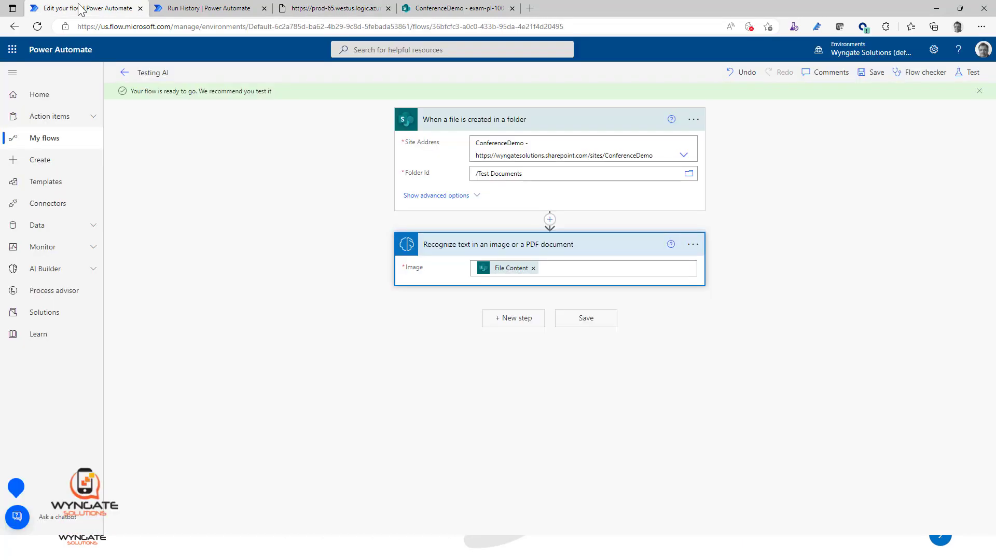
click(528, 319)
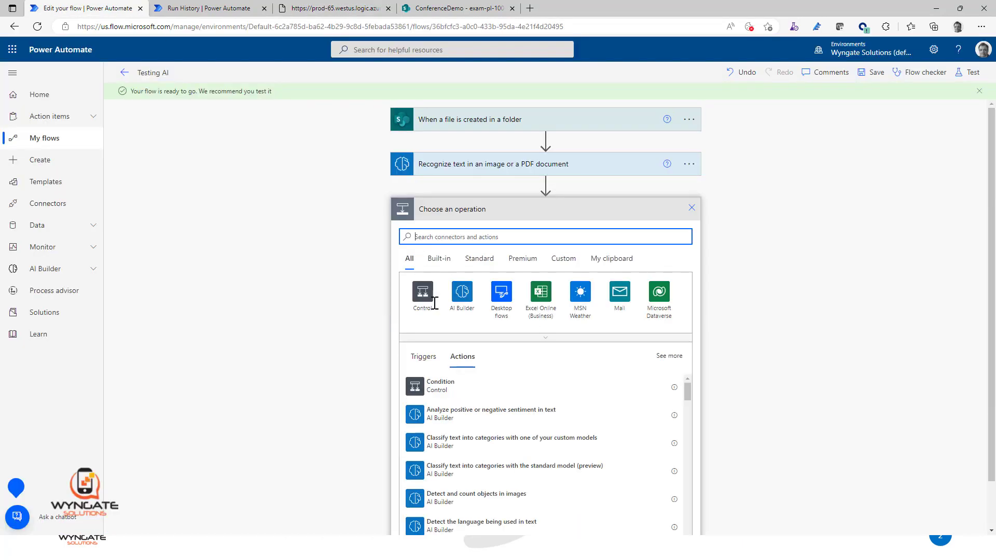
click(422, 303)
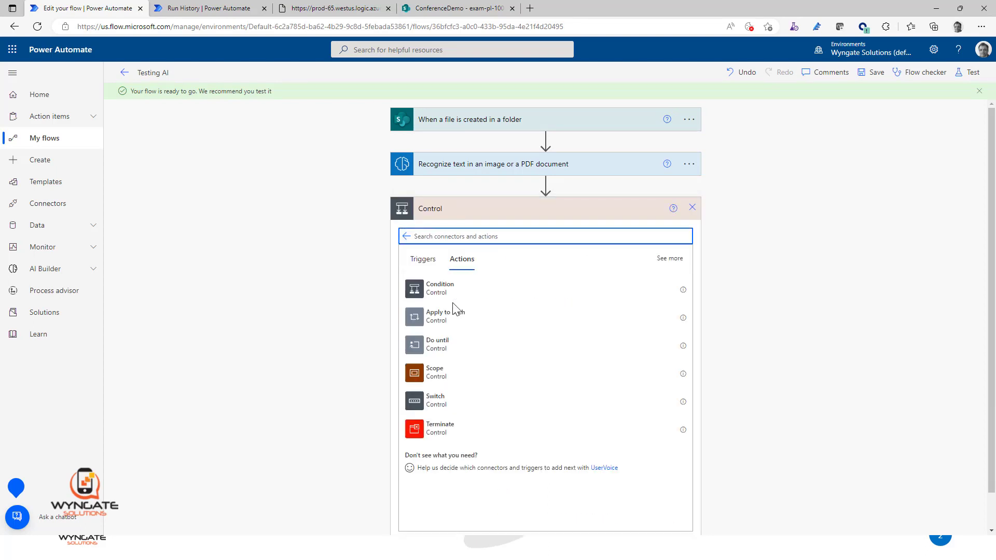
click(440, 329)
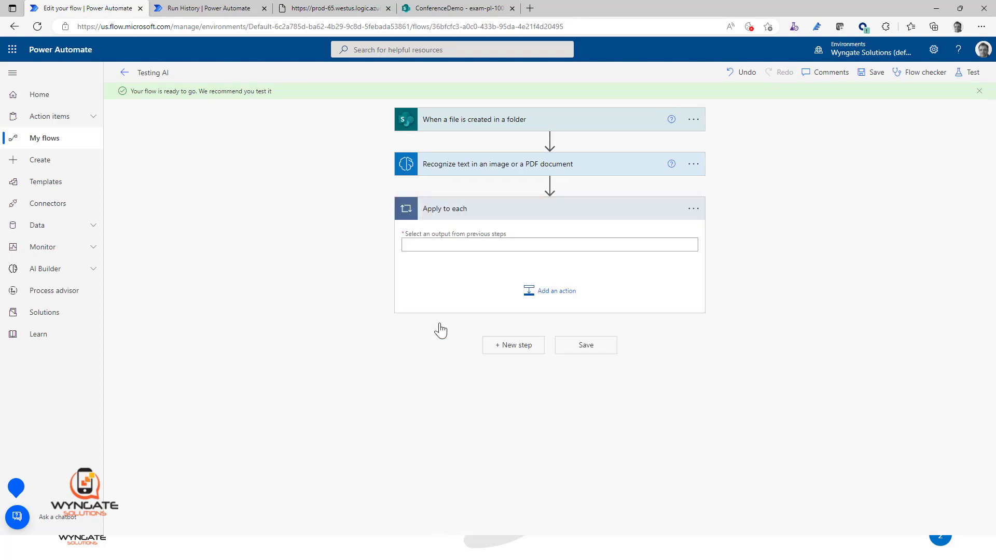
click(514, 244)
text(re)
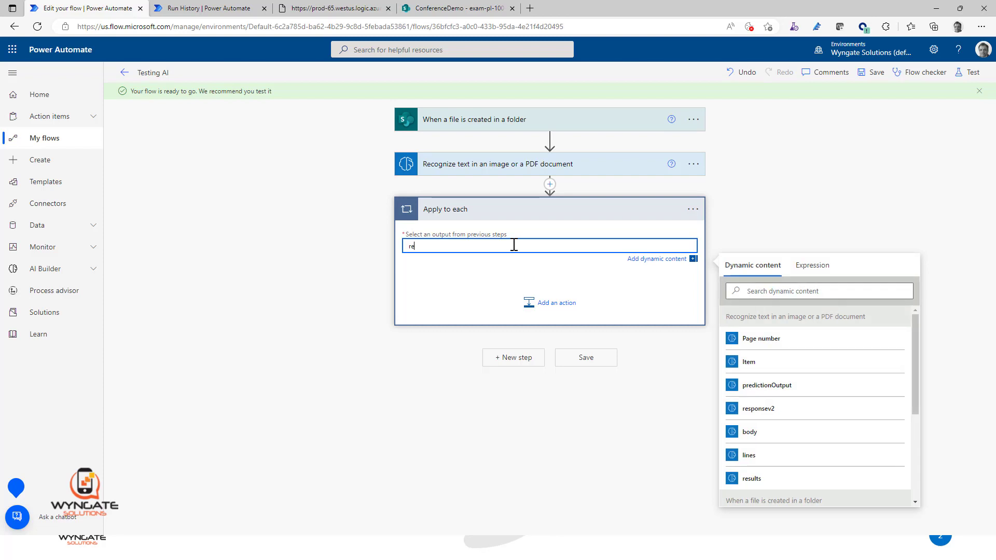
text(sult)
drag(451, 258, 328, 250)
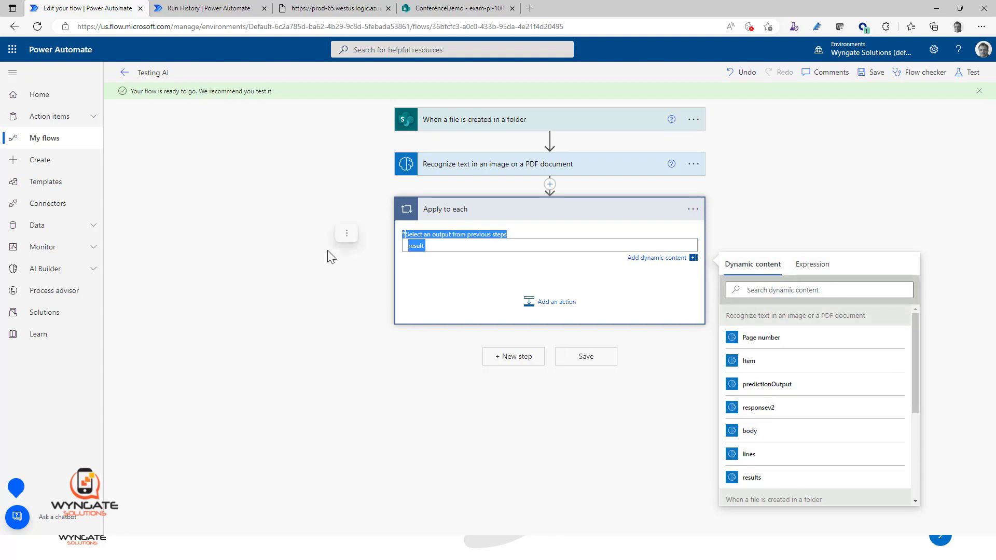
double_click(422, 247)
key(BackSpace)
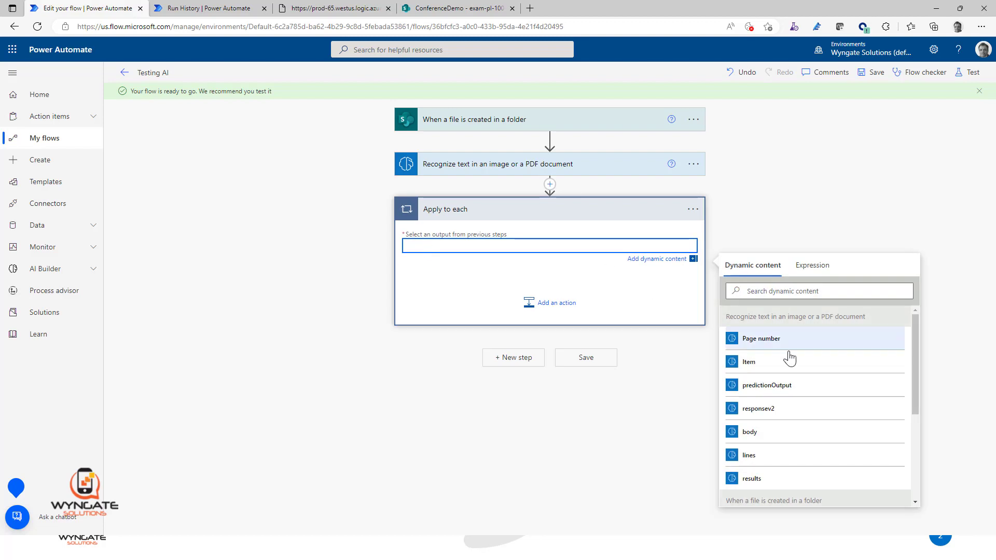
Step: Set the Apply to each input to the results dynamic content and add a Compose action inside the loop
click(775, 480)
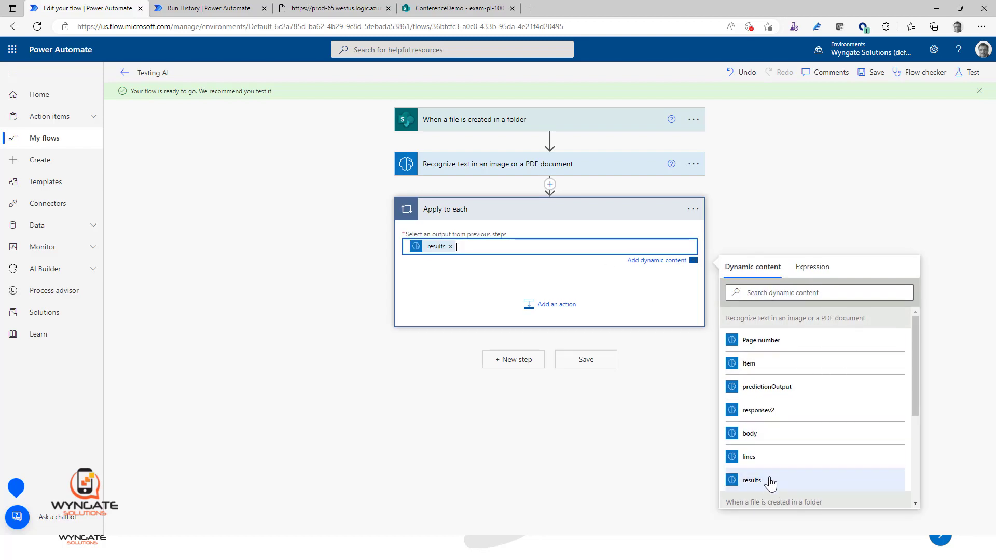
click(549, 307)
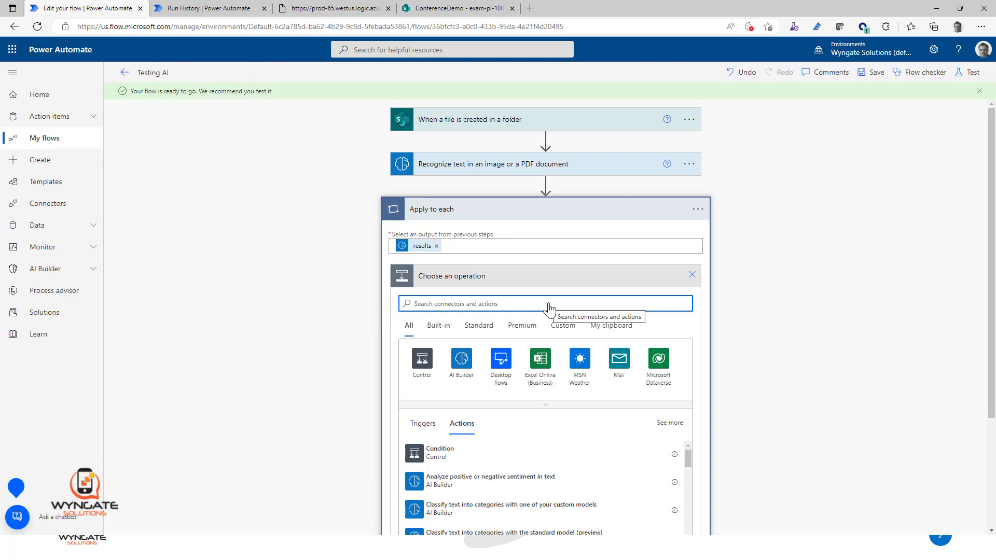
text(Compo)
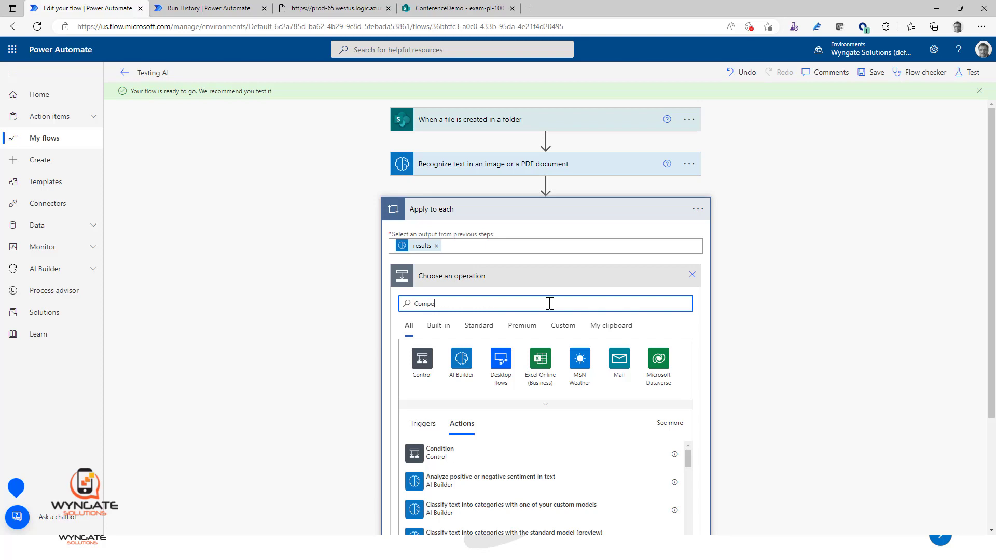
text(se)
click(448, 460)
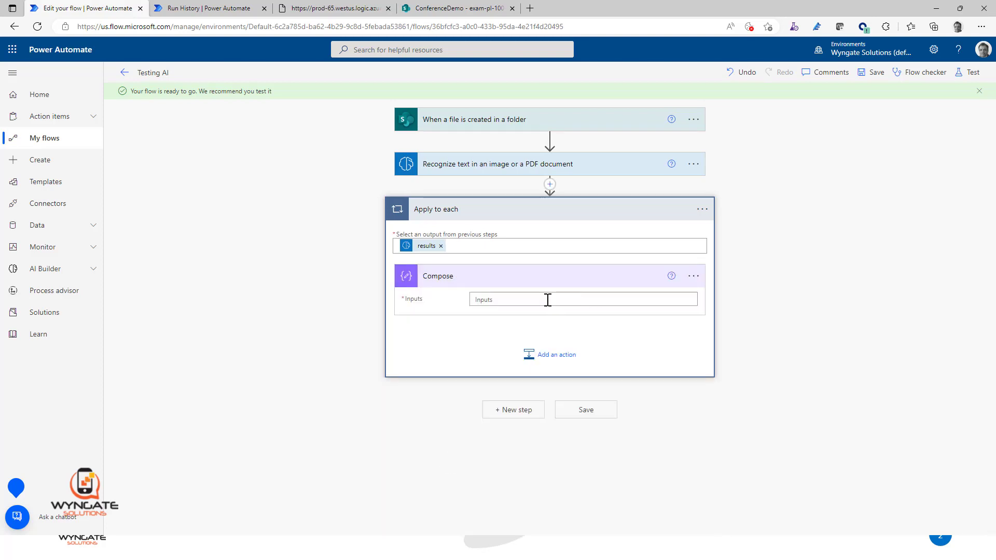
Step: Set the Compose inputs to the loop's Current item and save the flow
click(547, 300)
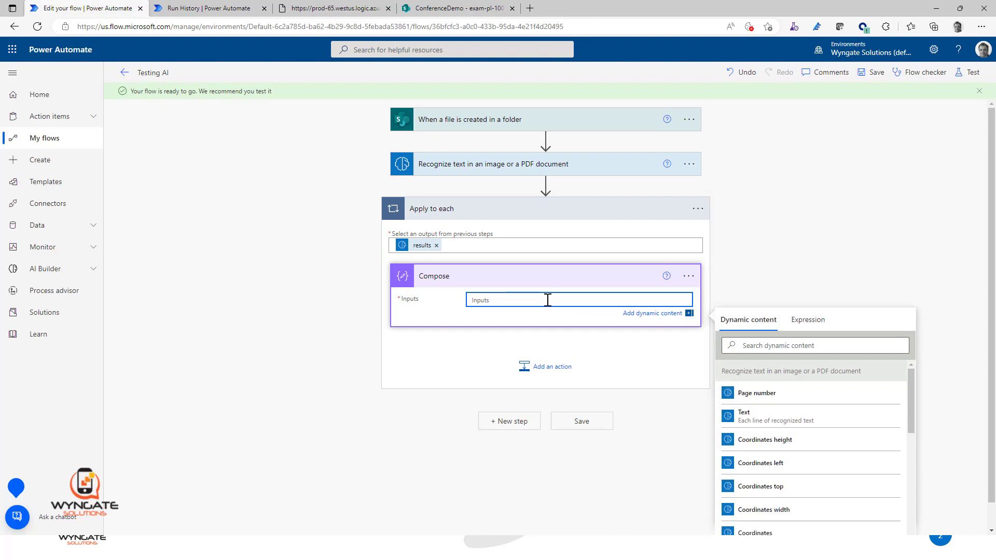
click(801, 345)
text(Curre)
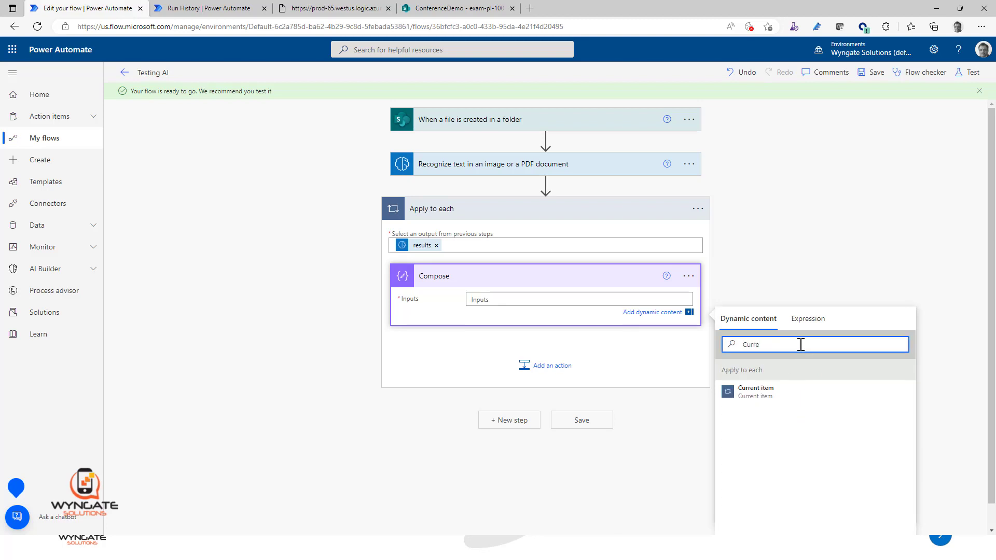
click(765, 395)
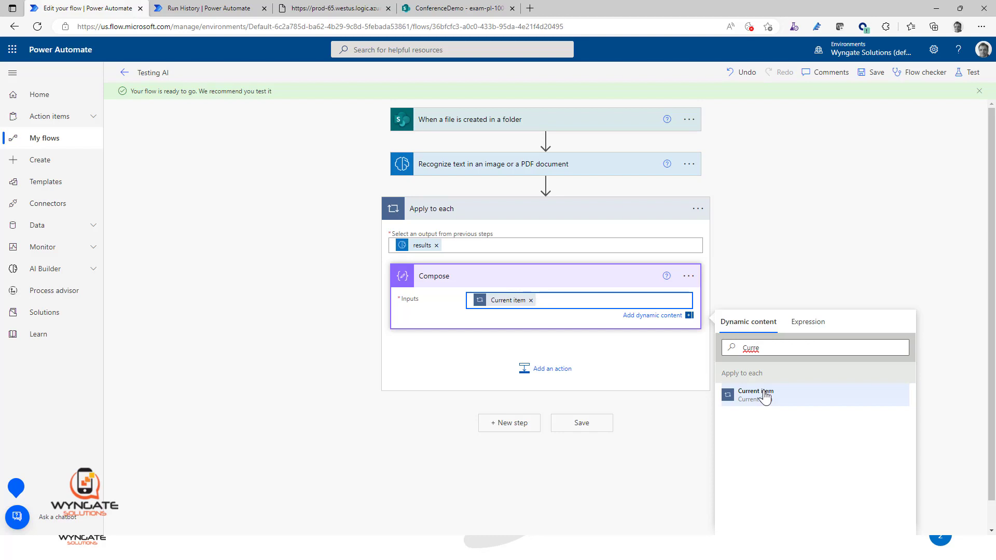
click(875, 75)
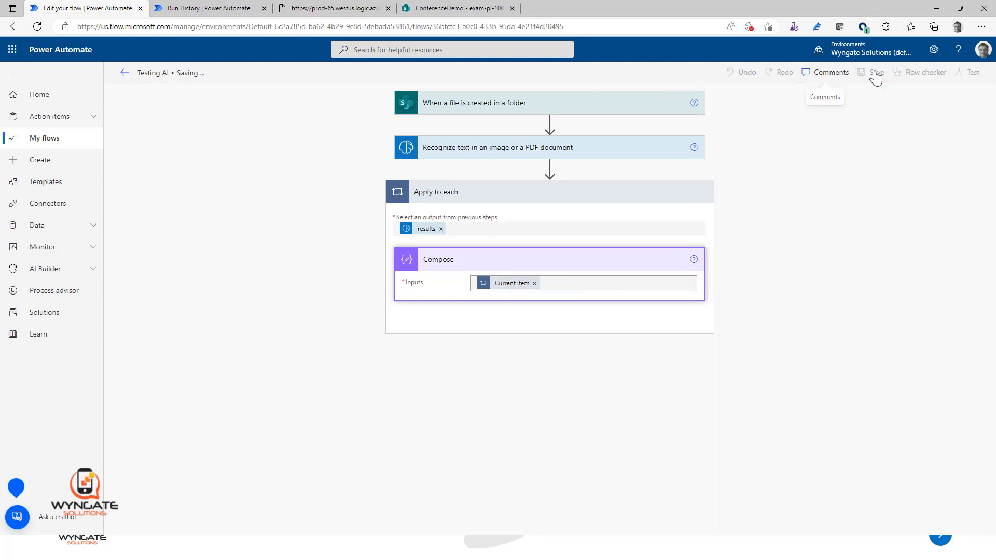
Step: Resubmit the previous run from the run history and expand the Apply to each action in the new run
click(215, 9)
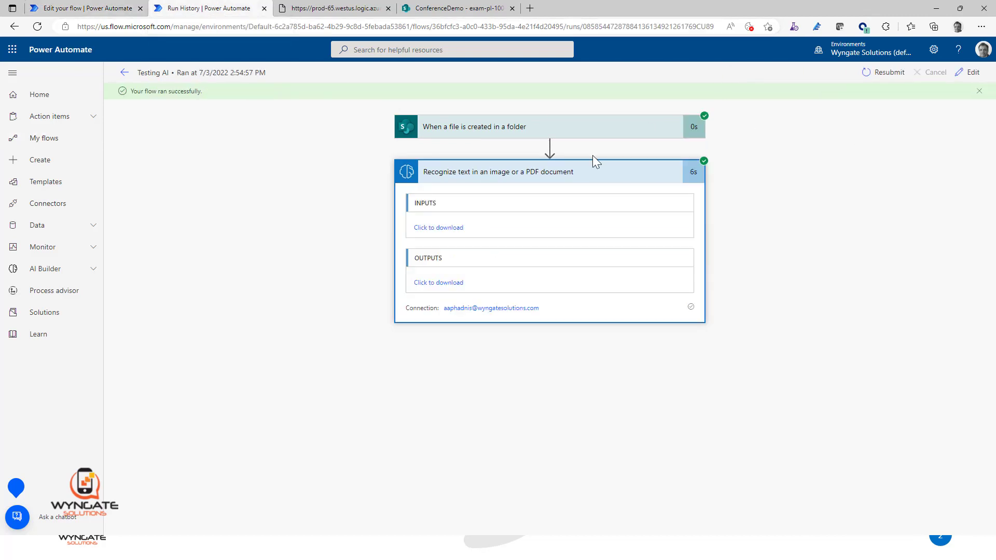
click(880, 75)
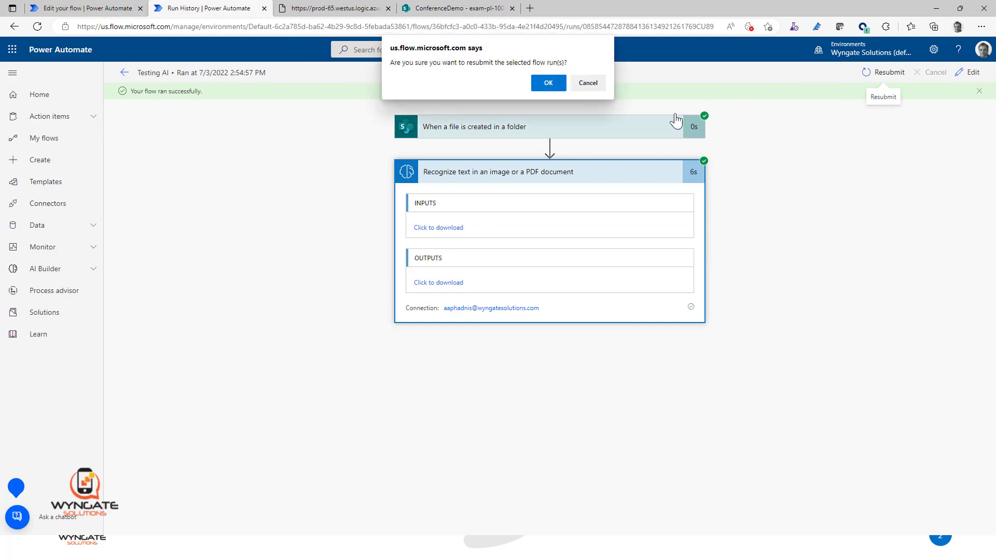
click(545, 83)
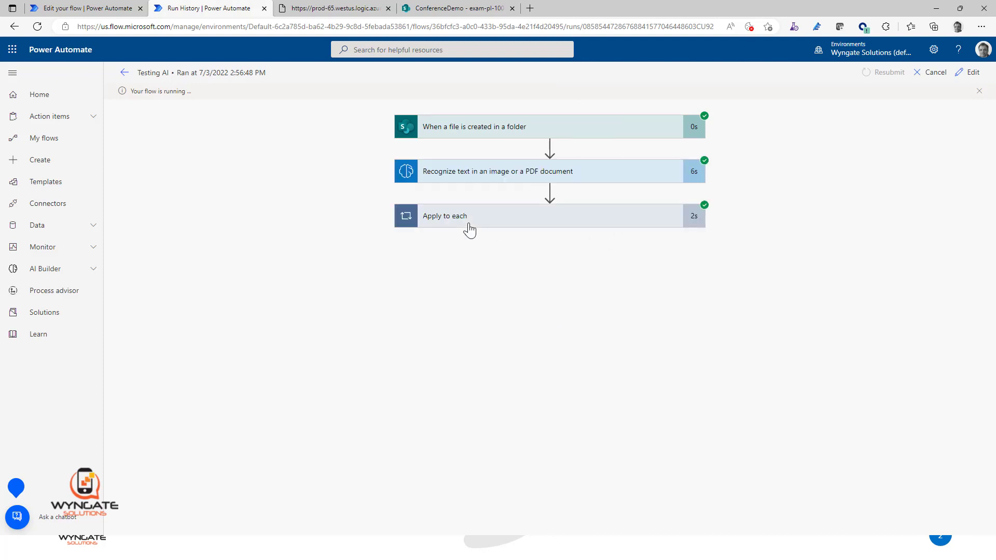
click(490, 220)
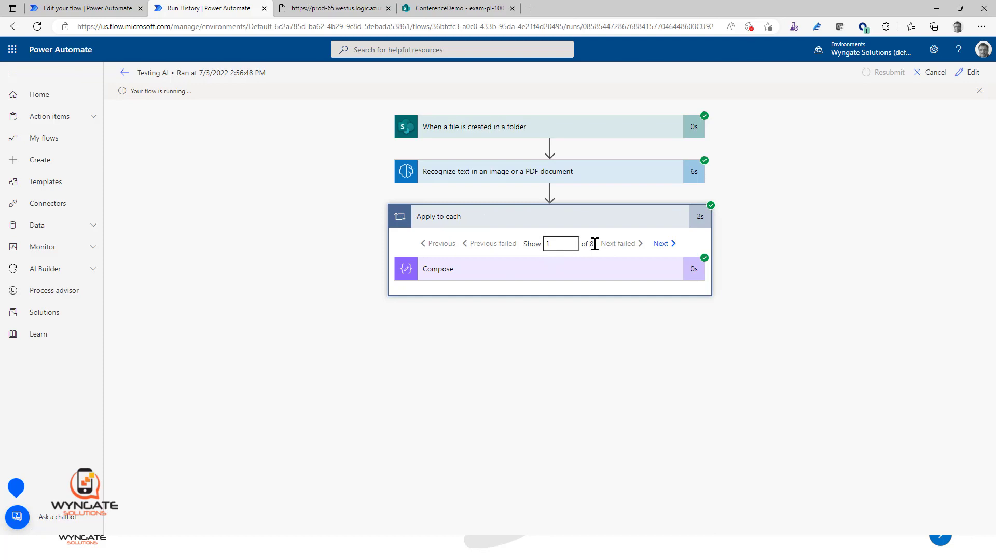
Step: Expand the Compose action in the run, step through the first three Apply to each iterations, and return to iteration 1
drag(526, 246, 620, 265)
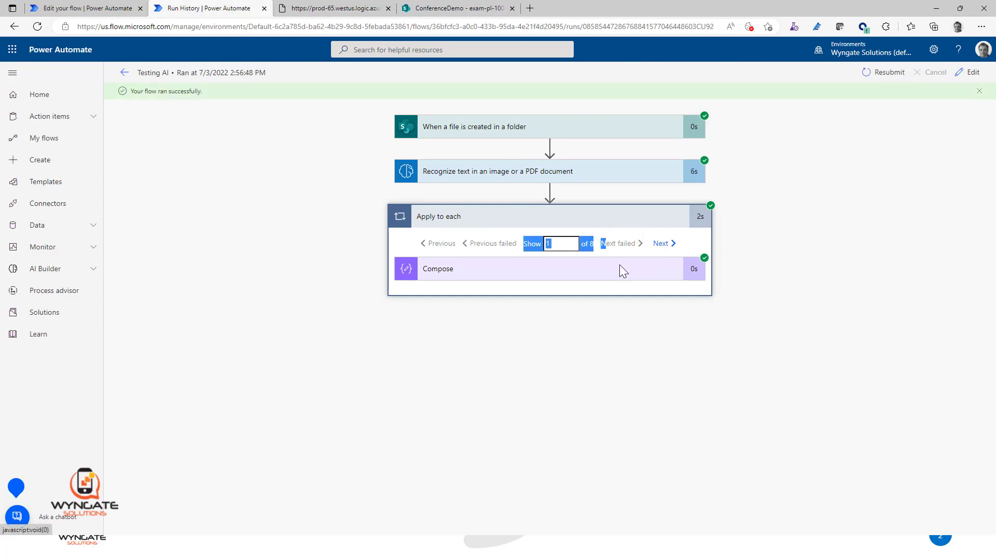
click(619, 268)
scroll(736, 259, down, 2)
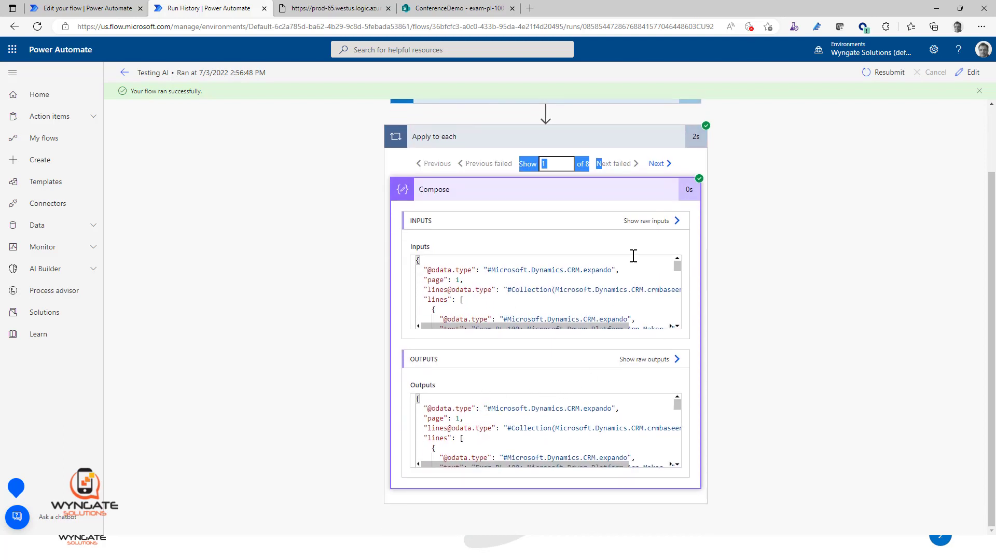
click(657, 164)
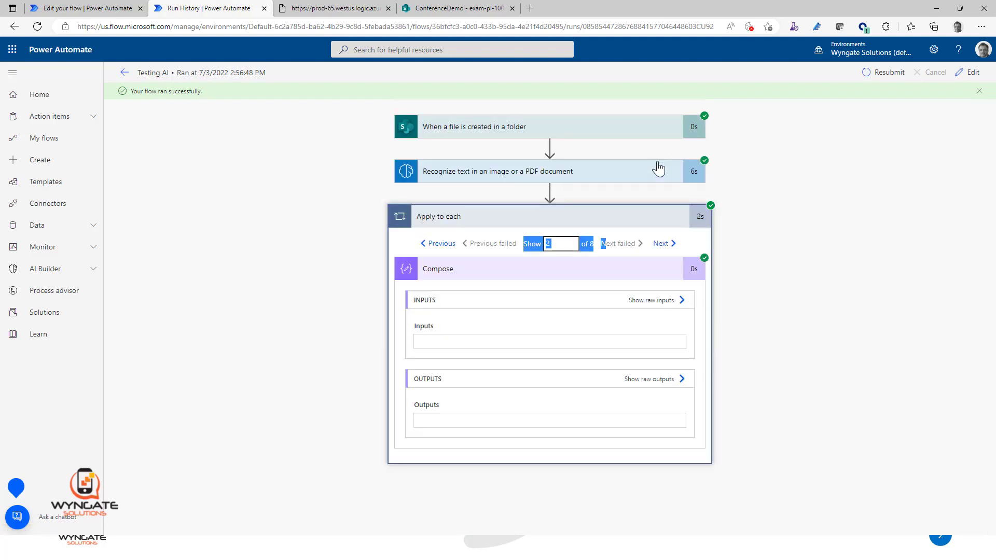
click(659, 243)
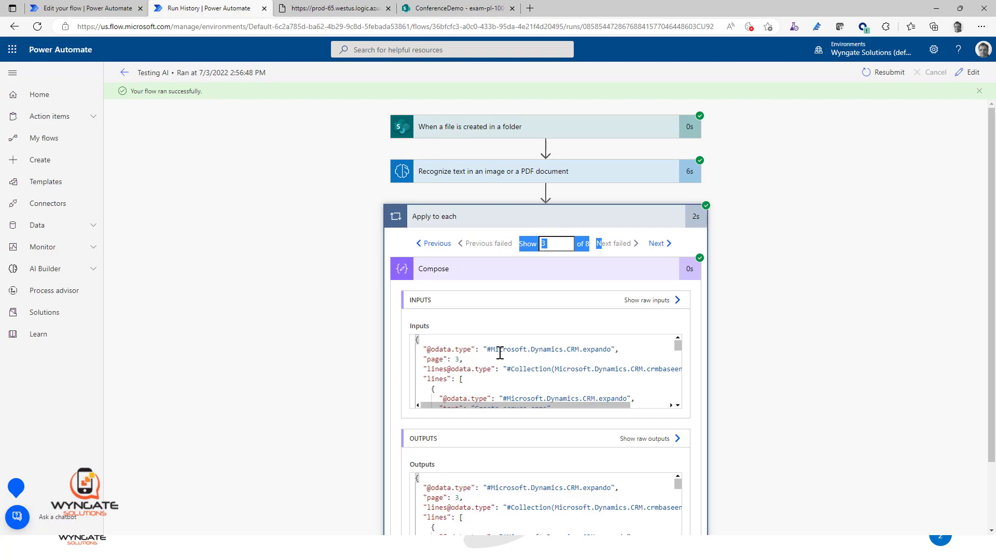
drag(555, 244, 539, 247)
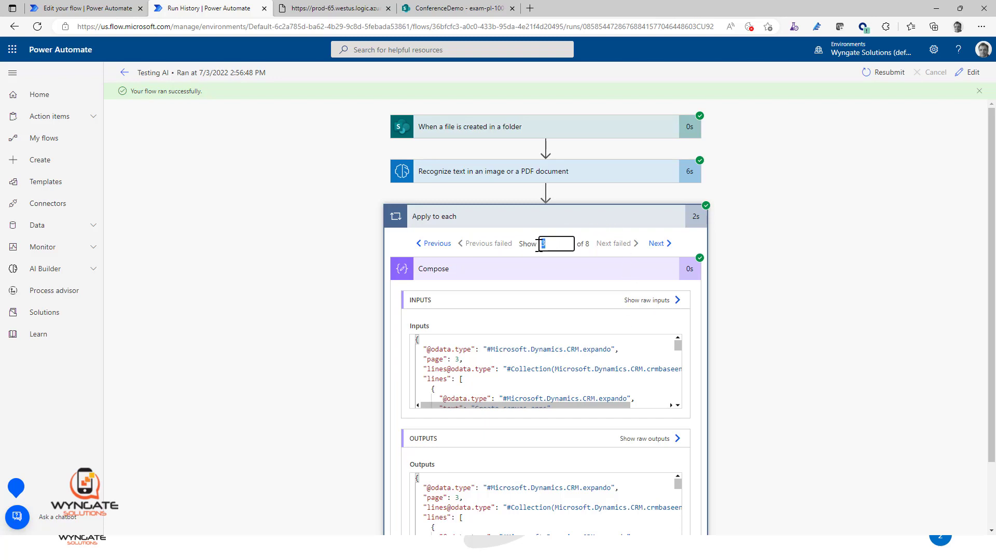
text(1)
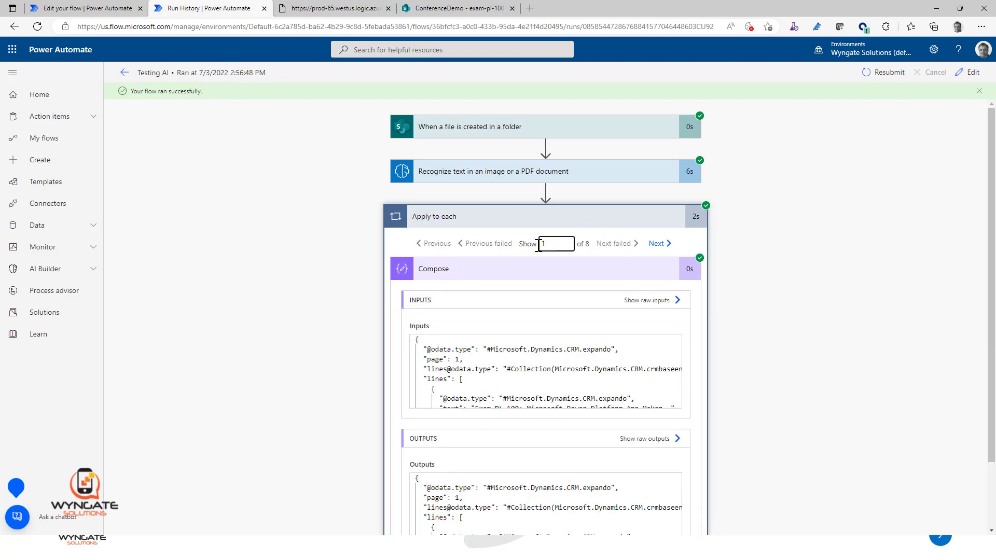
Step: Copy the full Compose output of iteration 1 and paste it into a blank document in Notepad
click(635, 491)
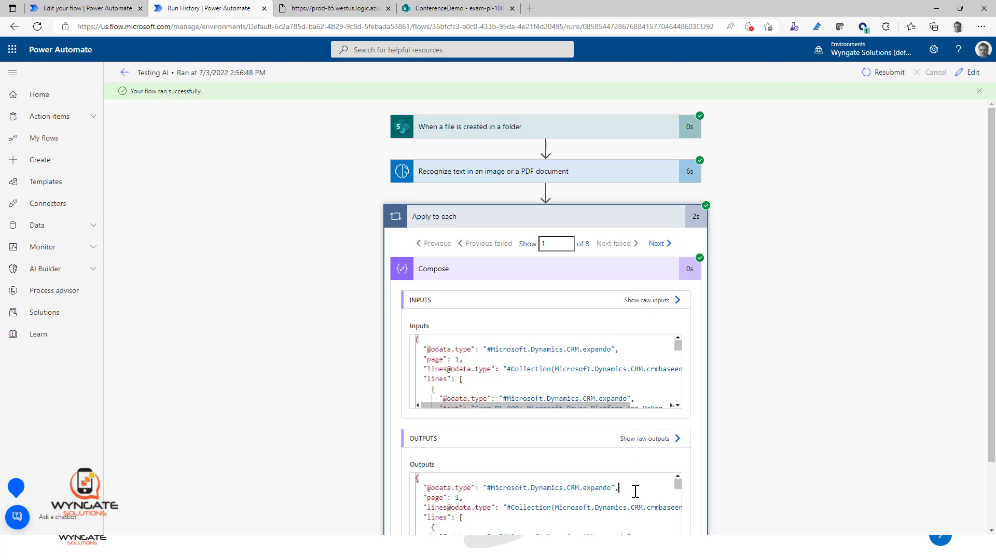
key(ctrl+a)
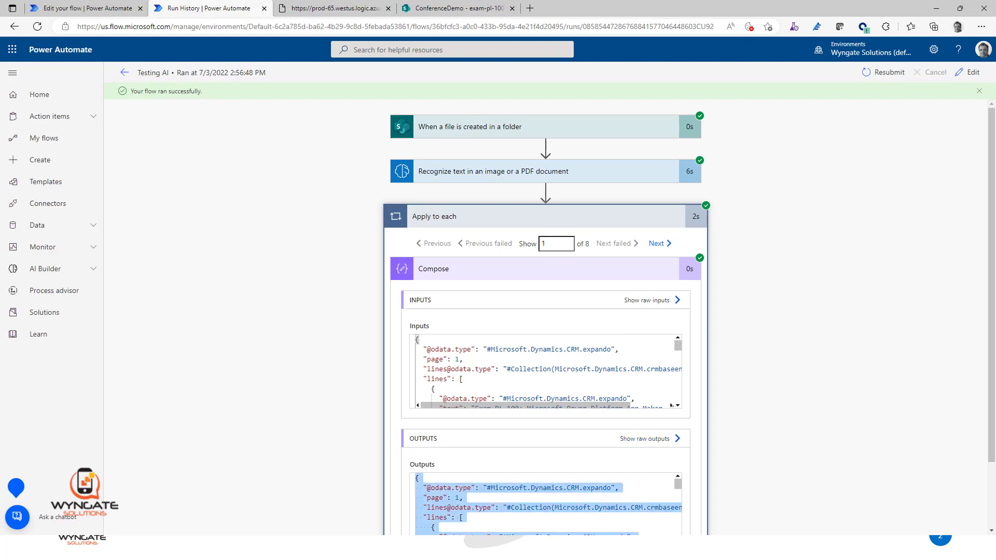
key(super)
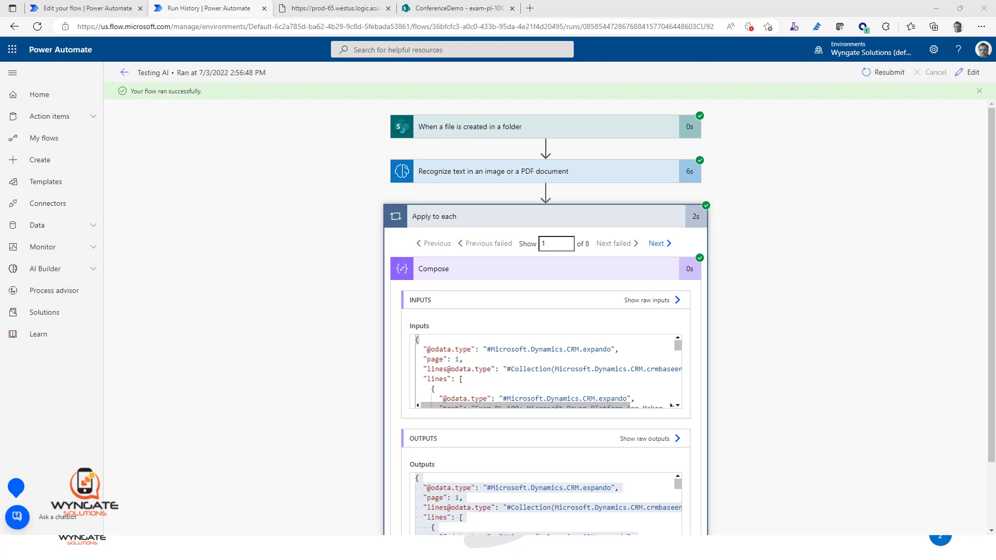
drag(995, 193, 289, 162)
click(361, 160)
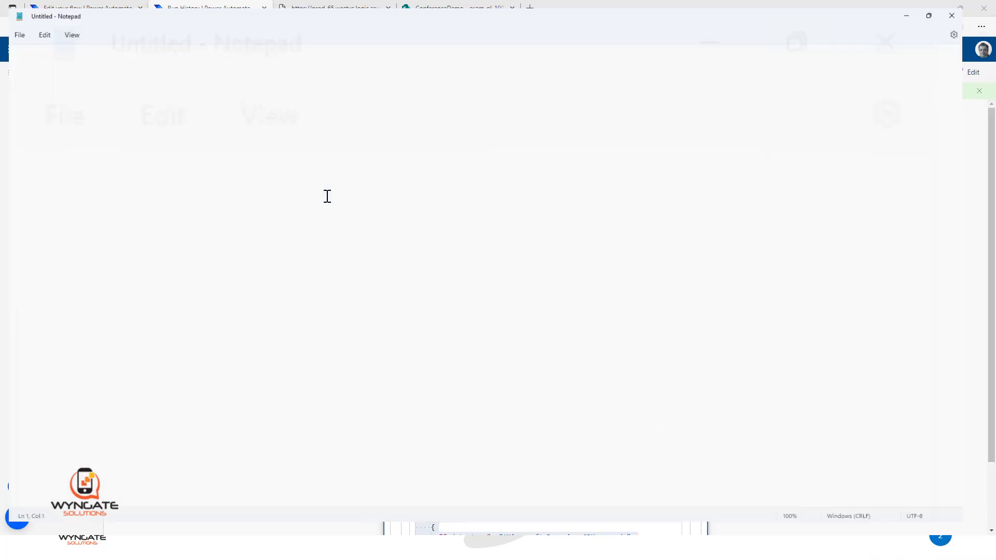
key(ctrl+v)
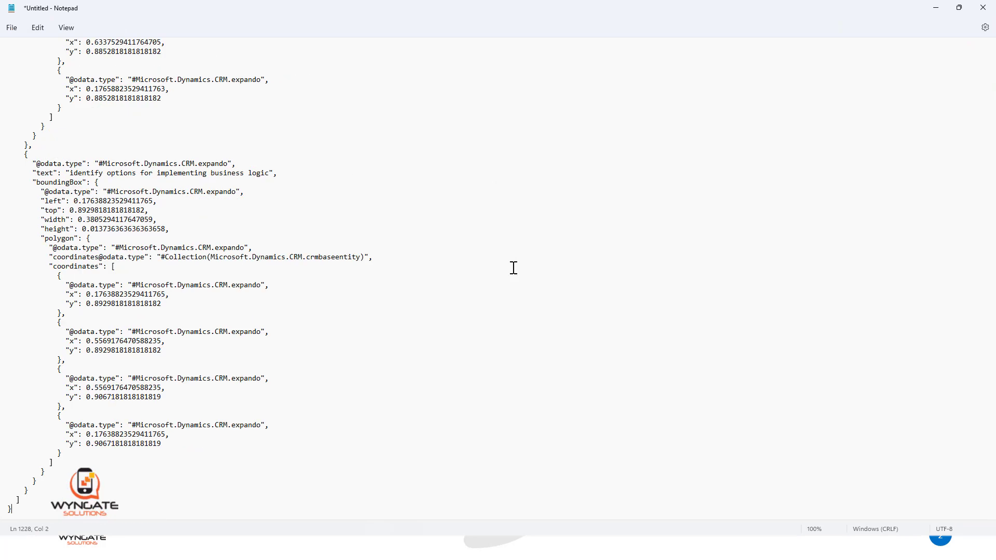
Step: Examine the pasted JSON from its beginning, checking the page number, lines array, text values and bounding box coordinates
key(ctrl+Home)
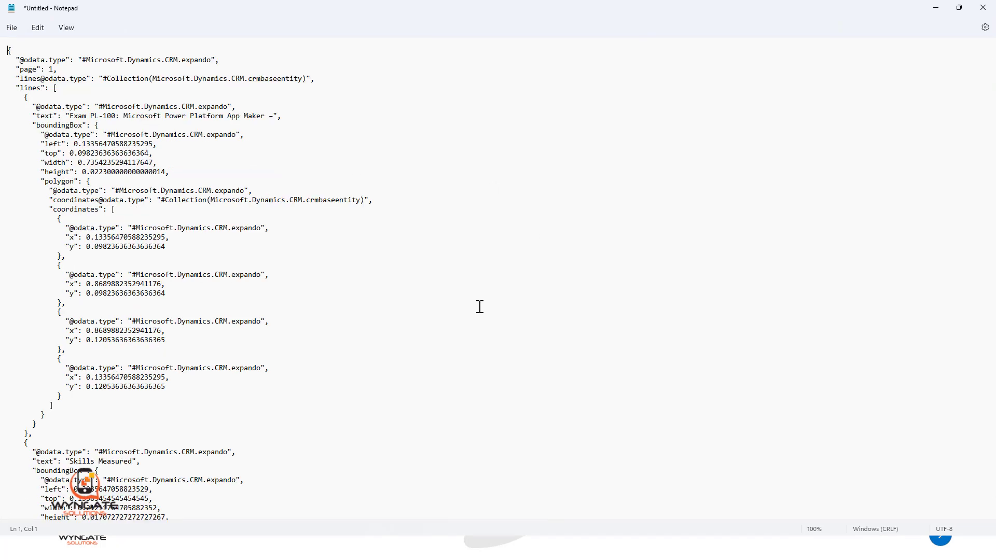
click(51, 70)
drag(20, 89, 41, 90)
drag(54, 89, 95, 173)
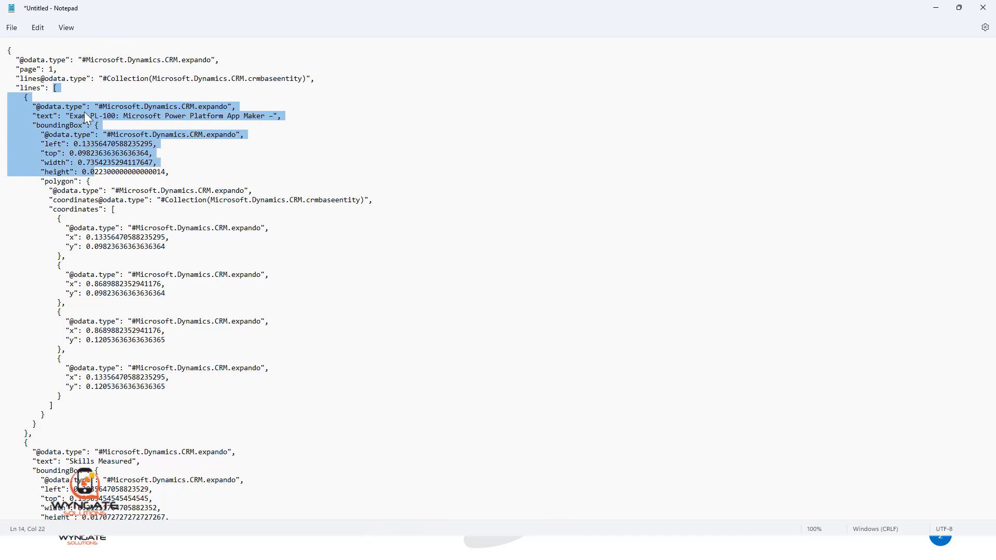
click(74, 119)
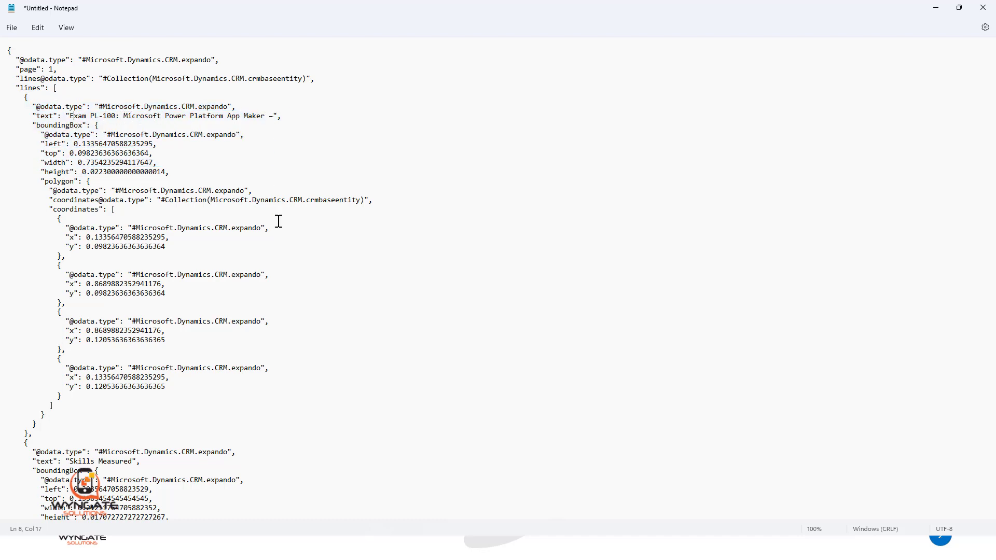
scroll(278, 220, down, 3)
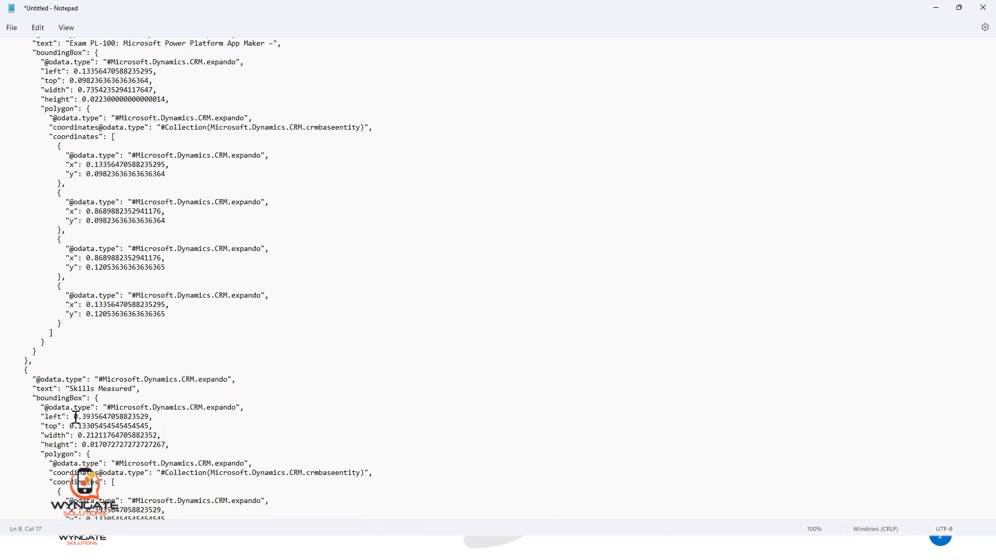
scroll(187, 420, up, 3)
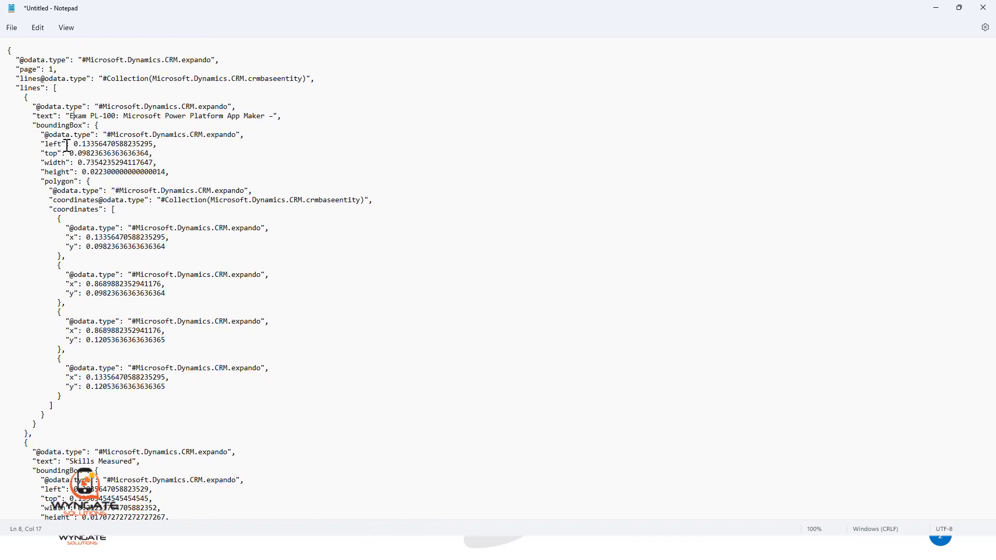
drag(73, 145, 155, 146)
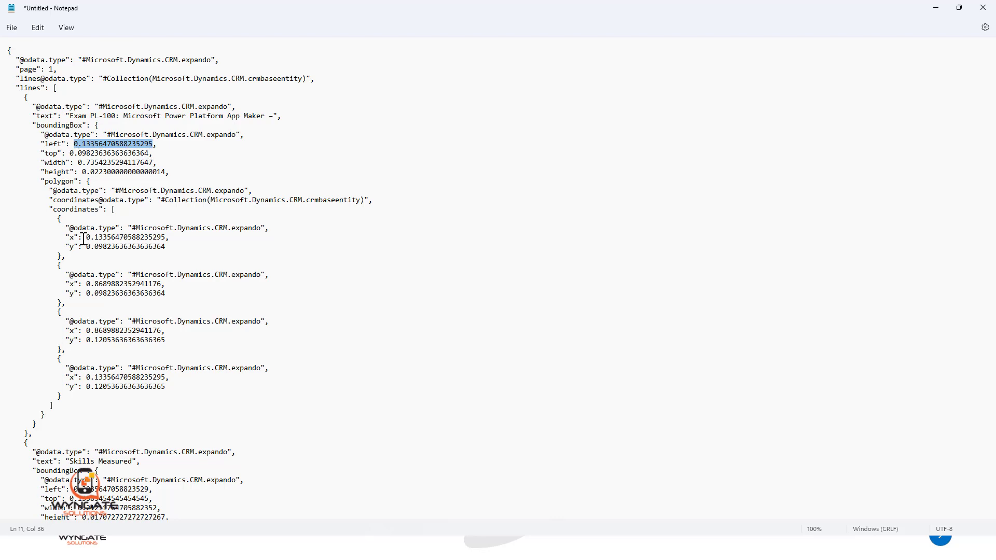
scroll(110, 452, down, 3)
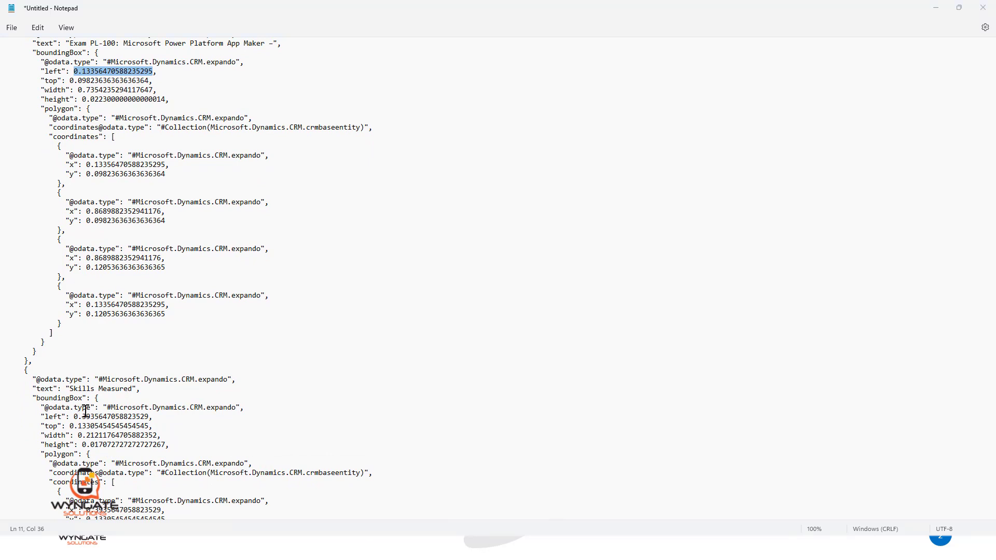
Step: Switch to the exam PDF in SharePoint and compare its two title lines with the text values in the Notepad JSON
key(alt+Tab)
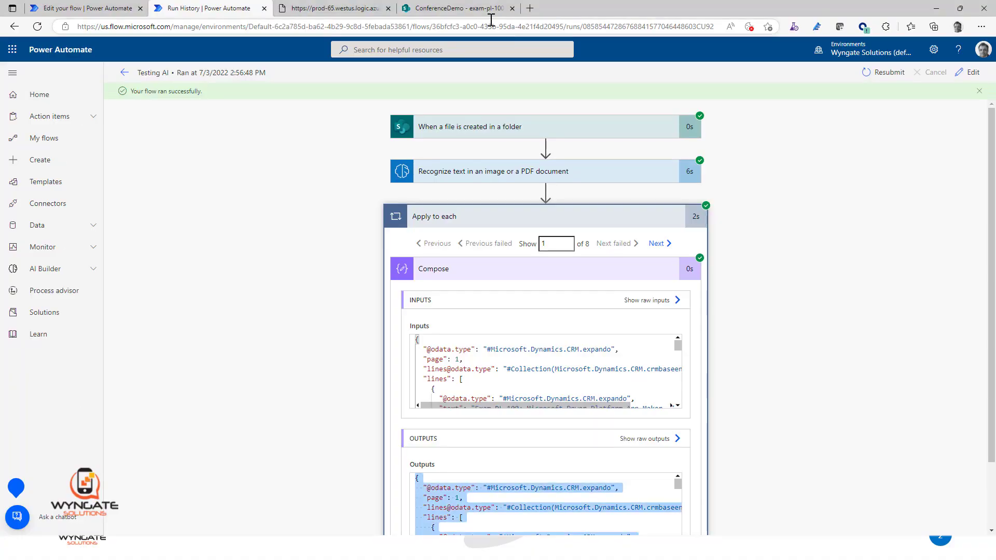
click(453, 9)
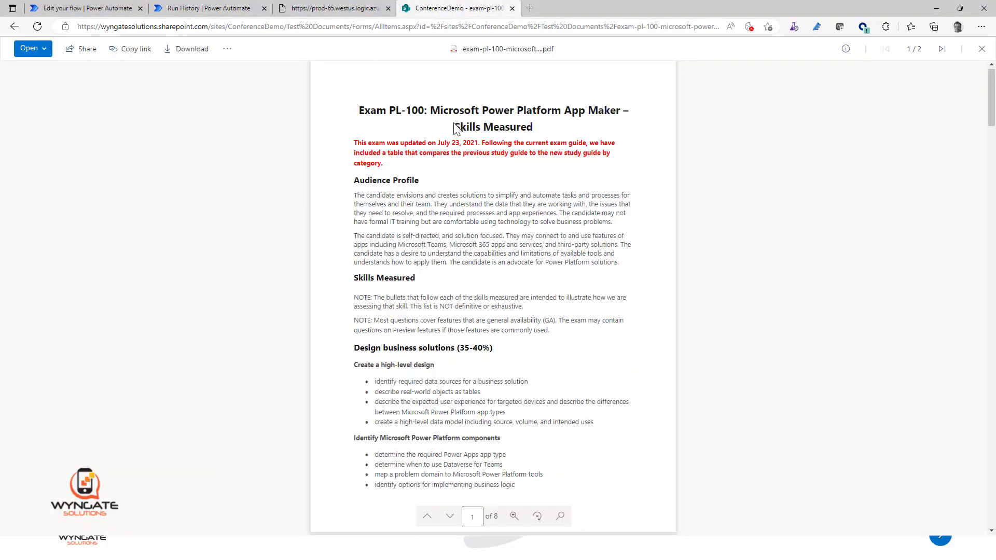
drag(455, 127, 538, 128)
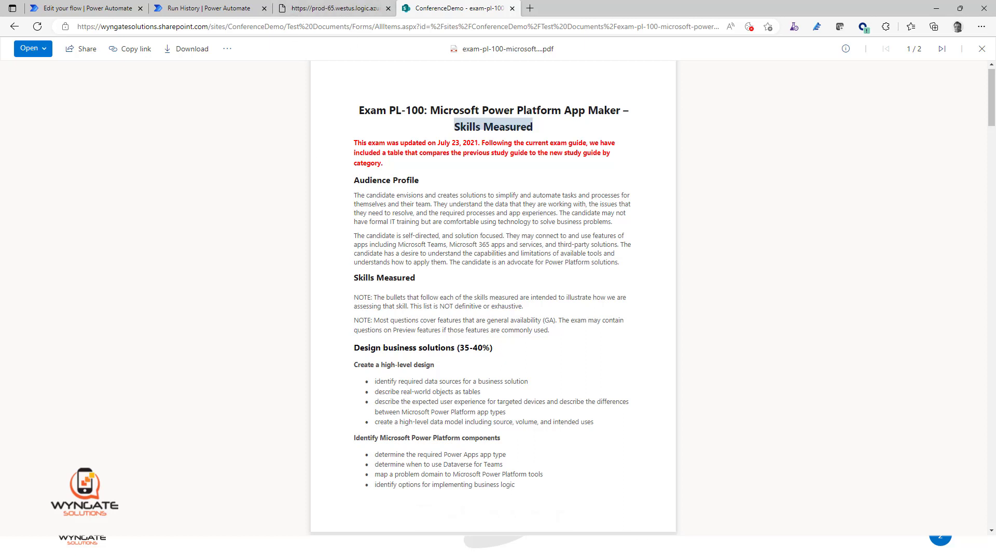
key(alt+Tab)
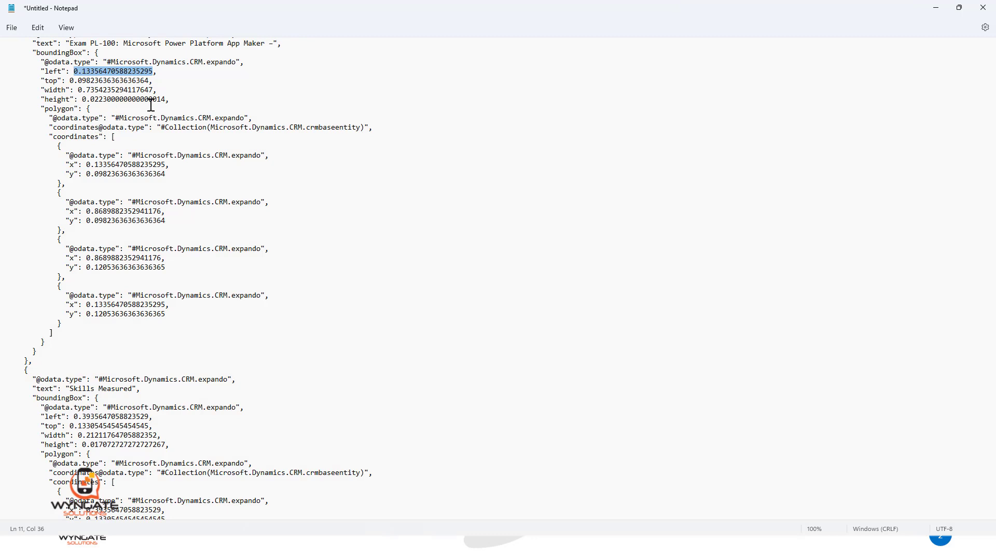
scroll(94, 113, up, 3)
drag(70, 116, 274, 115)
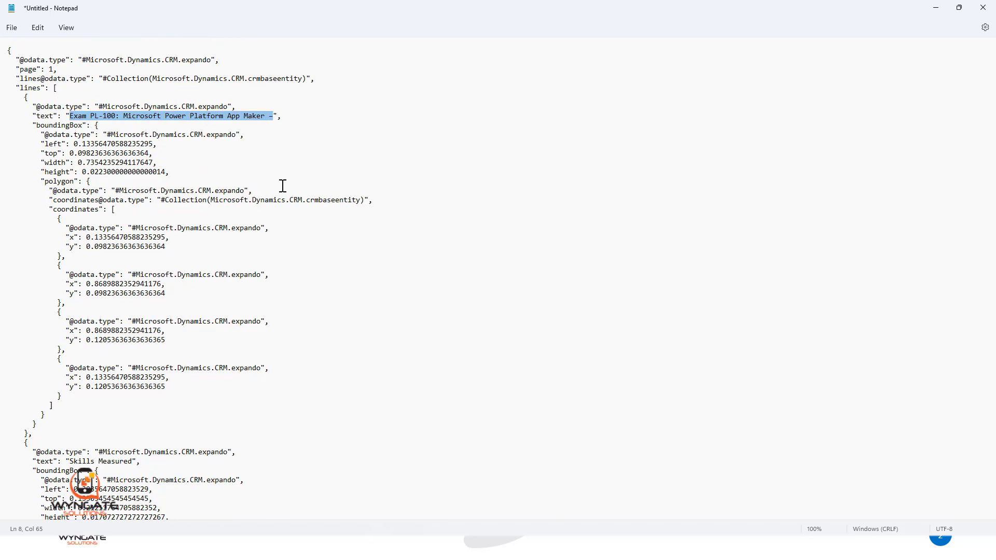
click(935, 8)
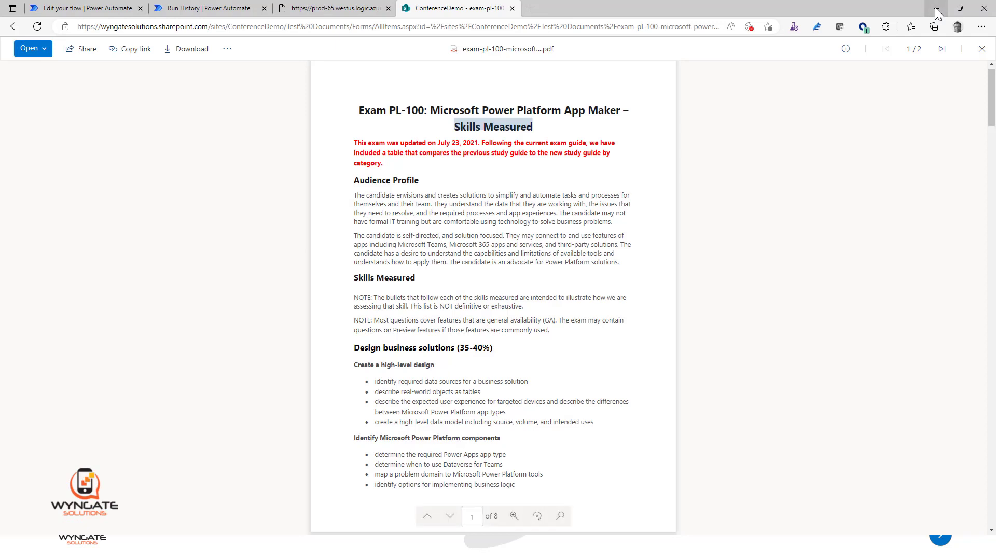
Step: Return to the Testing AI flow in Power Automate and add a second Compose action inside the Apply to each loop
click(98, 9)
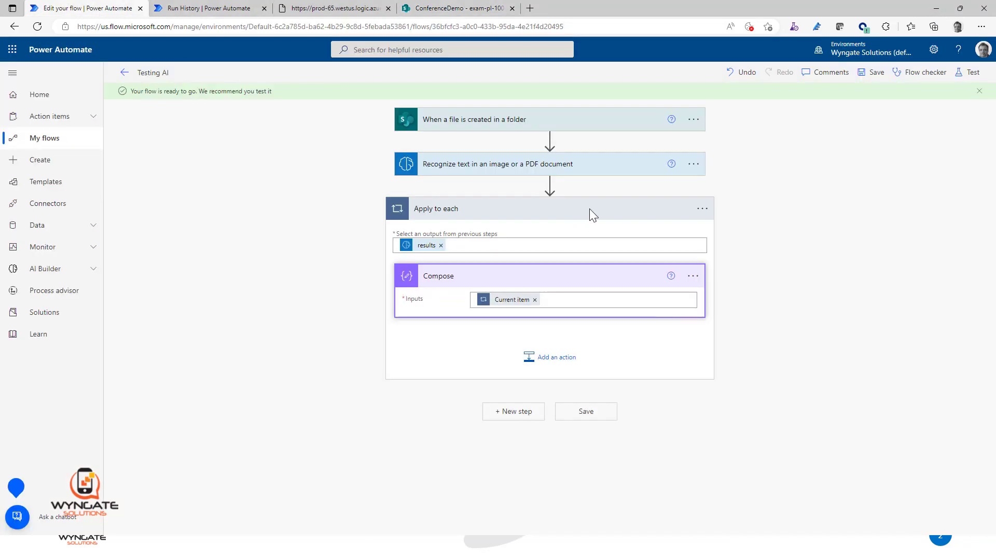
click(543, 366)
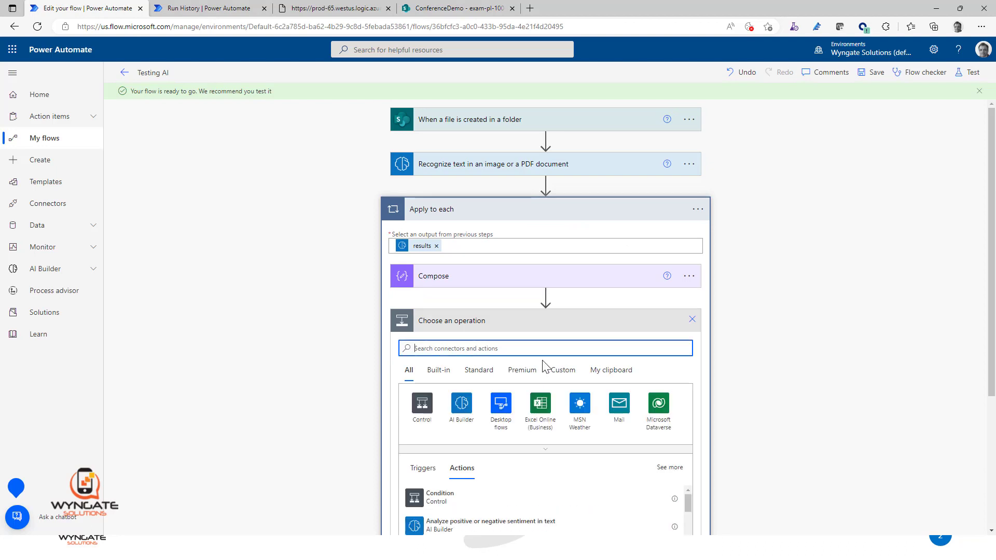
text(compose)
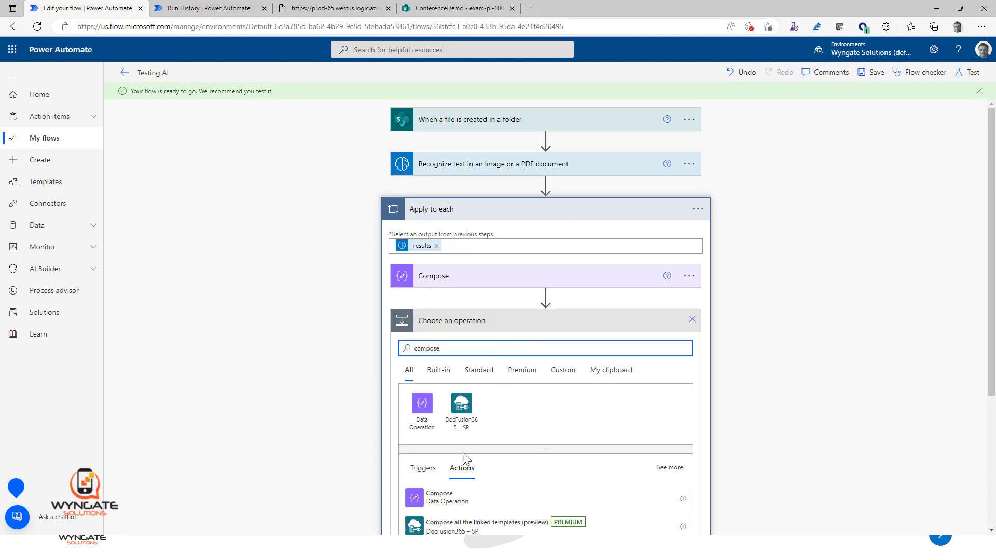
click(441, 505)
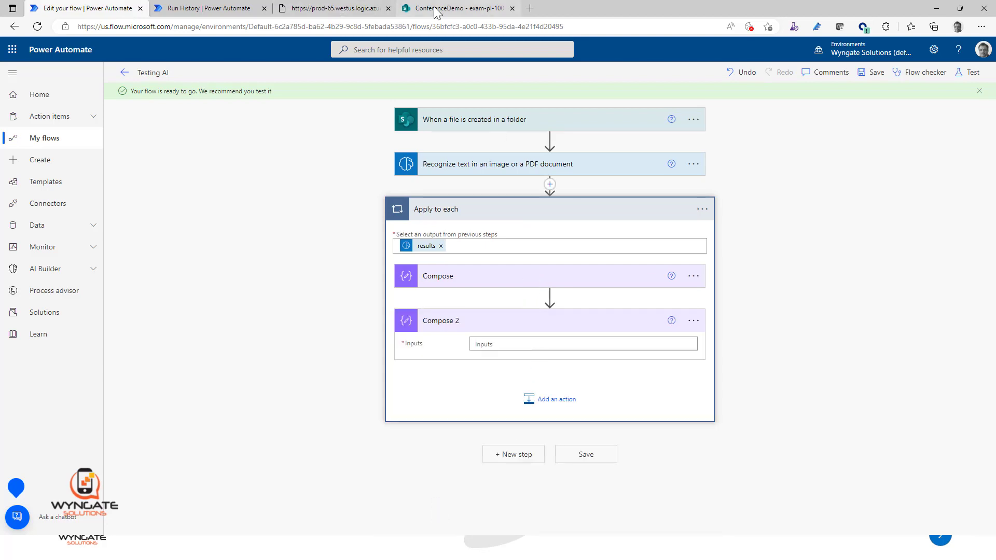
Step: Check the run history again and search the dynamic content for "text" for the Compose 2 inputs
click(236, 9)
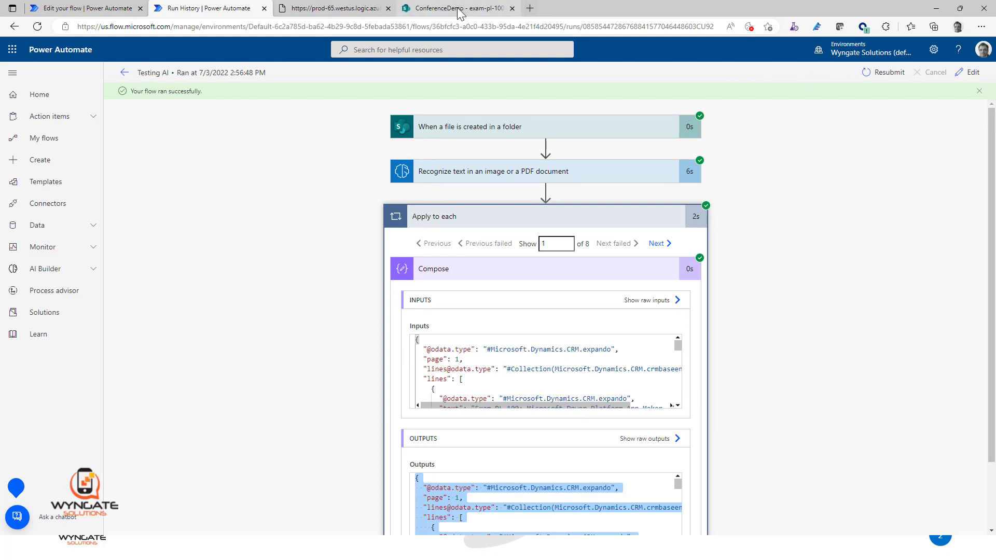
click(106, 14)
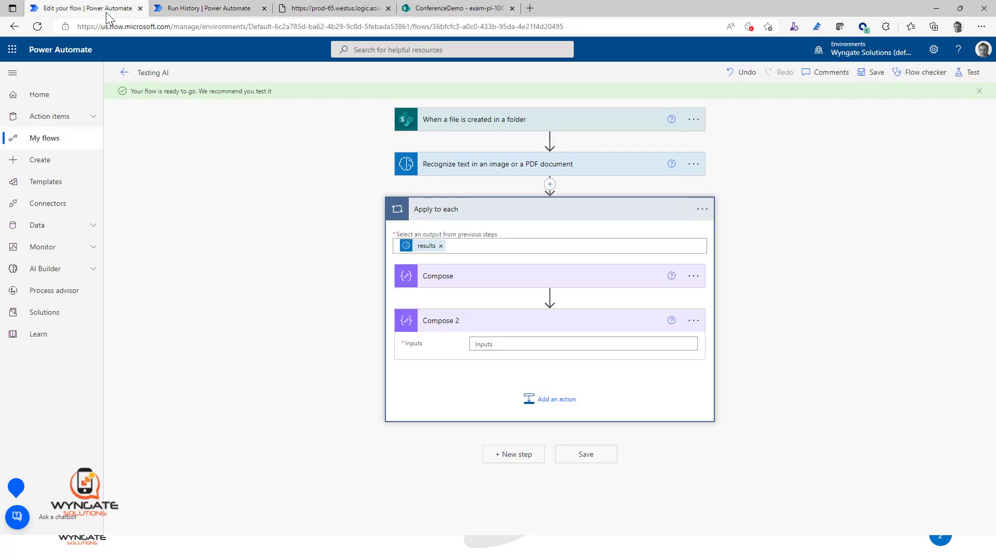
click(505, 344)
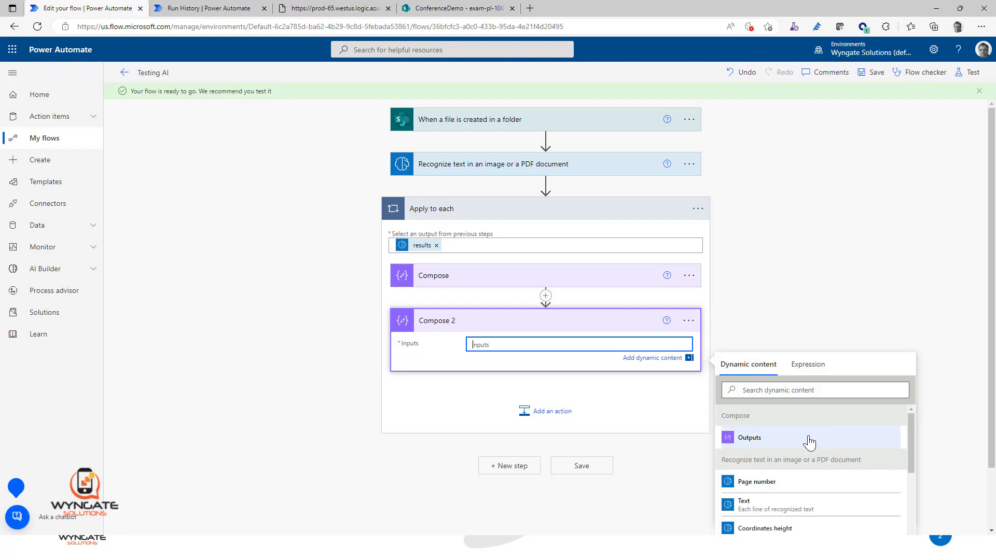
click(810, 389)
text(text)
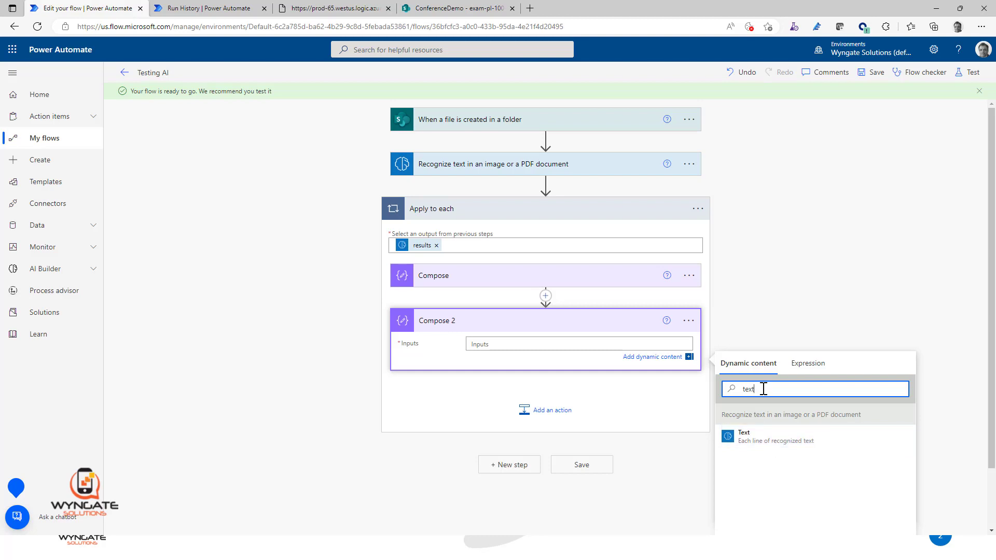
drag(762, 388, 744, 389)
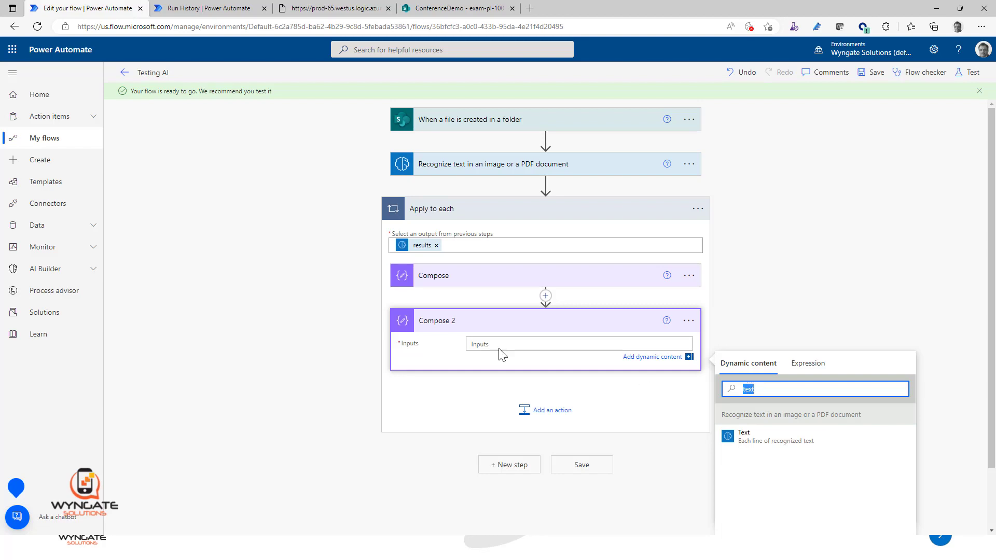
Step: Insert a Data Operation Parse JSON action between Compose and Compose 2 in the Apply to each loop
click(432, 279)
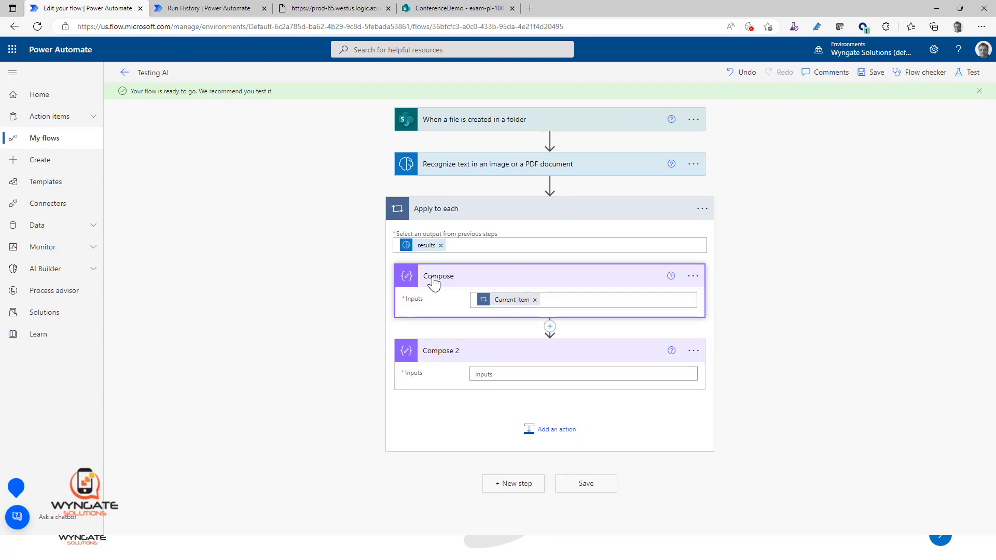
click(550, 328)
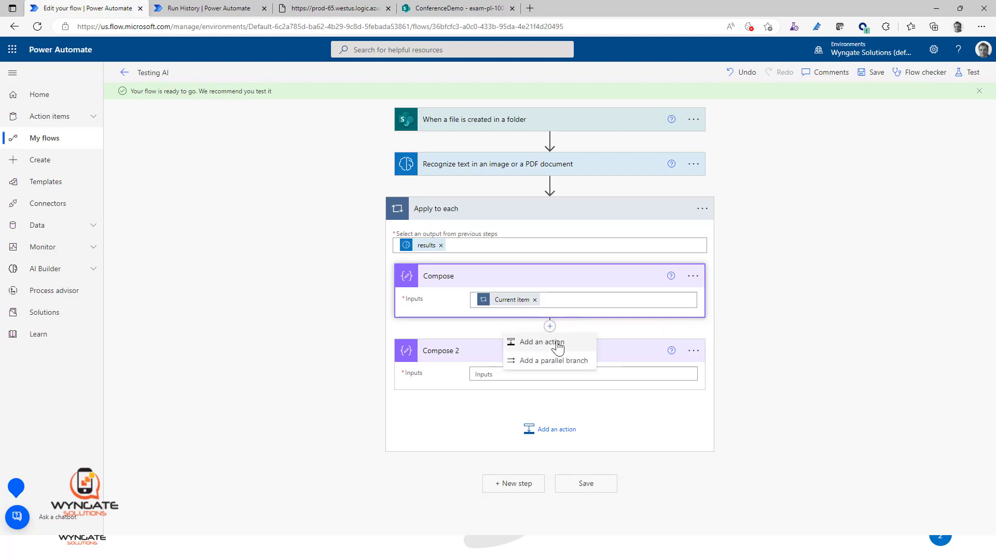
click(557, 343)
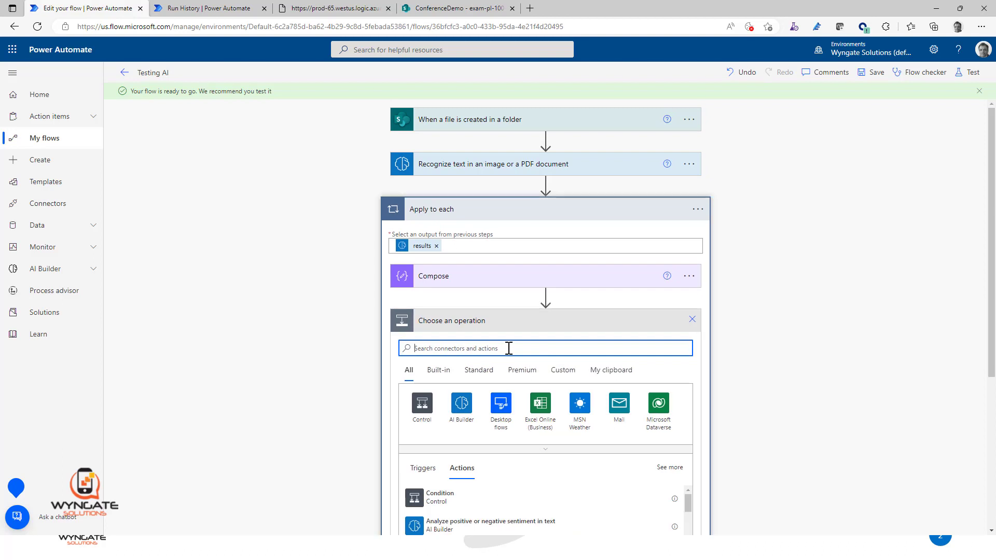
text(Parse)
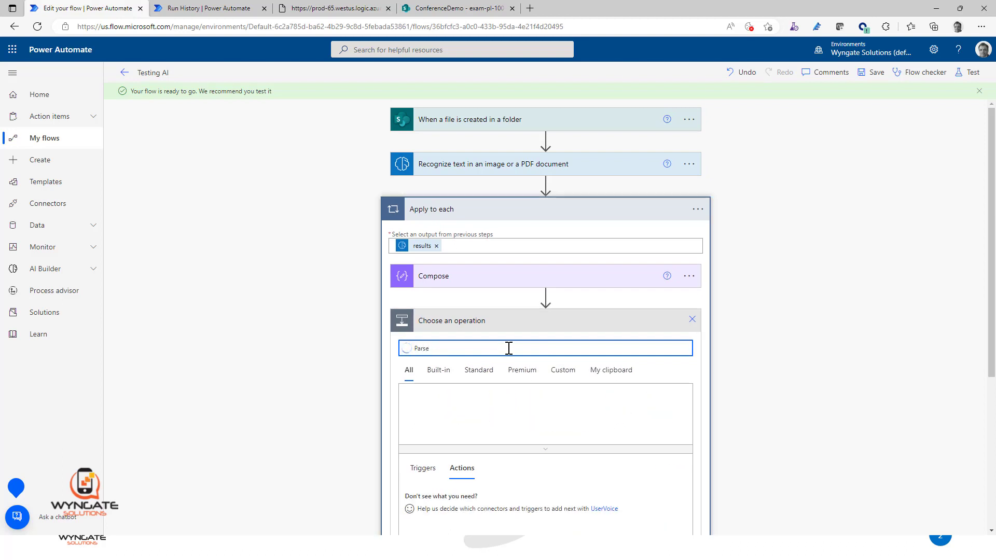
scroll(534, 484, down, 3)
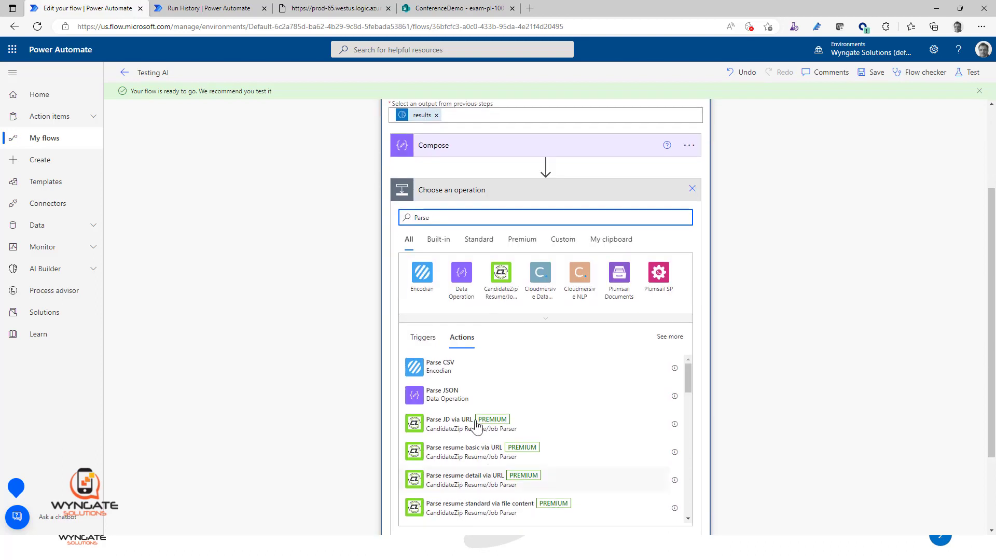
click(460, 396)
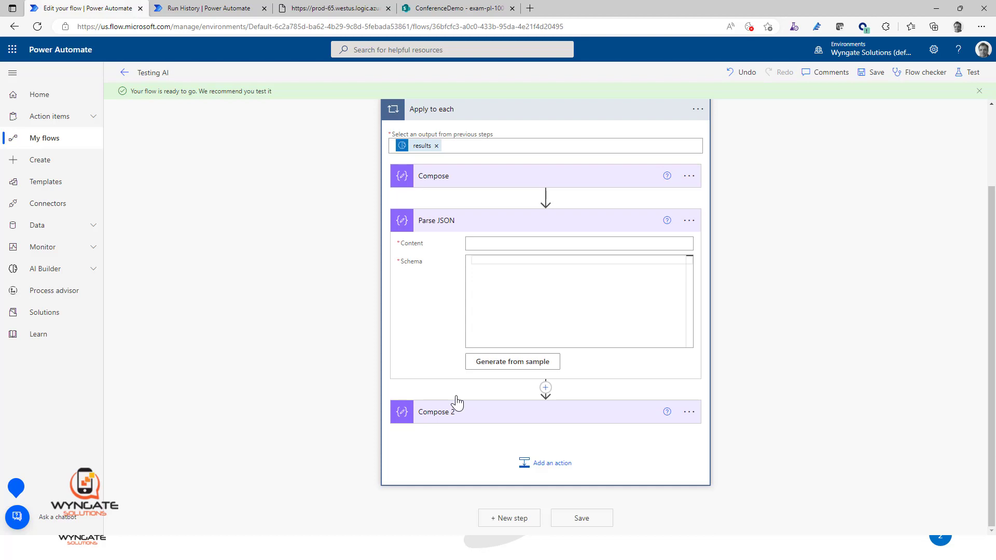
Step: Set the Parse JSON content to the Outputs of Compose and check the Compose action's input
click(516, 242)
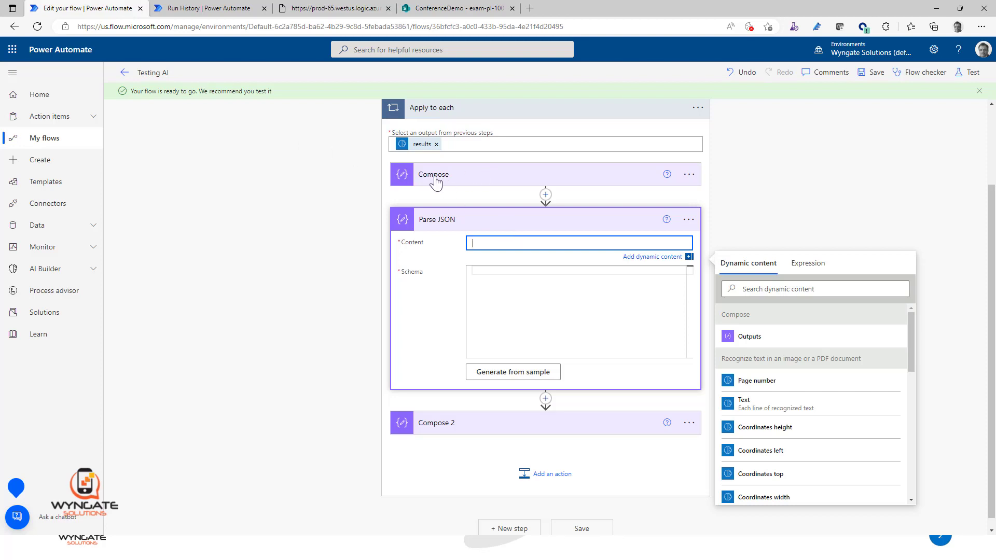
click(766, 340)
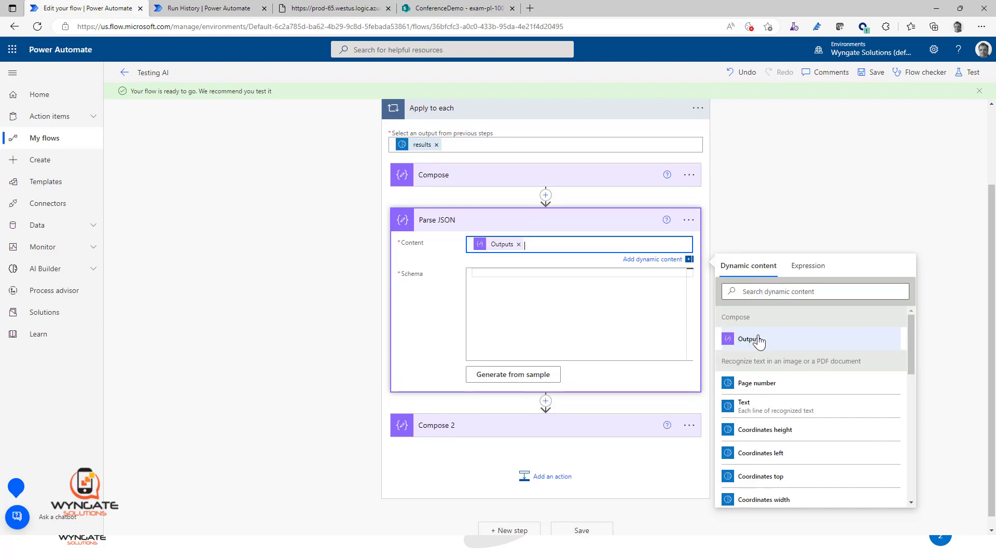
click(478, 176)
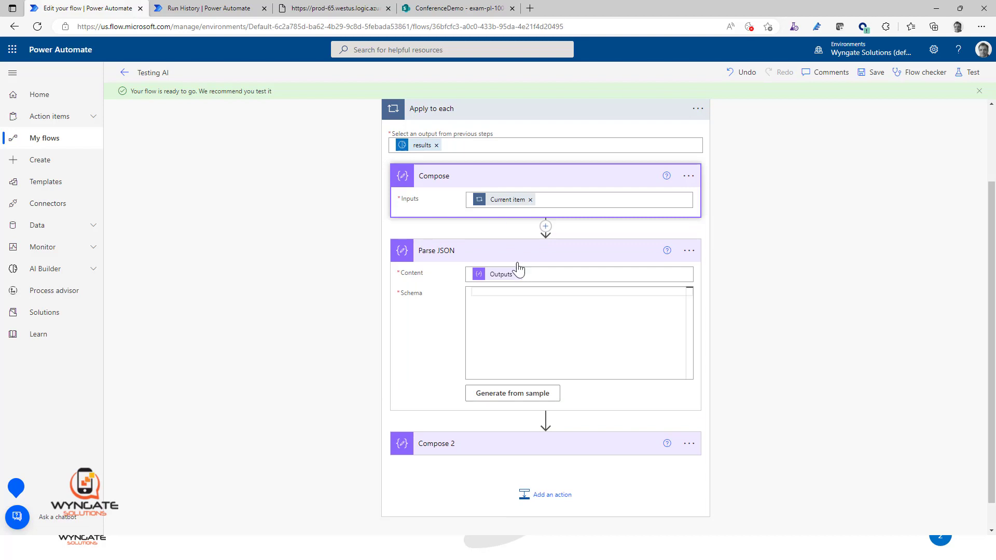
Step: Copy the entire sample JSON from Notepad and generate the Parse JSON schema from it
click(511, 300)
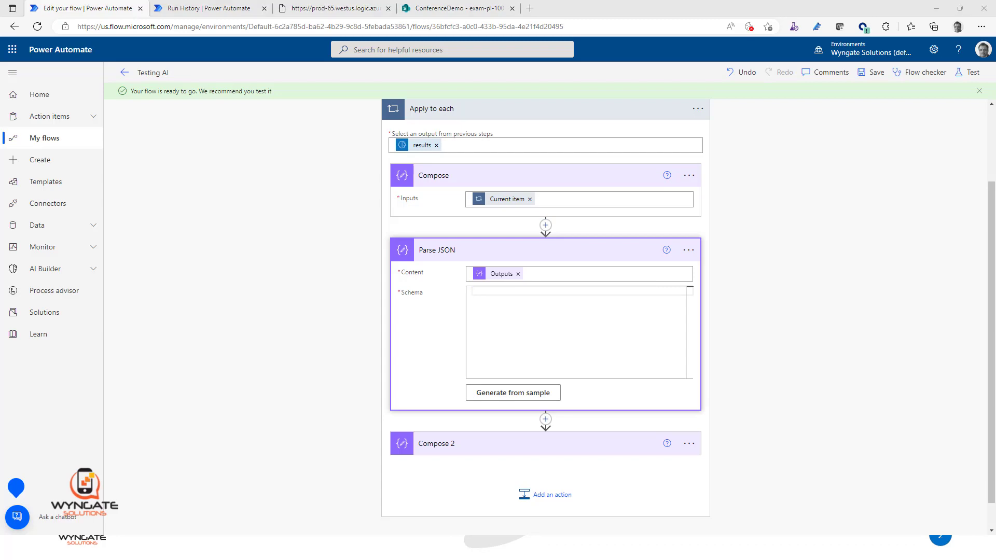
click(640, 97)
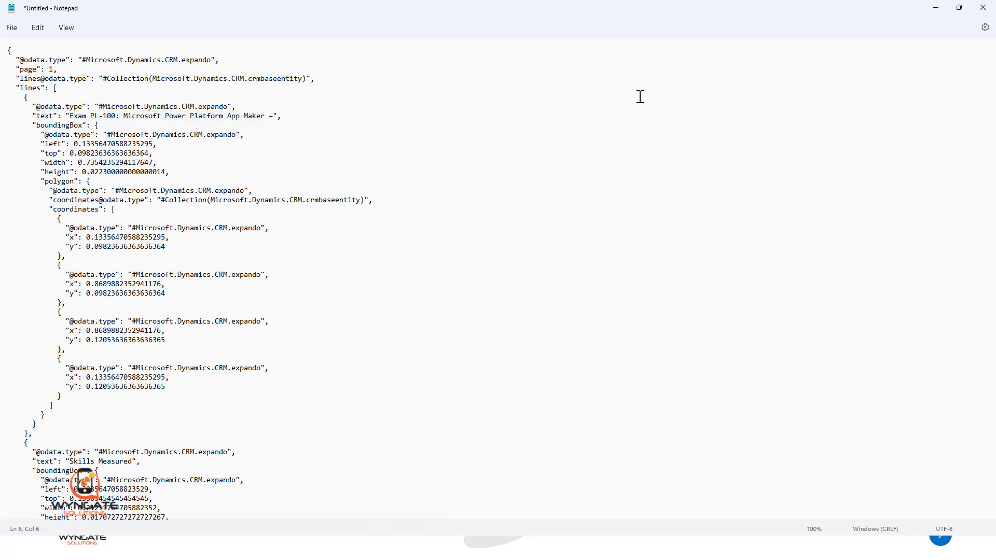
key(ctrl+a)
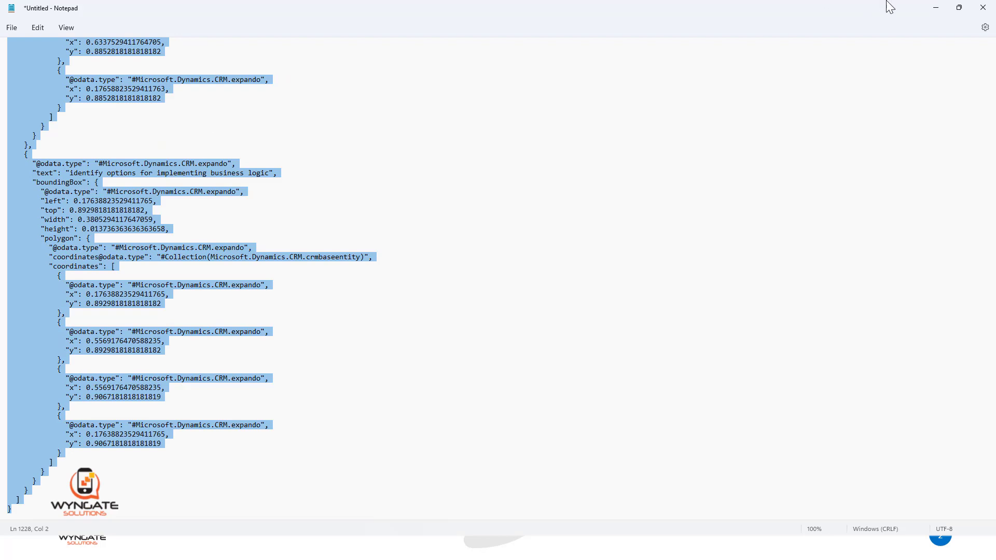
click(936, 7)
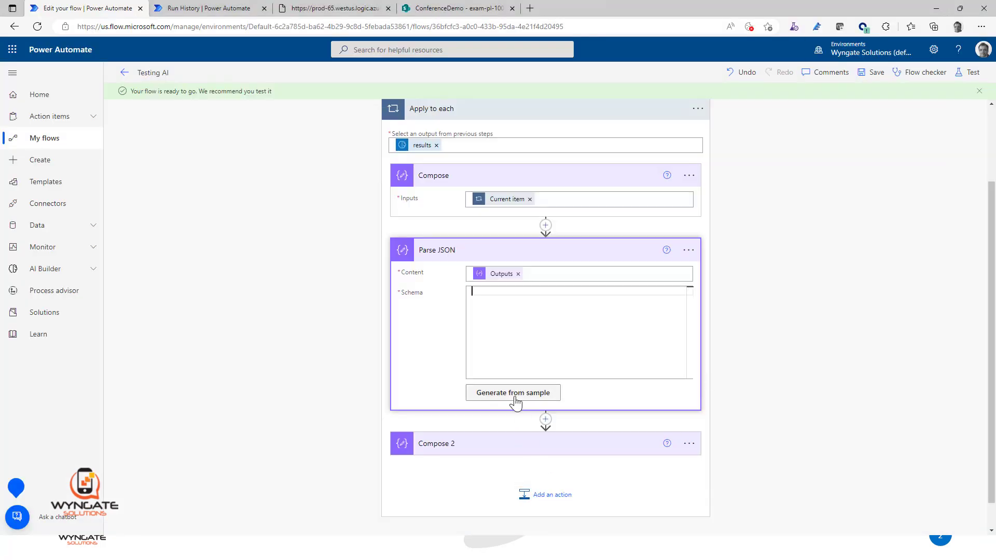
click(513, 394)
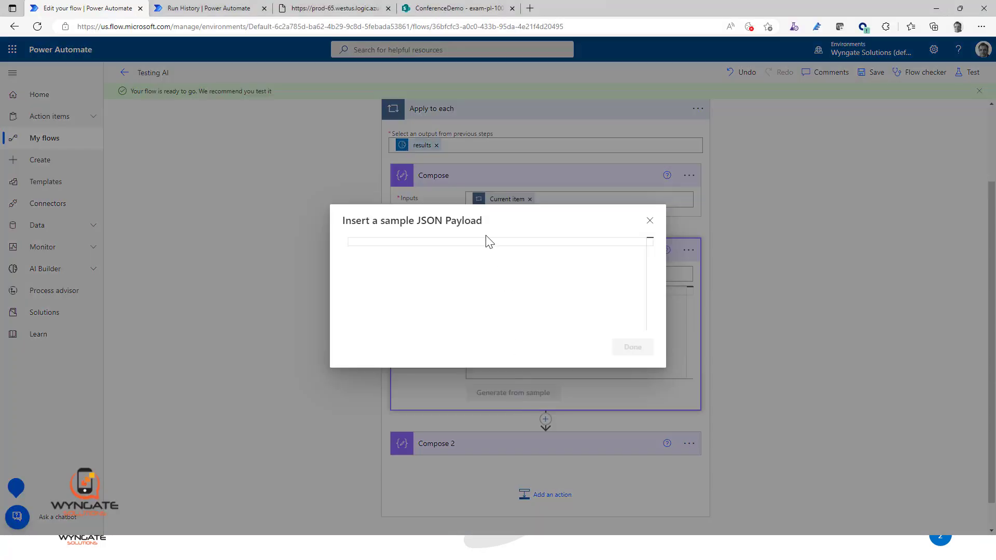
key(ctrl+v)
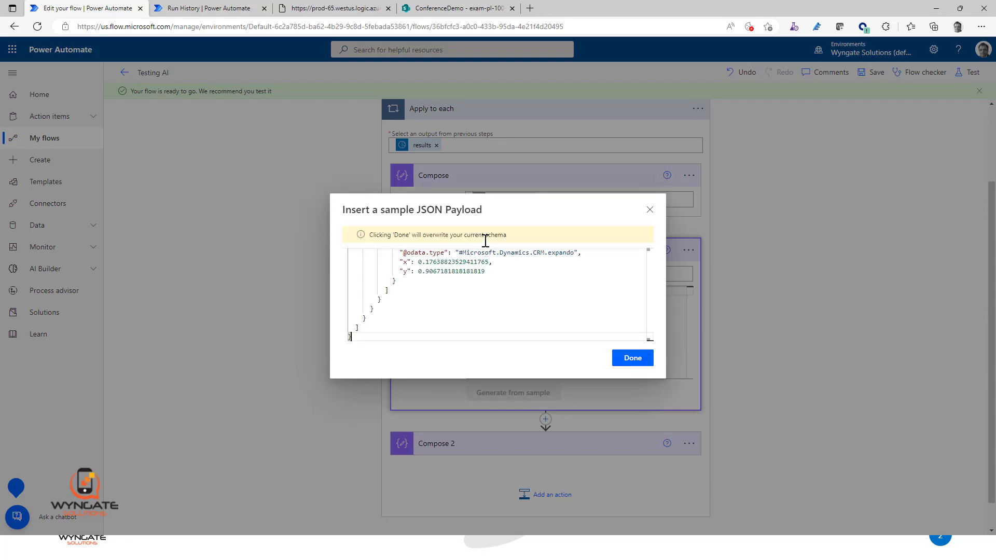
click(631, 359)
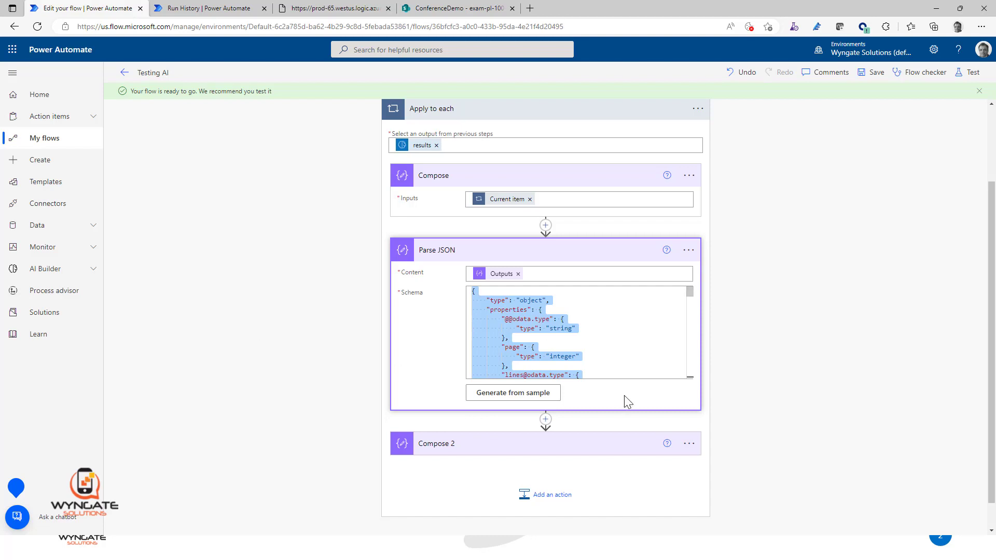
click(812, 353)
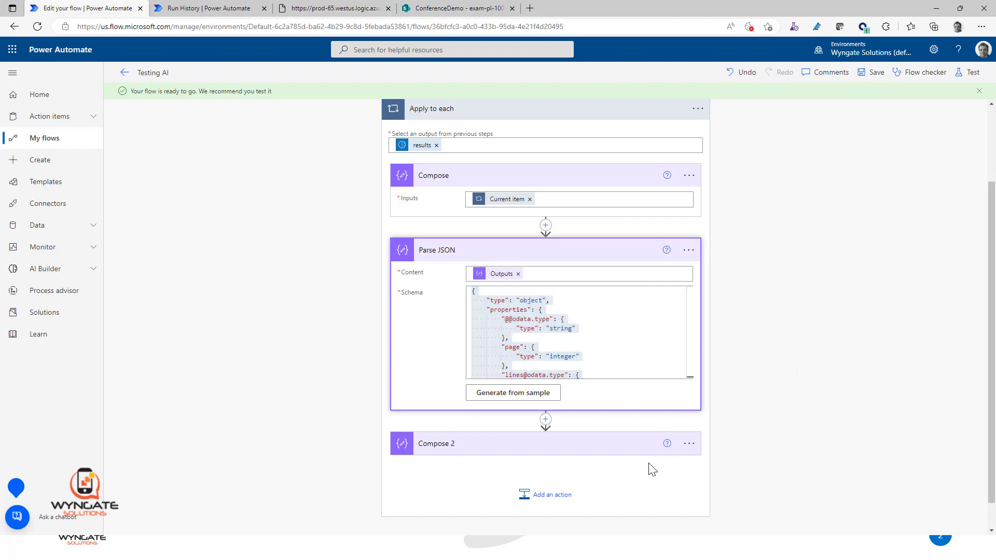
Step: Set the Compose 2 inputs to the text value from Parse JSON
click(582, 452)
scroll(782, 333, down, 1)
click(618, 406)
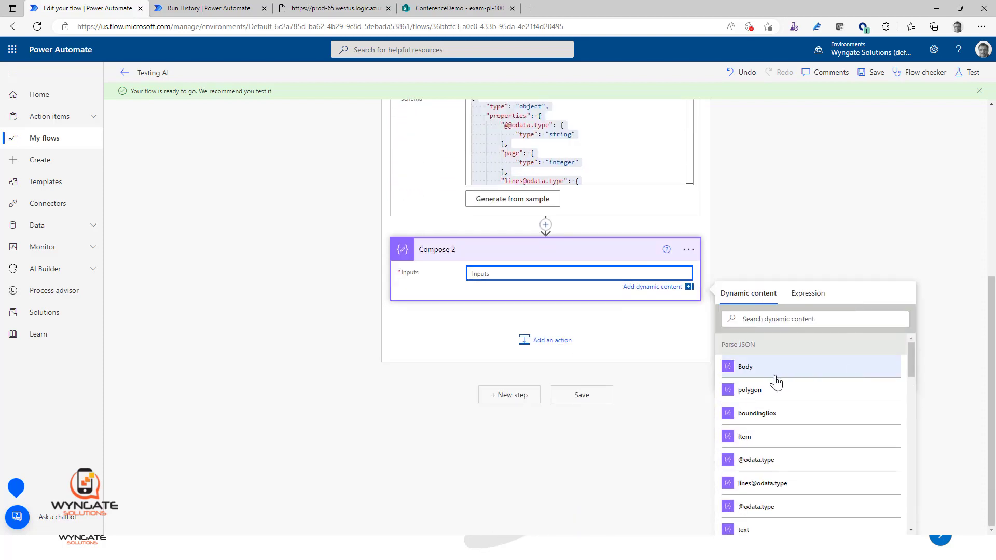
scroll(776, 382, down, 1)
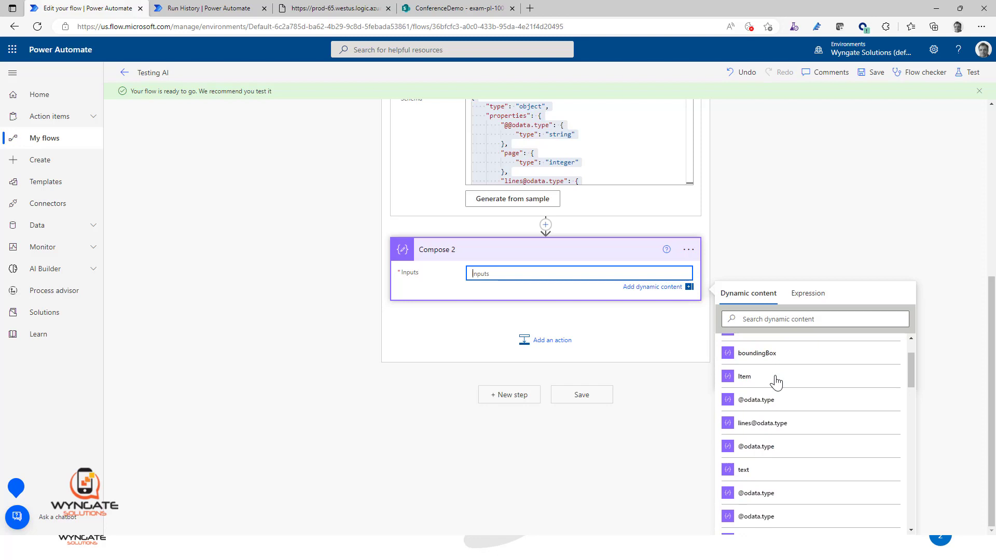
click(755, 470)
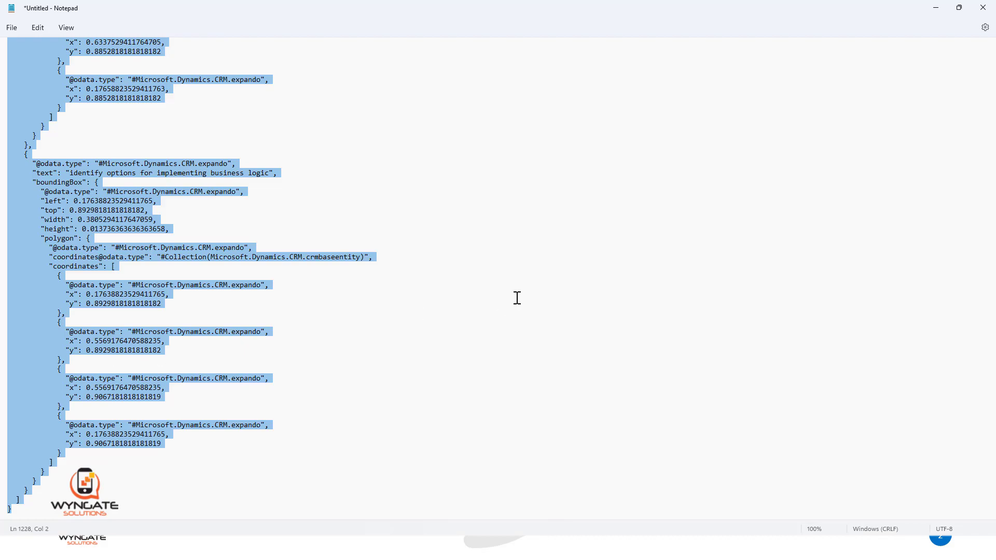
Step: Switch to the Notepad JSON, highlight the "lines" array key near its beginning, and return to the flow
scroll(476, 280, up, 15)
scroll(477, 280, up, 4)
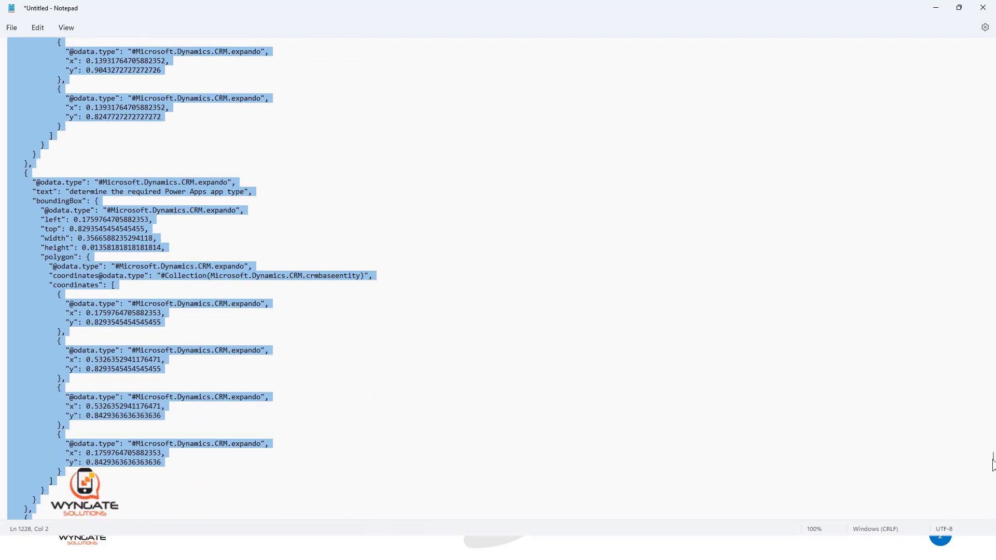
drag(988, 465, 987, 34)
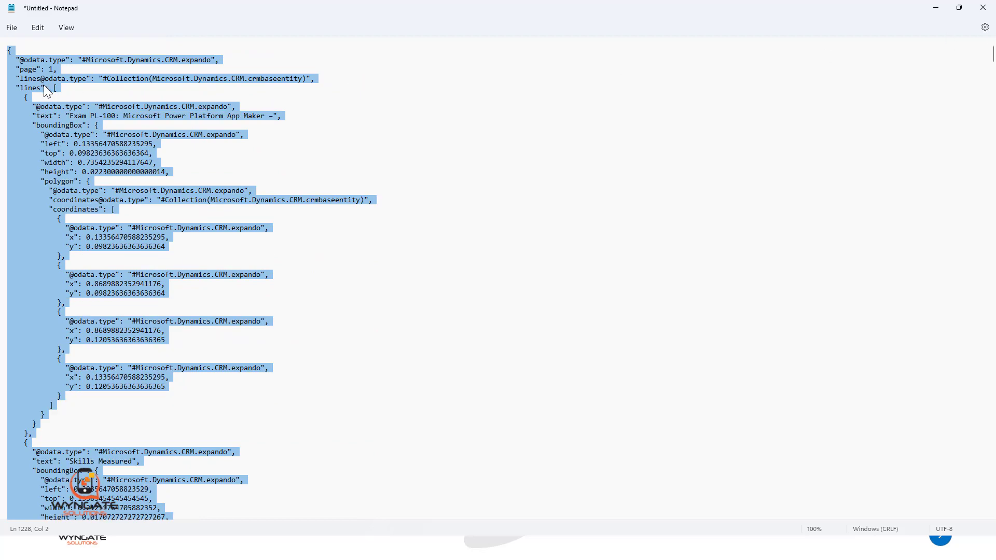
click(33, 90)
drag(17, 89, 49, 90)
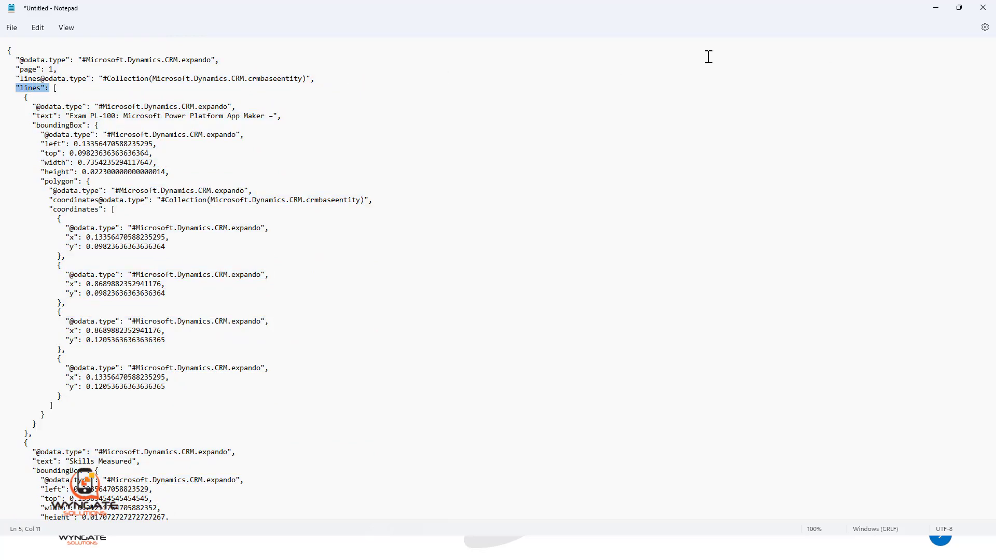
click(935, 8)
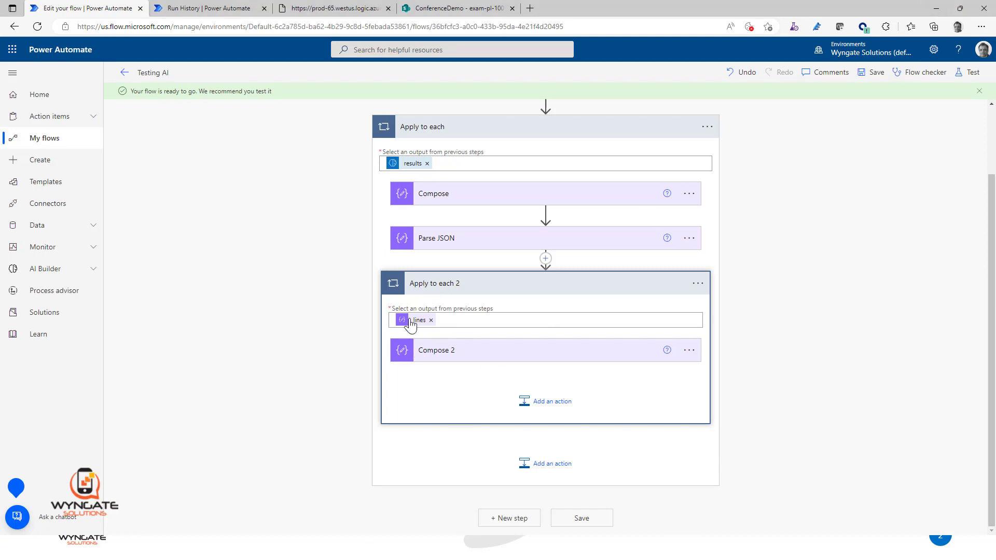
Step: Check the Compose 2 input inside Apply to each 2, save the flow, and resubmit the previous run from its run history page
click(441, 357)
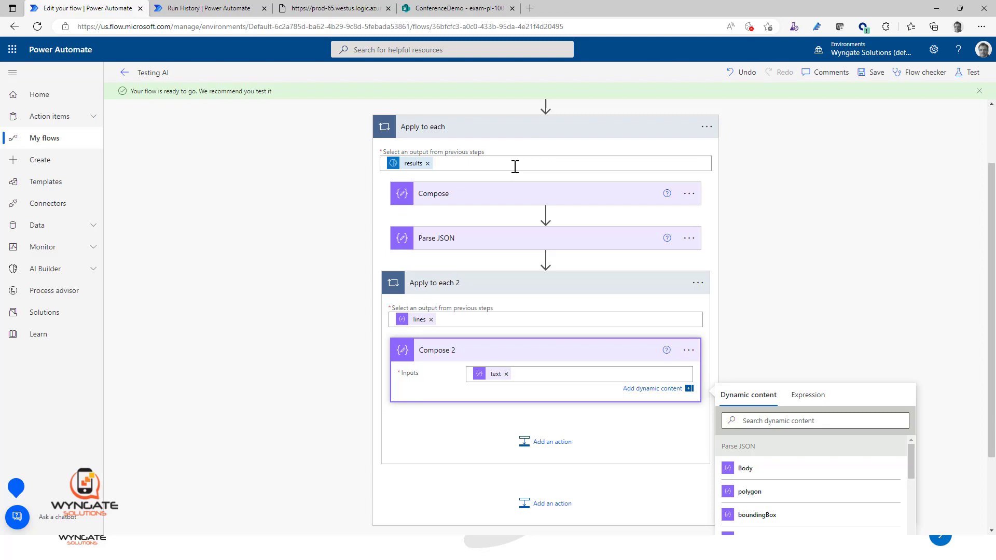
click(874, 76)
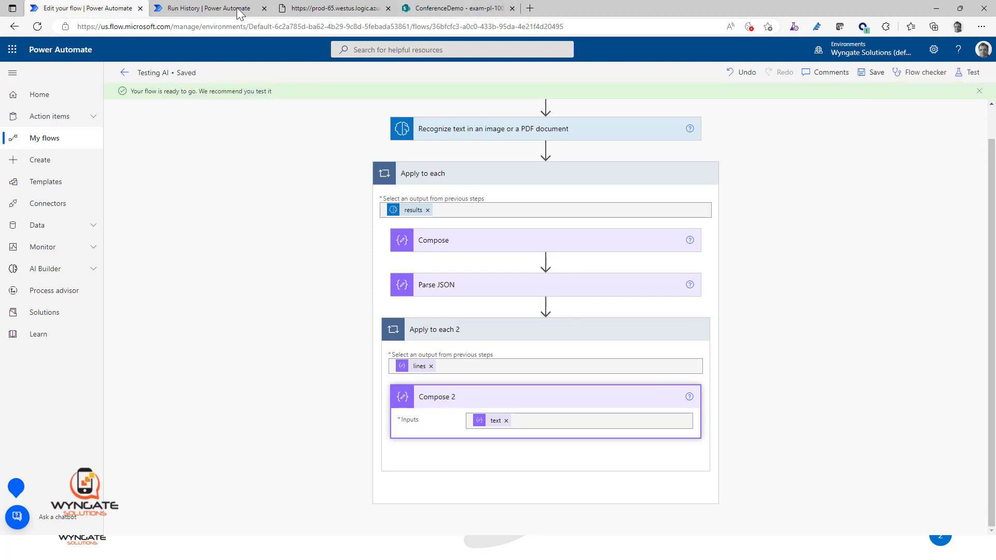
click(218, 9)
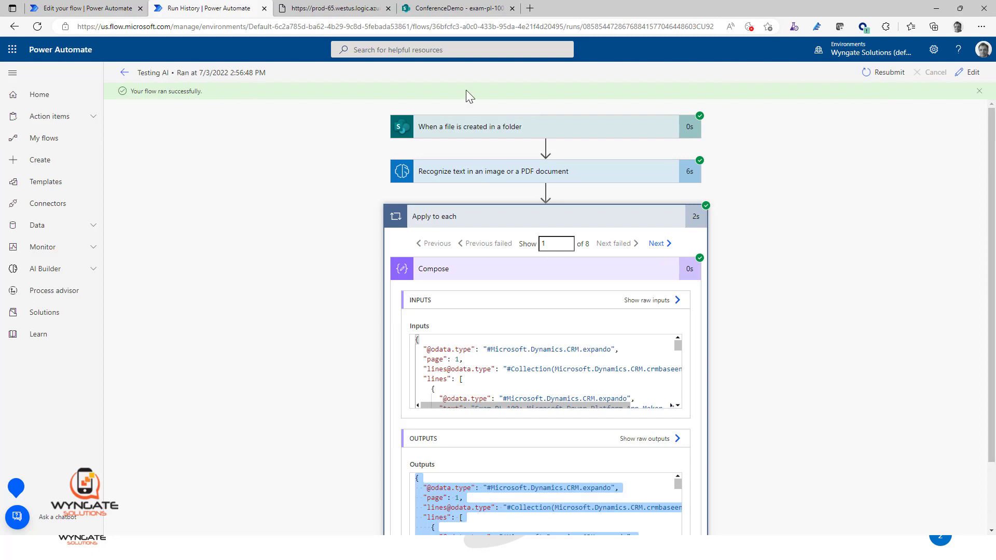
click(882, 75)
click(547, 85)
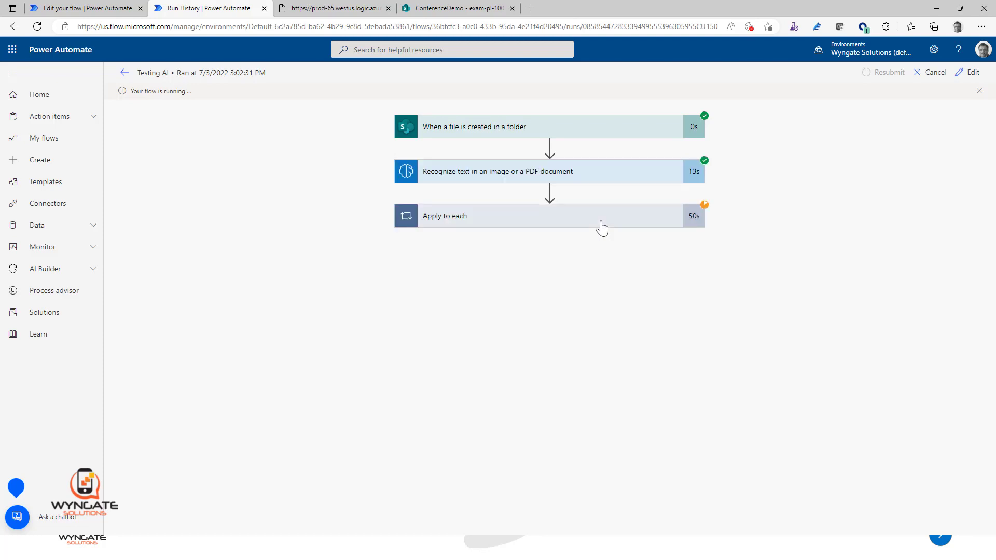
Step: Open the resubmitted run after it finishes and examine the Compose 2 text in the nested loop for pages 1 and 2
click(602, 228)
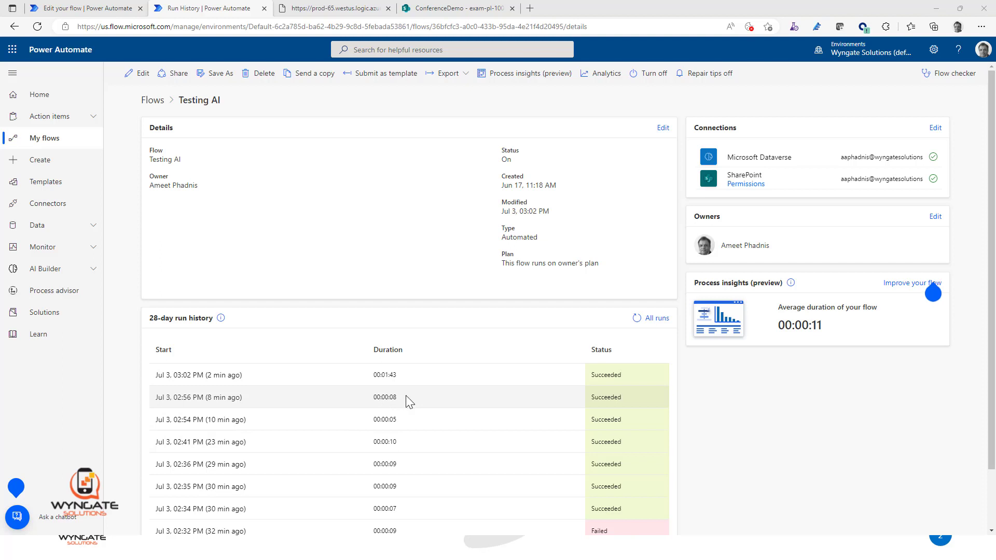
click(228, 381)
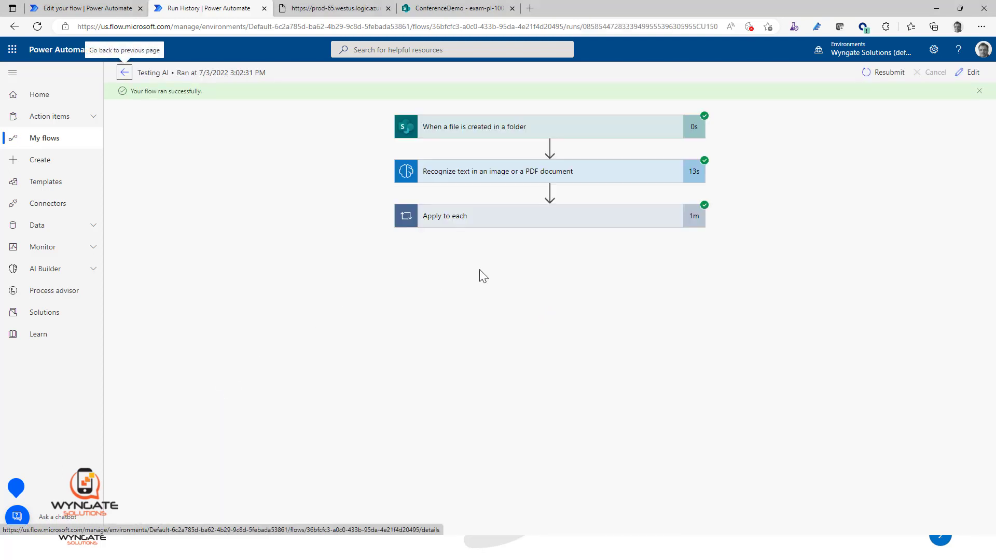
click(556, 217)
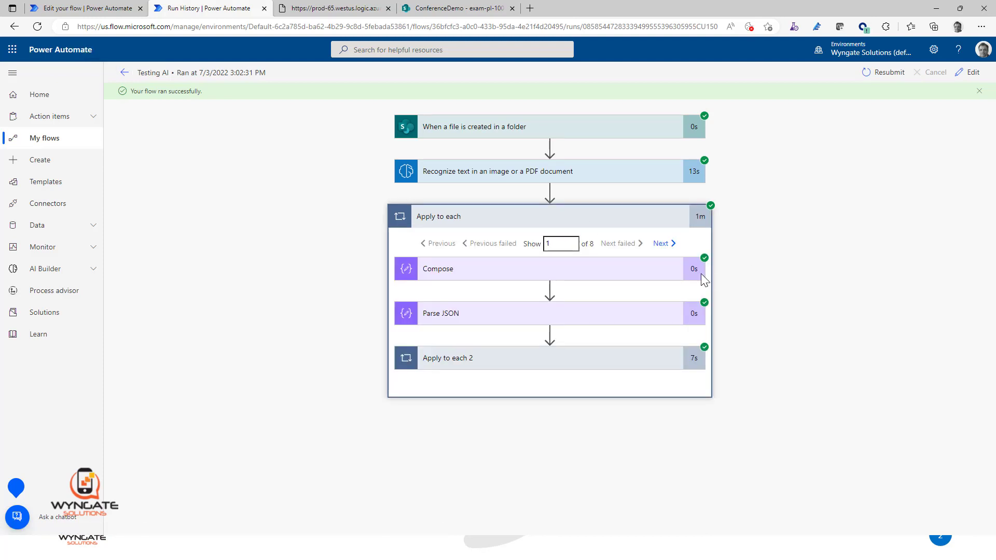
click(626, 365)
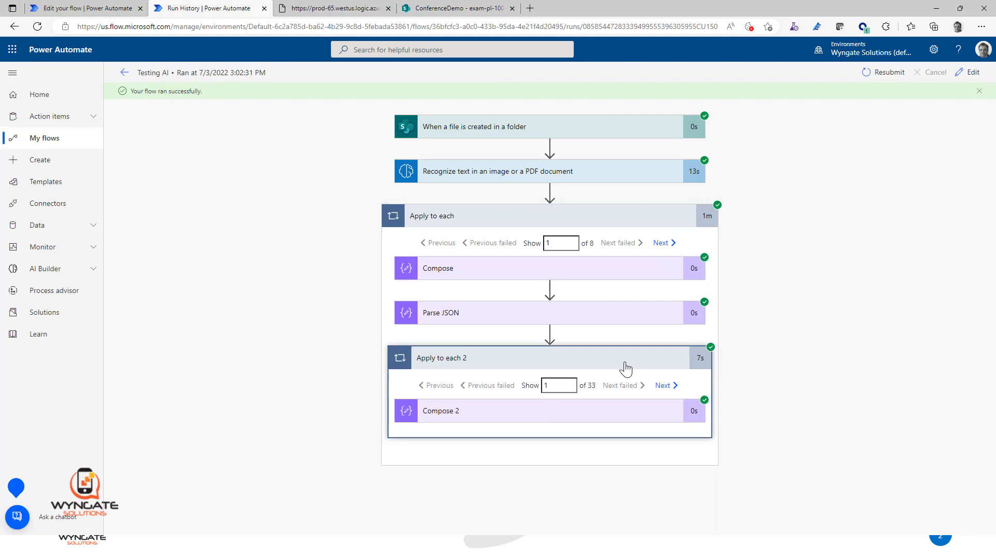
click(617, 415)
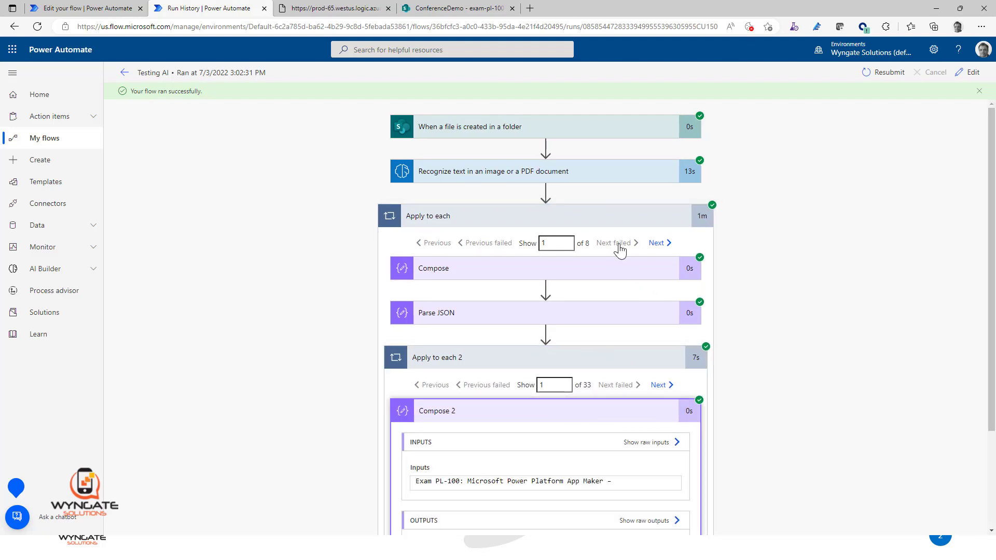
scroll(753, 424, down, 1)
scroll(753, 424, down, 2)
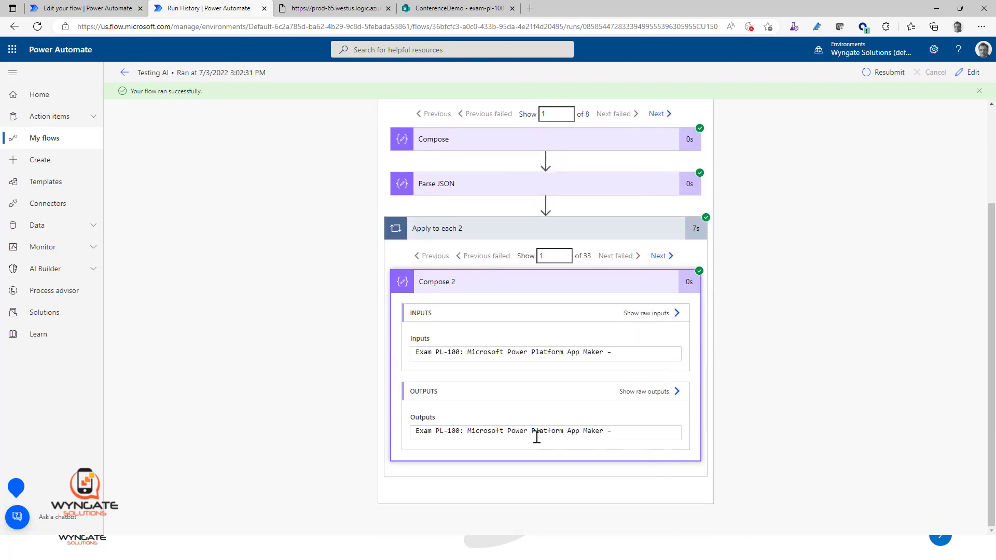
click(663, 116)
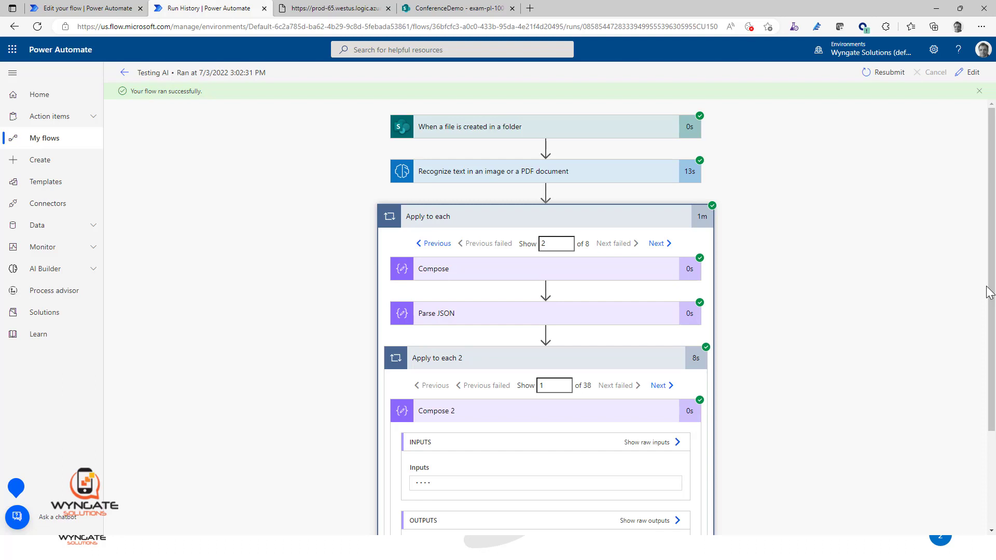
Step: Return to the flow editor and delete the nested Apply to each 2 loop together with its Compose 2 action
click(96, 15)
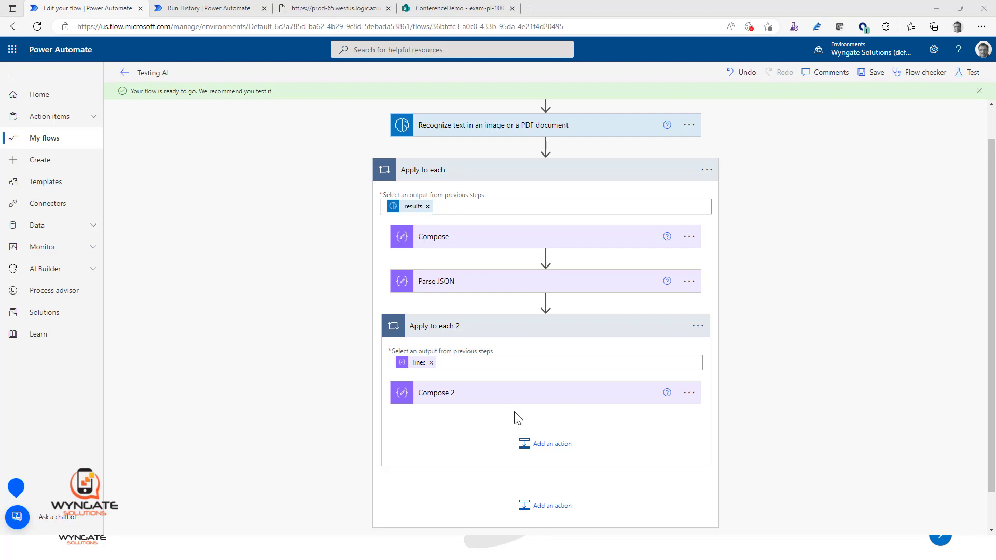
click(697, 326)
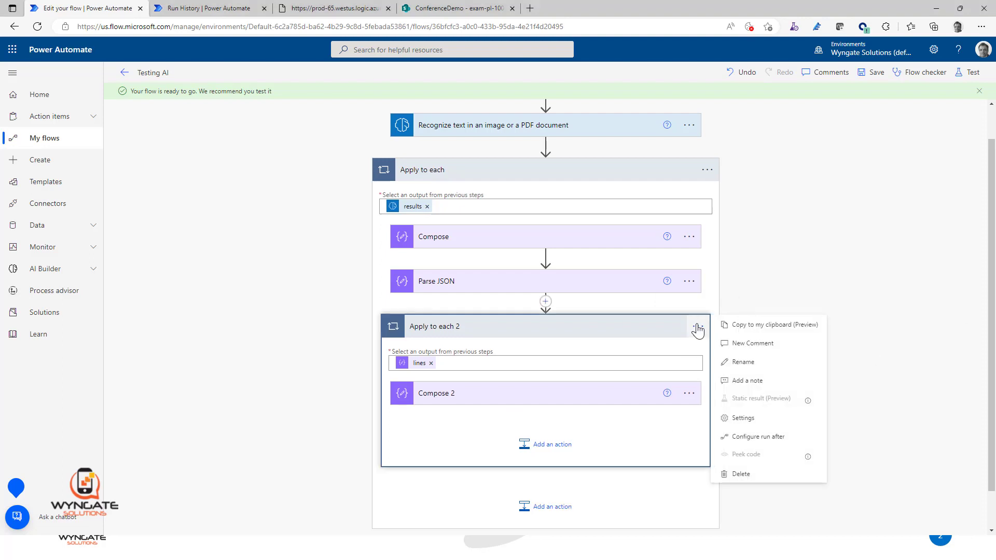
click(747, 474)
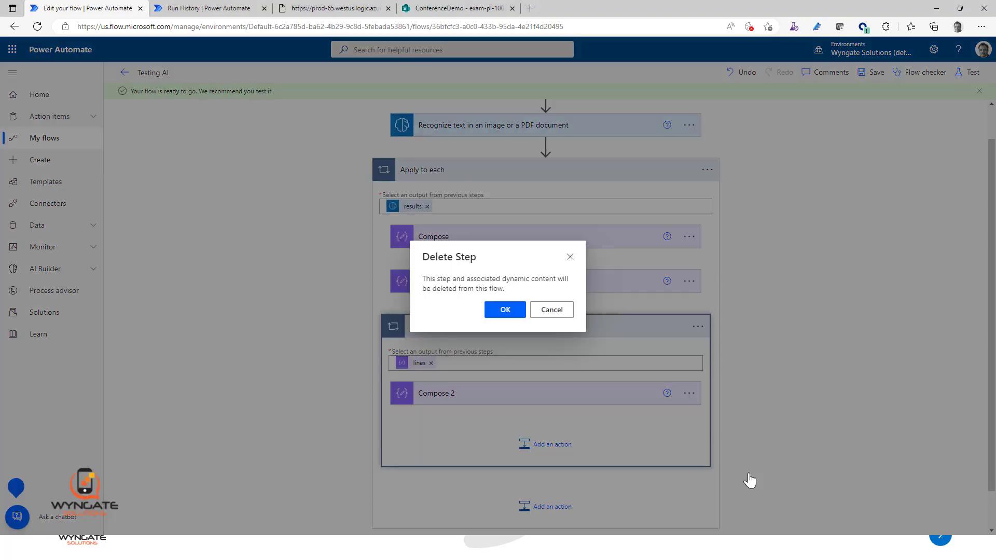
click(507, 310)
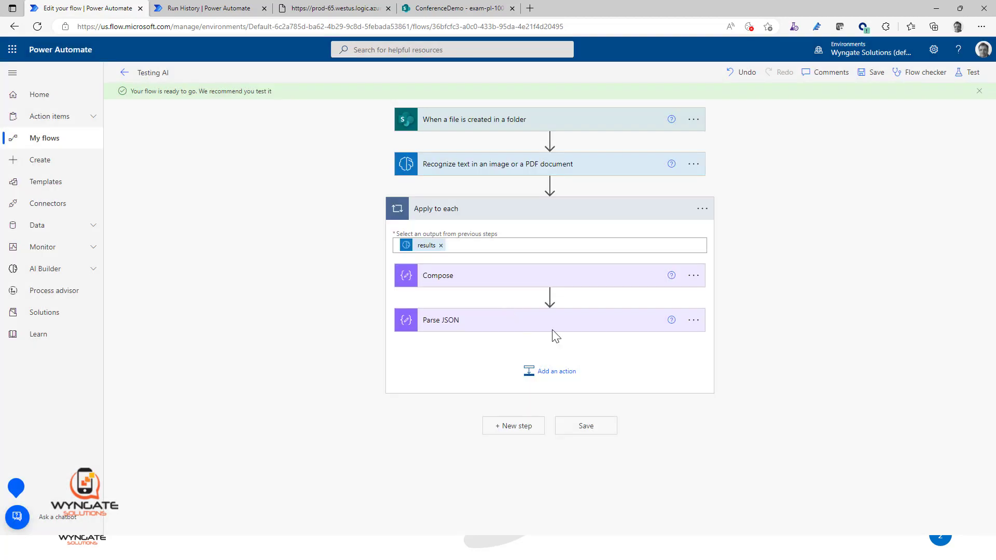
Step: Add a Data Operation Select action after Parse JSON inside the Apply to each loop
click(482, 323)
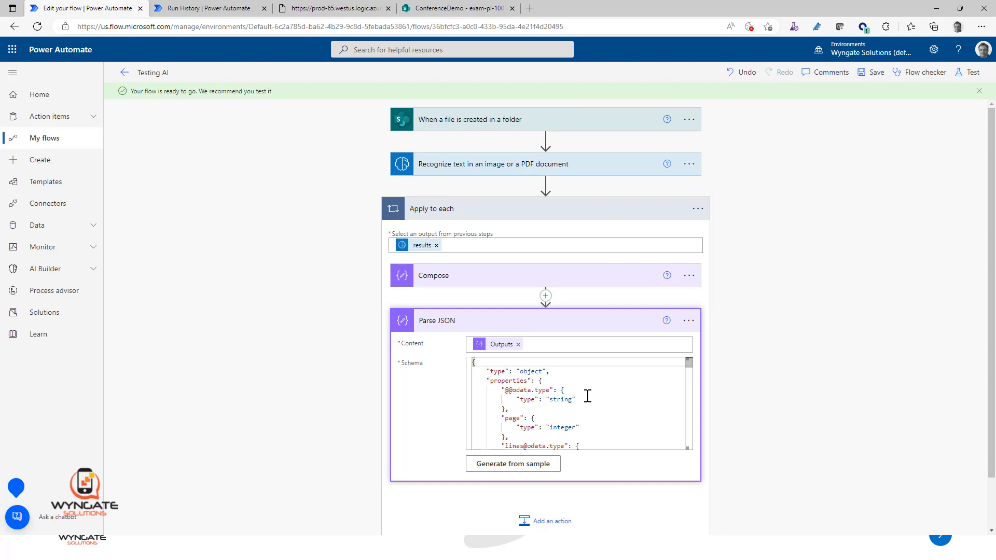
click(822, 326)
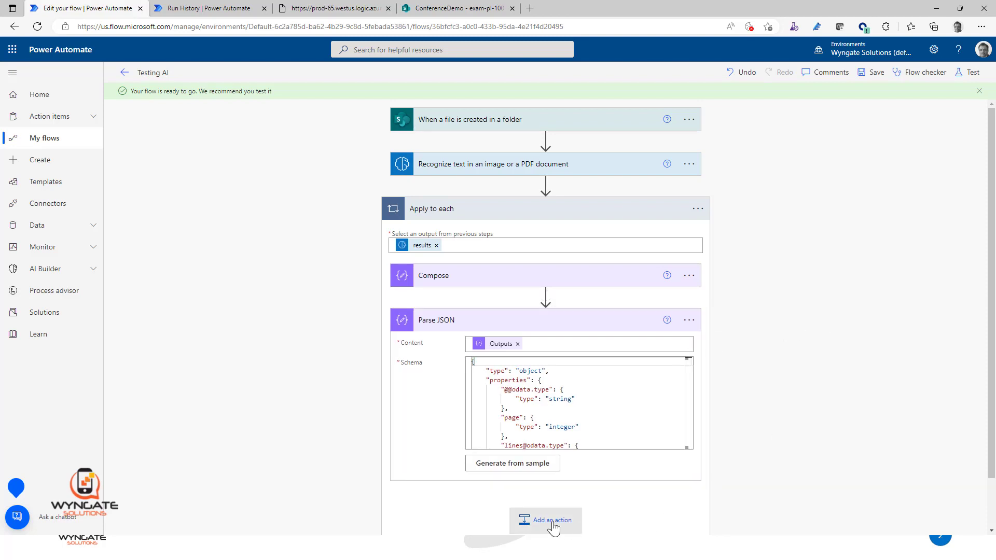
click(549, 352)
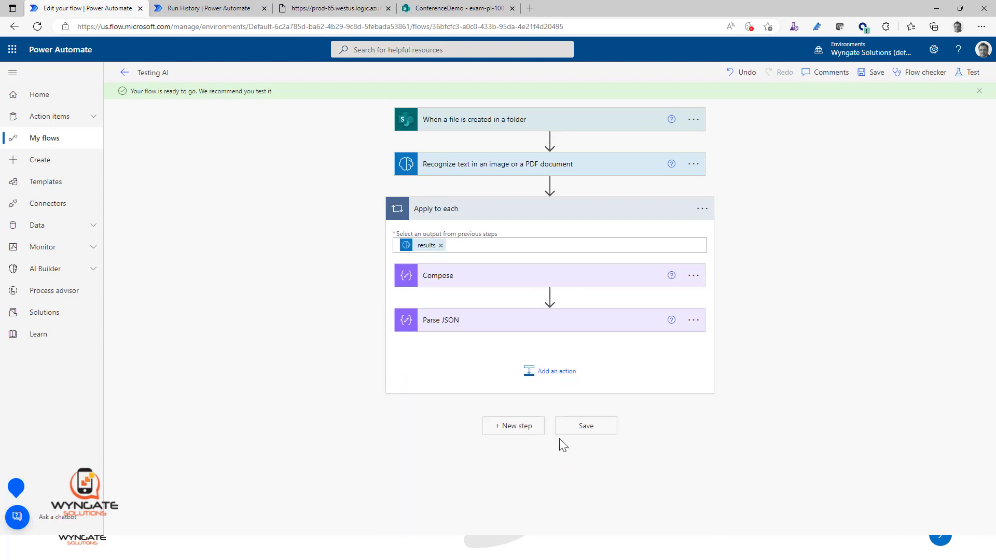
click(563, 375)
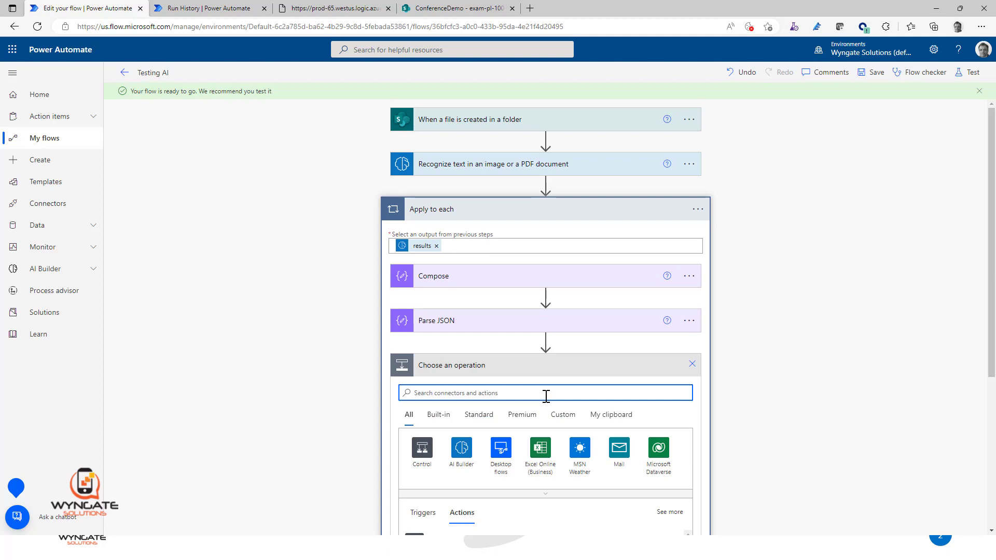
text(select)
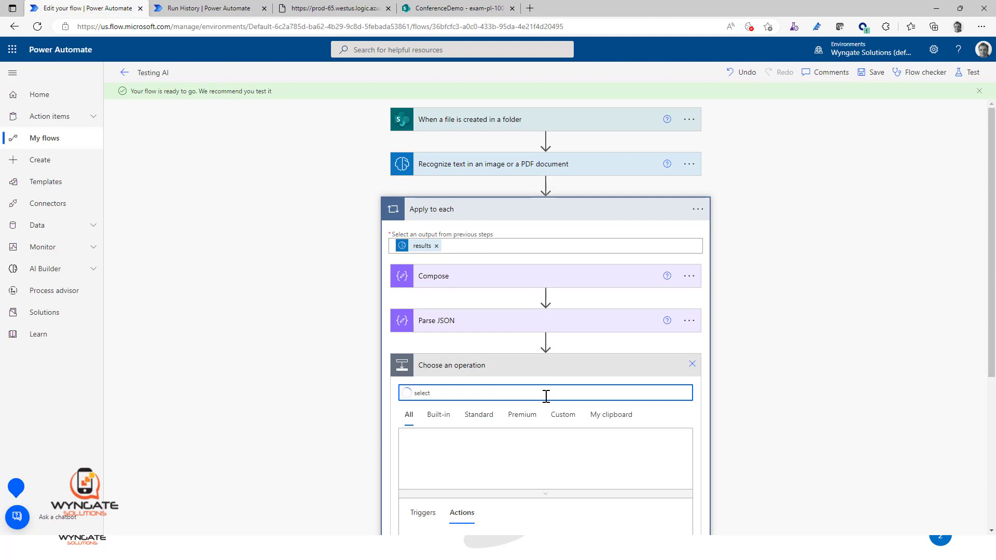
scroll(803, 315, down, 5)
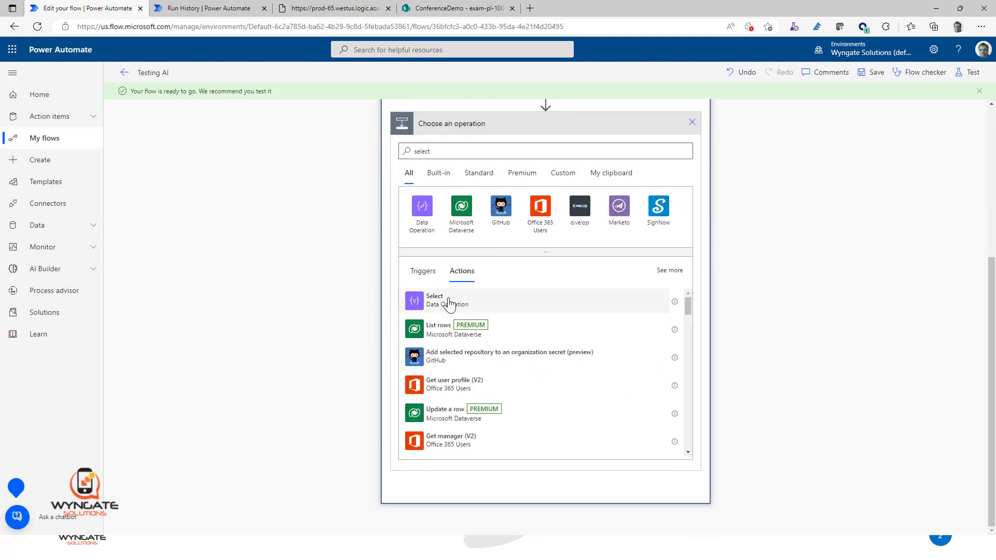
click(445, 301)
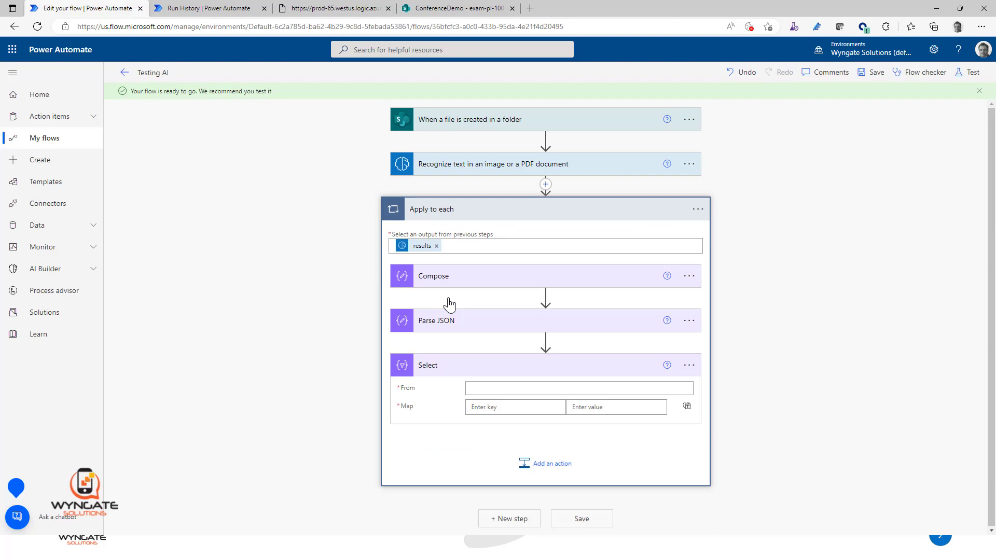
Step: Highlight the first "text" key in the Notepad JSON, then return and set the Select action's From input to the Parse JSON Body
click(547, 389)
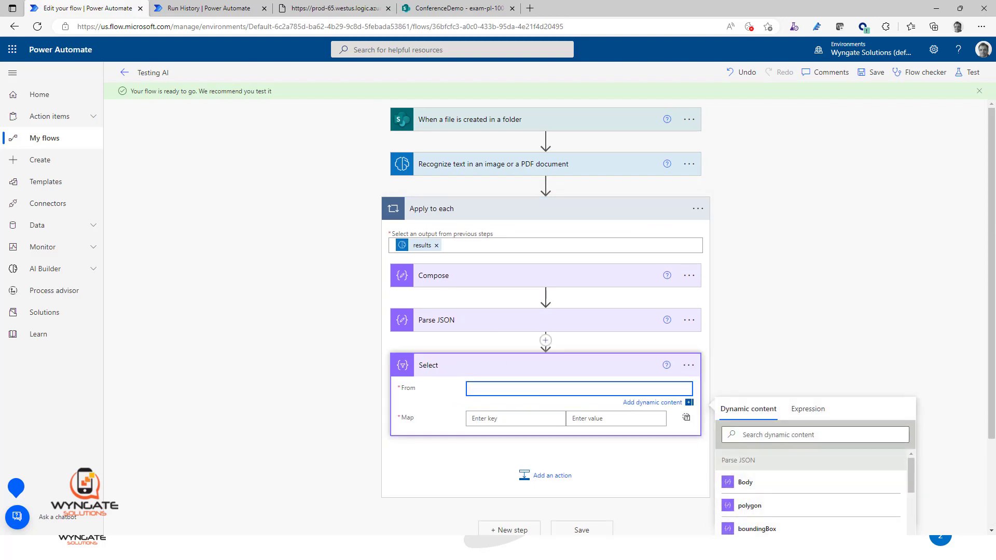
key(alt+Tab)
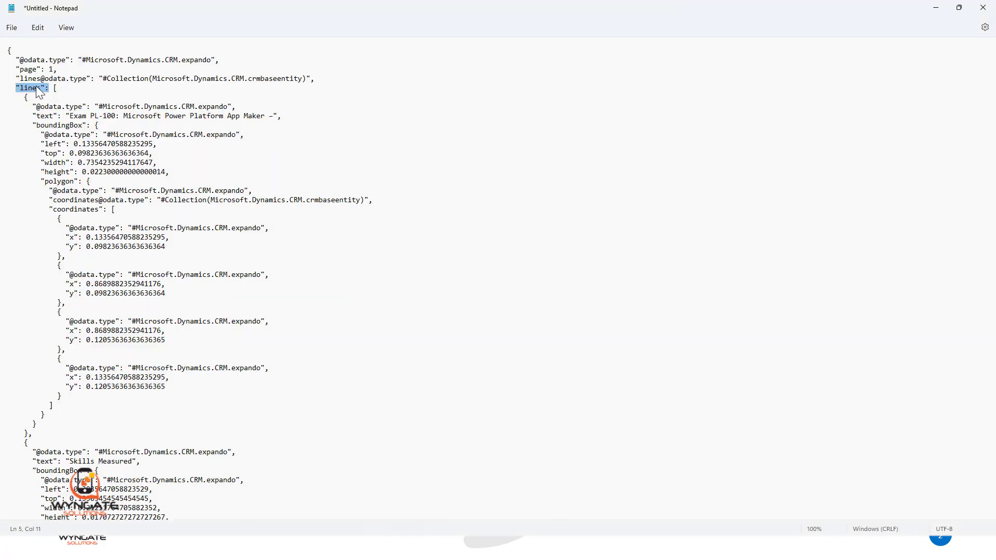
double_click(45, 116)
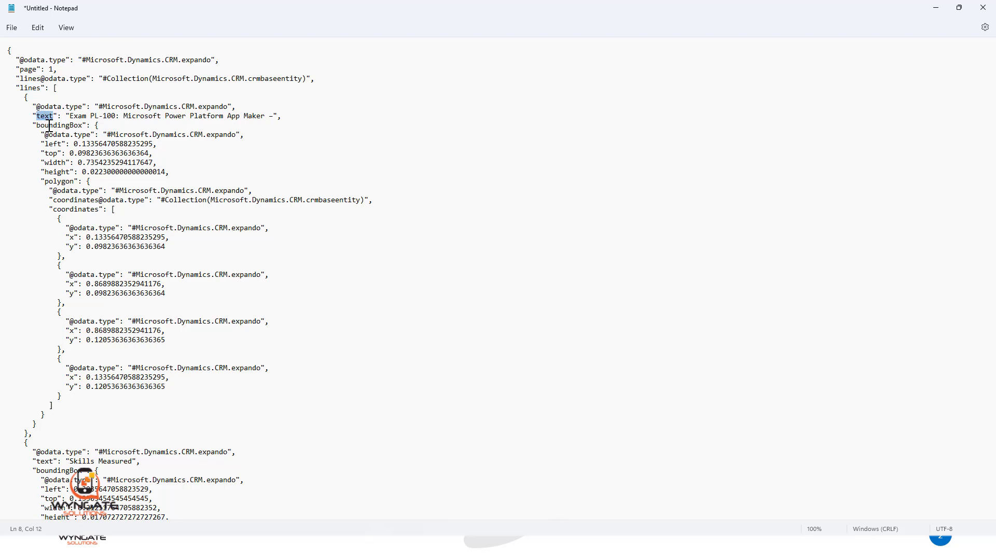
click(936, 10)
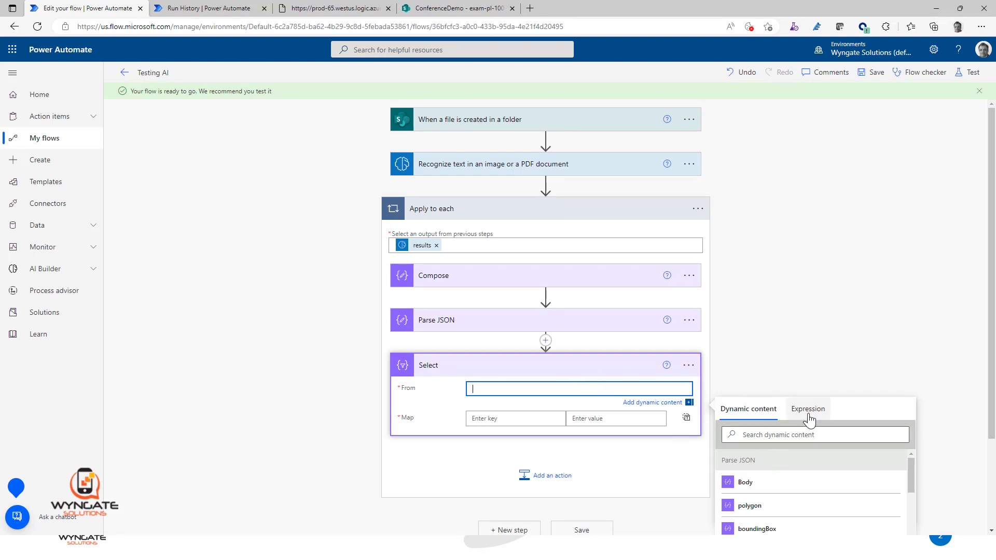
click(743, 486)
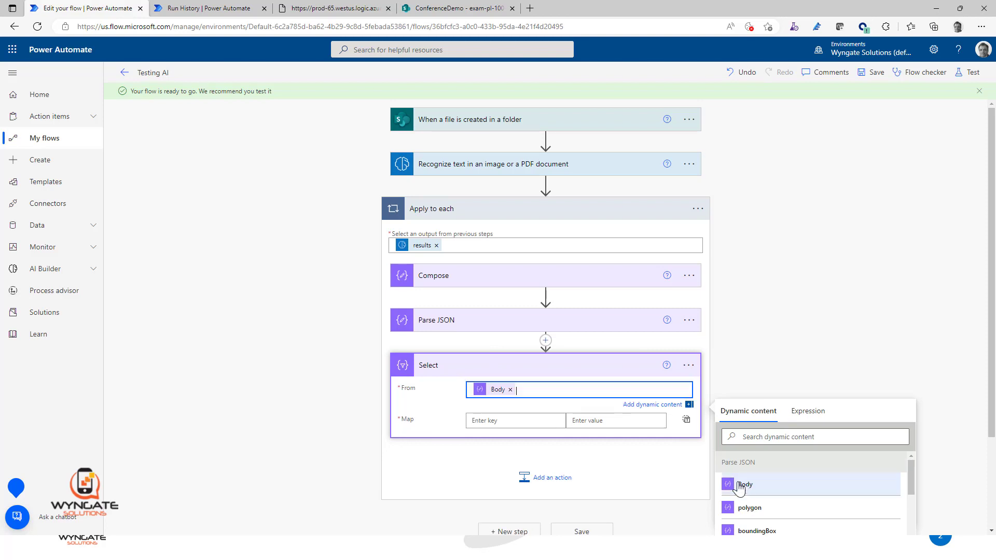
Step: Examine the Parse JSON schema, highlighting the root "object" type, the "array" type and the "lines" key
click(456, 322)
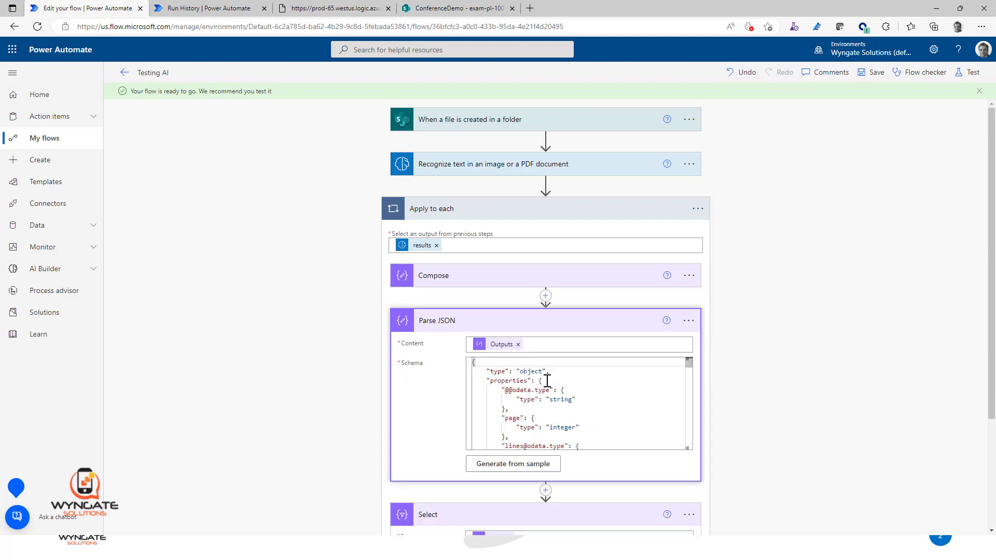
double_click(531, 371)
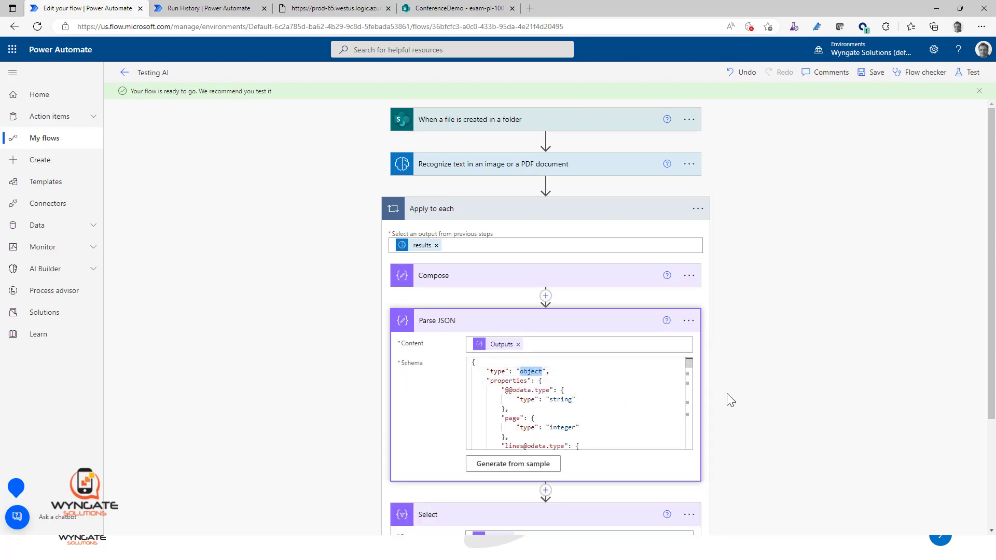
scroll(589, 420, down, 3)
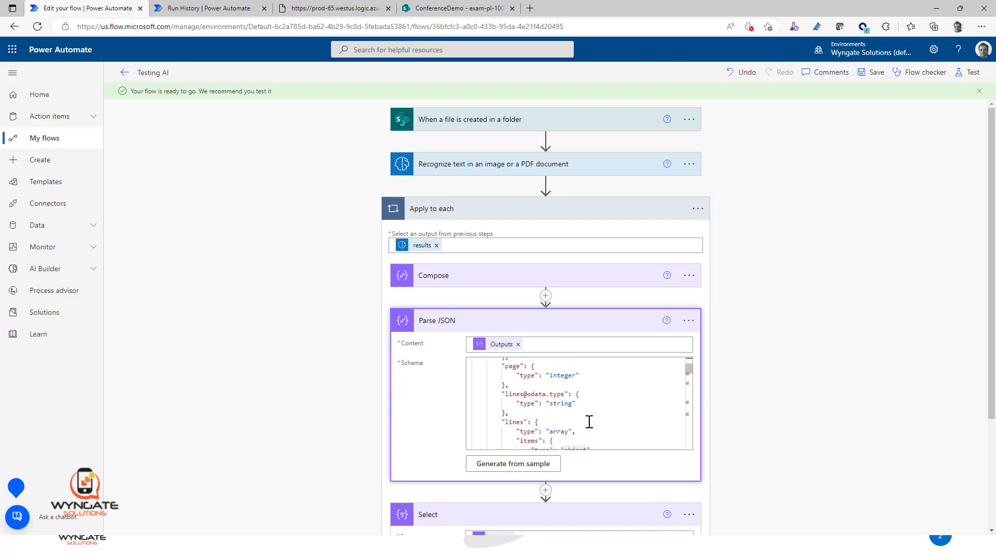
double_click(562, 405)
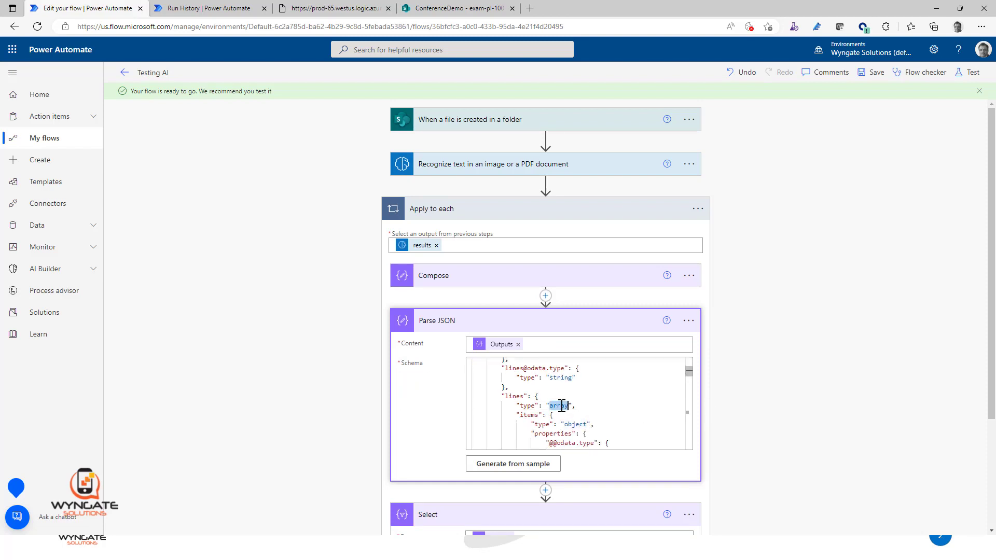
click(506, 397)
double_click(510, 397)
scroll(786, 360, down, 3)
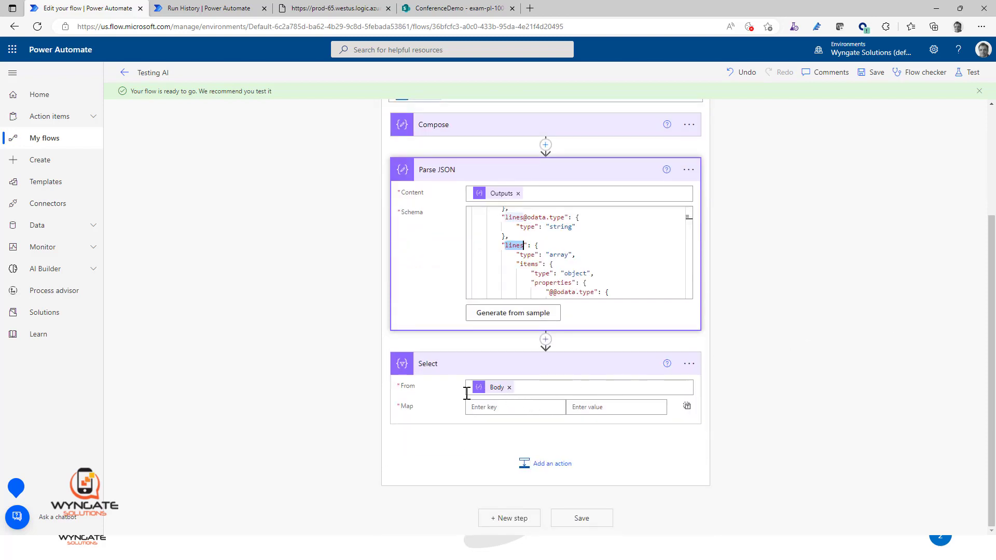
click(496, 390)
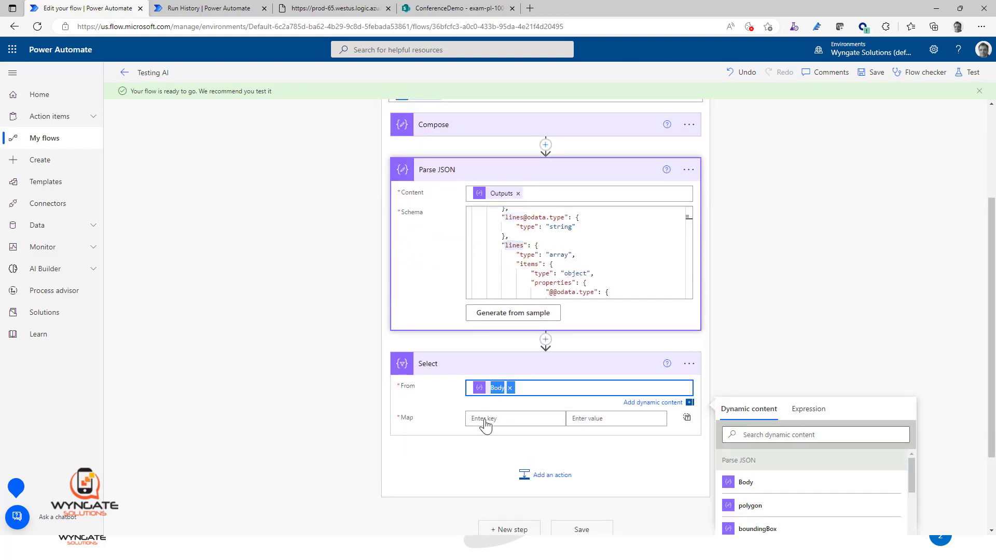
click(808, 409)
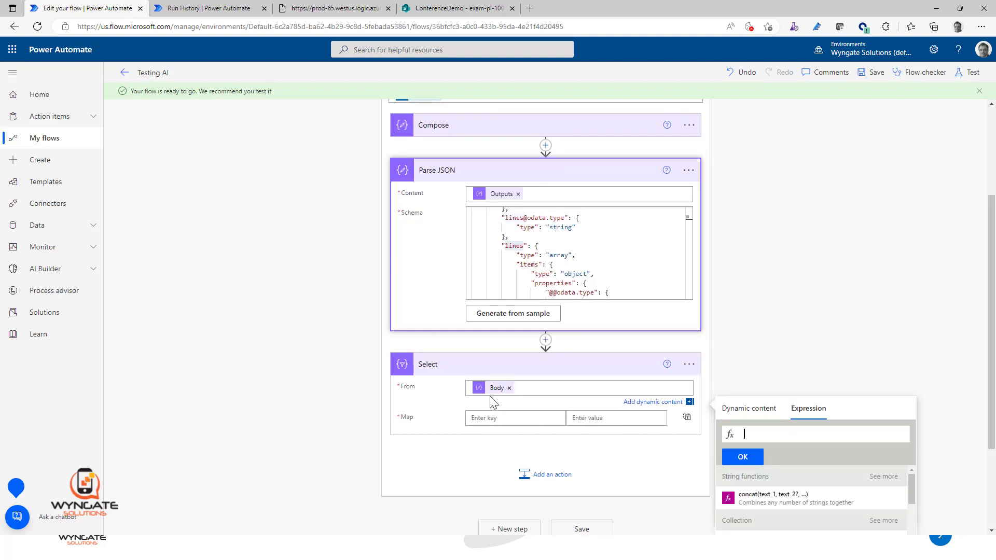
mouse_move(495, 394)
text(body('Parse_JSON')?)
Step: Compare the root object type in the Parse JSON schema with the Select action's Body input, and highlight the nested "lines" key
drag(689, 219, 689, 212)
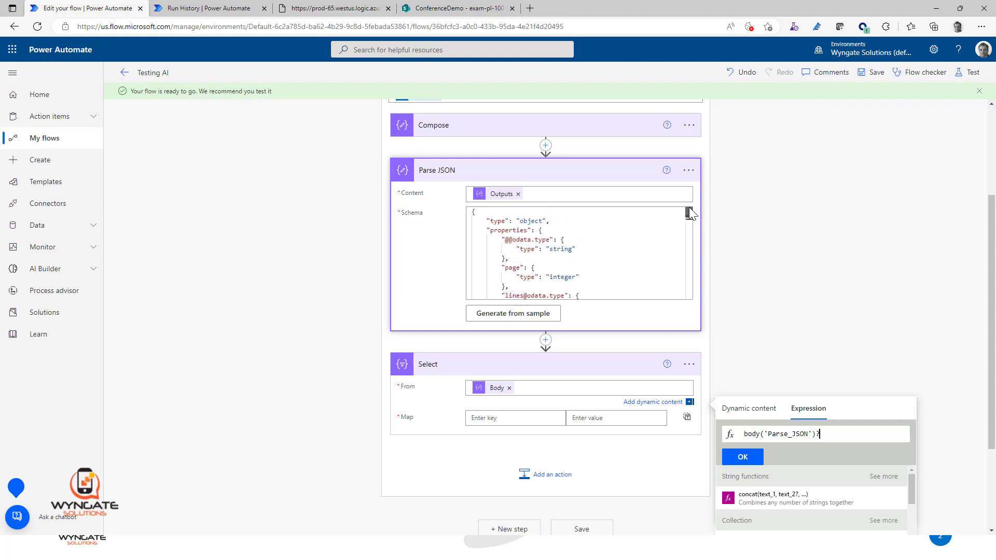
double_click(533, 221)
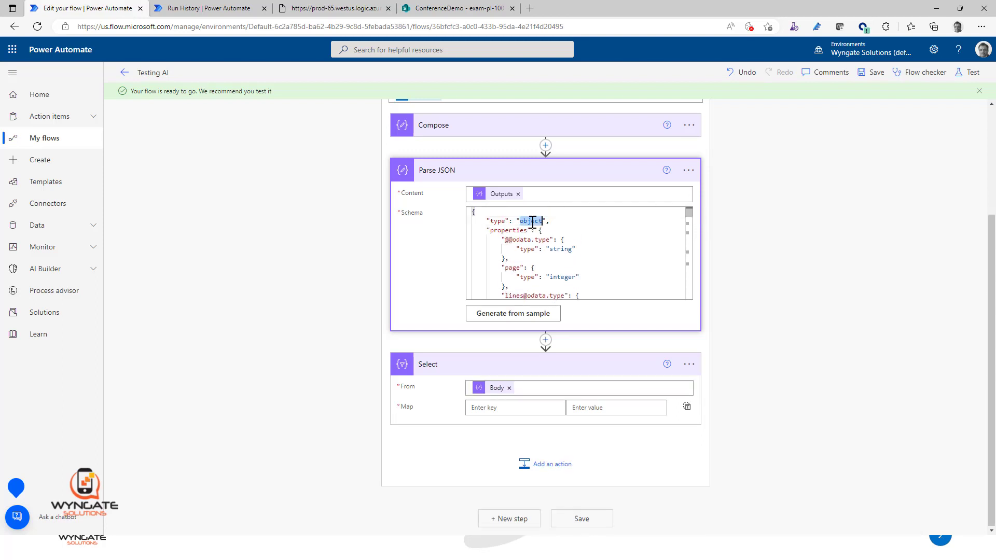
click(496, 395)
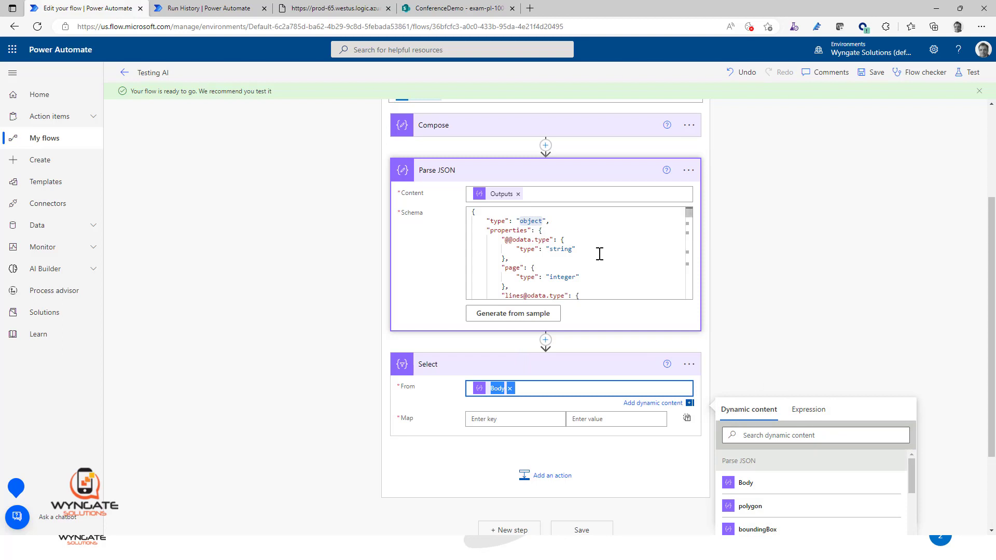
scroll(595, 254, down, 1)
double_click(519, 297)
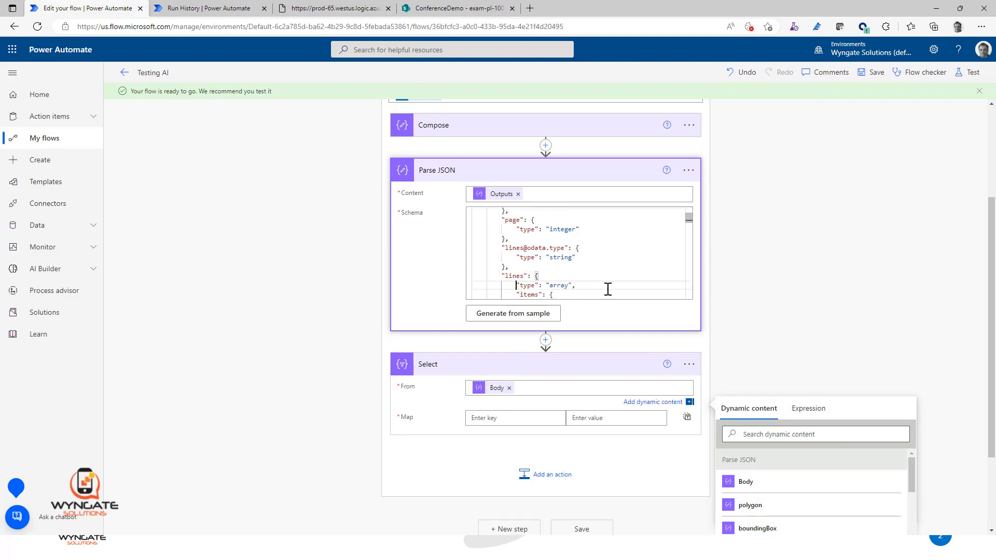
double_click(515, 275)
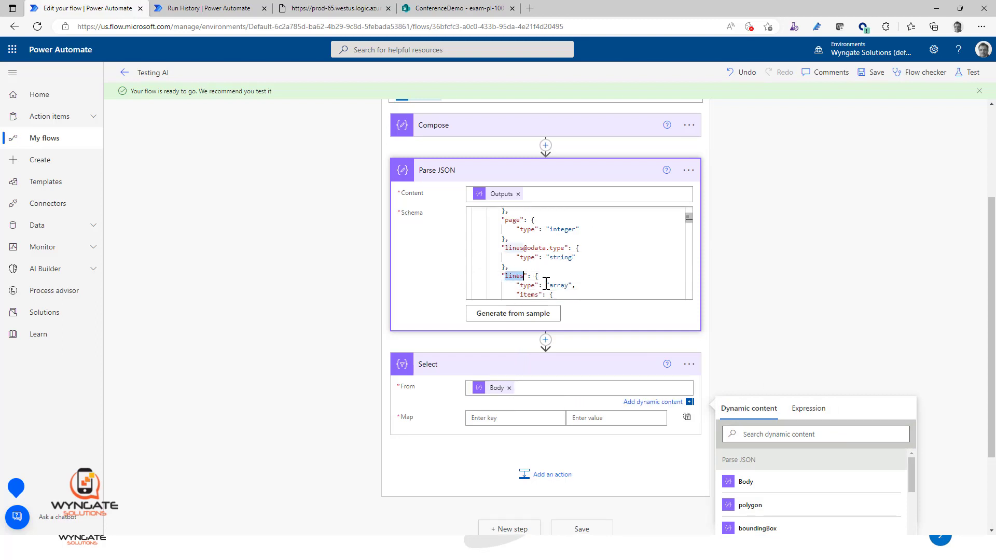
Step: Replace the Body in the Select action's From input with the expression body('Parse_JSON')?['lines']
click(508, 388)
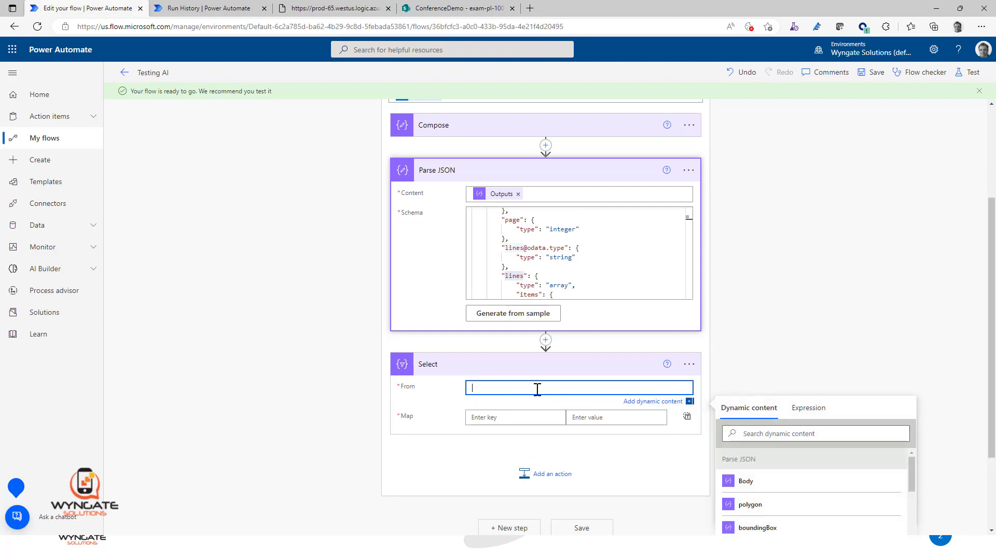
click(814, 408)
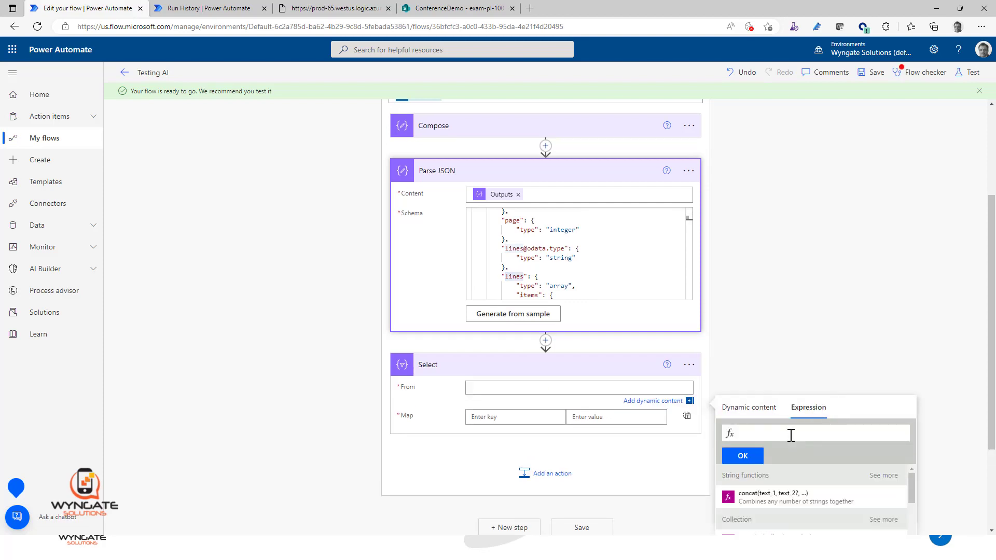
text(body)
text(())
text('Parse)
text( JSON)
text(')
text(?)
text([])
text(')
text(')
text(lines)
click(742, 456)
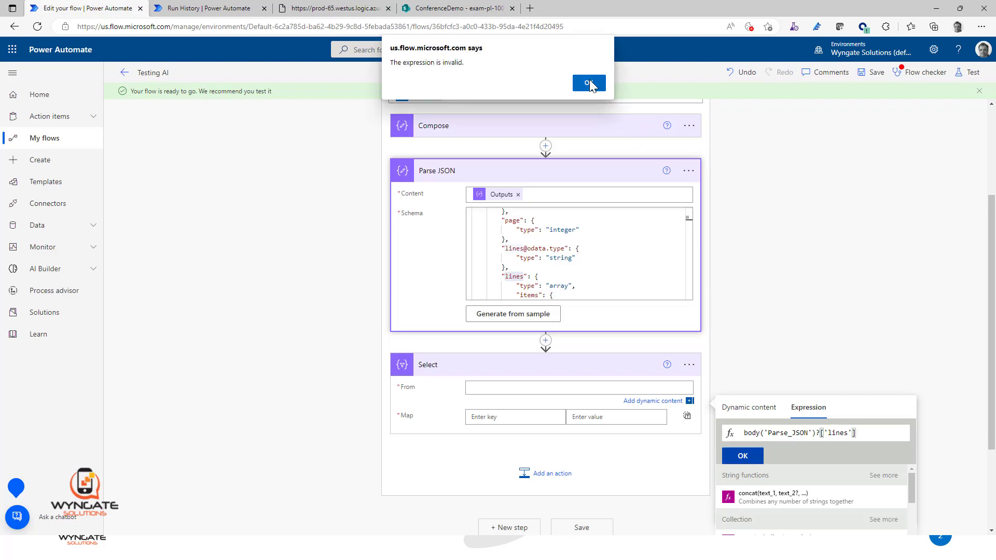
click(590, 84)
click(760, 410)
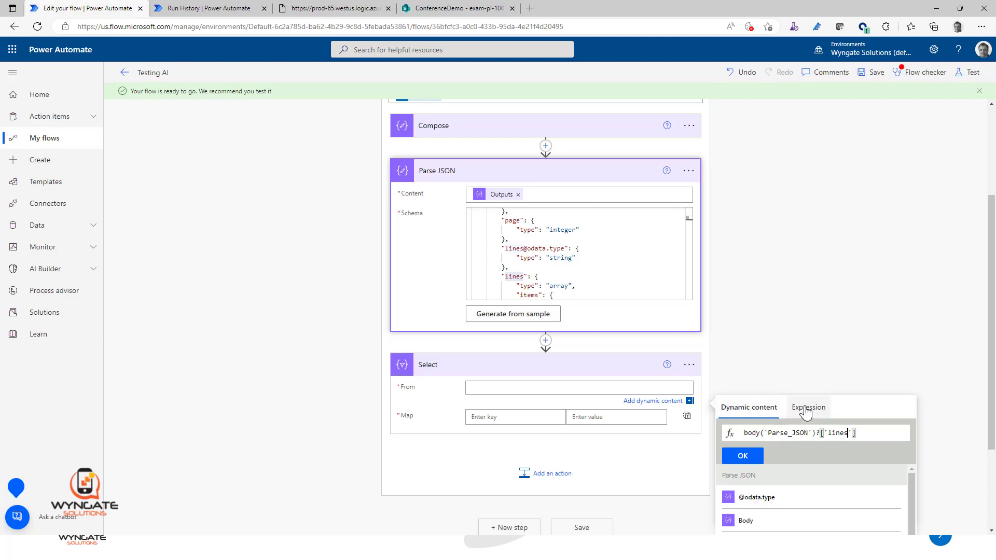
click(743, 456)
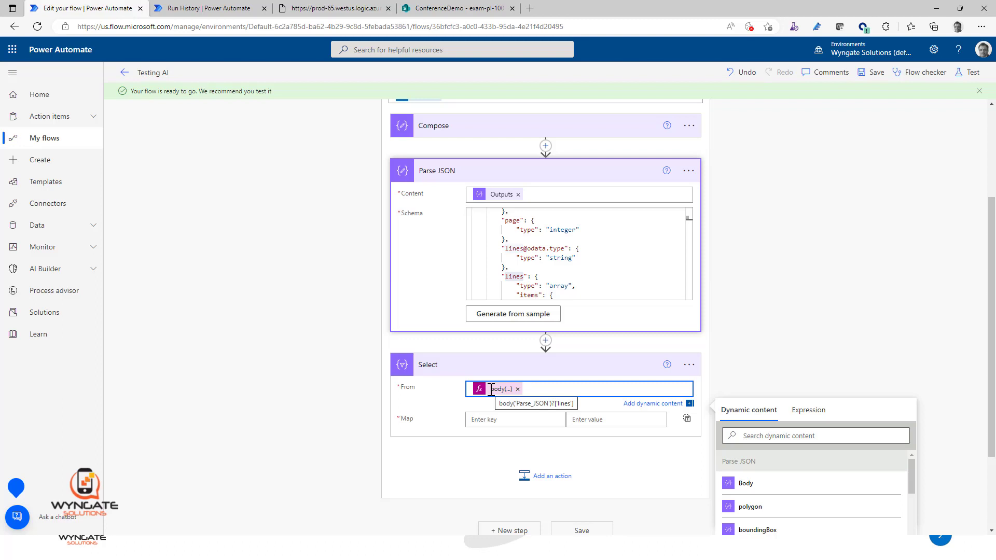
Step: Enter "text" as the first Map key in the Select action
double_click(513, 276)
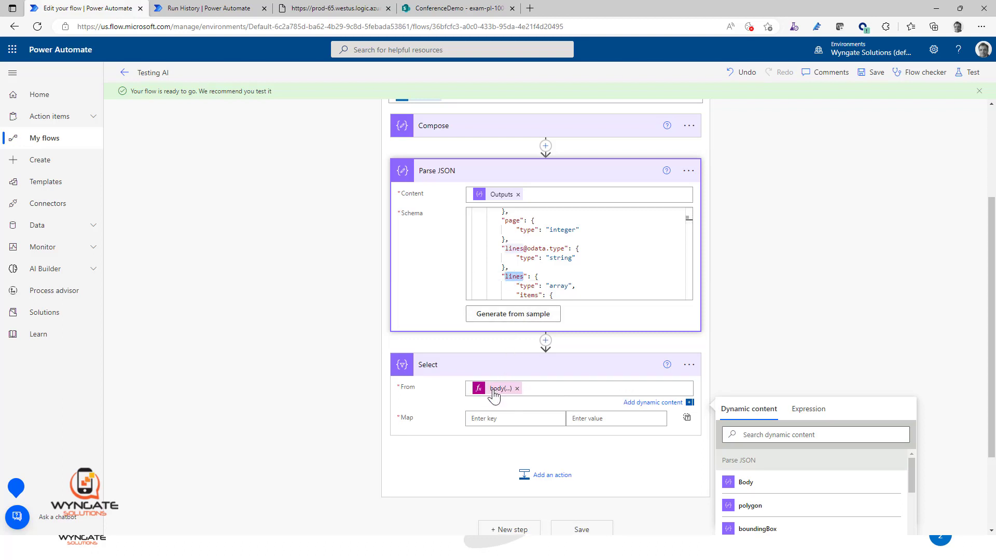
click(514, 418)
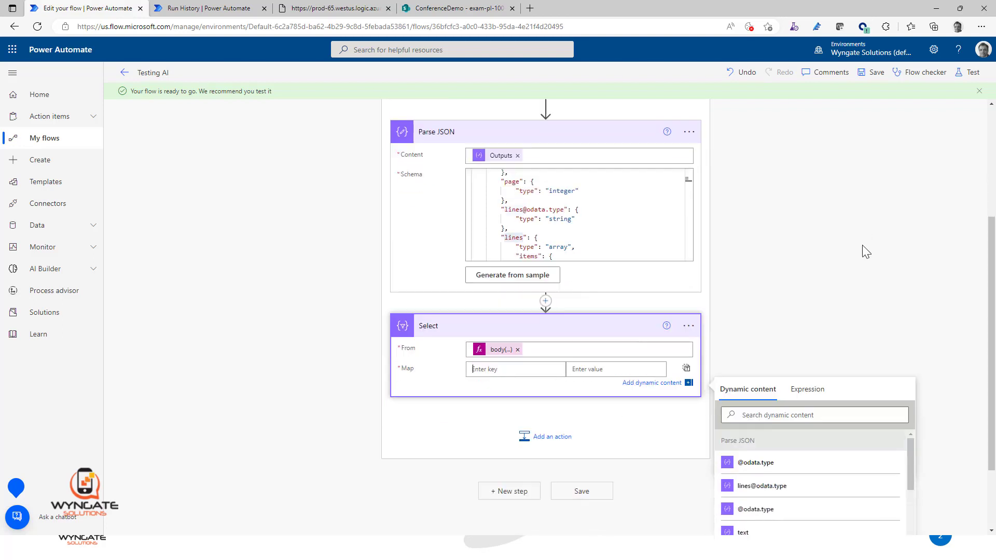
scroll(866, 251, down, 2)
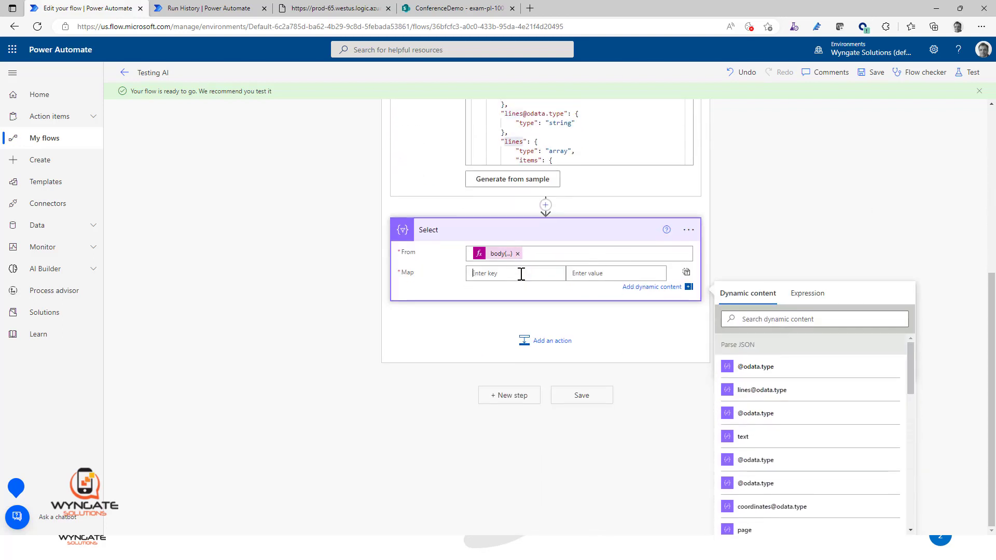
text(text)
key(Tab)
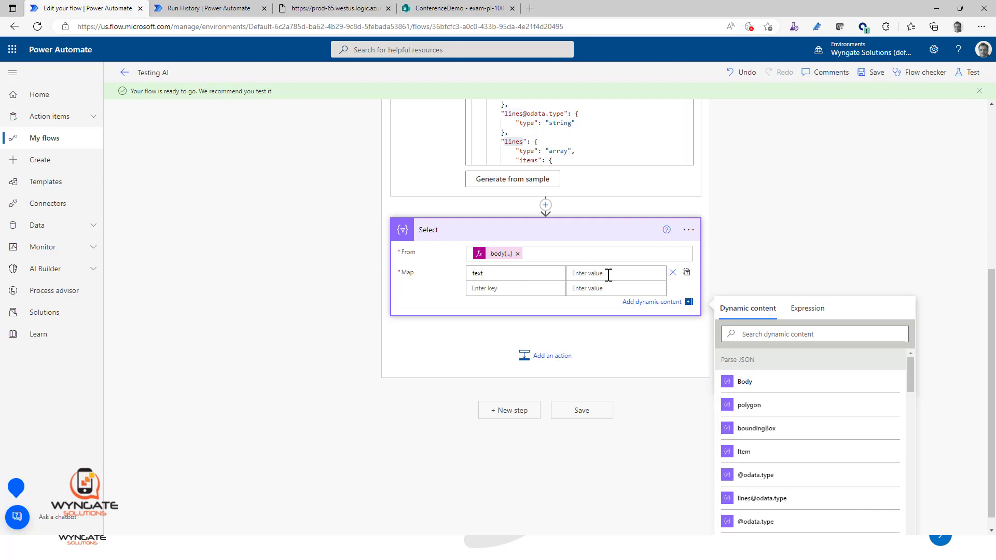
text(text)
drag(608, 275, 562, 278)
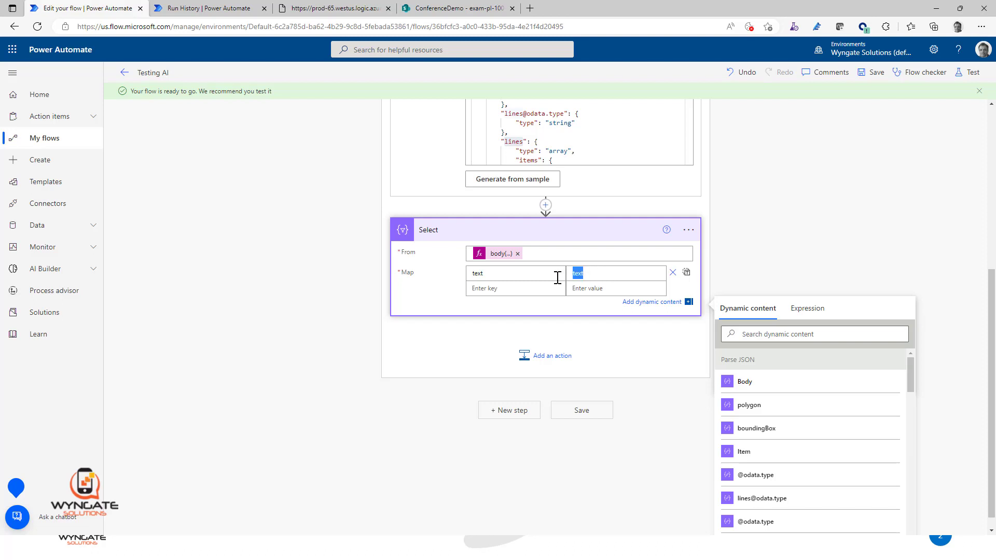
key(BackSpace)
Step: Set the value of the "text" Map key to the expression item()?['text']
click(807, 308)
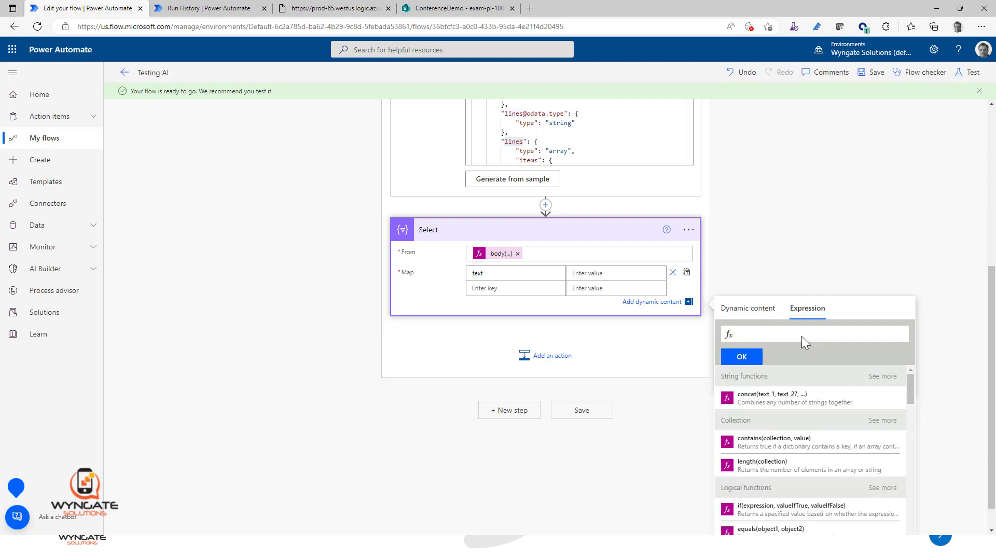
text(item())
text(?['text')
double_click(787, 333)
click(749, 362)
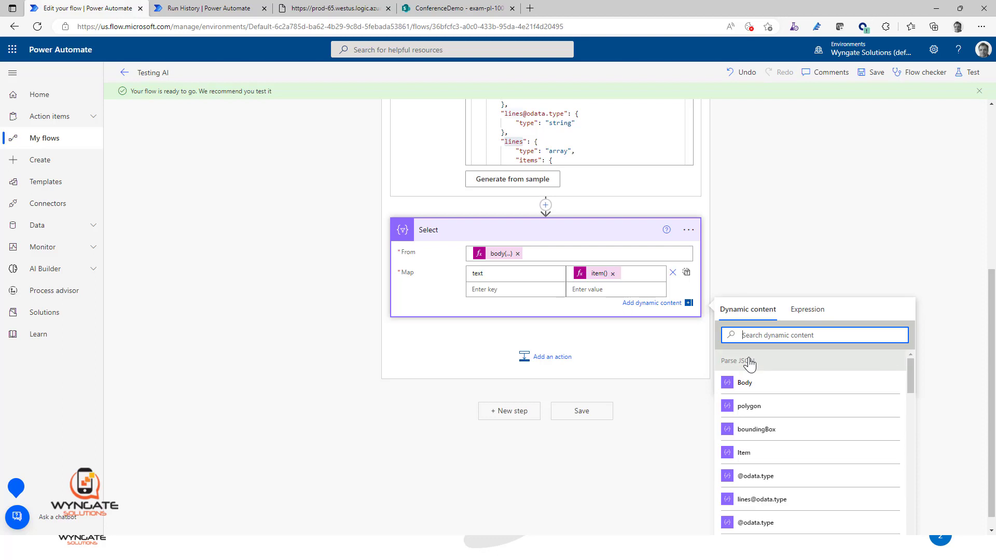
Step: Save the flow, then resubmit the previous run from its run history page
scroll(803, 216, up, 2)
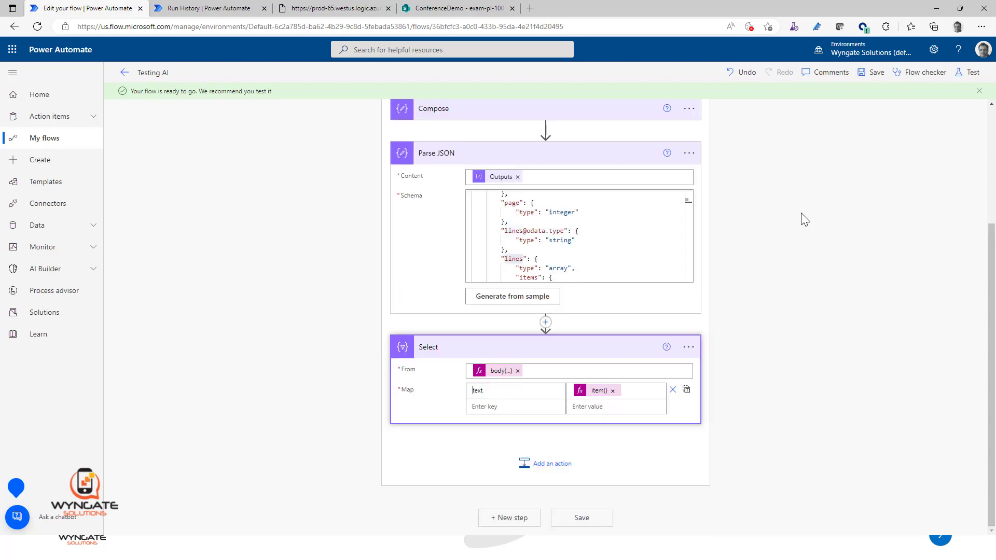
click(877, 73)
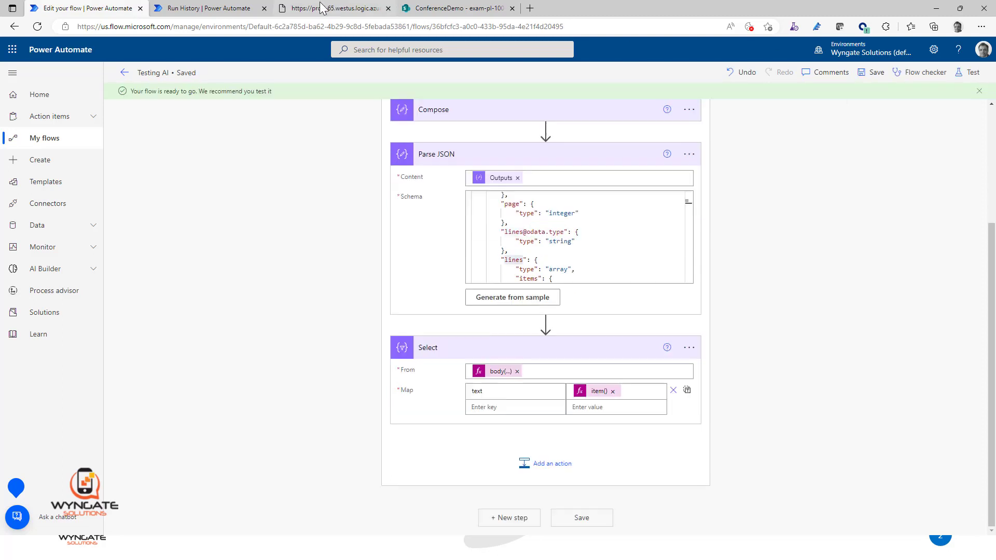
click(218, 8)
click(883, 72)
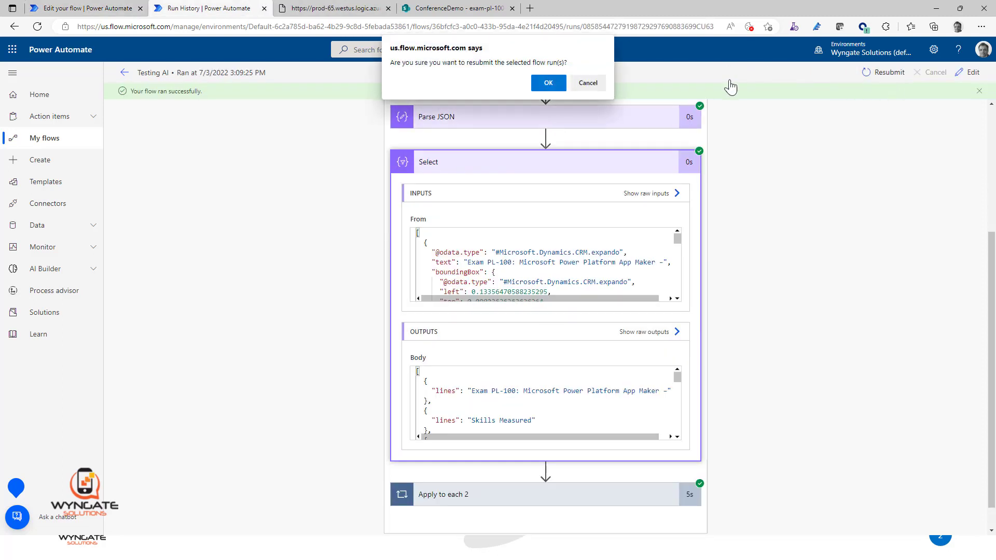
click(532, 83)
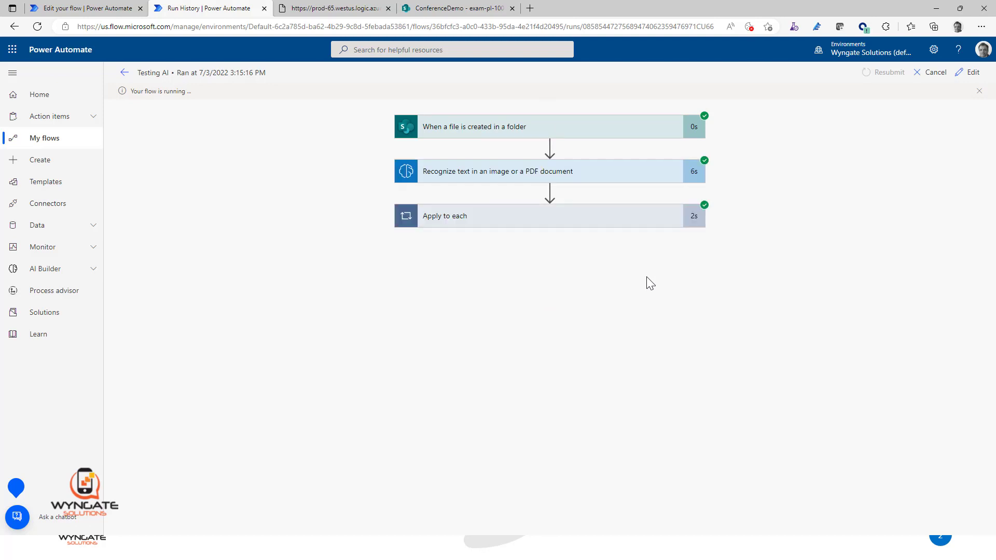
Step: Open the Select action inside the run's Apply to each loop and examine the text entries in its output Body
click(619, 217)
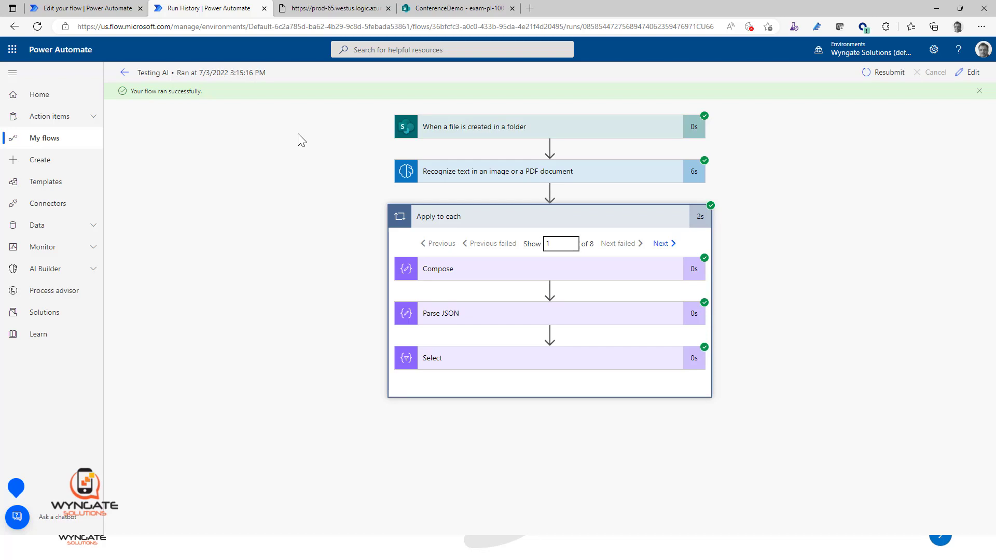
click(606, 363)
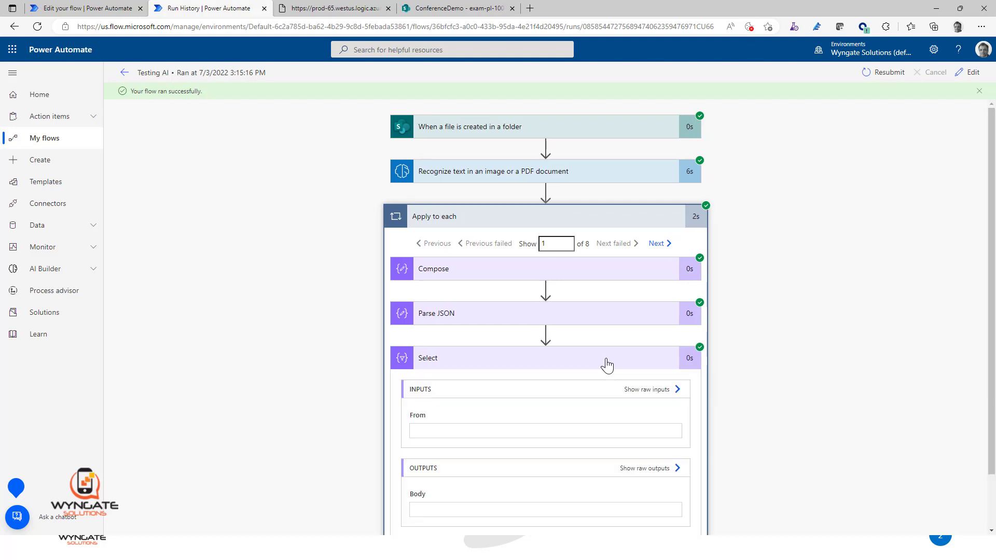
scroll(825, 294, down, 3)
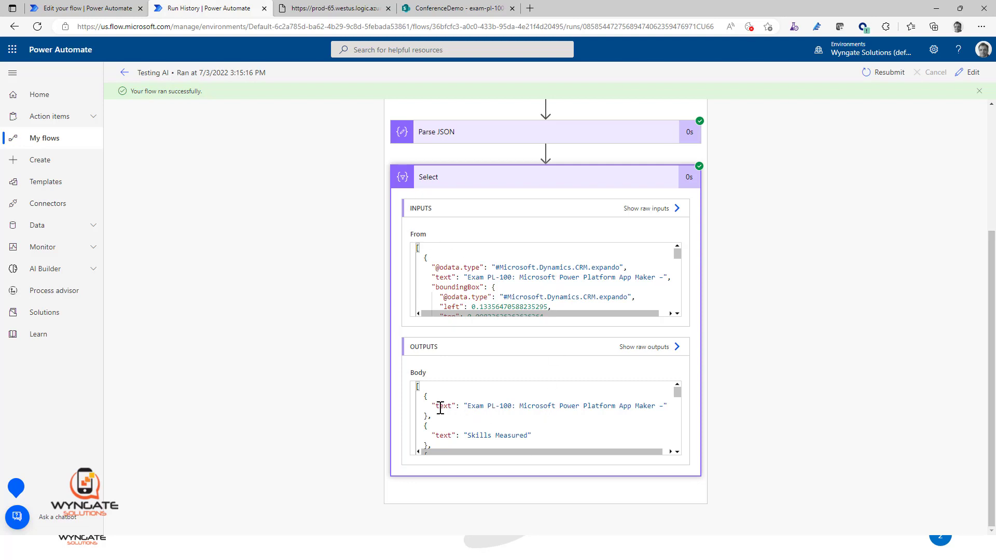
drag(466, 406, 665, 406)
scroll(585, 410, down, 1)
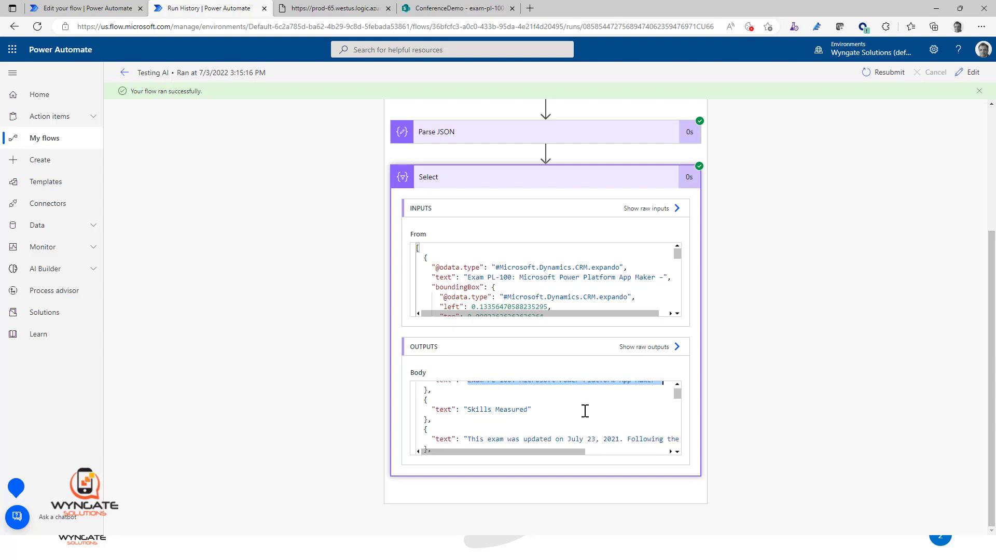
scroll(585, 411, down, 6)
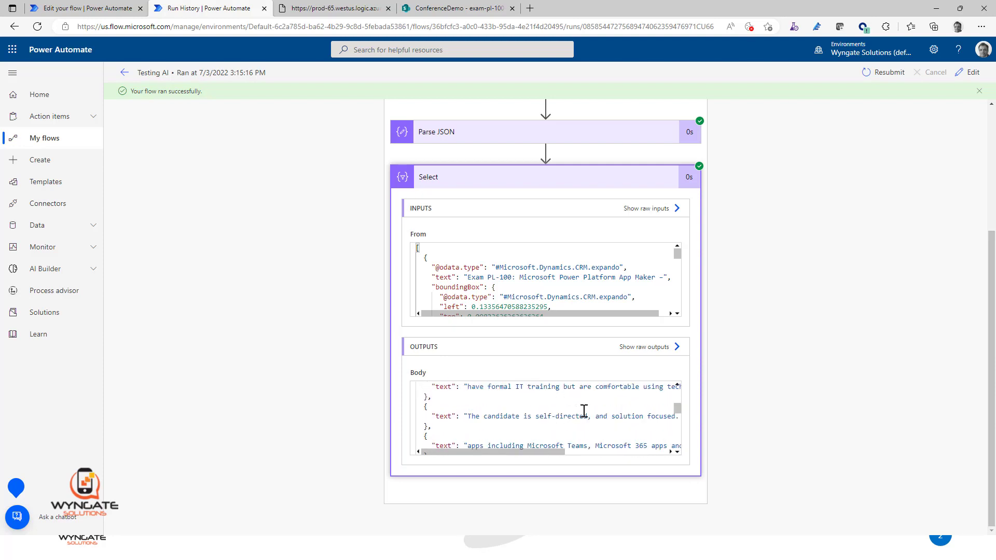
scroll(584, 411, down, 8)
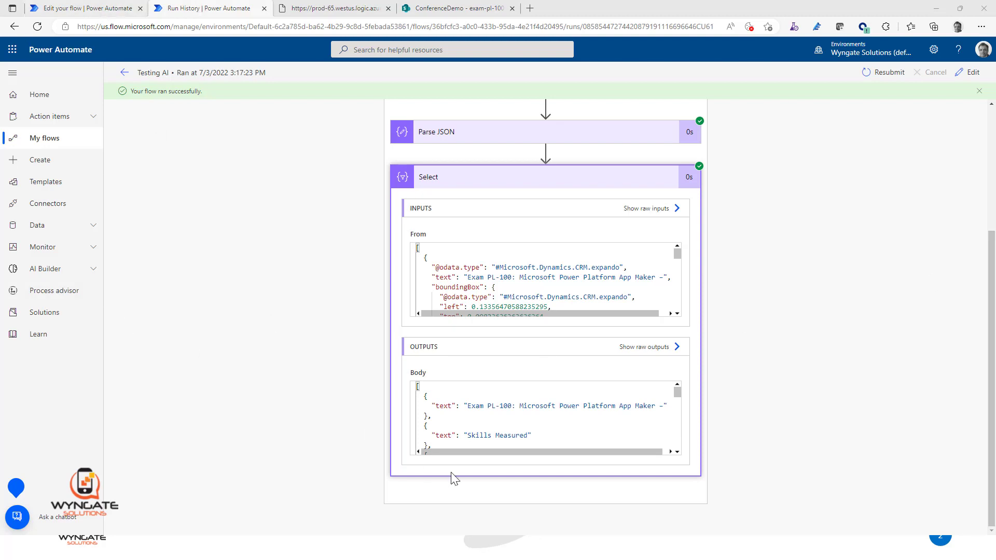
scroll(534, 414, down, 3)
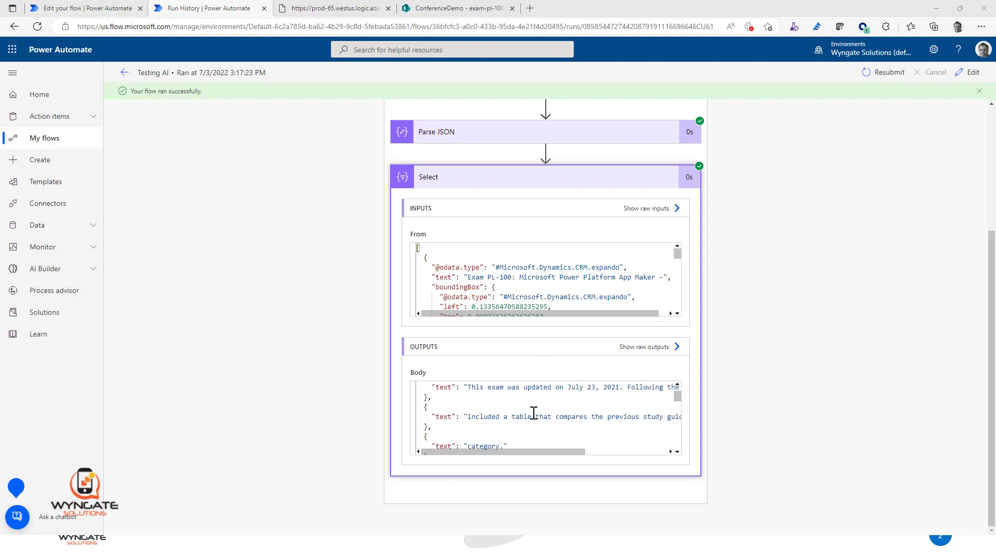
scroll(534, 413, up, 3)
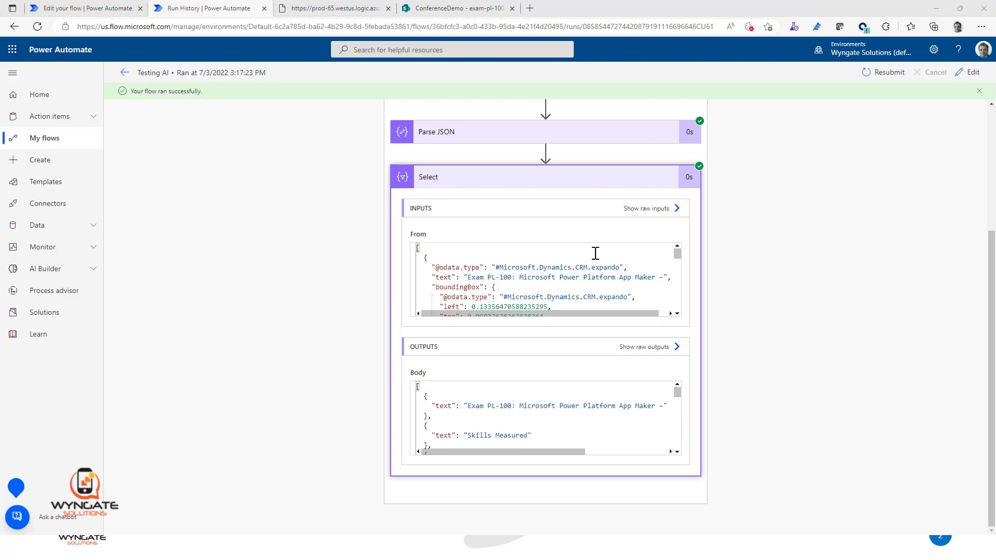
Step: Examine the Select action's From input, highlighting the "left" value and the "text", "boundingBox" and "left" keys
scroll(617, 280, down, 1)
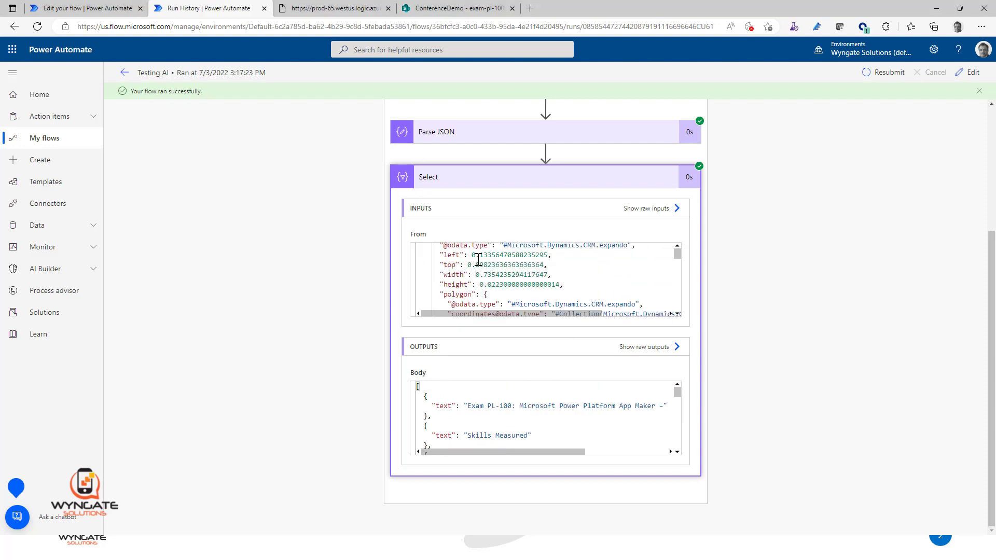
drag(472, 254, 559, 258)
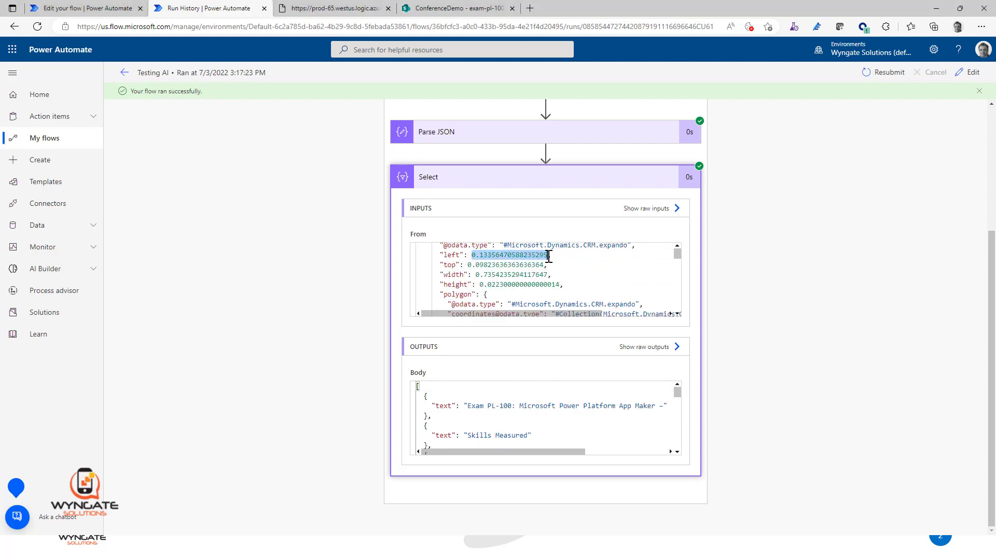
scroll(594, 280, up, 1)
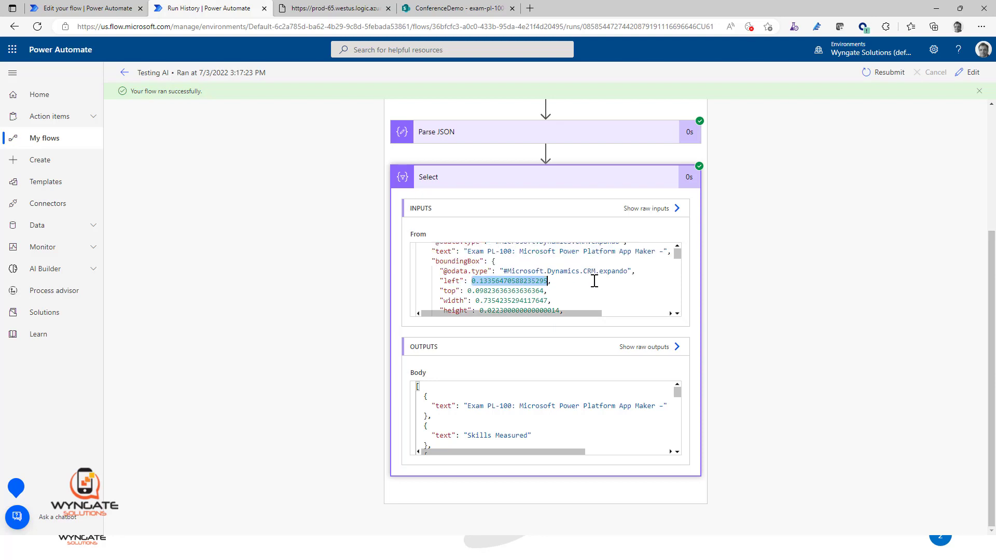
double_click(443, 252)
scroll(521, 292, up, 1)
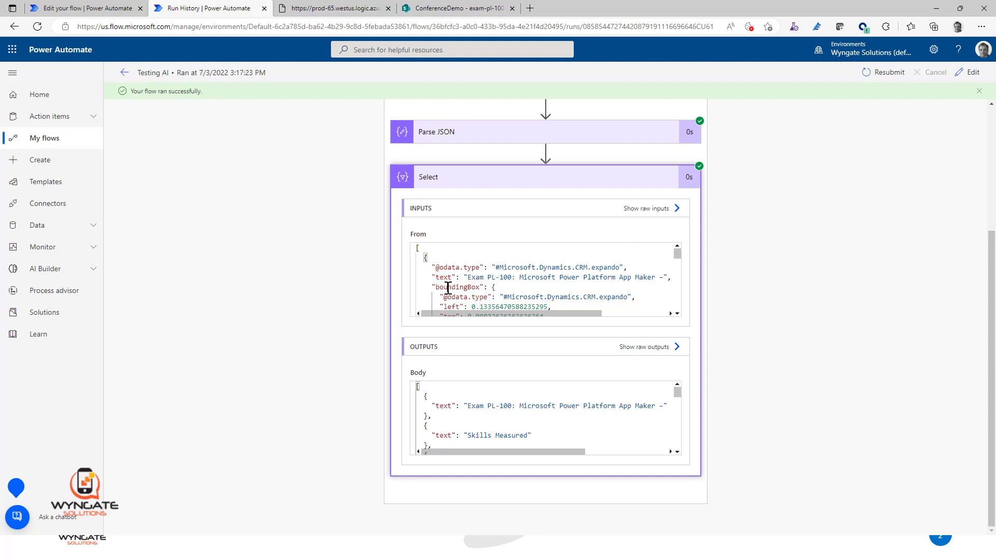
double_click(456, 288)
scroll(462, 288, down, 1)
double_click(452, 281)
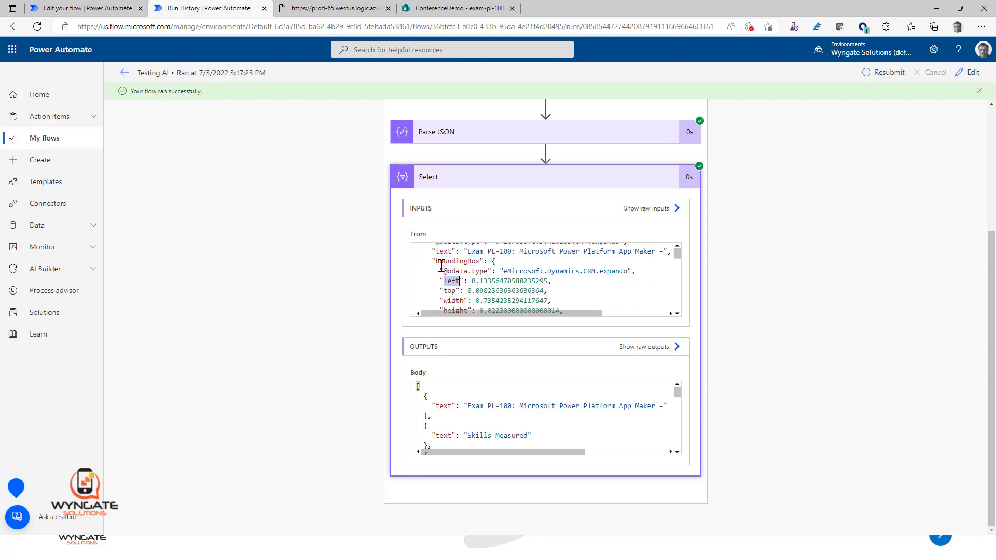
double_click(442, 262)
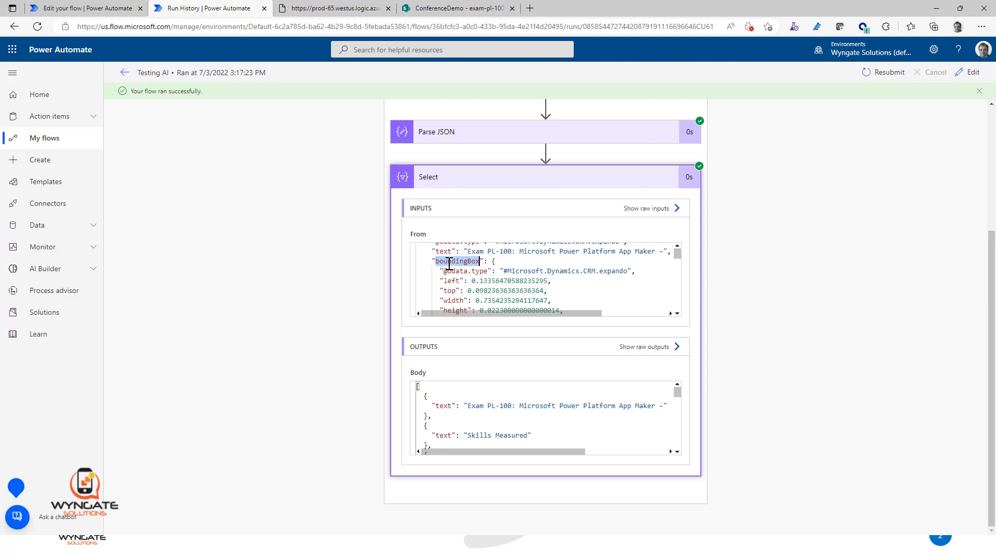
Step: Return to the flow editor and add a second Map key named "left" to the Select action
click(117, 14)
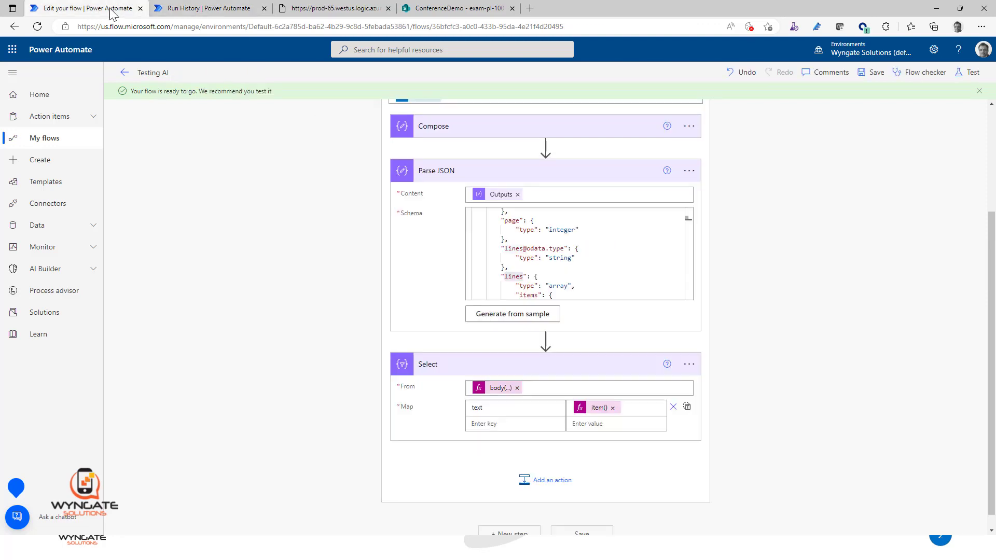
click(526, 420)
text(lef)
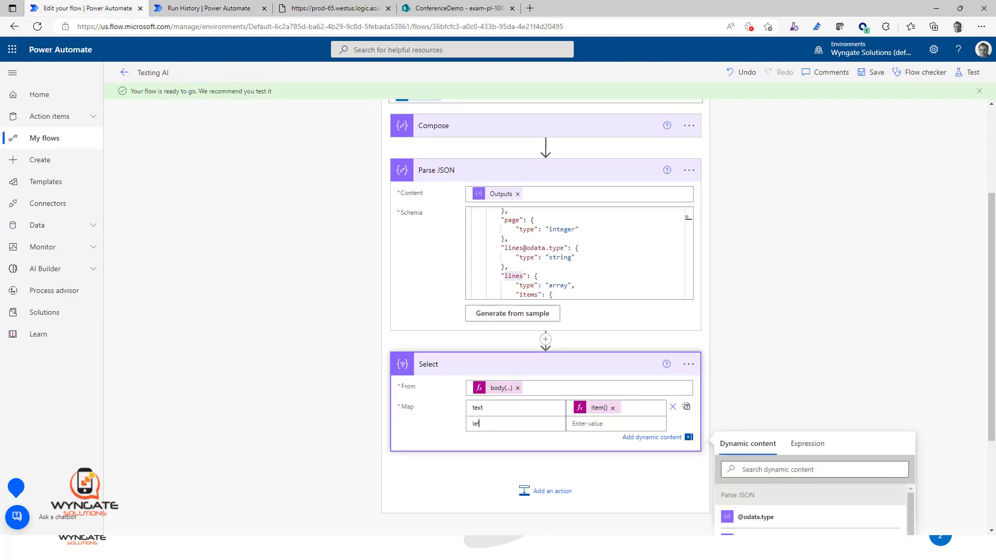
text(t)
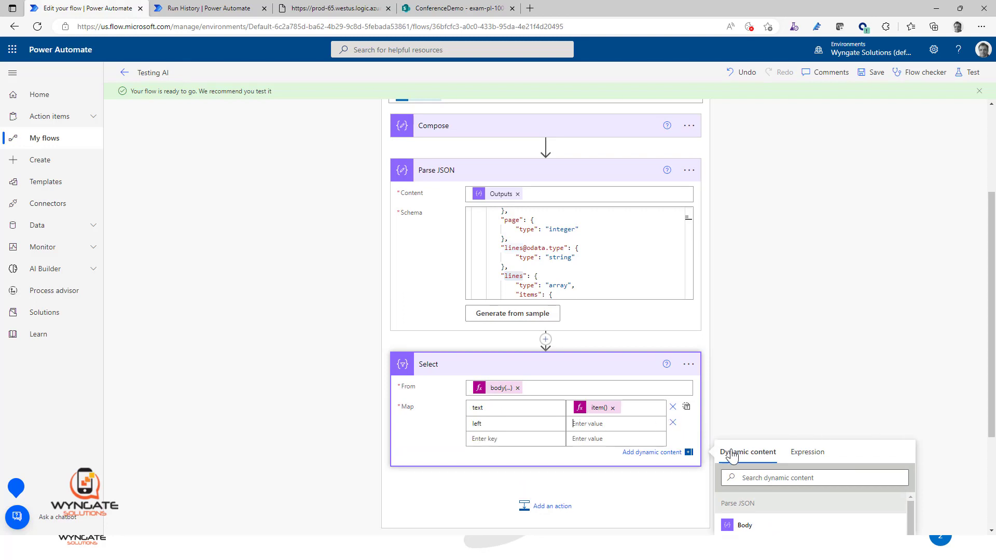
Step: Copy the "text" row's expression item()?['text'] into the expression editor for the "left" key's value
click(792, 459)
drag(829, 480, 715, 472)
key(ctrl+c)
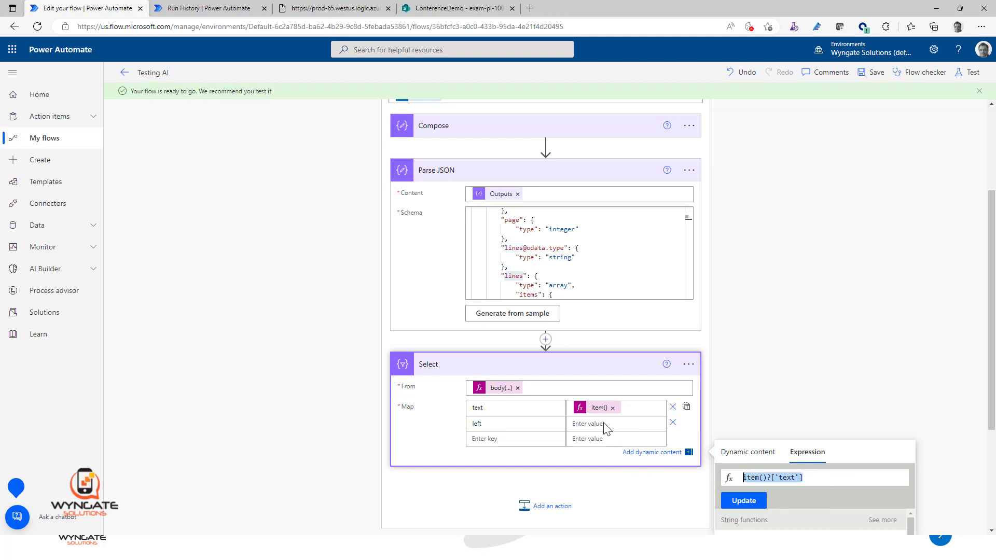
click(653, 424)
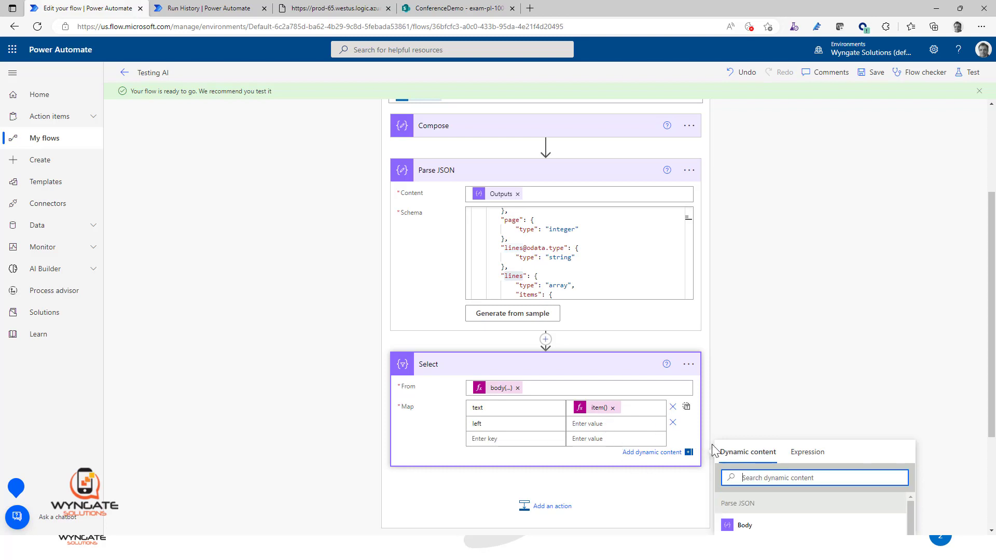
click(615, 422)
click(805, 459)
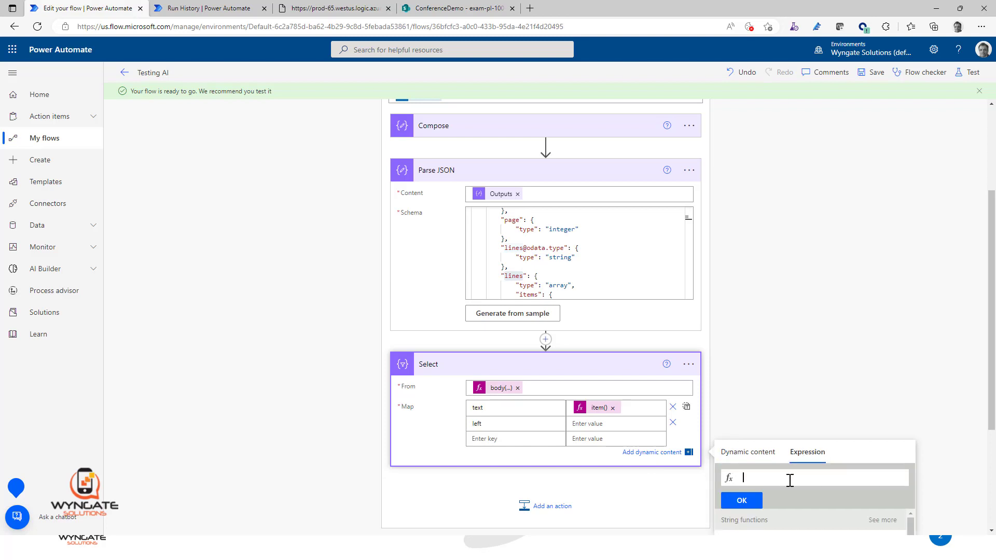
key(ctrl+v)
Step: Change the copied expression to item()?['boundingBox']['left'], apply it as the "left" value, and save the flow
double_click(786, 477)
text(boundingBox']['left')
click(751, 503)
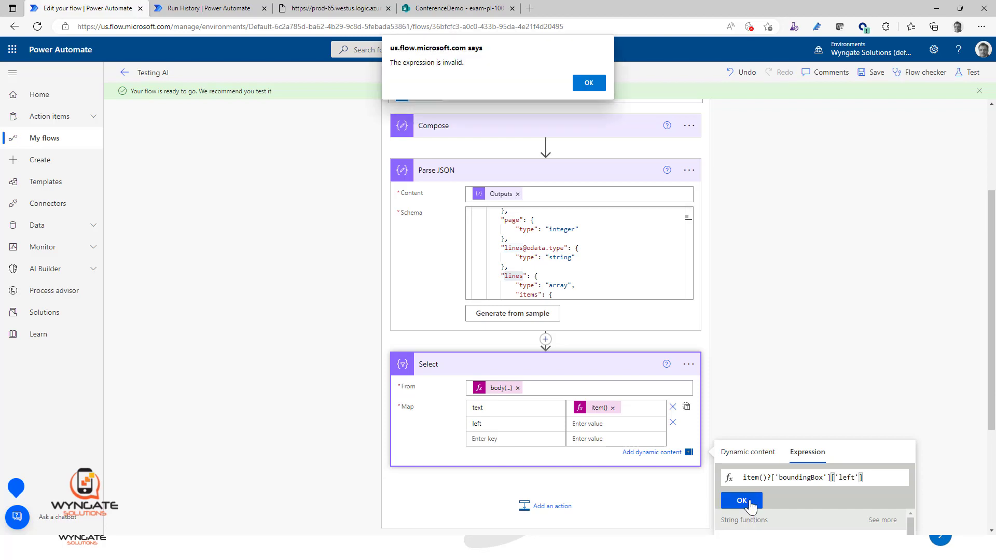
key(Return)
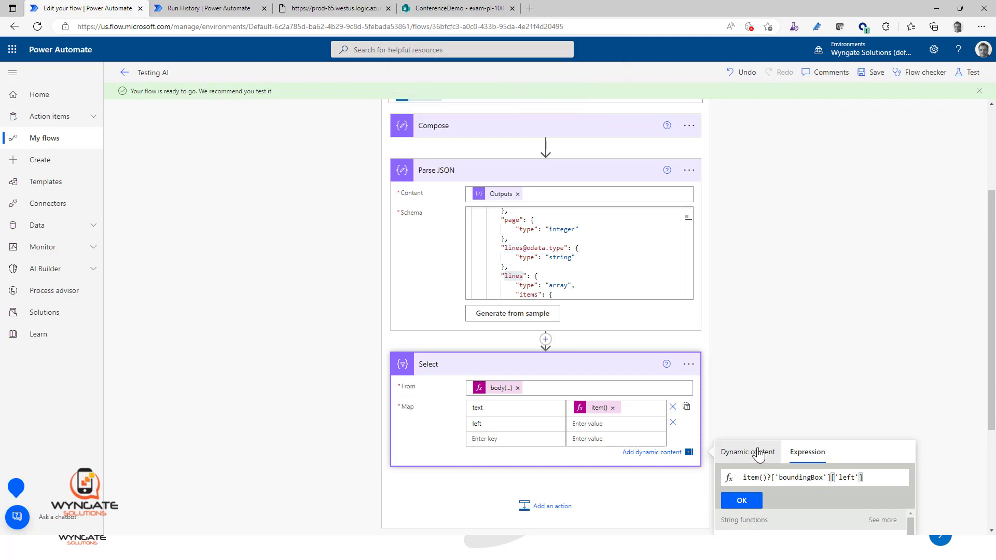
click(741, 501)
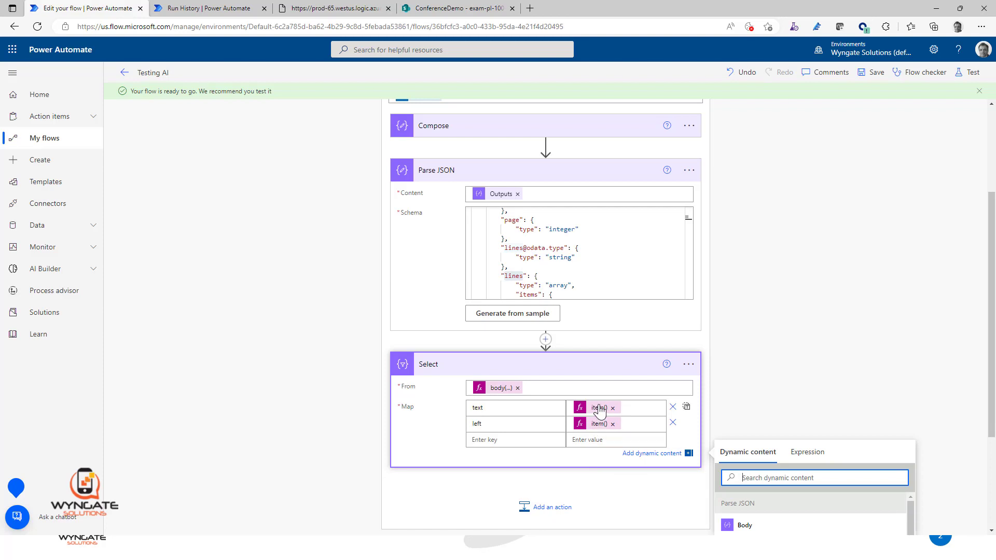
click(872, 72)
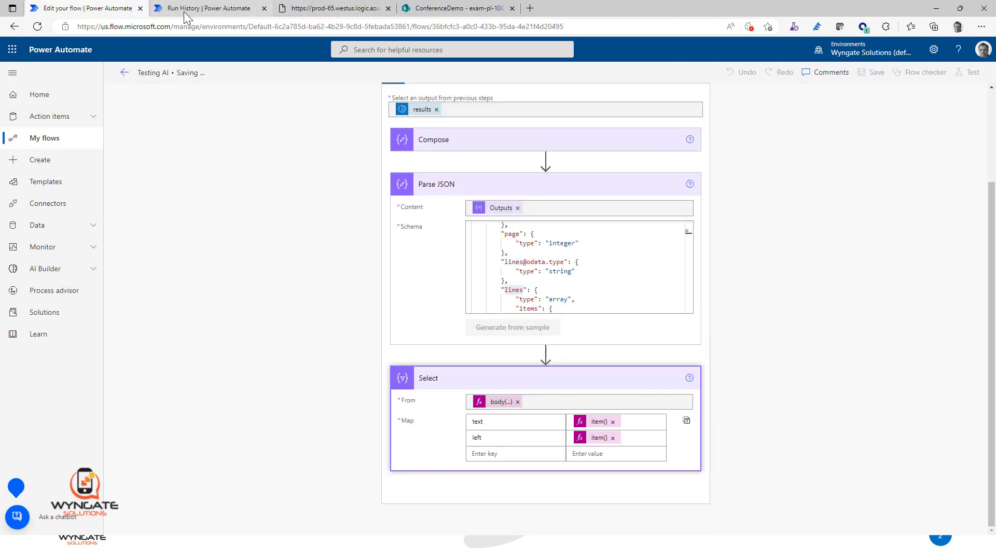
Step: Switch to the run history page and resubmit the flow run with the updated Select action
click(210, 13)
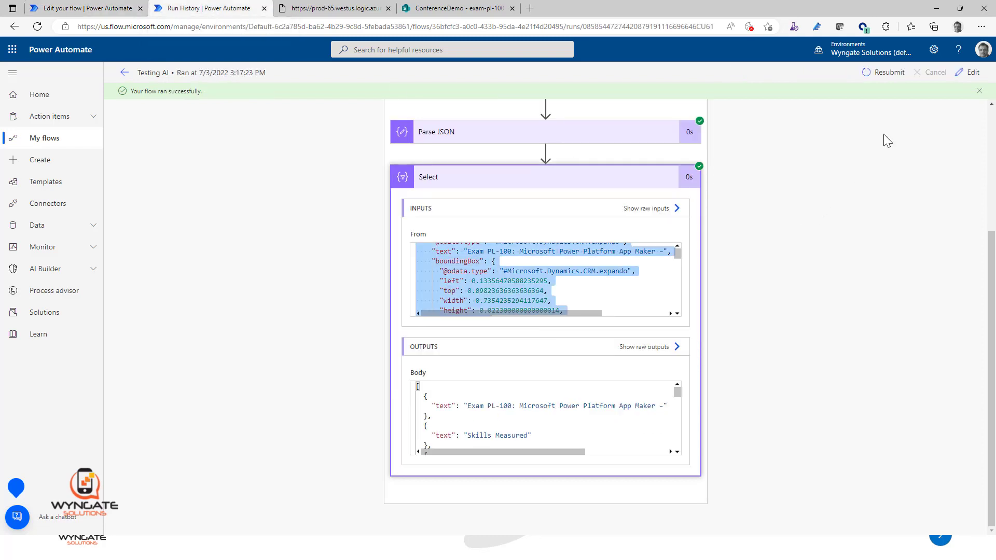
click(884, 72)
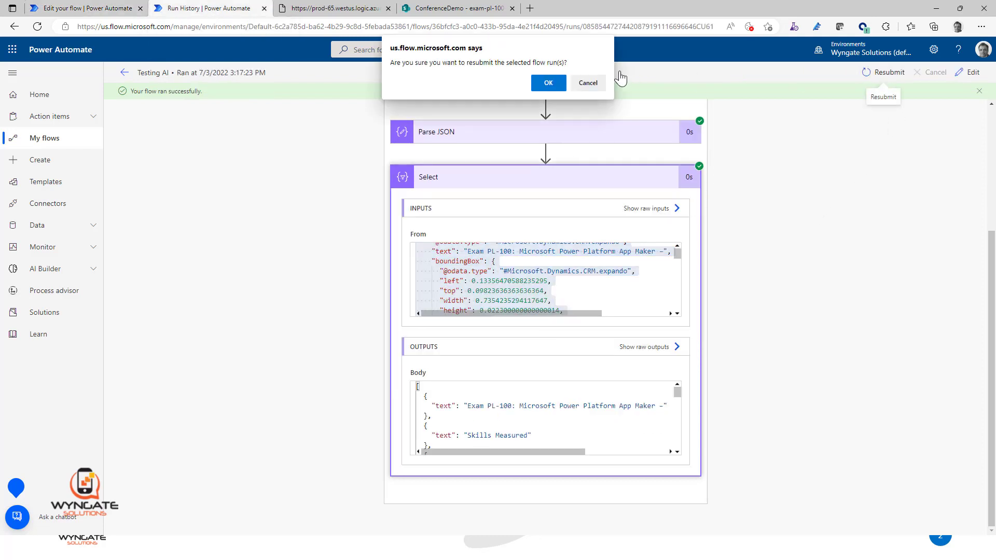
click(546, 83)
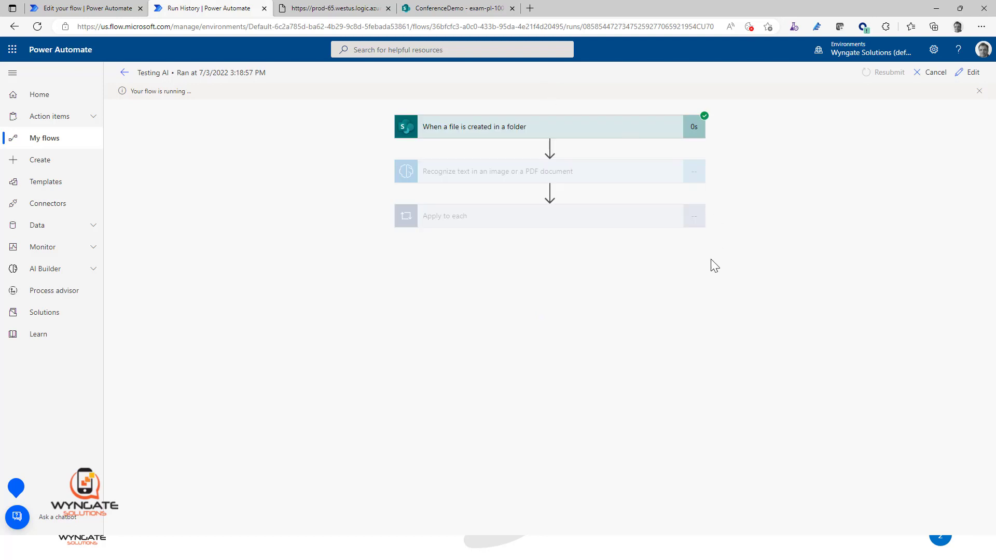
Step: Expand the Apply to each loop in the new run and examine the Select action's output body
click(617, 226)
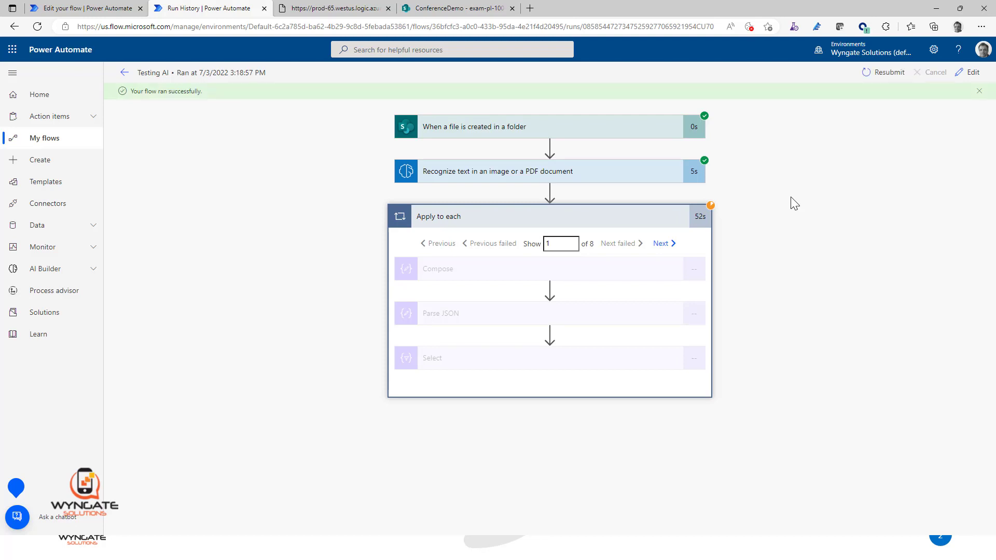
click(629, 371)
scroll(767, 319, down, 3)
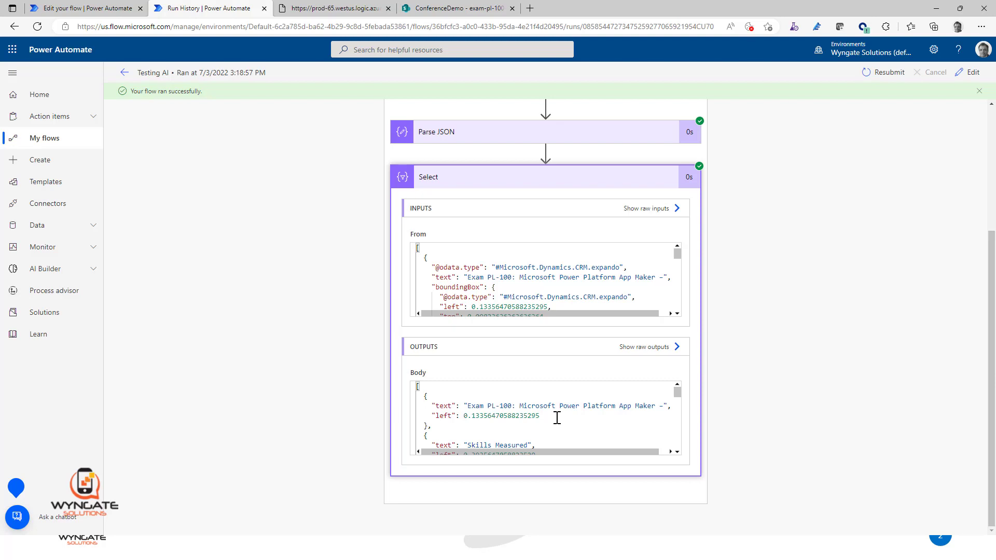
Step: Return to the flow editor and add a second Data Operation Select action after Select inside the Apply to each loop
click(92, 7)
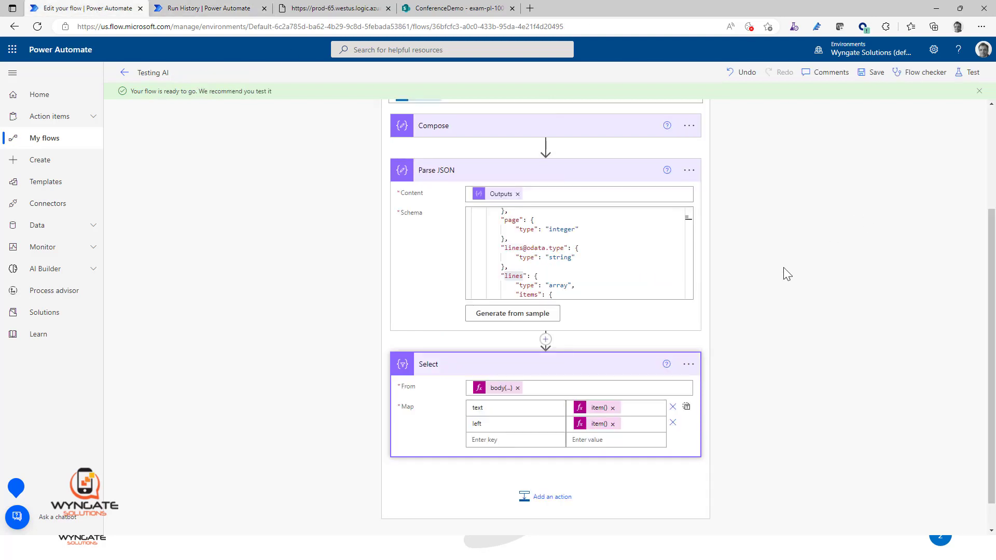
scroll(777, 291, down, 1)
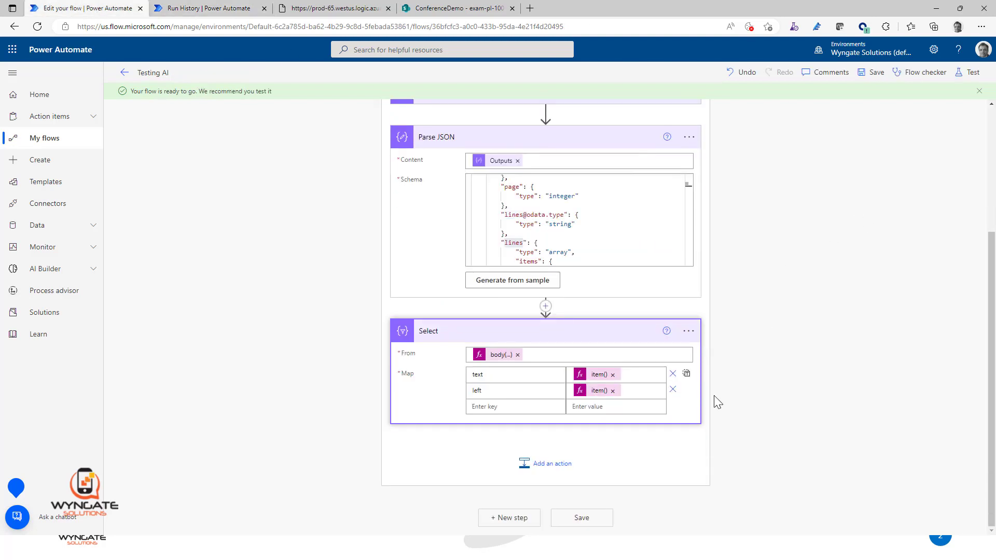
click(559, 469)
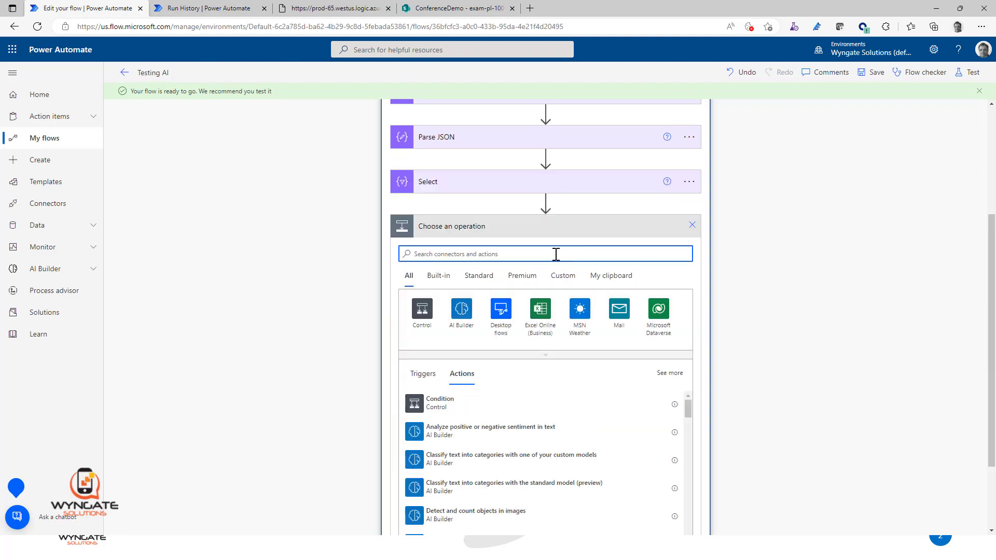
text(select)
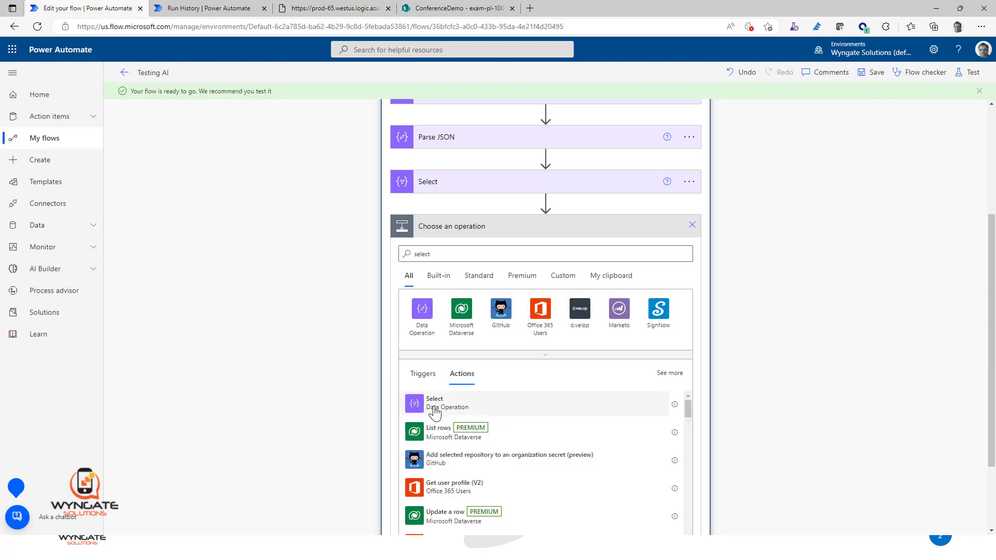
click(430, 409)
Step: Copy the From expression body('Parse_JSON')?['lines'] from the first Select action and apply it as Select 2's From value
click(618, 387)
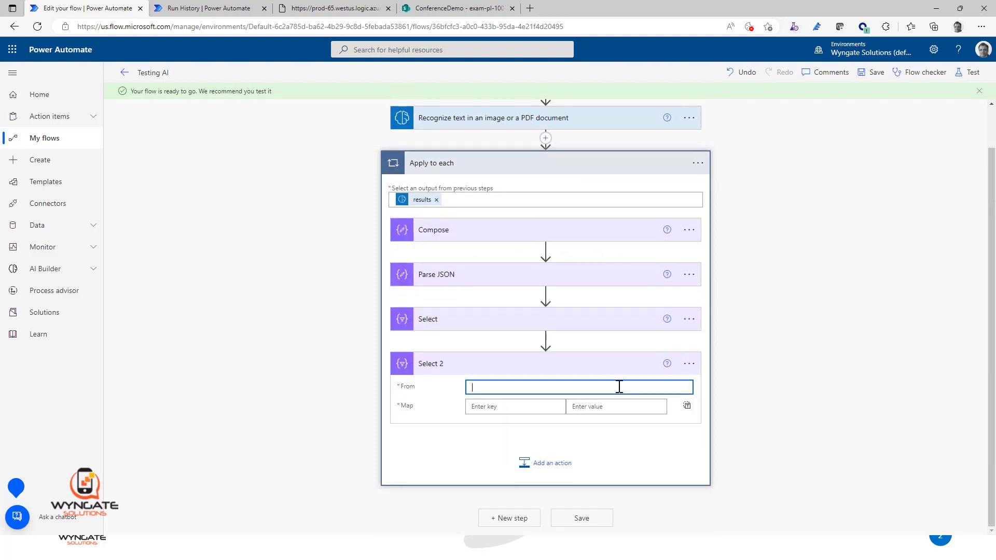
click(551, 205)
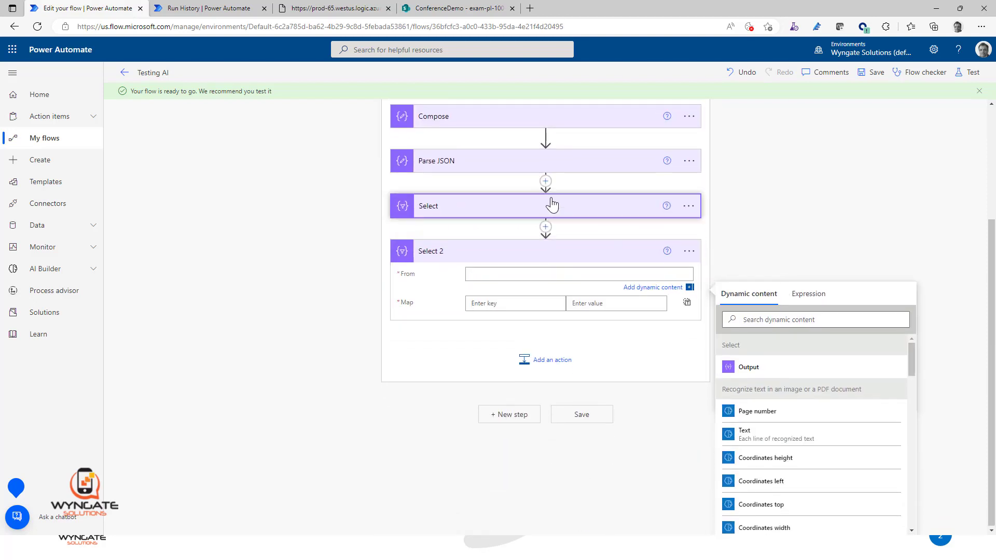
click(502, 262)
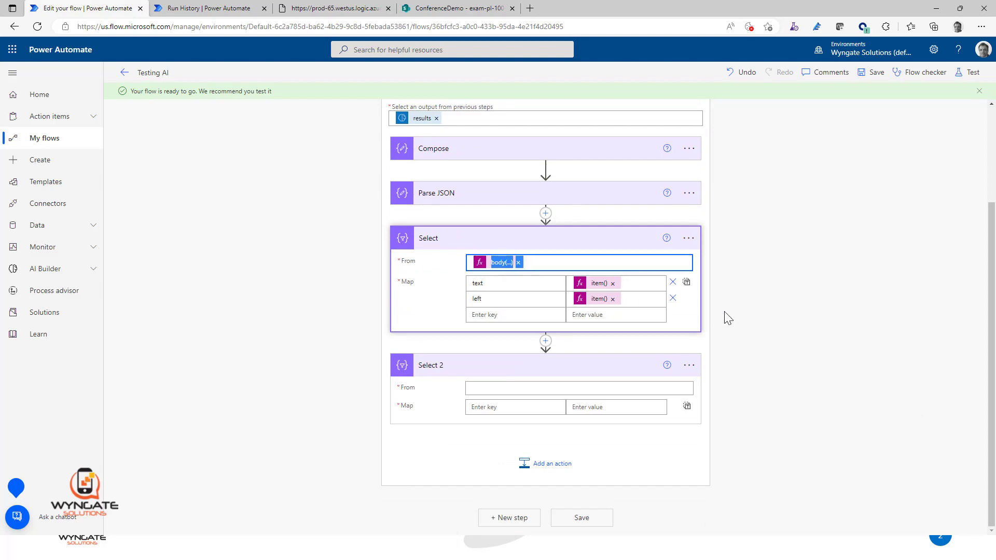
drag(859, 308, 696, 300)
key(ctrl+c)
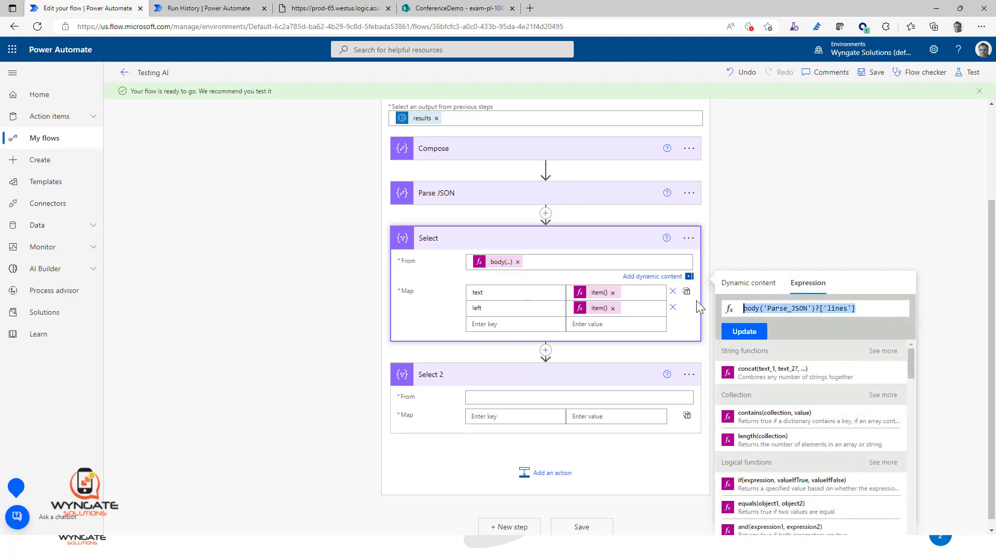
click(514, 398)
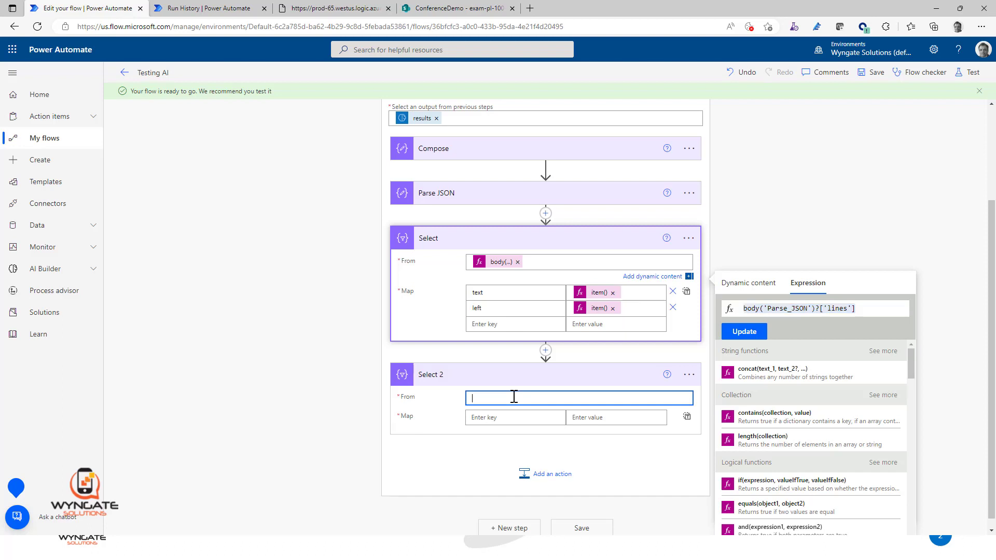
click(808, 419)
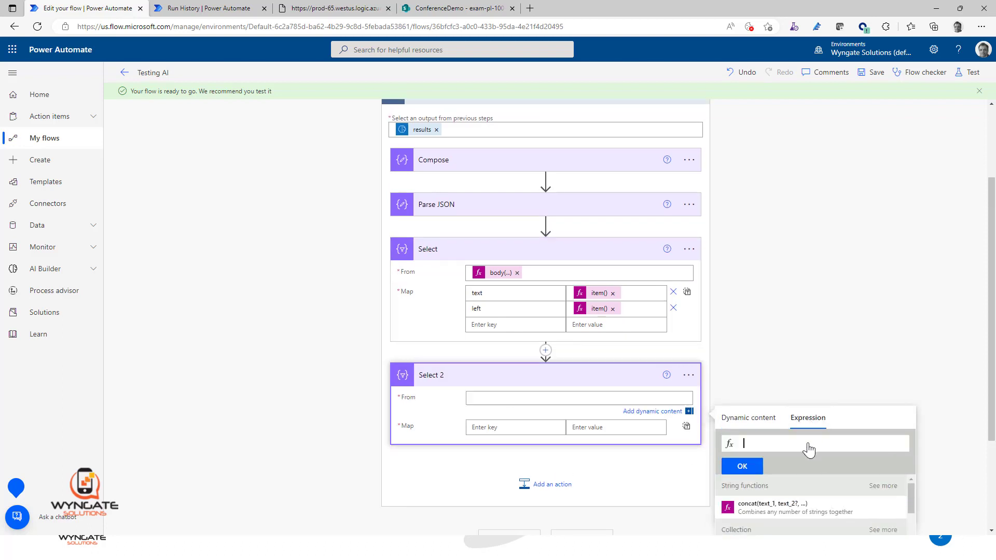
key(ctrl+v)
click(750, 469)
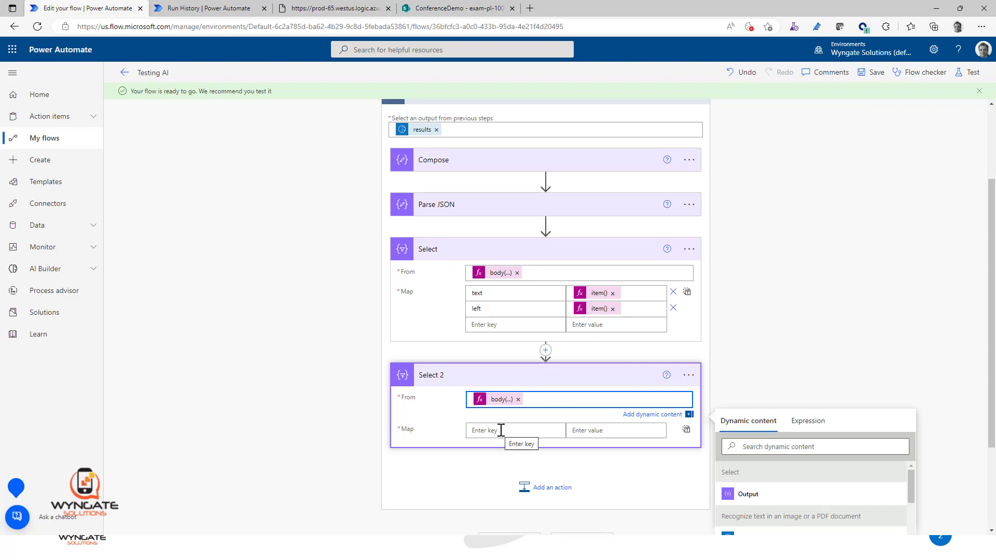
Step: Switch Select 2's Map to text mode and set it to the expression item()?['text']
click(524, 430)
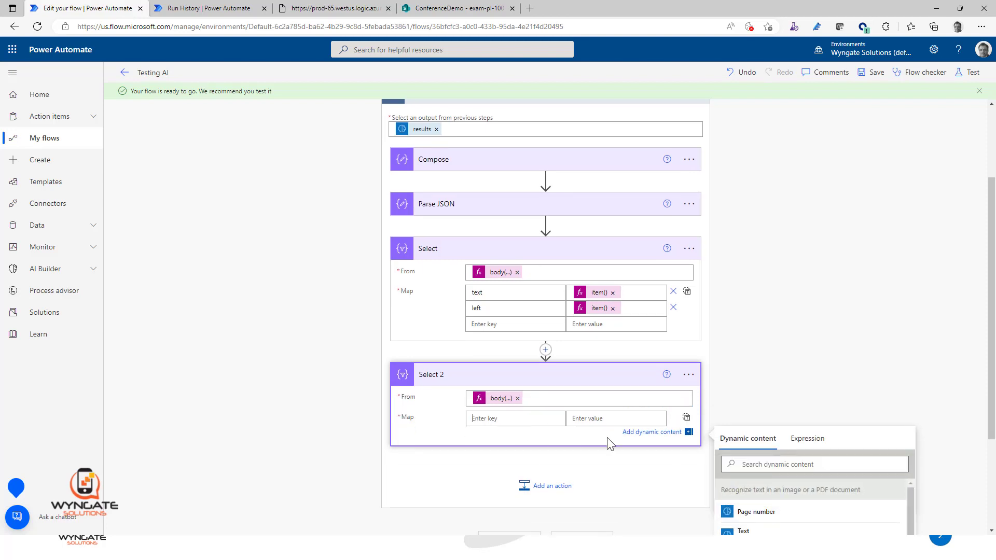
click(686, 418)
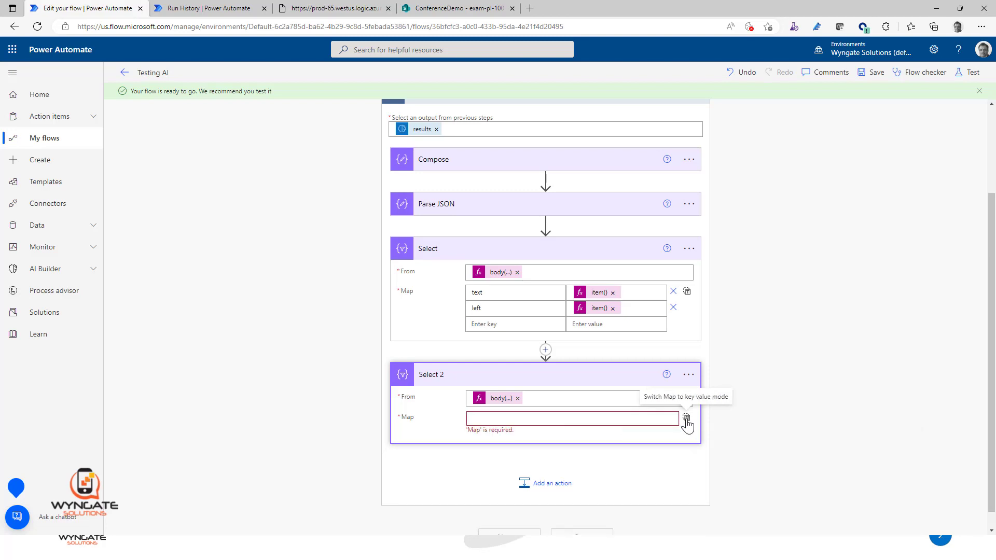
click(540, 418)
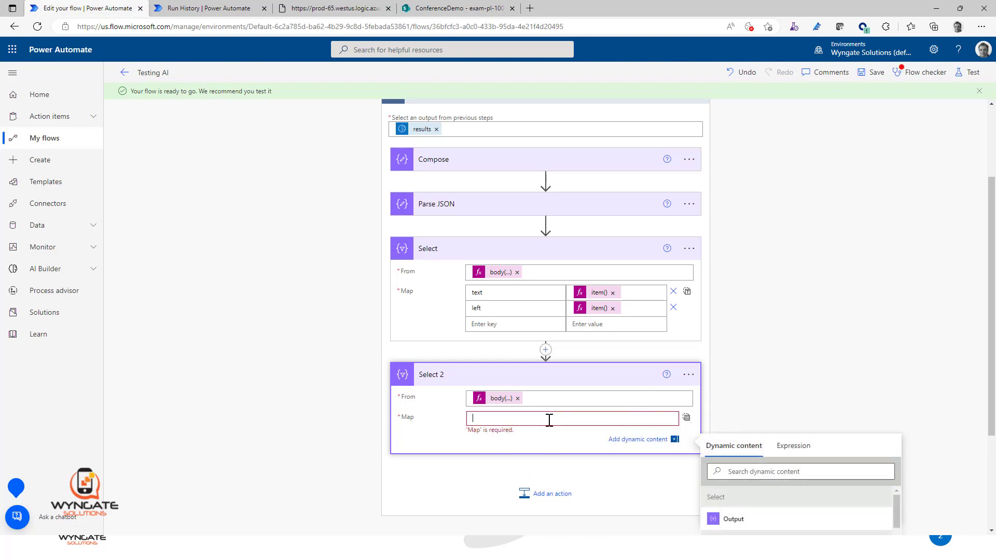
click(793, 446)
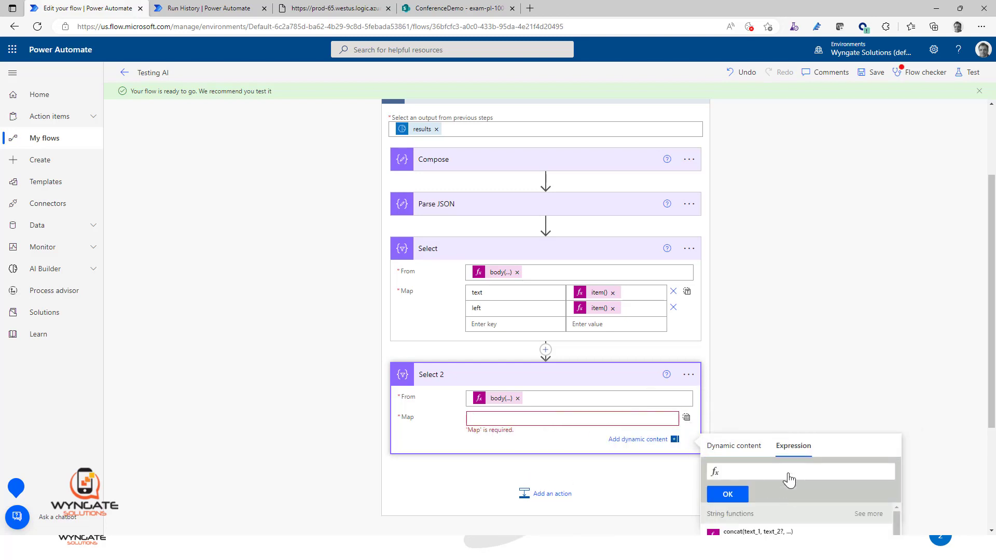
text(item()?['text)
click(738, 498)
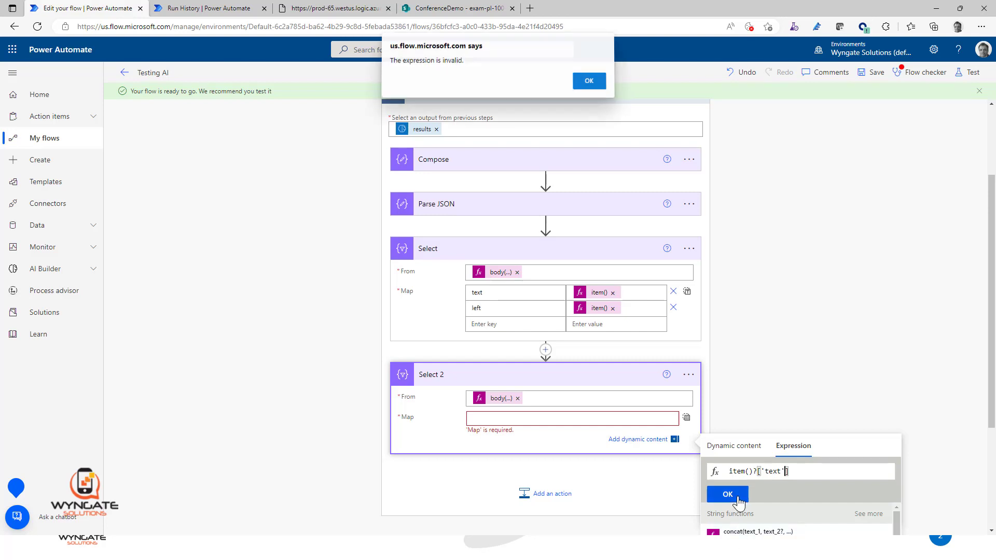
click(589, 80)
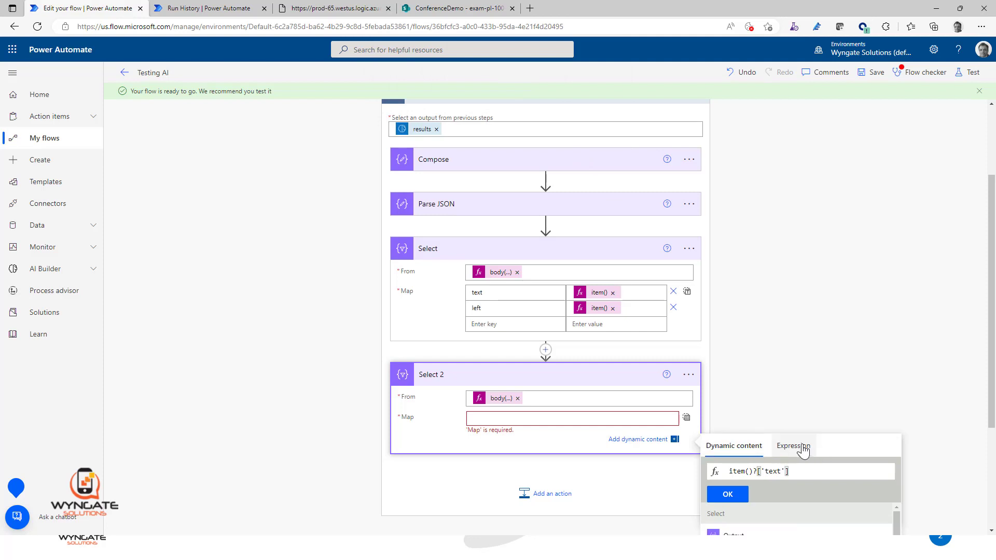
click(728, 494)
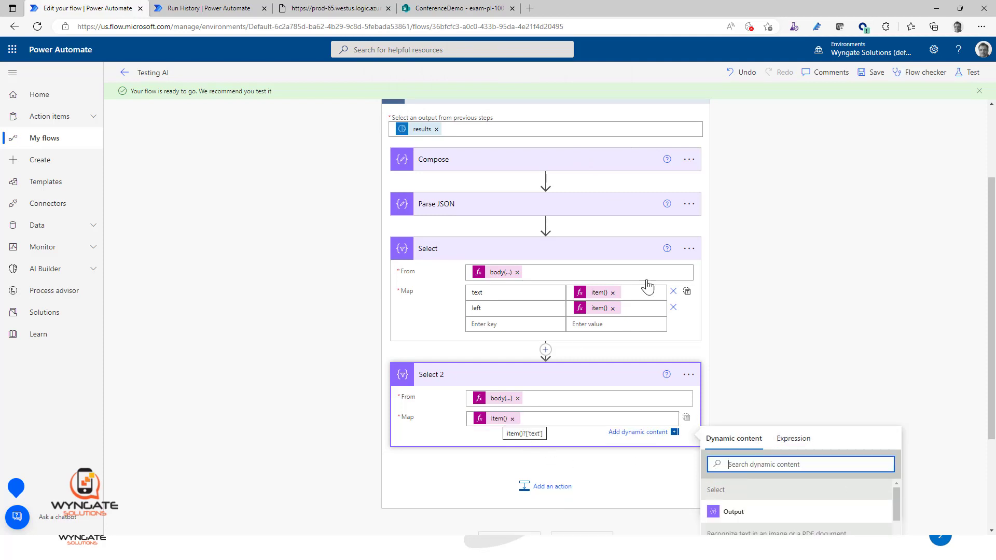
Step: Save the flow and resubmit the latest run from the run history page
click(878, 73)
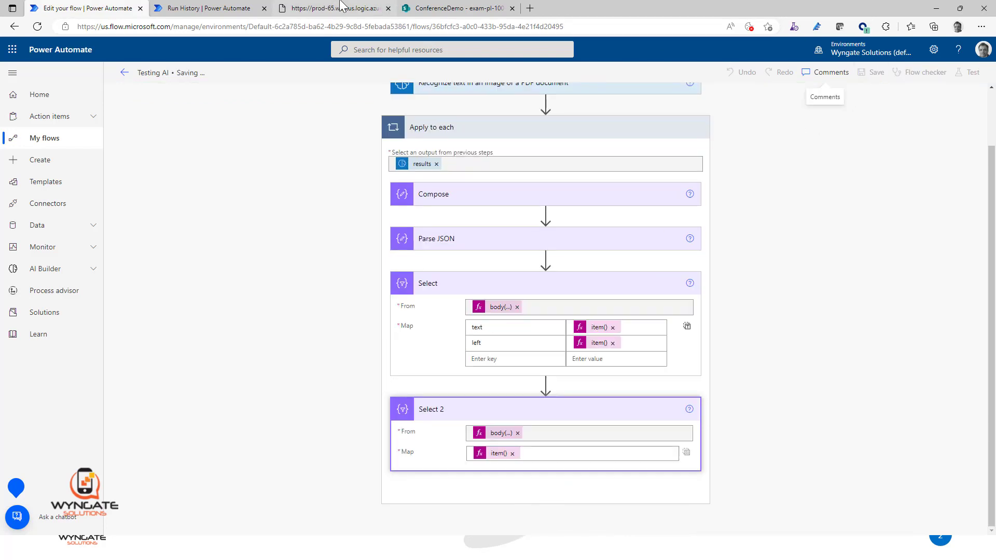
click(210, 8)
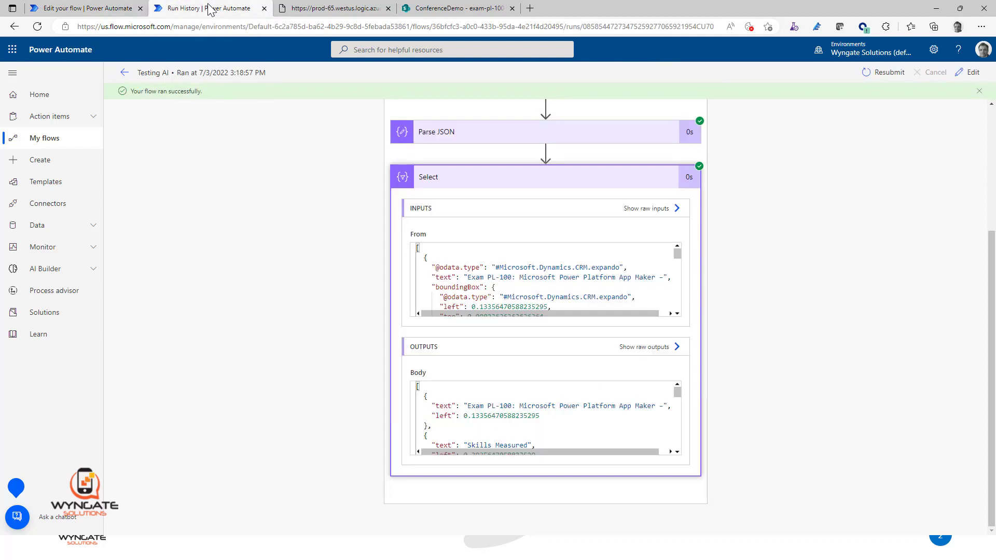
click(882, 73)
click(548, 82)
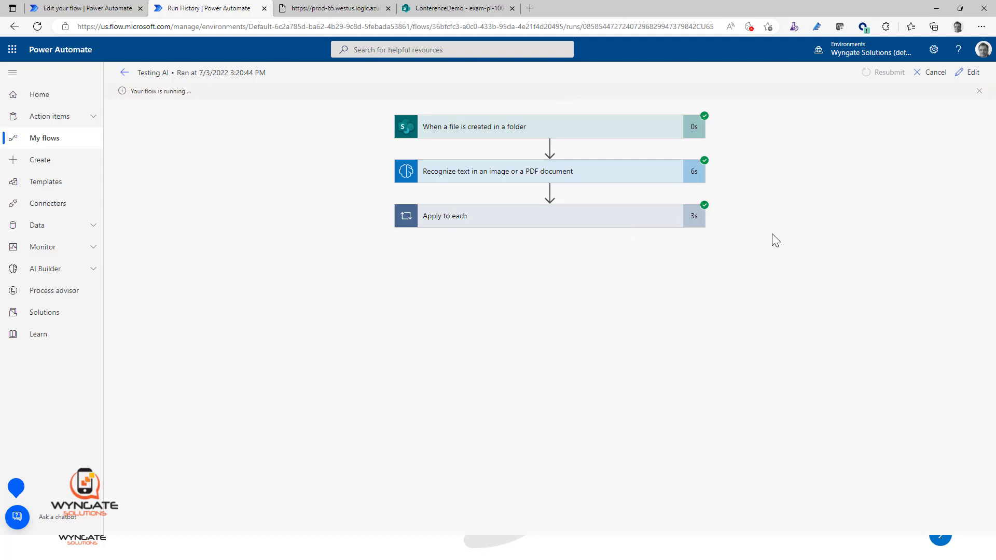
Step: Examine Select 2's output body in the new run, highlighting the text array from its first to its last line
click(545, 406)
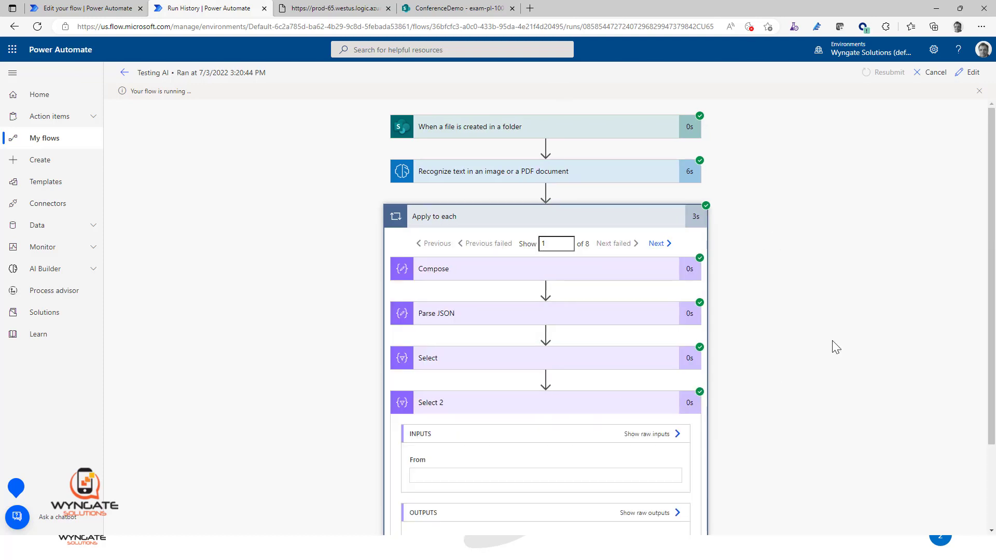
scroll(834, 345, down, 5)
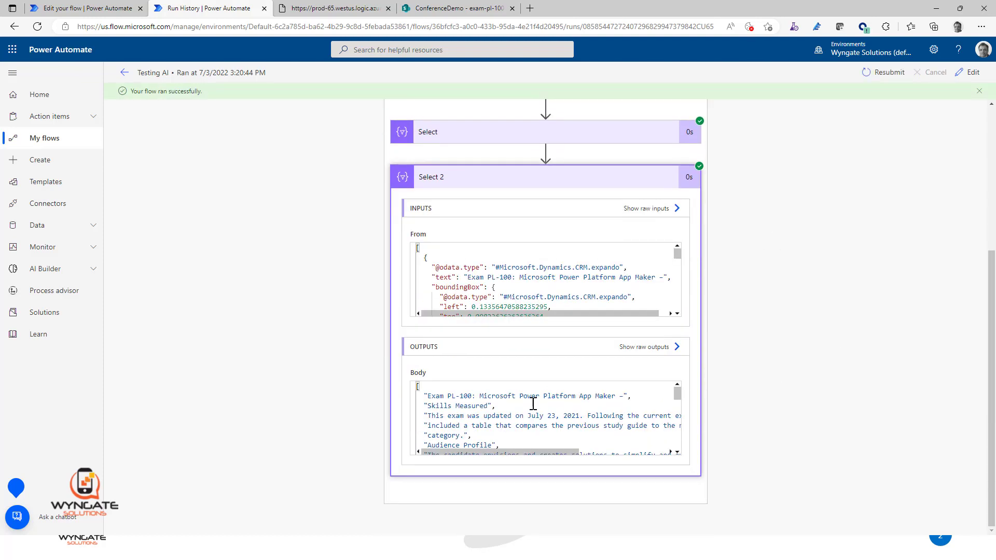
drag(422, 395, 503, 435)
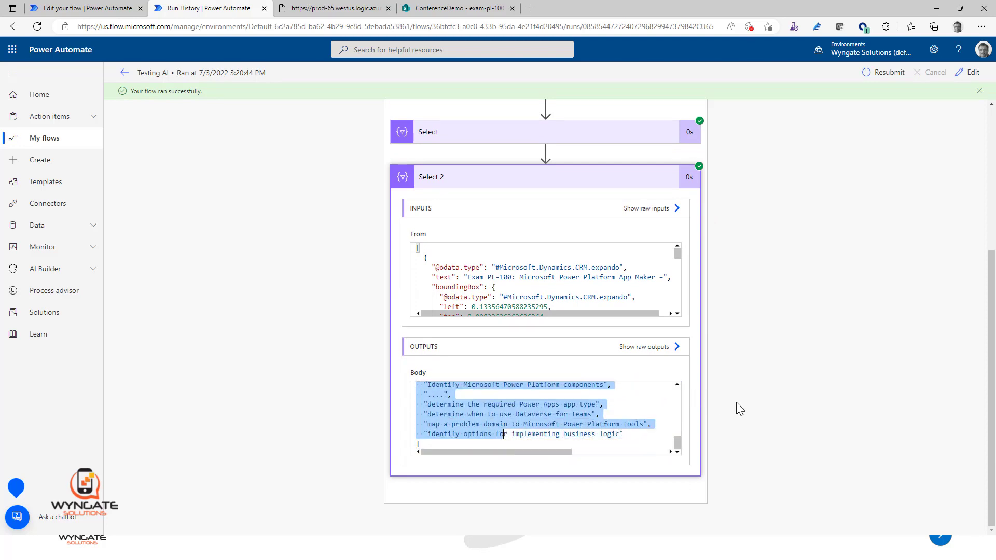
click(637, 436)
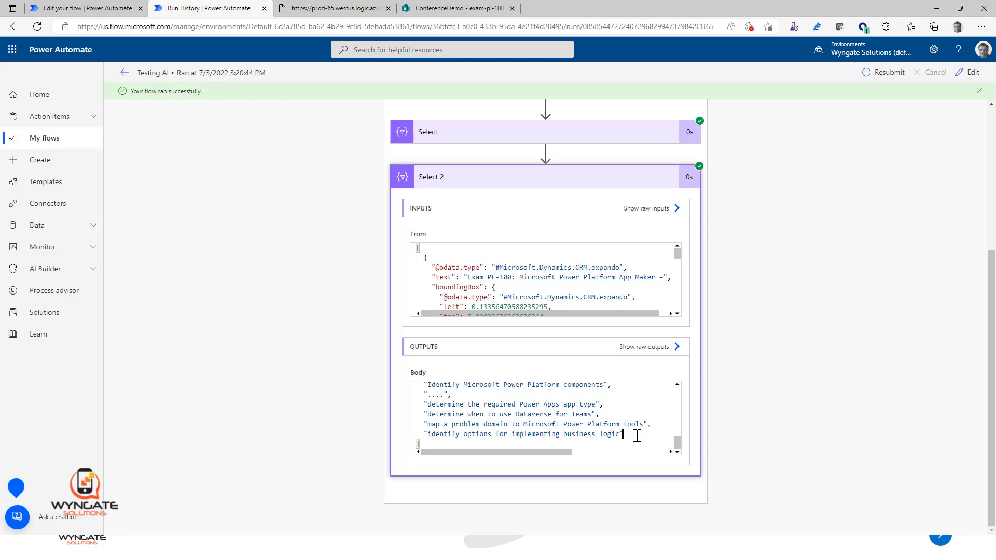
Step: Return to the flow editor and add a Data Operation Join action after Select 2 inside the Apply to each loop
key(ctrl+shift+Tab)
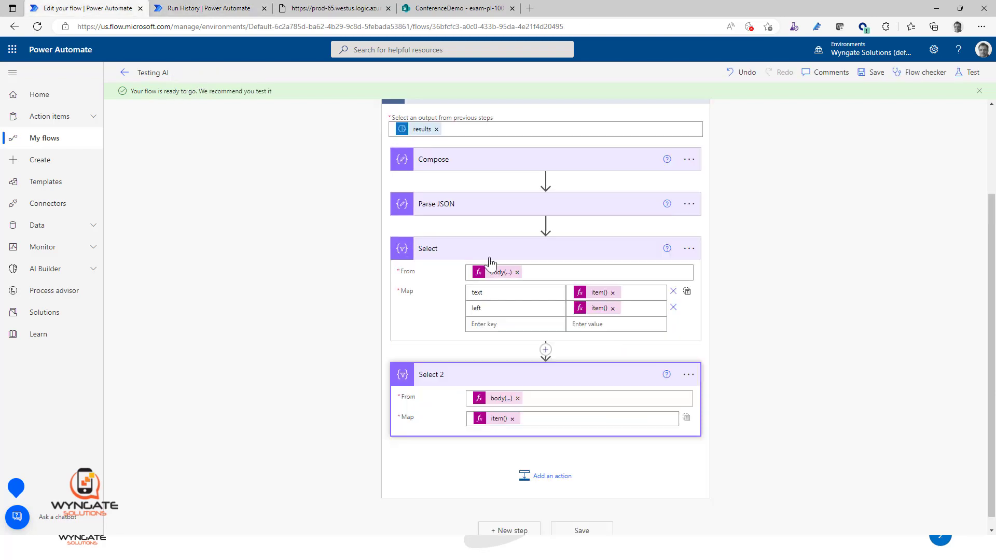
click(568, 487)
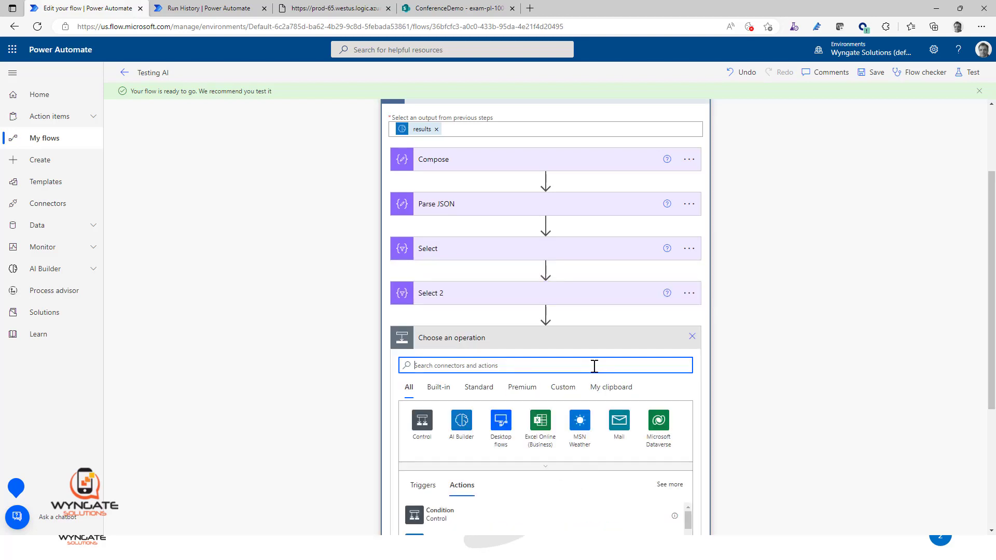
text(Join)
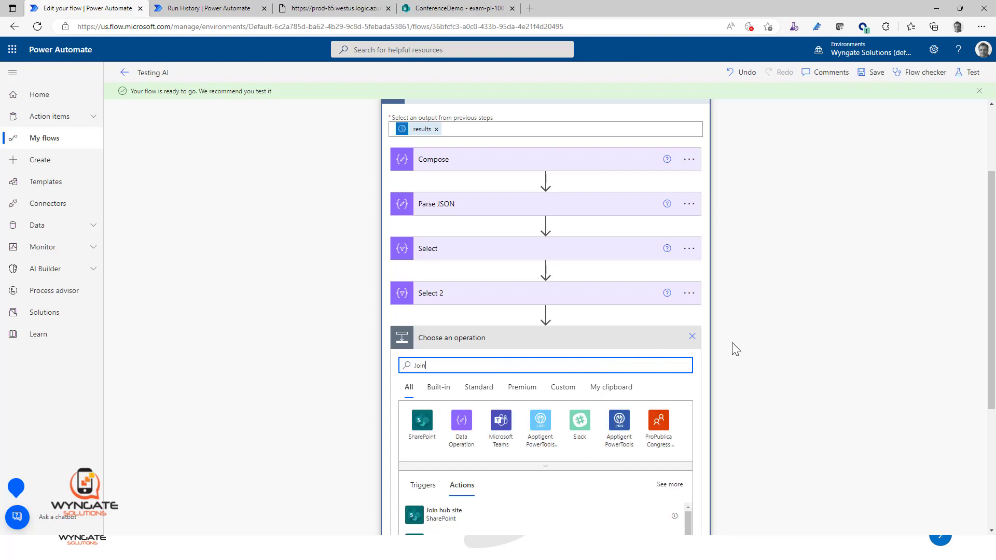
scroll(778, 374, down, 3)
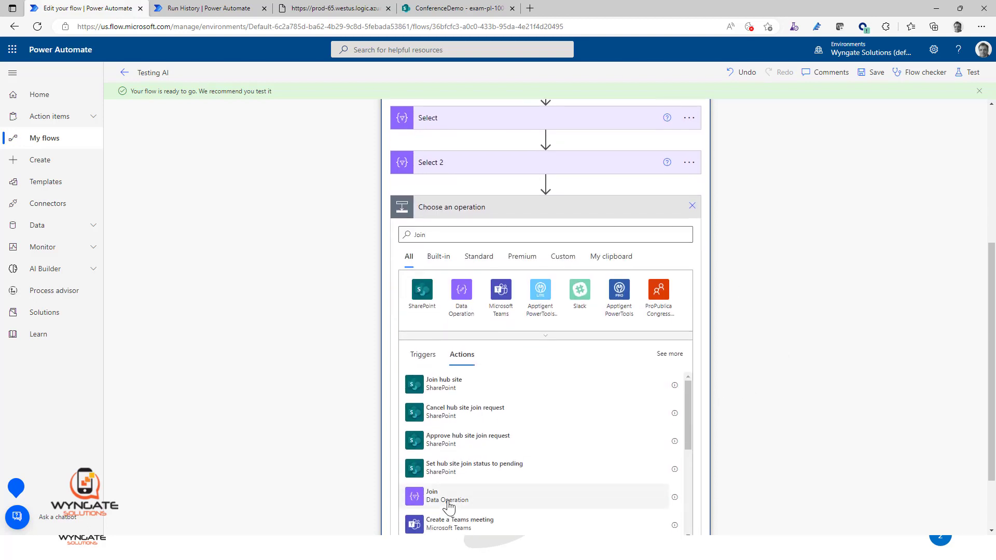
click(521, 494)
click(600, 391)
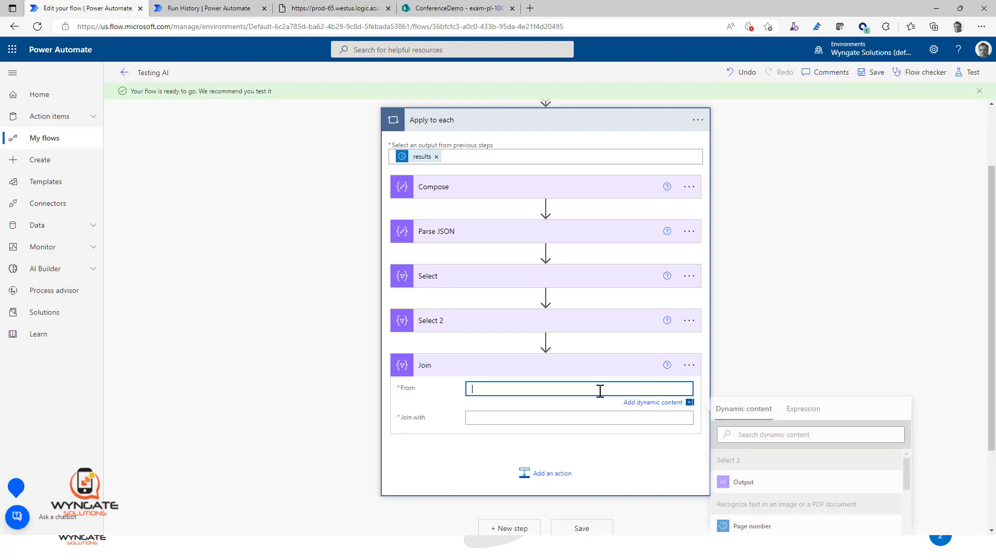
Step: Set Join's From to Select 2's Output, use a semicolon followed by a space as the separator, and save the flow
click(752, 486)
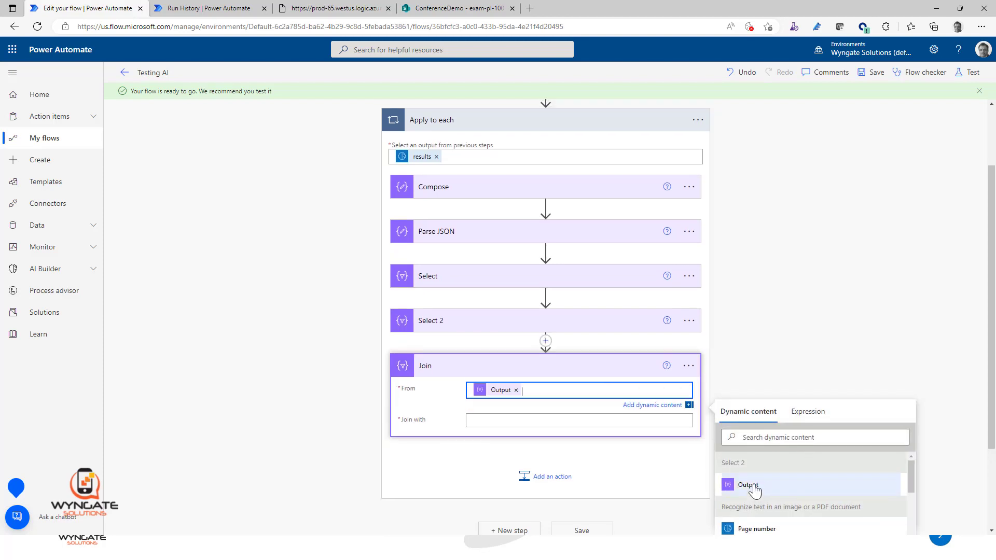
click(495, 422)
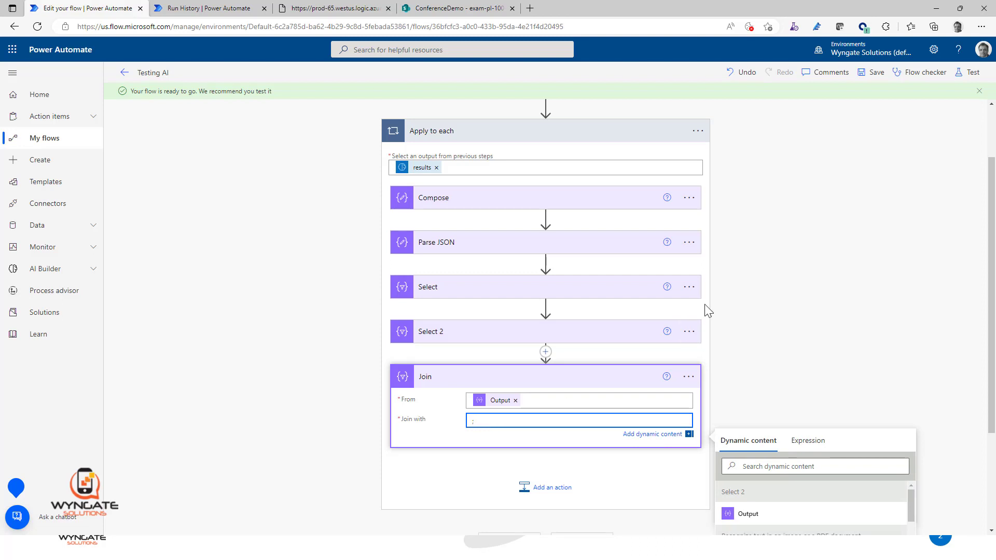
click(866, 75)
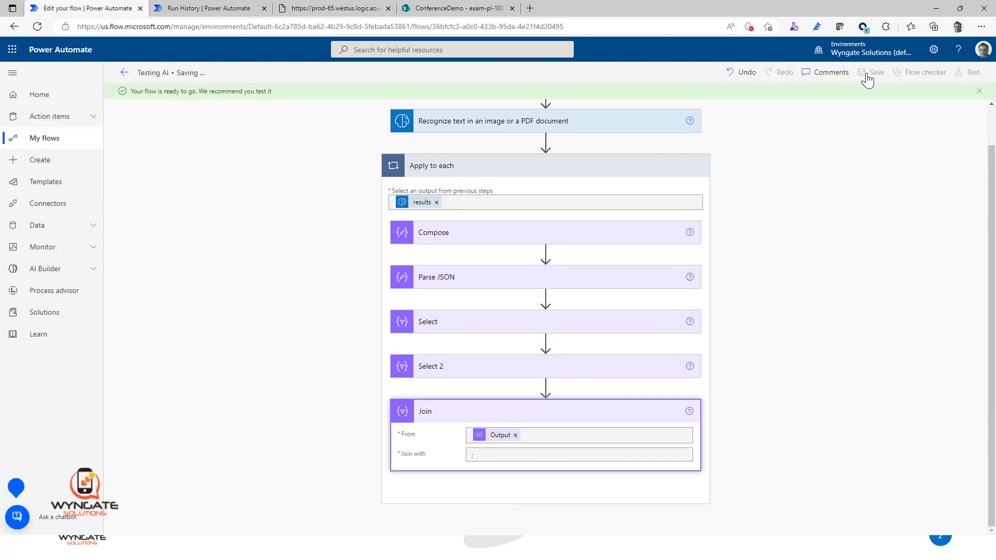
Step: Resubmit the latest run from the run history page to test the Join action
click(211, 12)
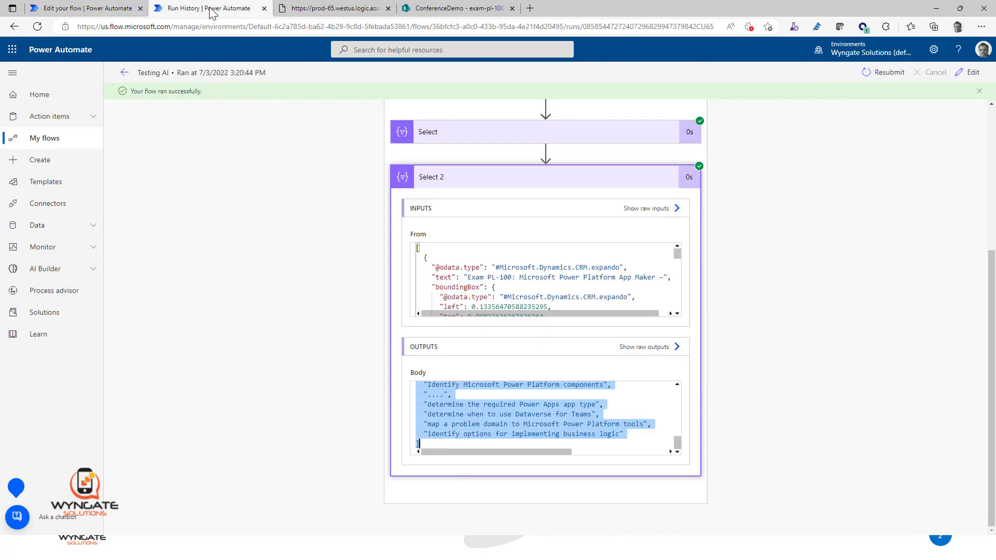
click(890, 75)
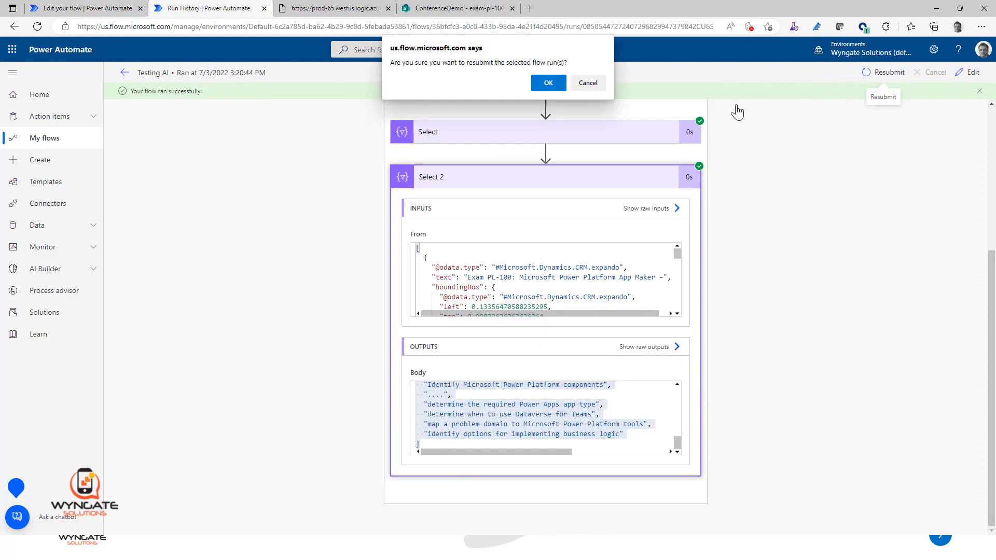
click(547, 83)
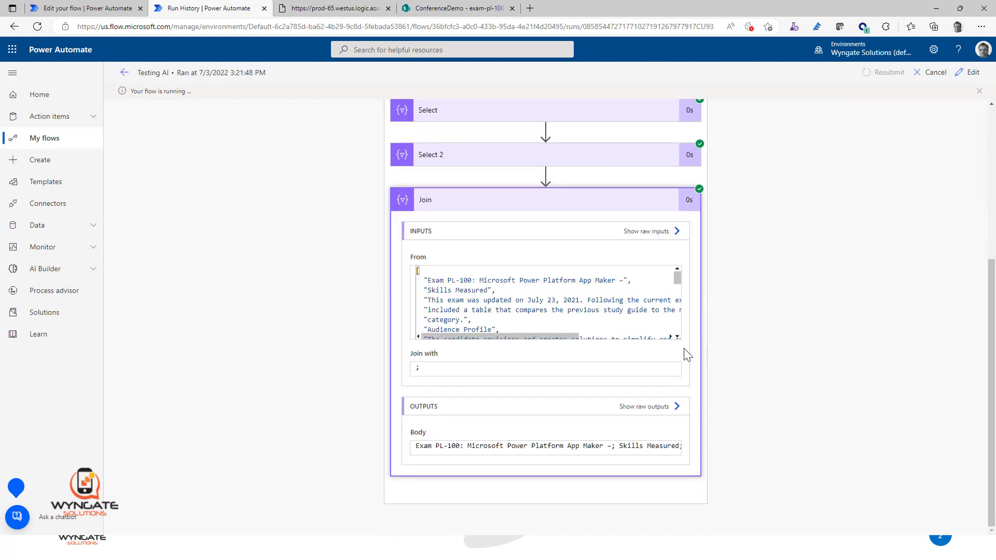
Step: Examine Join's input array and the start of its output body, checking the semicolon separators between the text lines
drag(420, 278, 560, 360)
click(548, 452)
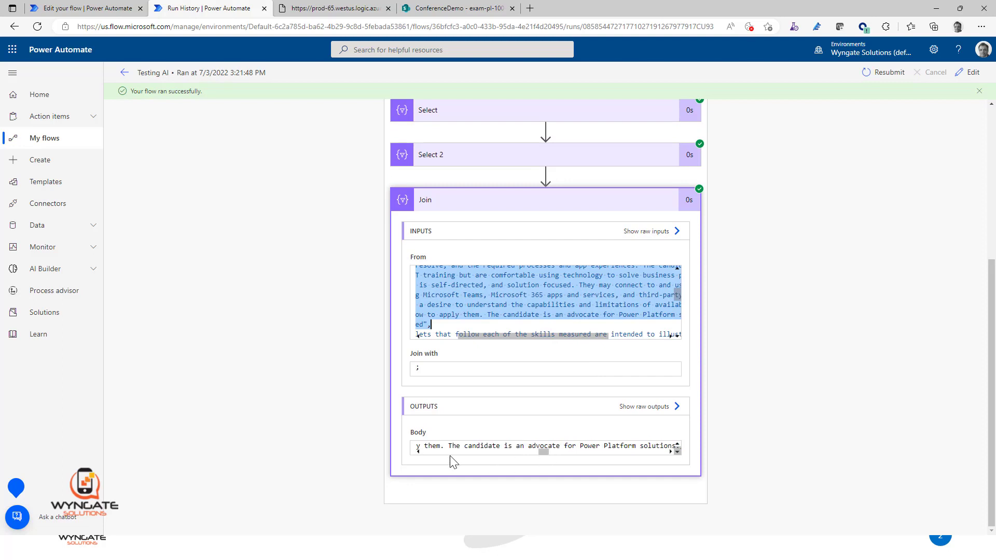
key(Home)
click(513, 445)
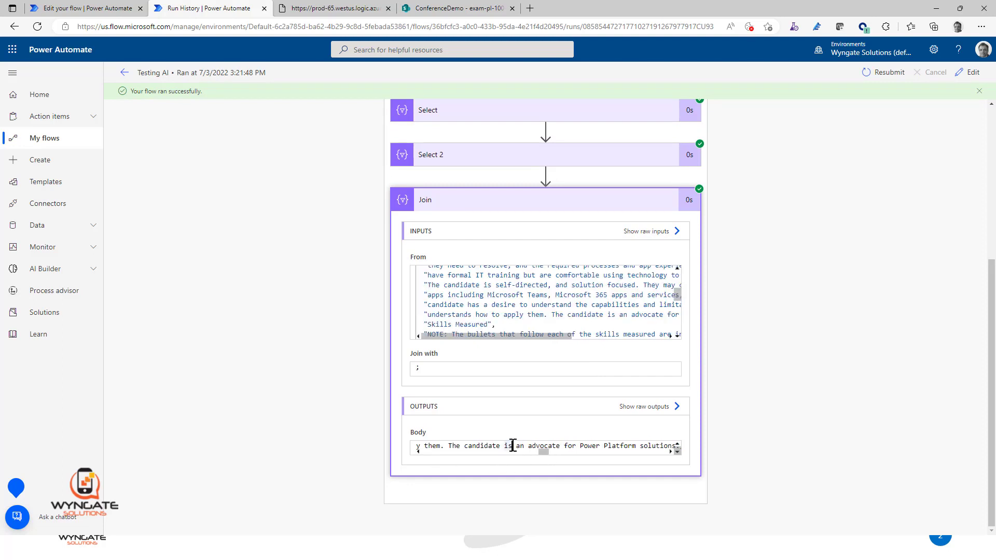
key(Home)
key(Right)
key(Right)
key(Right)
key(Right)
key(Right)
key(Right)
key(Right)
key(Right)
key(Right)
key(Right)
key(Right)
key(Right)
key(Right)
key(Right)
key(Right)
key(Right)
key(Right)
key(Right)
key(Right)
key(Right)
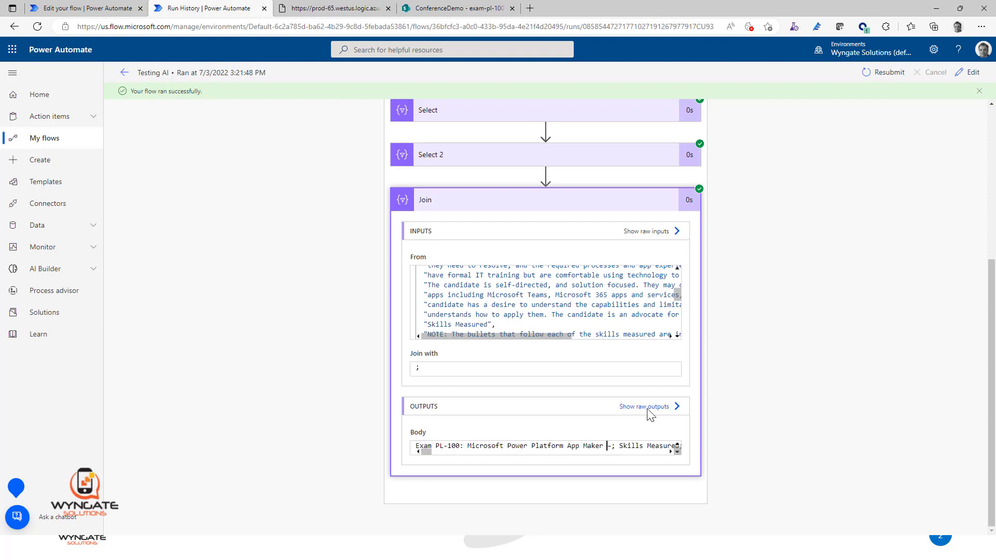
key(Right)
key(shift+Right)
key(shift+Right)
key(shift+Right)
key(shift+Right)
key(shift+Right)
key(shift+Right)
key(Right)
key(Right)
key(Right)
key(Right)
key(Right)
key(Right)
key(Right)
key(Right)
key(Right)
key(Right)
key(Right)
key(Right)
key(Right)
key(Right)
key(Right)
key(Right)
key(Right)
key(Right)
key(Right)
key(Right)
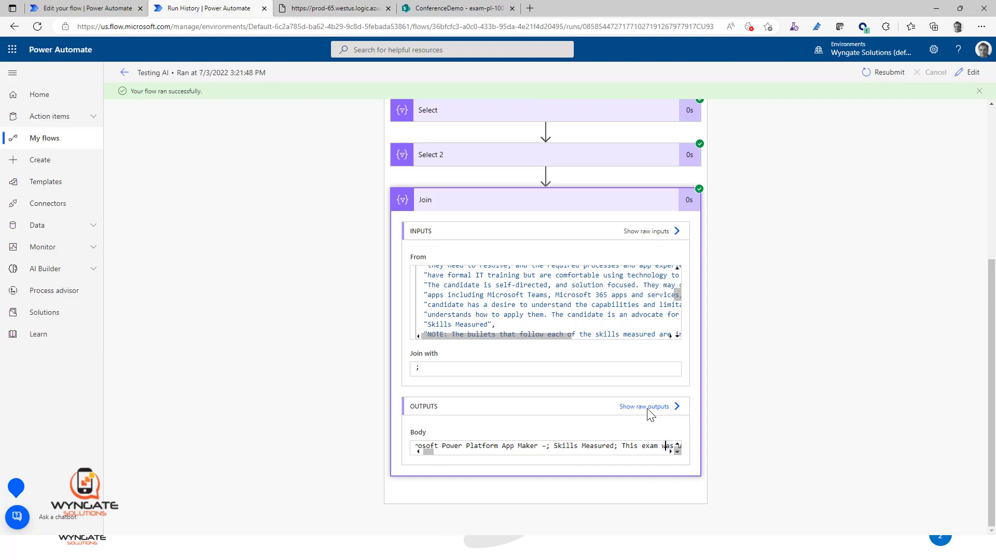
key(Right)
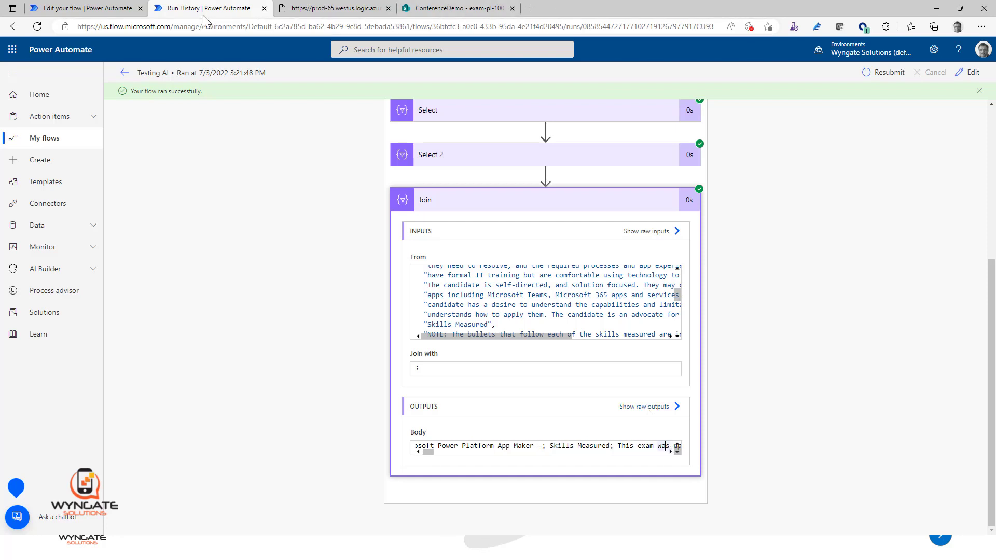
Step: Return to the flow editor and insert a Data Operation Compose action between Select 2 and Join
click(94, 9)
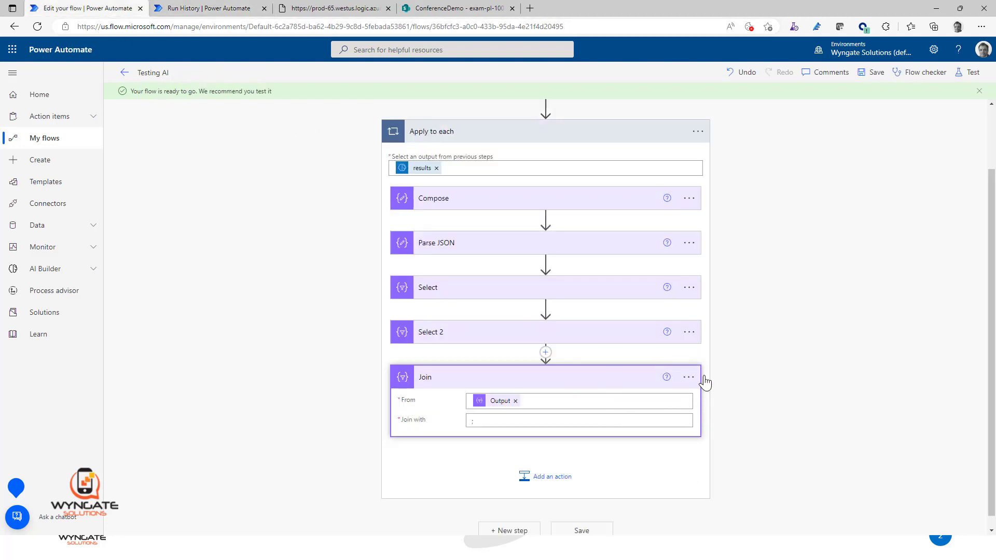
click(687, 382)
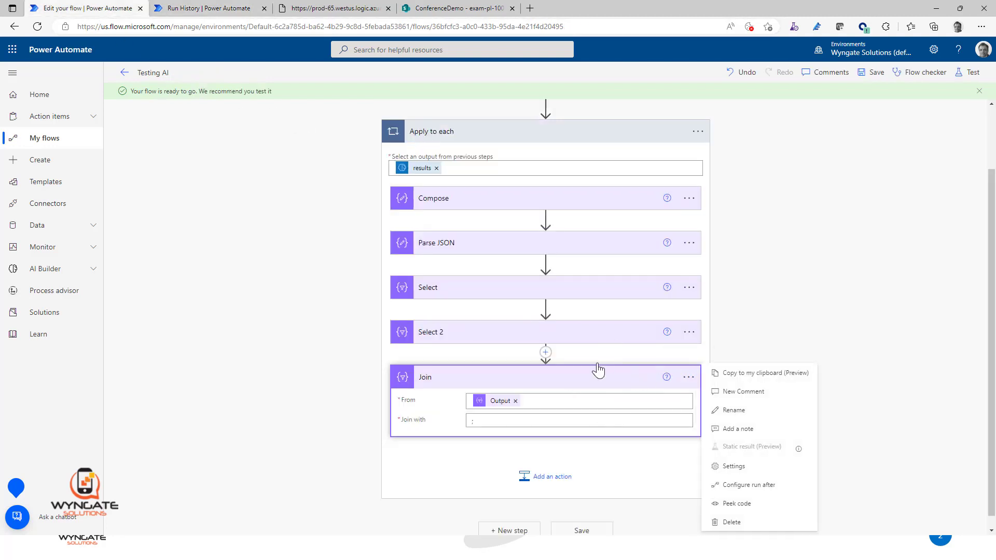
click(545, 353)
click(545, 362)
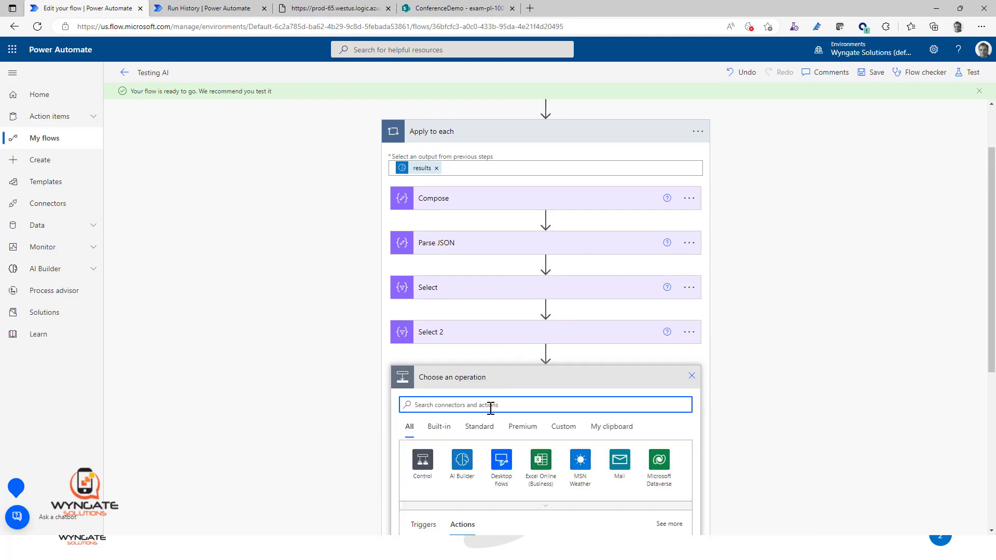
text(compose)
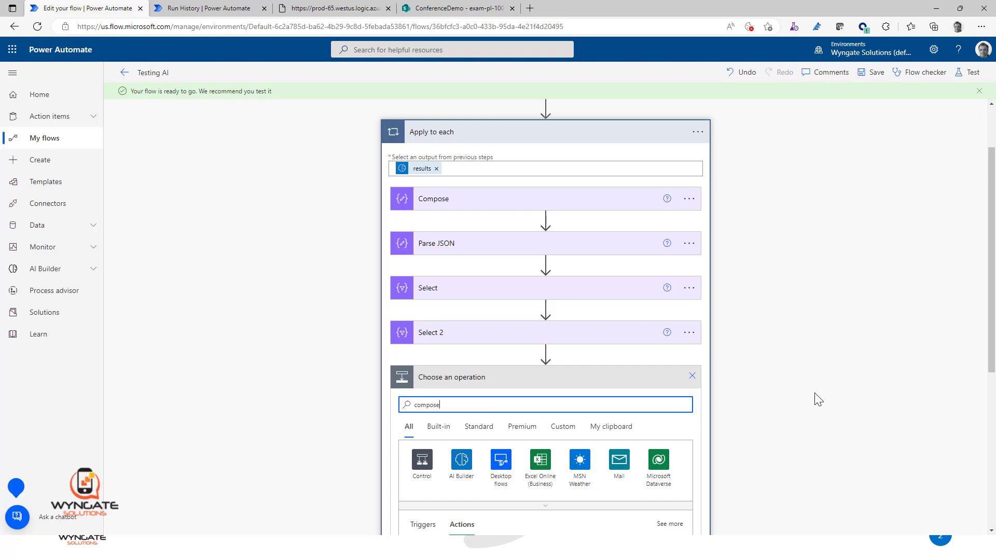
scroll(815, 399, down, 5)
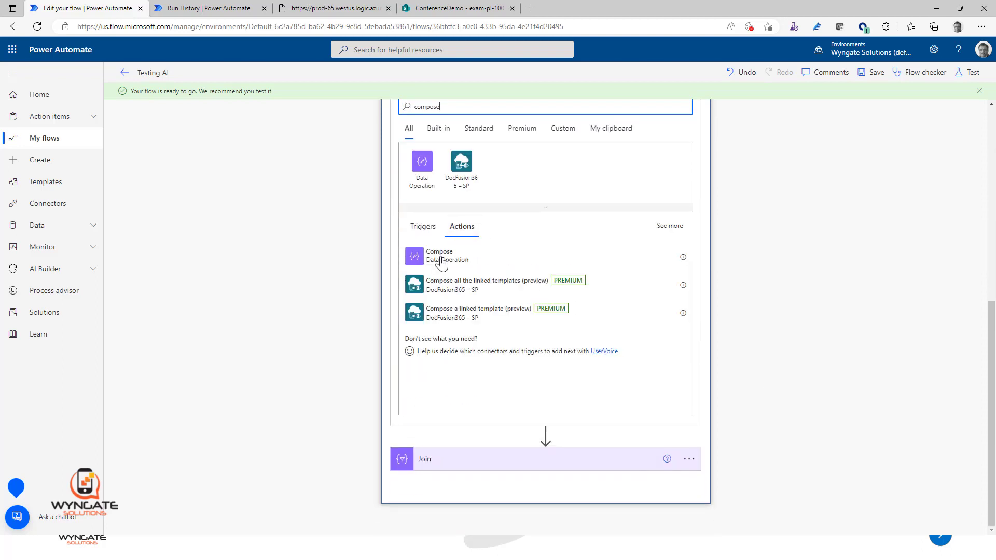
click(442, 257)
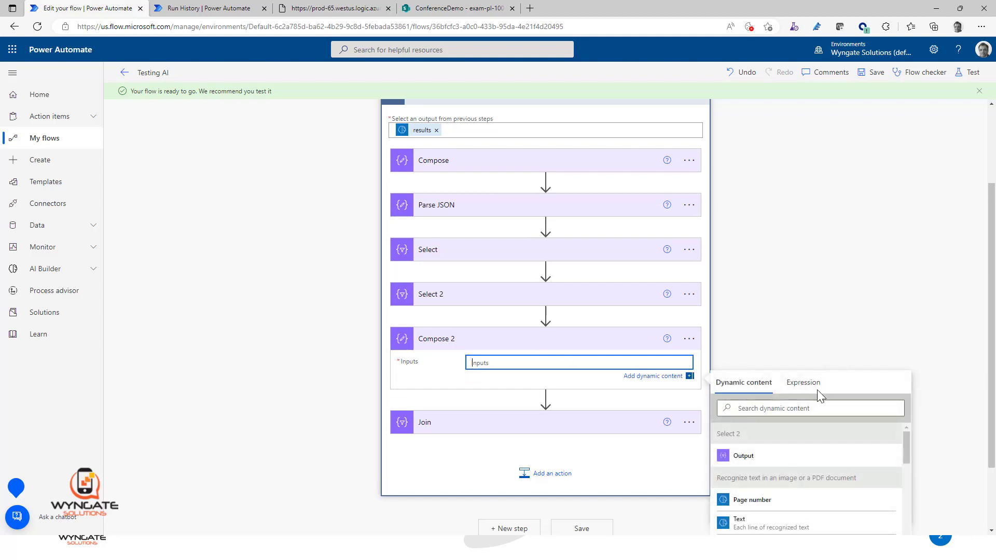
Step: Set Compose 2's Inputs to the expression join(body('Select_2'), '| ') and expand the Join action for comparison
click(807, 383)
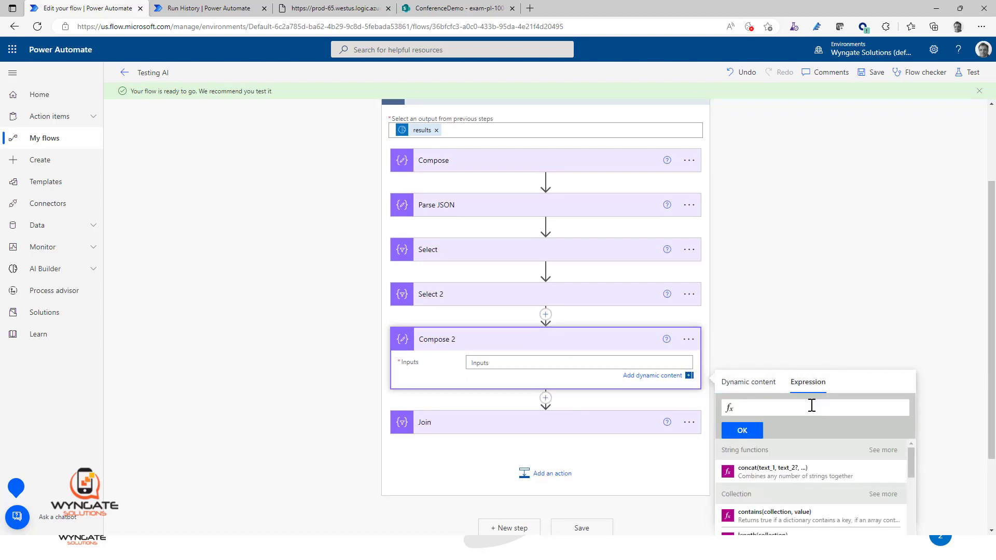
text(join()
click(768, 390)
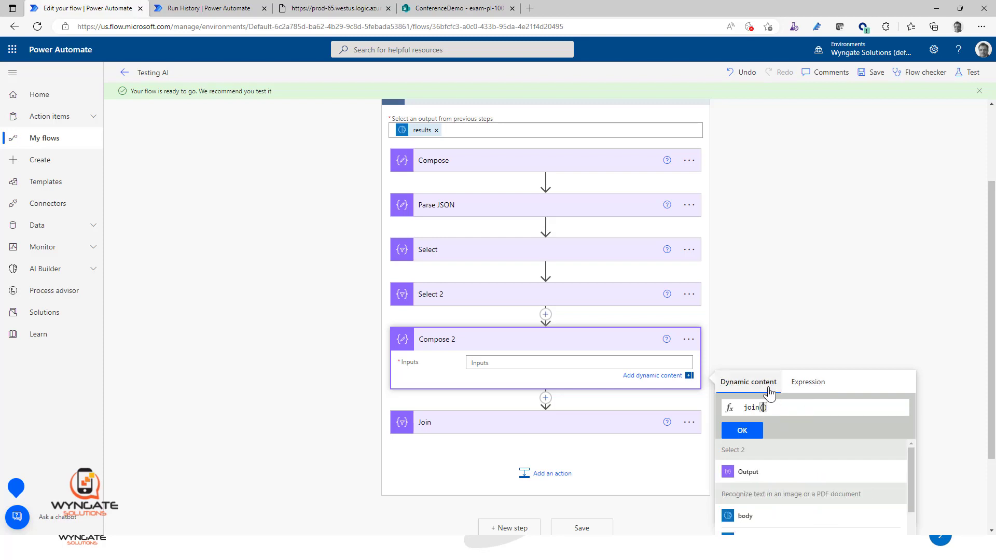
click(747, 475)
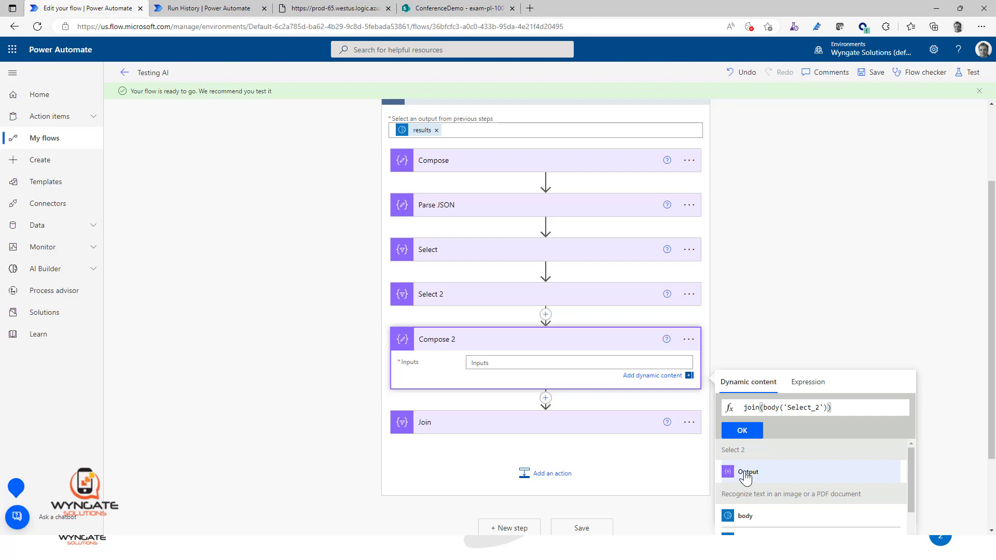
text(, ';)
key(BackSpace)
text(')
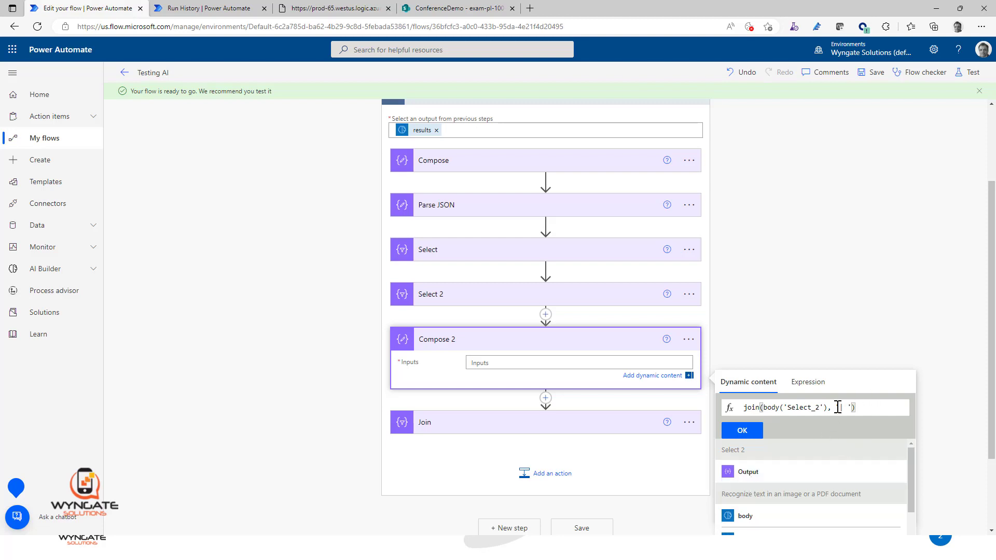
click(742, 431)
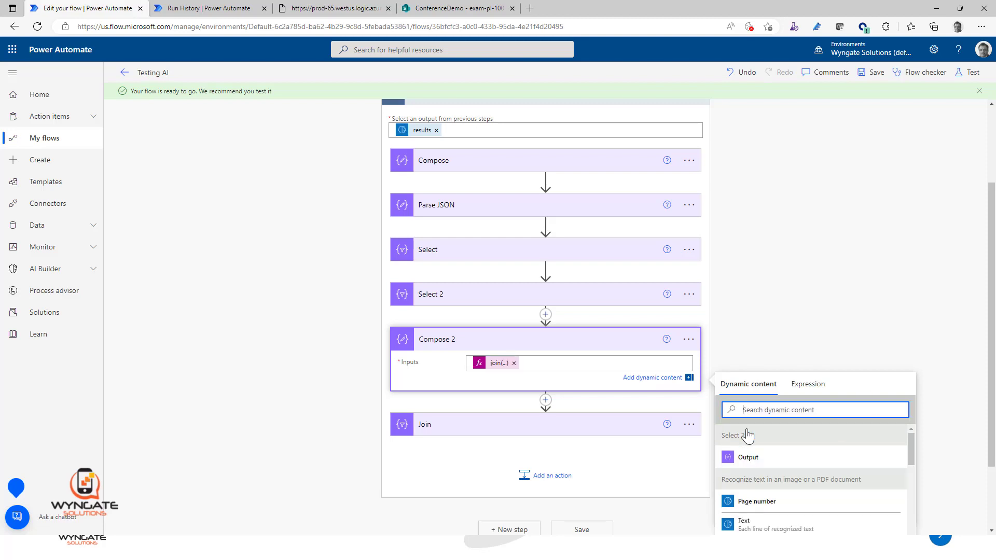
click(497, 367)
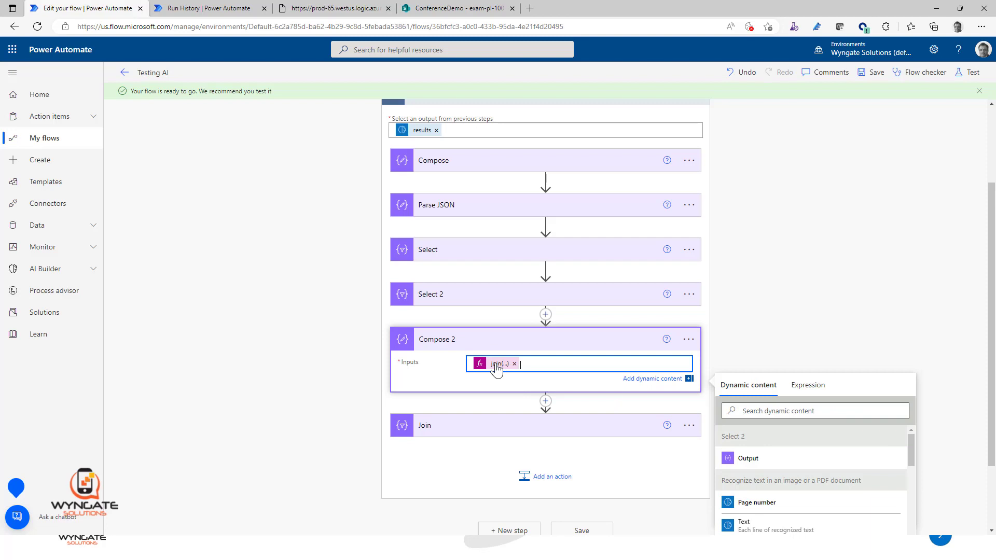
click(504, 428)
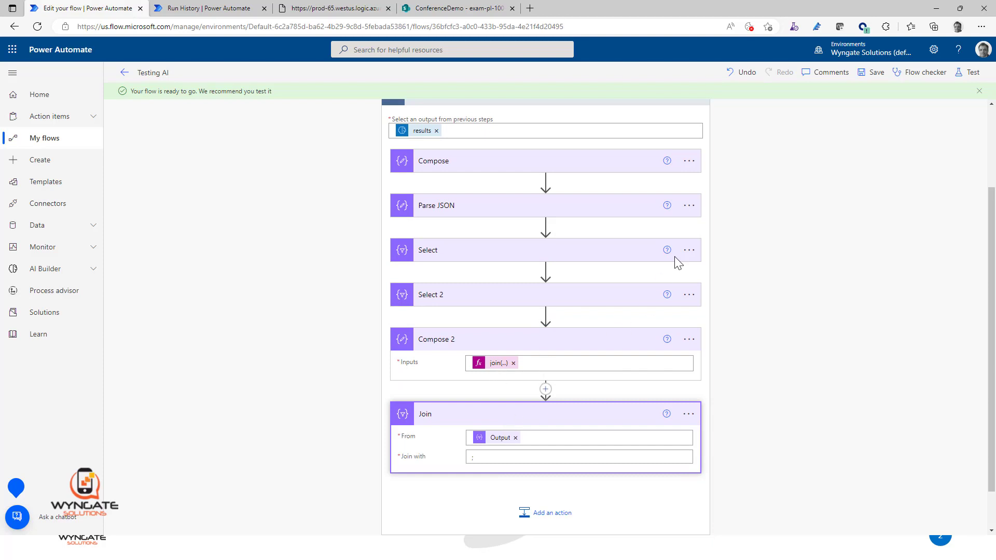
Step: Save the flow with the new Compose action and resubmit the previous run from the run history page
click(871, 73)
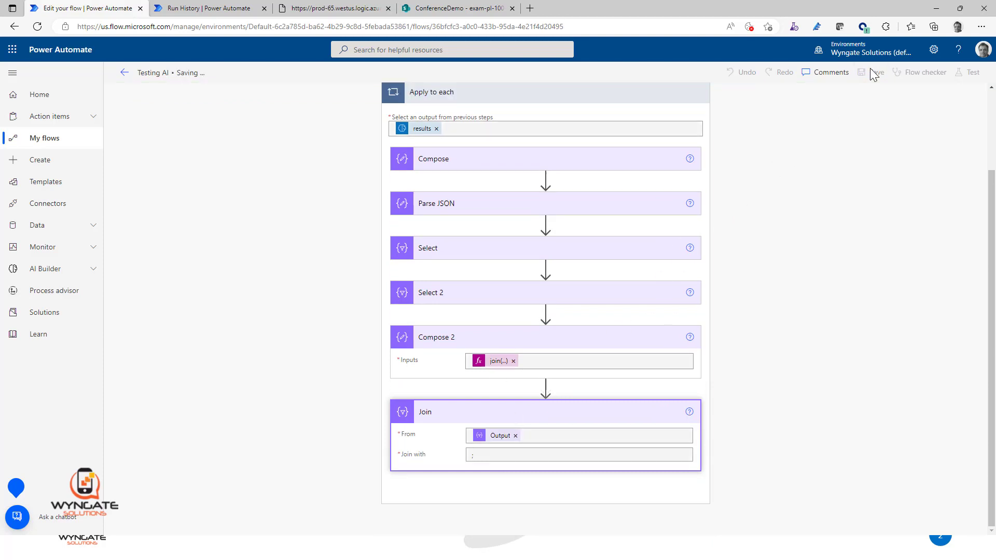
click(196, 11)
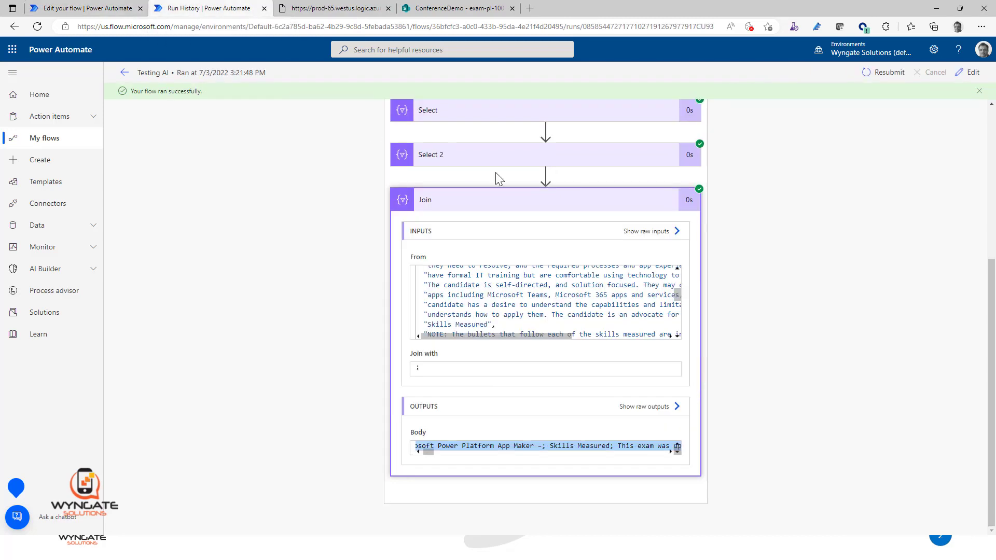
click(880, 76)
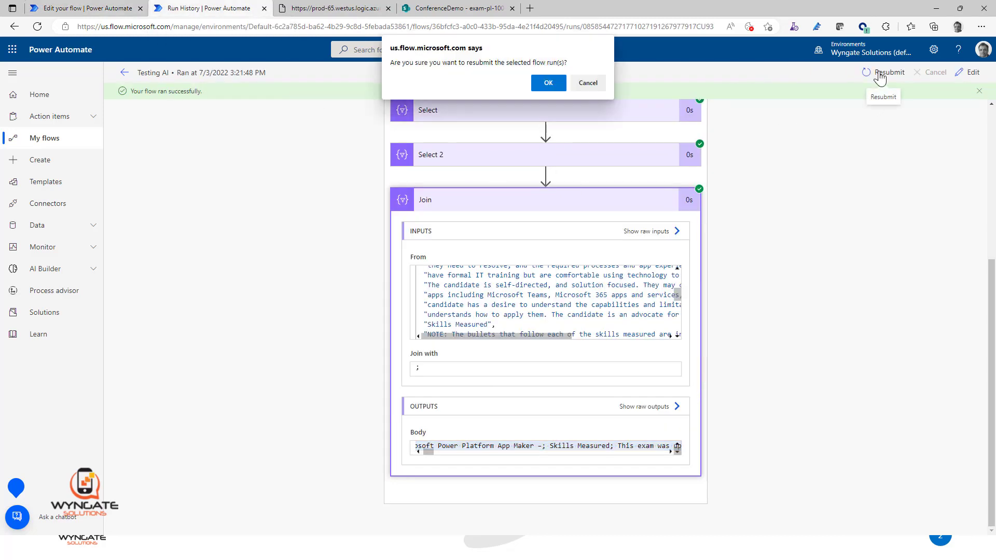
click(551, 86)
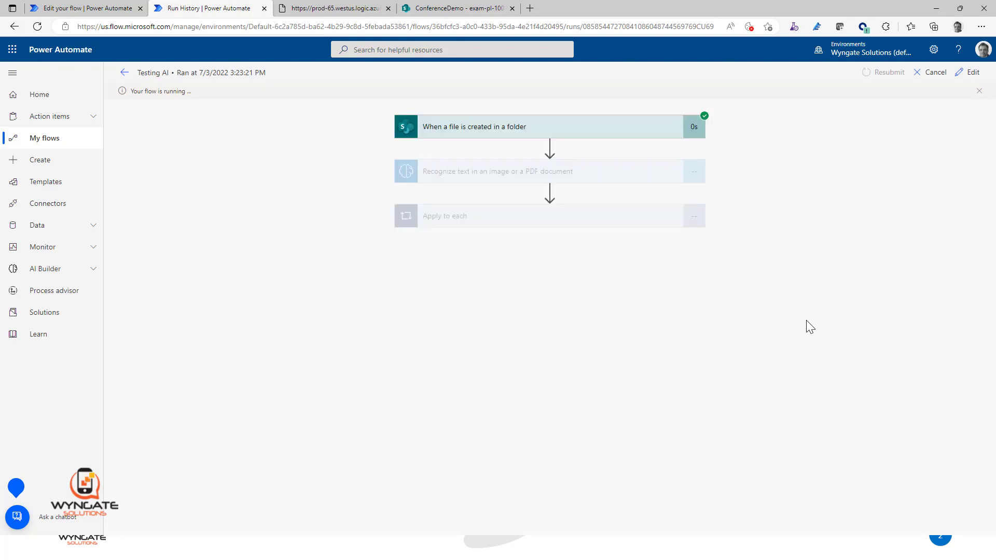
Step: Examine Compose 2's outputs inside Apply to each, checking the pipe separators, and expand Join to compare its result
click(587, 222)
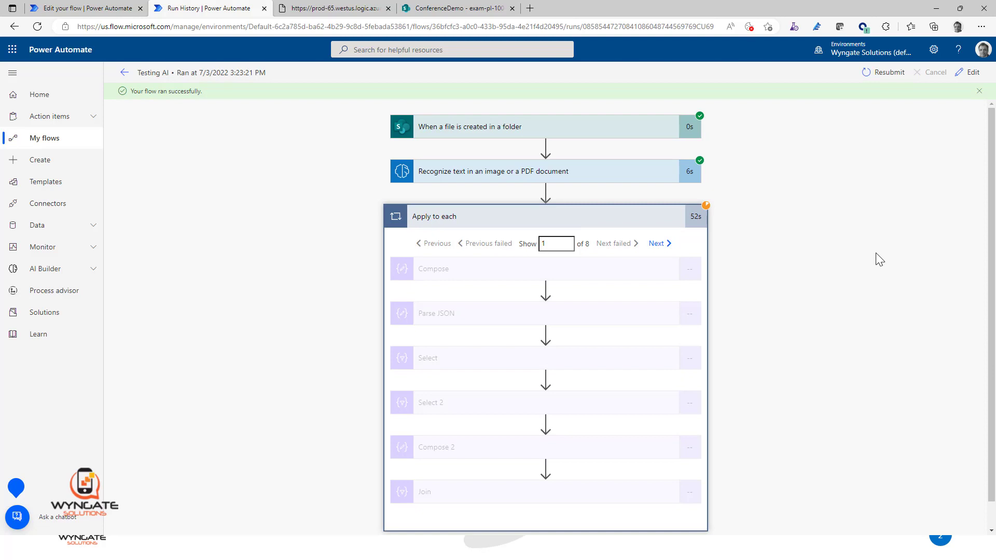
scroll(875, 253, down, 1)
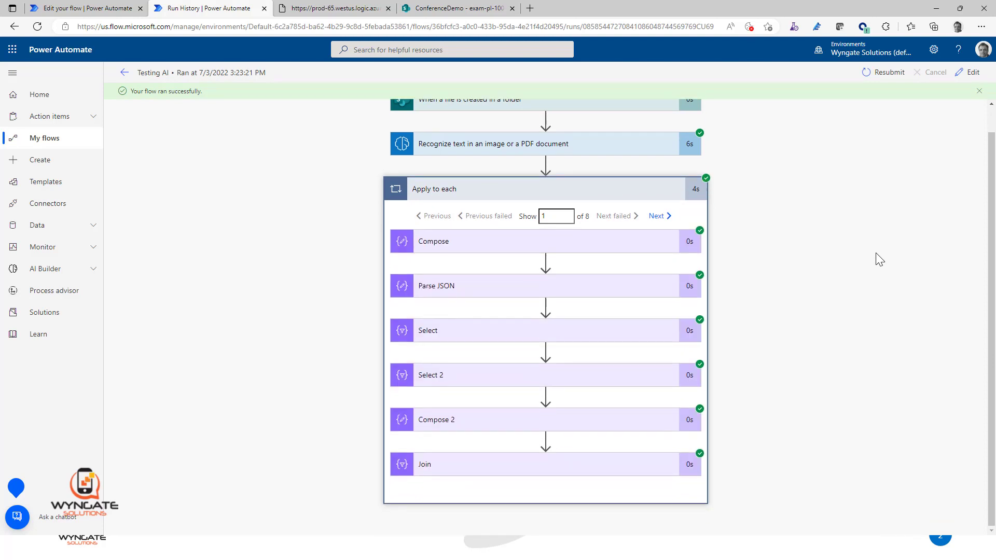
click(552, 426)
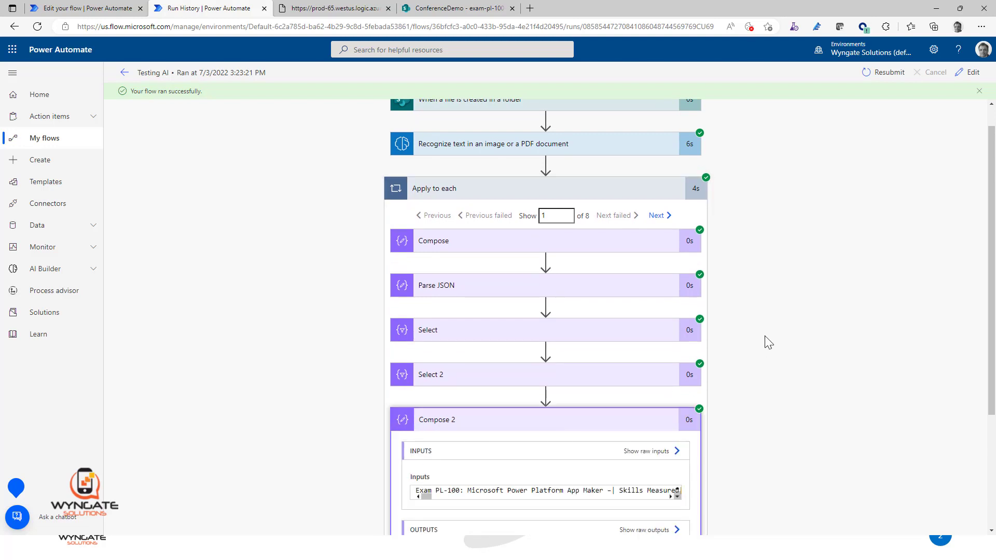
scroll(762, 342, down, 3)
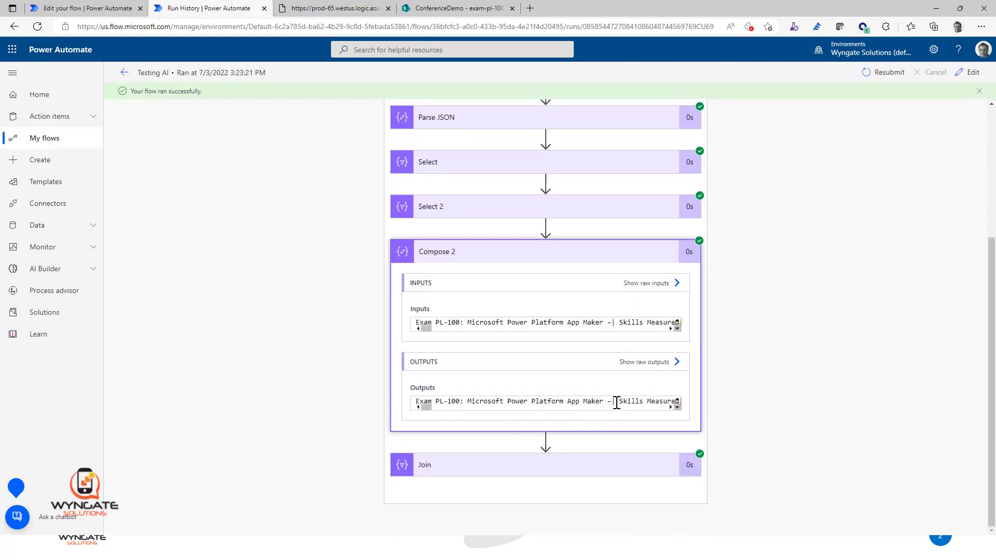
drag(616, 400, 611, 401)
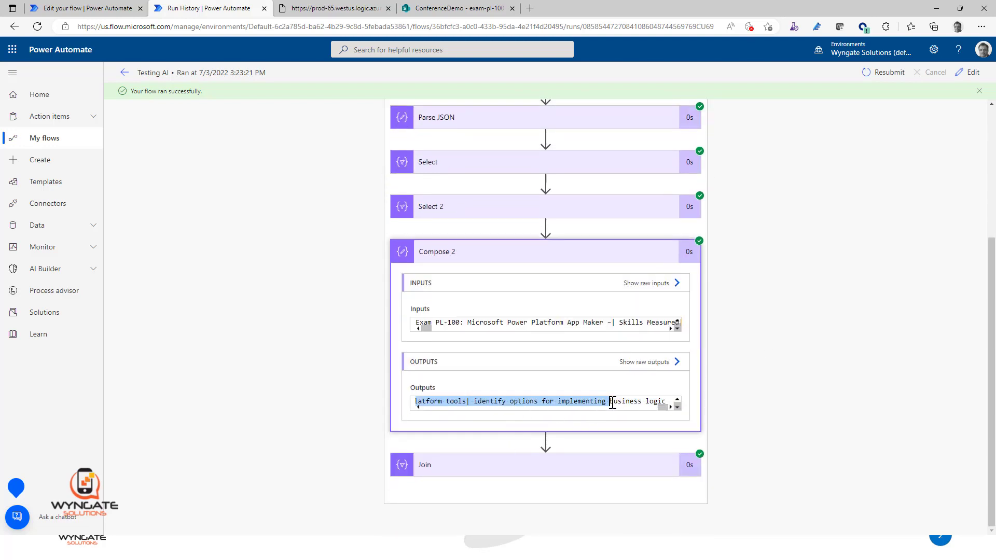
click(473, 402)
key(Left)
key(Left)
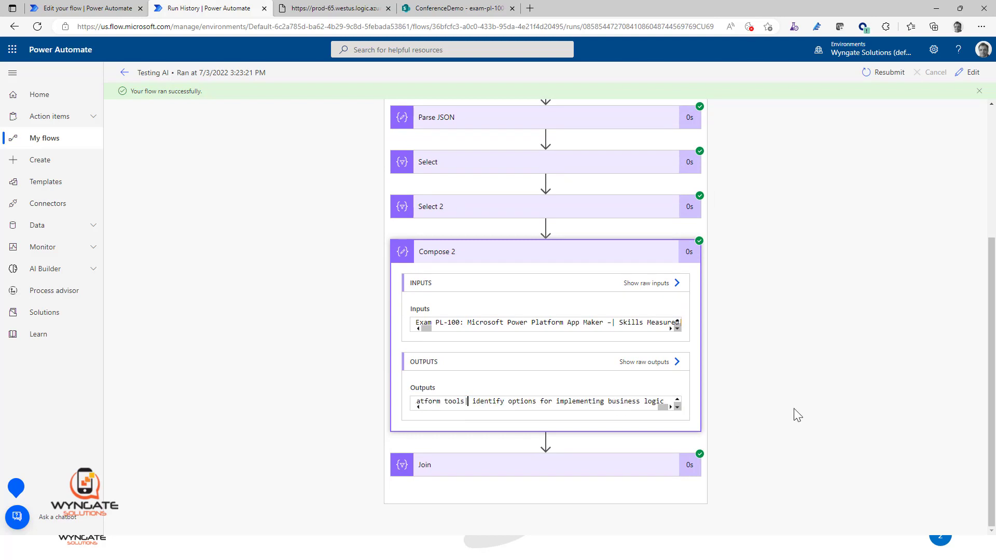
key(shift+Right)
click(611, 468)
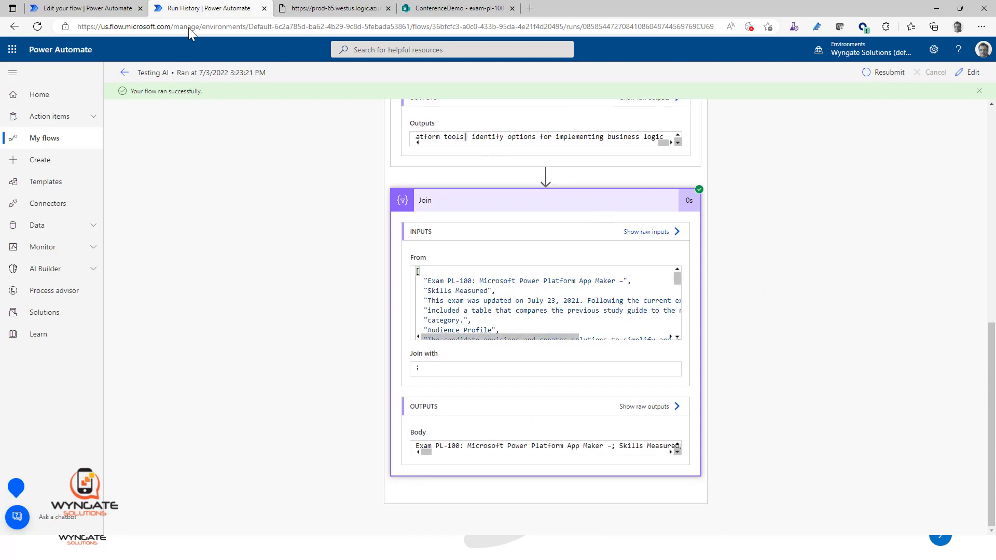
Step: Return to the flow editor and expand the Select 2 and Select actions to review their From and Map settings
click(101, 8)
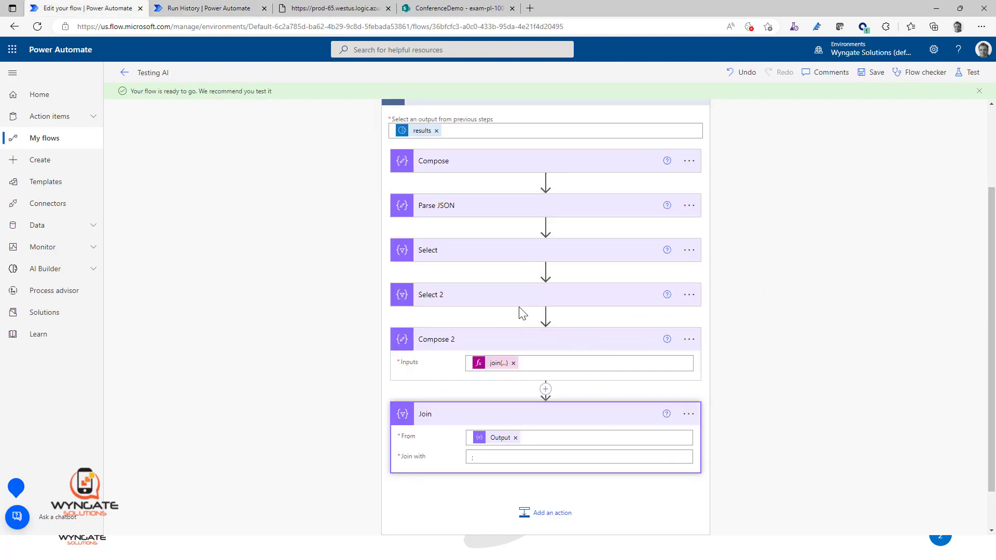
click(490, 294)
scroll(721, 350, down, 1)
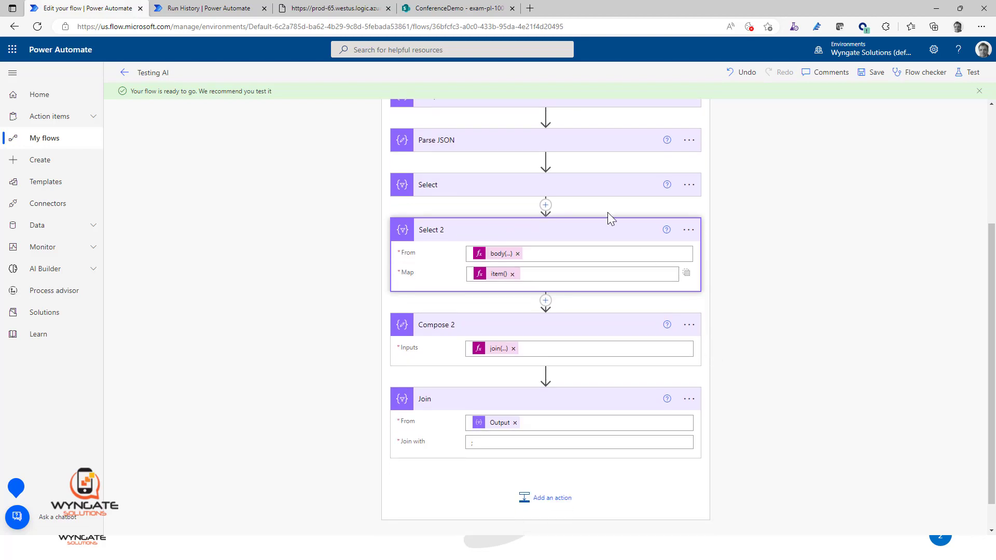
click(490, 189)
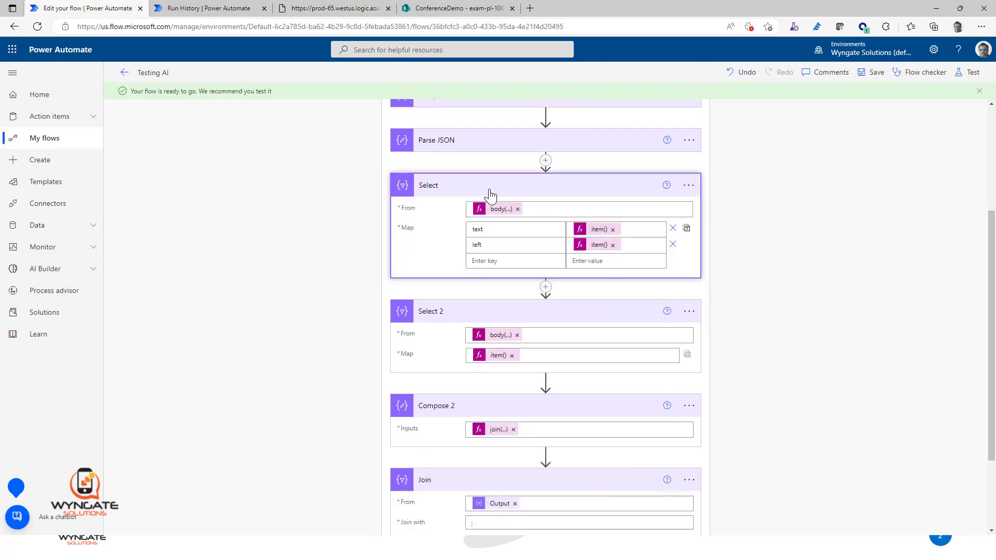
Step: Switch to the flow run and expand Select 2 and Select to compare their inputs and outputs
click(203, 11)
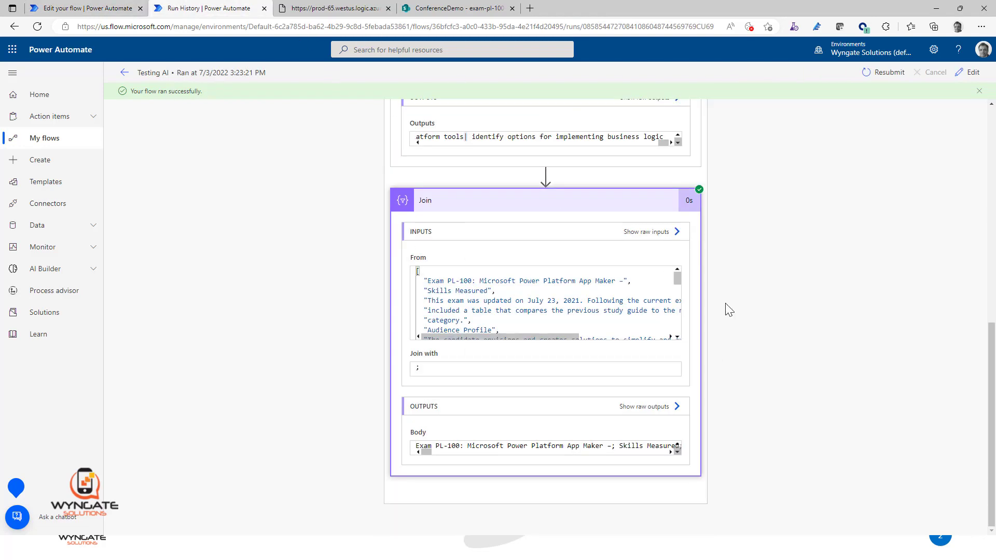
scroll(726, 326, up, 5)
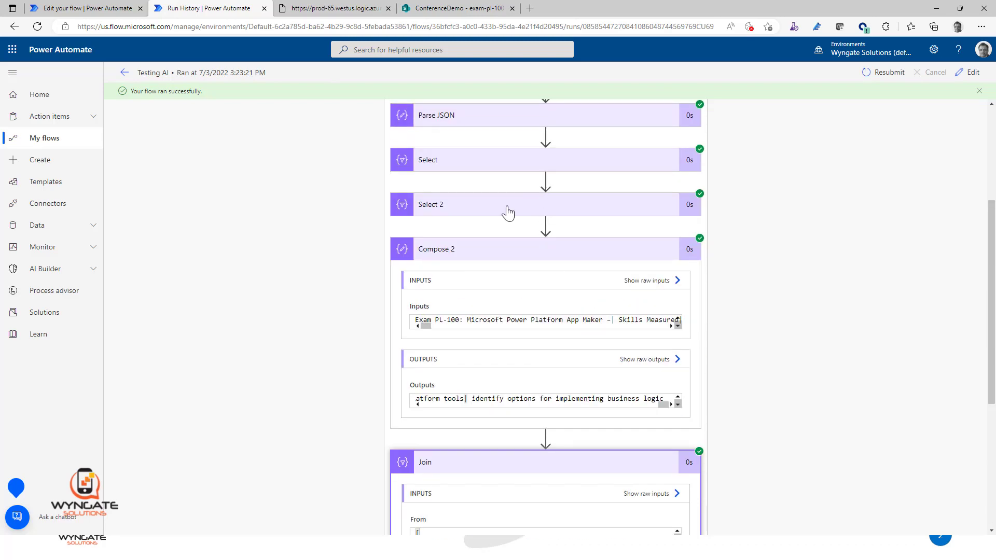
click(507, 209)
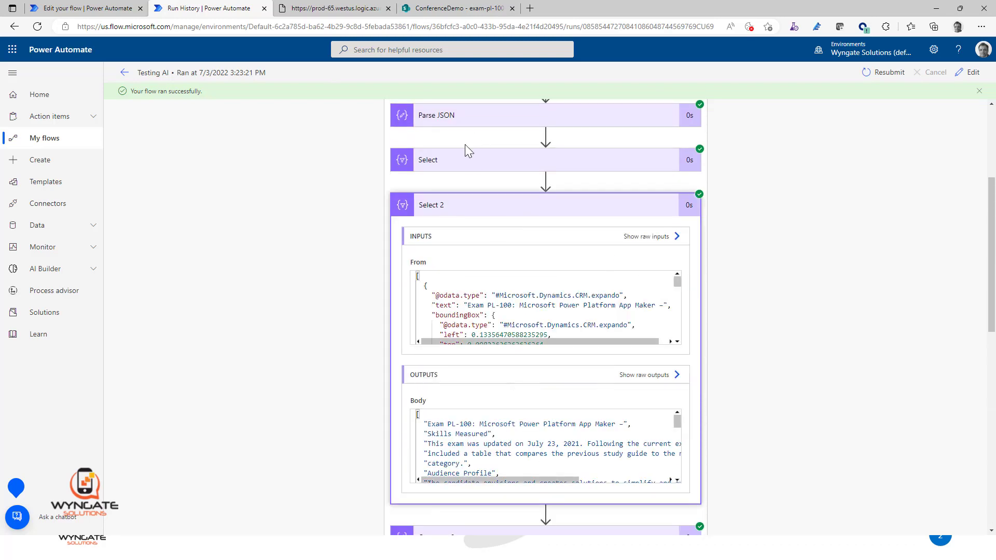
click(468, 164)
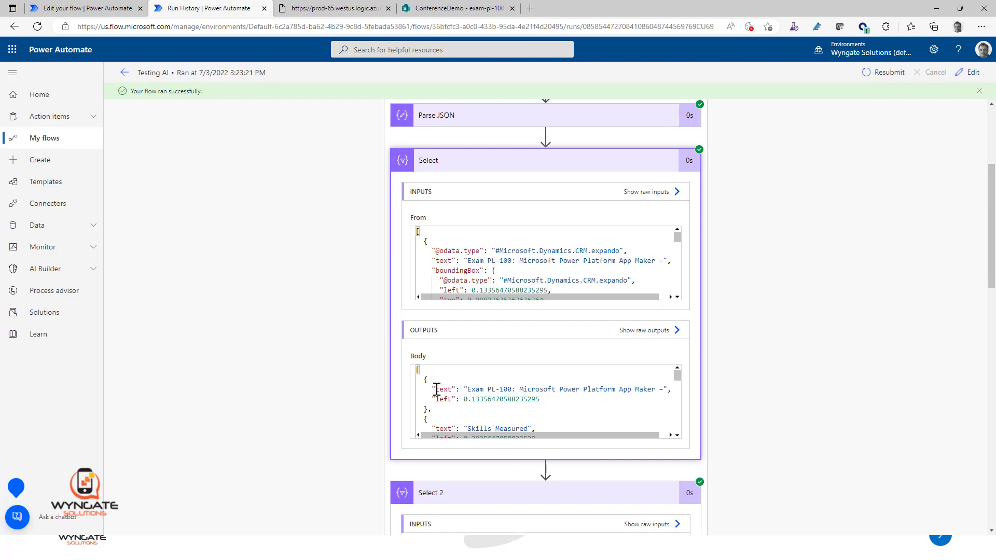
Step: Check a text and left pair in the run's Select output, and insert another Select action between Select and Select 2 in the flow editor
drag(428, 390, 519, 398)
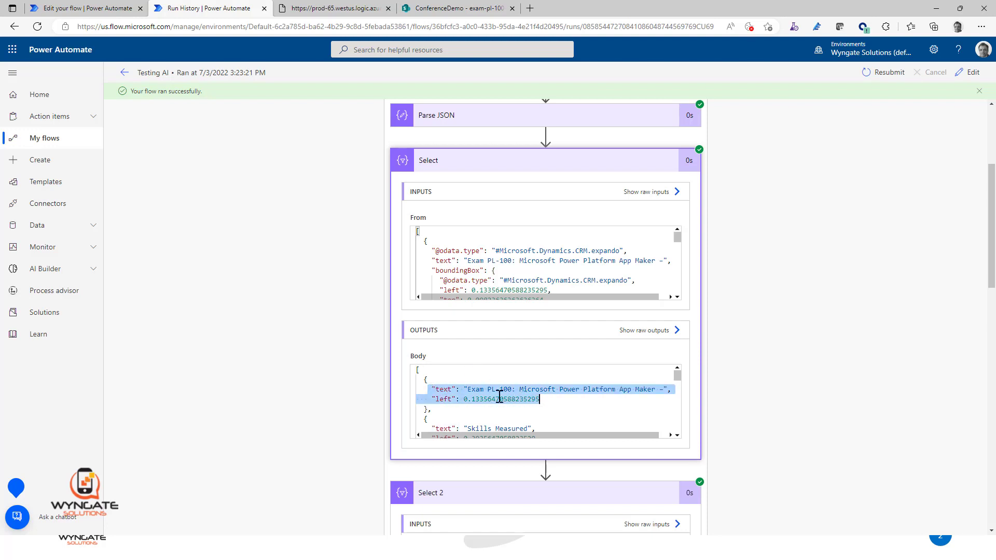
click(442, 383)
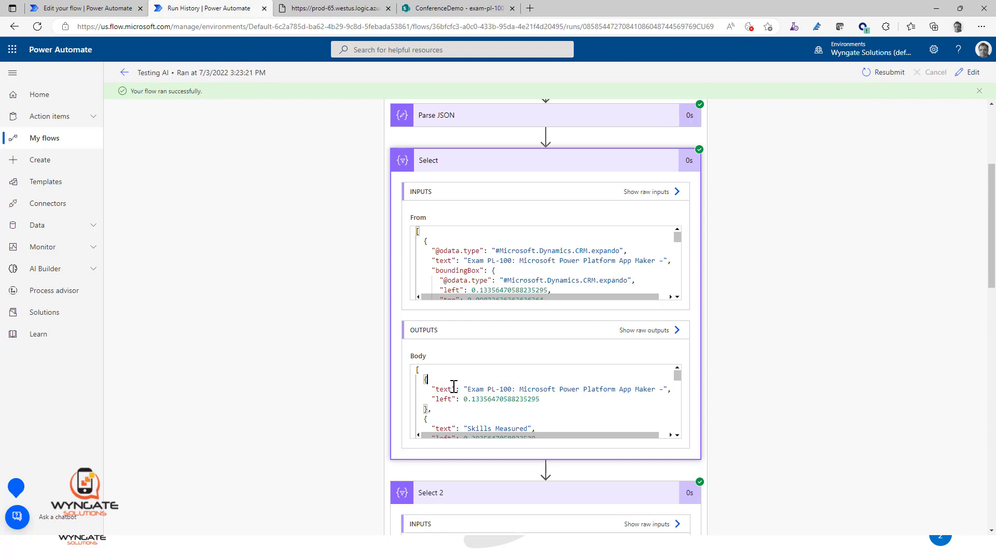
click(78, 8)
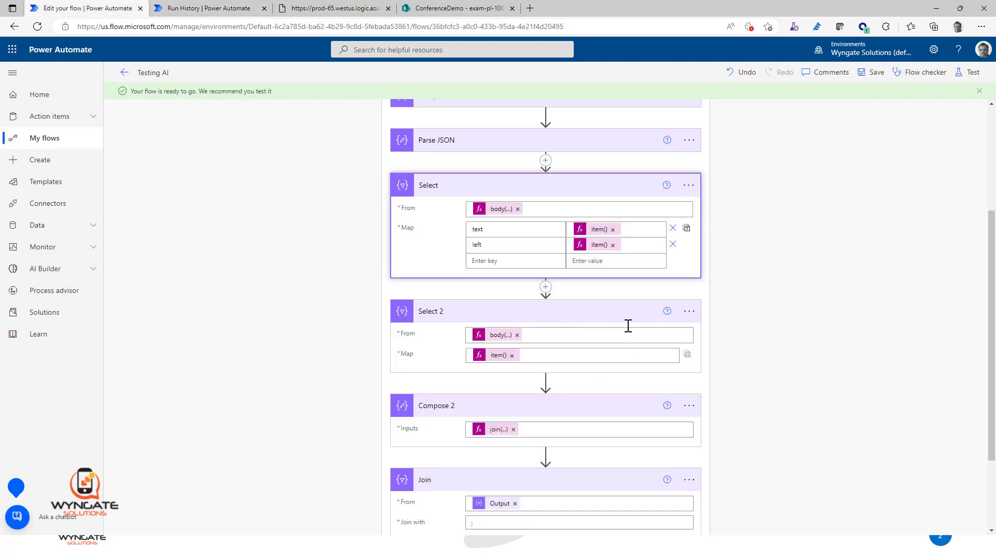
click(545, 289)
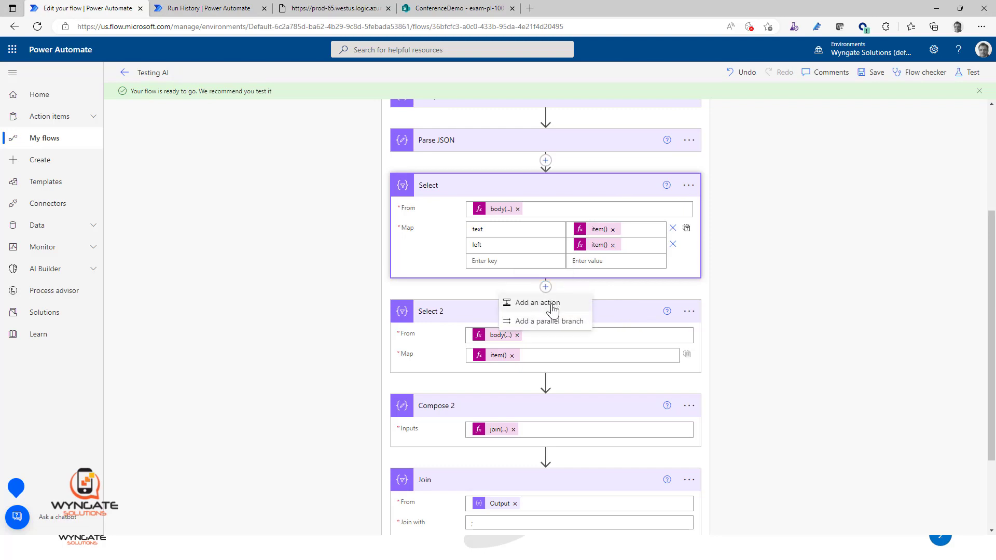
click(554, 301)
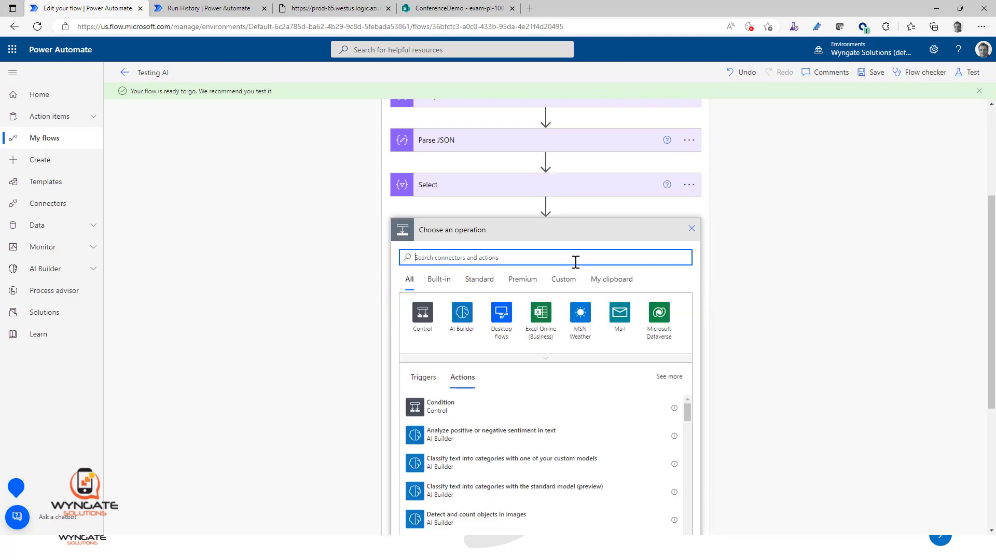
text(select)
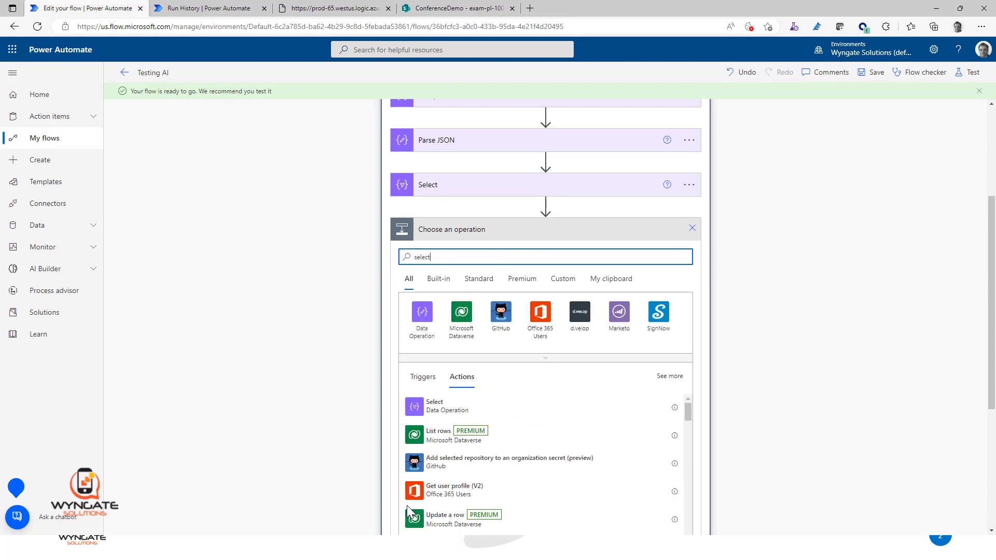
click(440, 407)
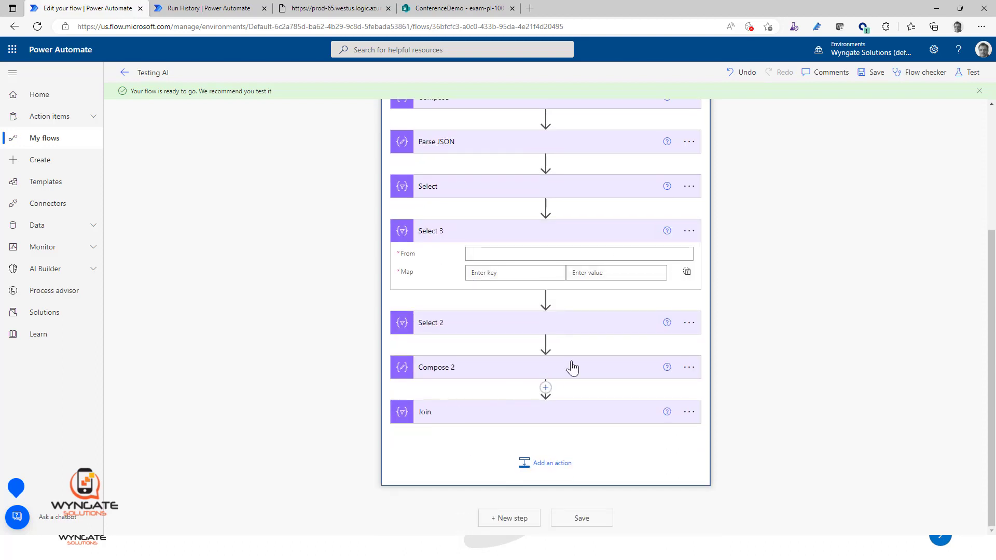
Step: Enter the expression range(0, length()) as the From value of Select 3
click(545, 254)
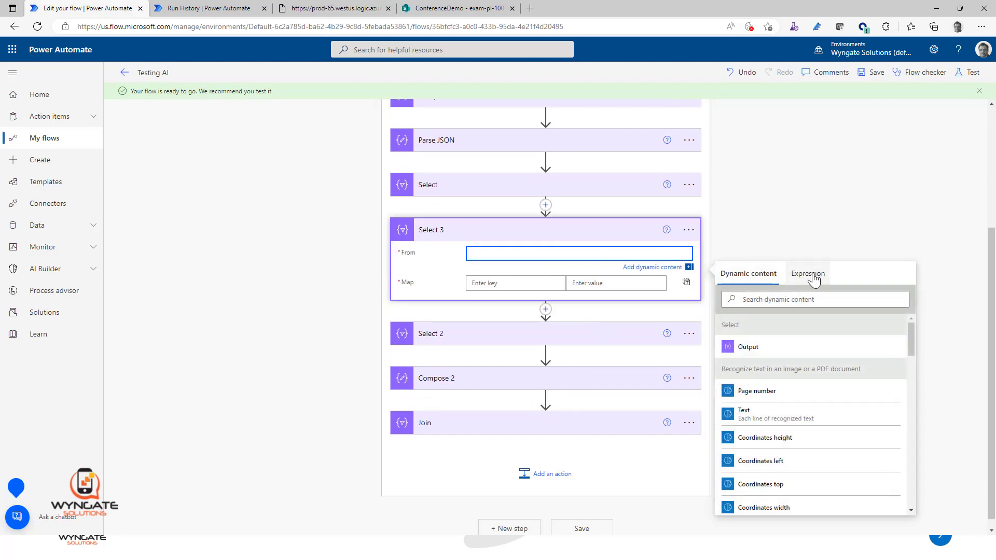
click(814, 280)
text(range()
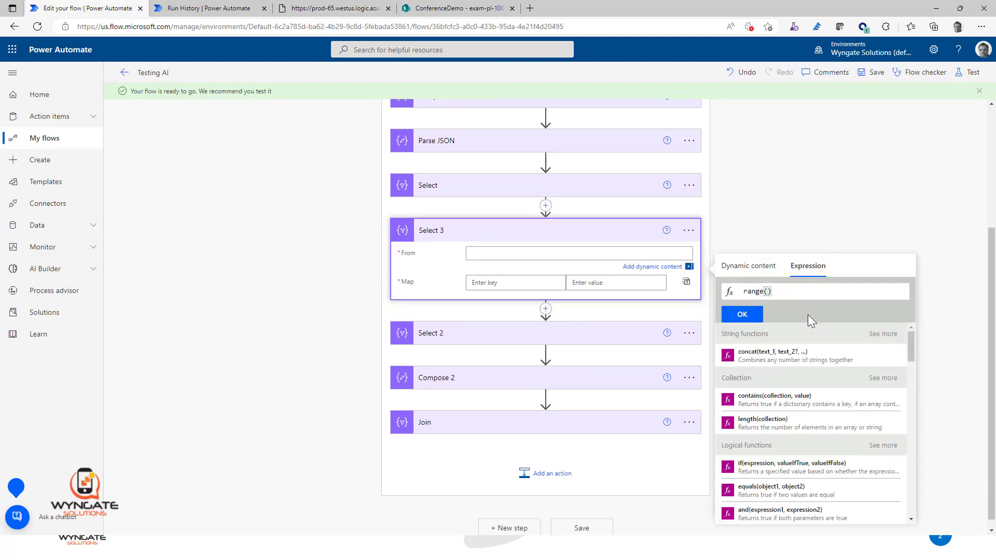
click(764, 266)
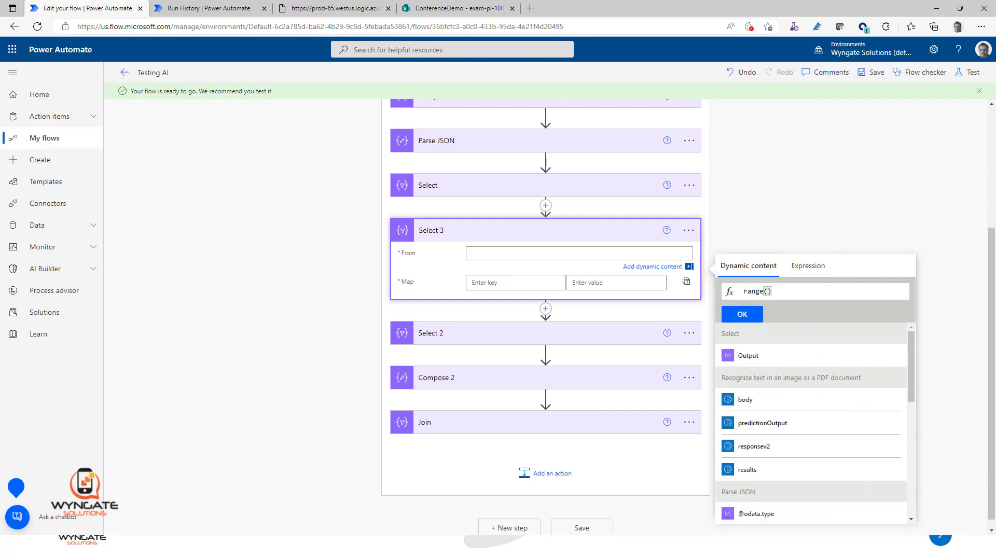
text(0, length())
key(Left)
click(748, 357)
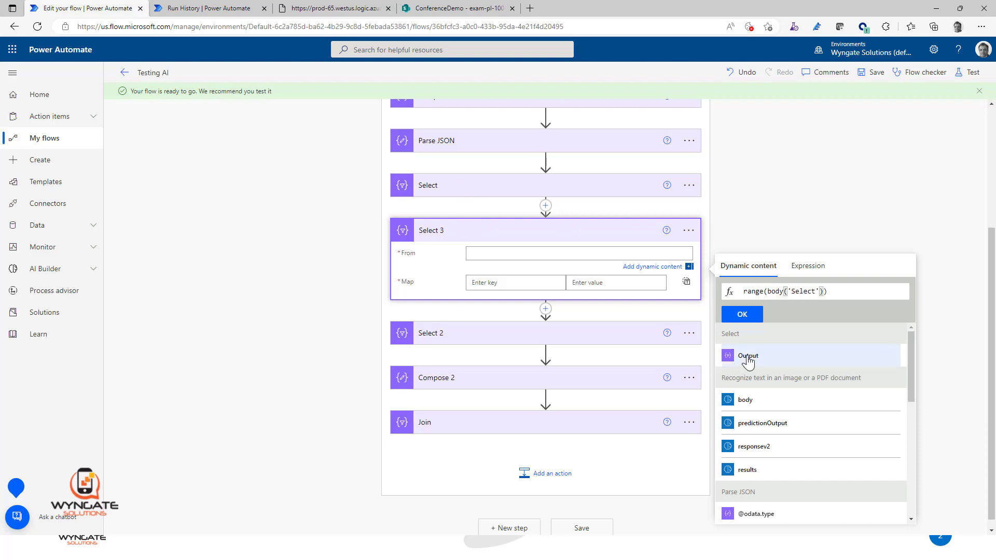
click(768, 292)
text(0, )
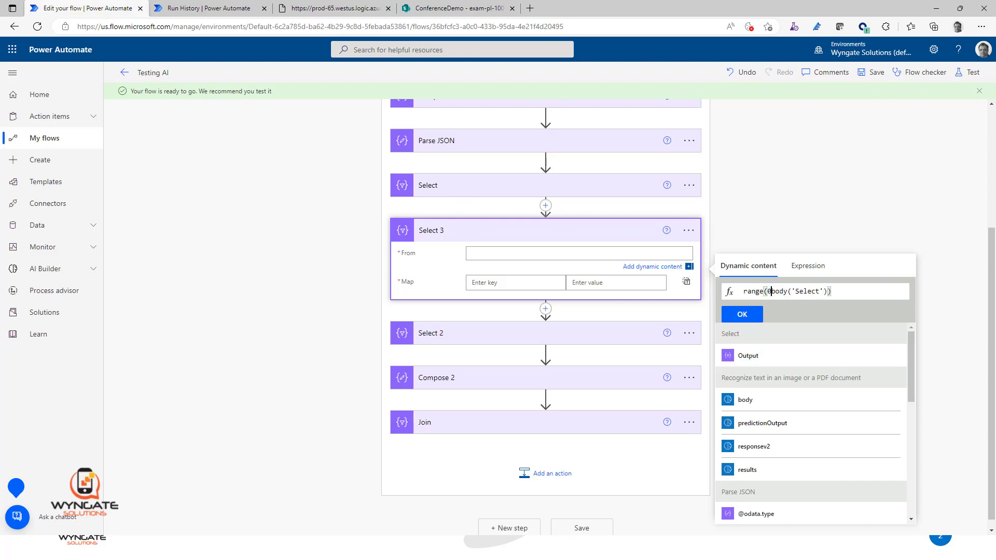
text(length()
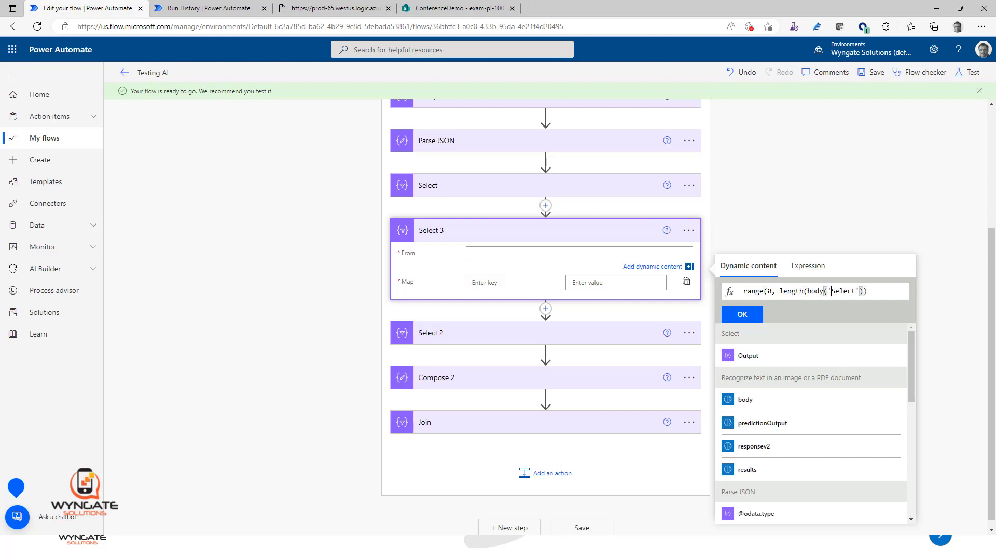
text())
click(752, 316)
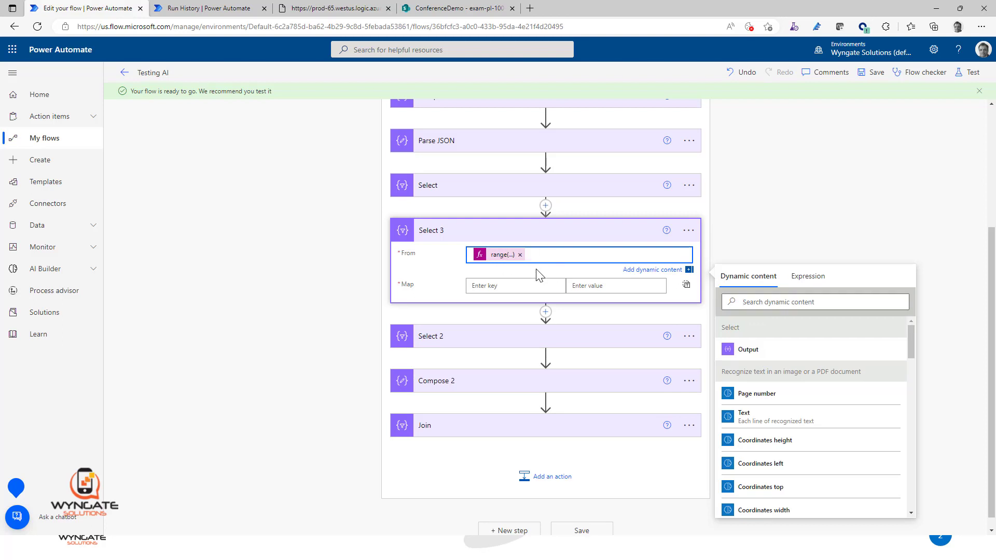
Step: Insert the Select action's Output inside length() in Select 3's From expression and update it
click(499, 255)
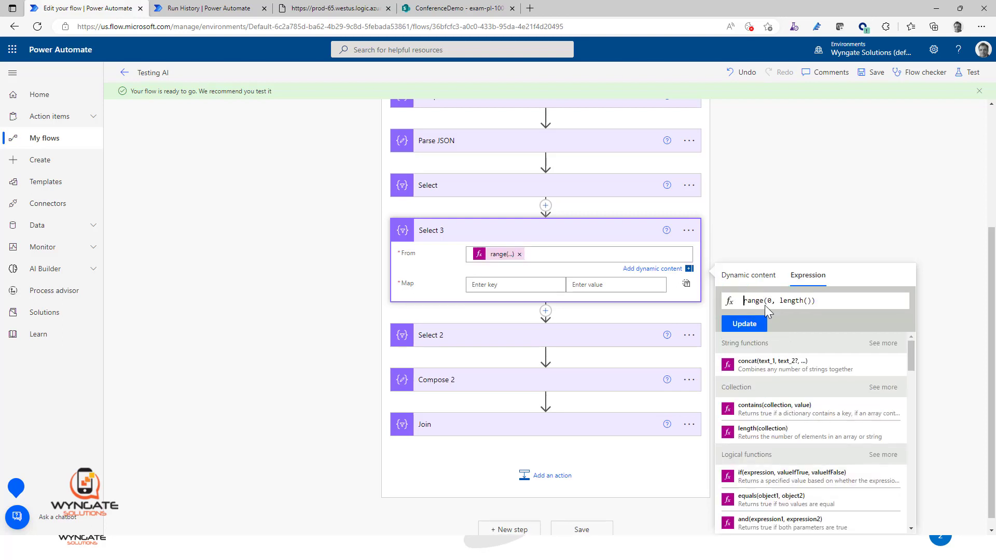
click(807, 301)
click(761, 280)
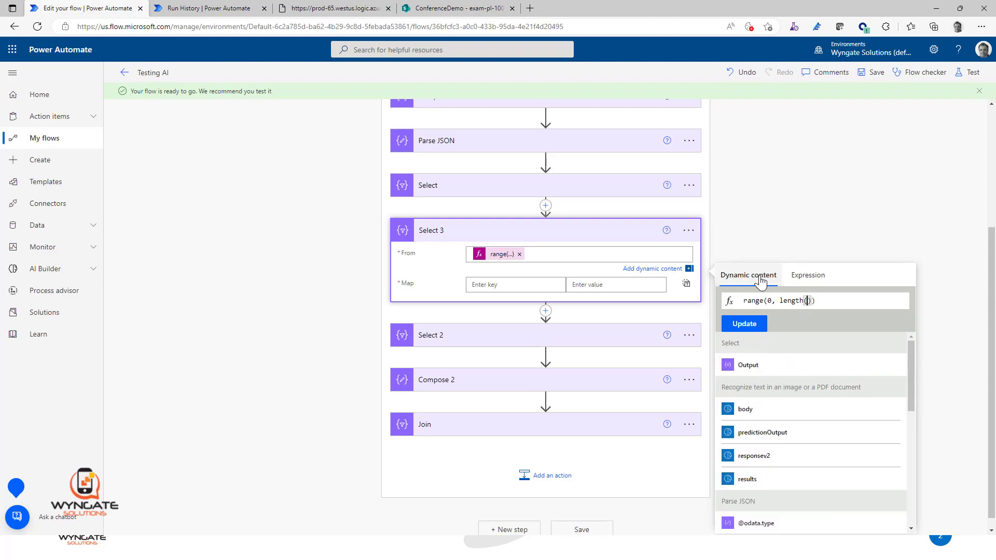
click(749, 364)
click(744, 324)
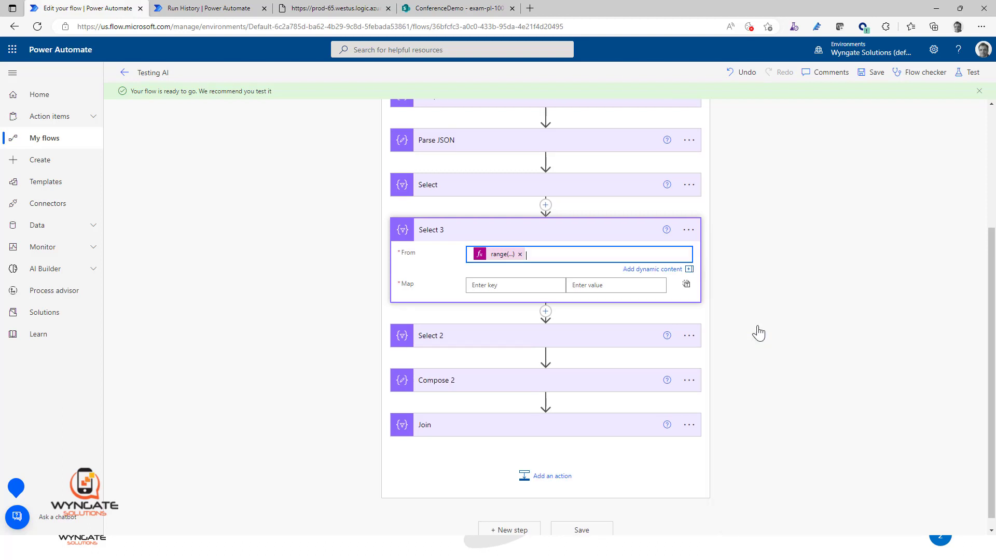
Step: Map a key named index in Select 3 to the expression item()
click(477, 254)
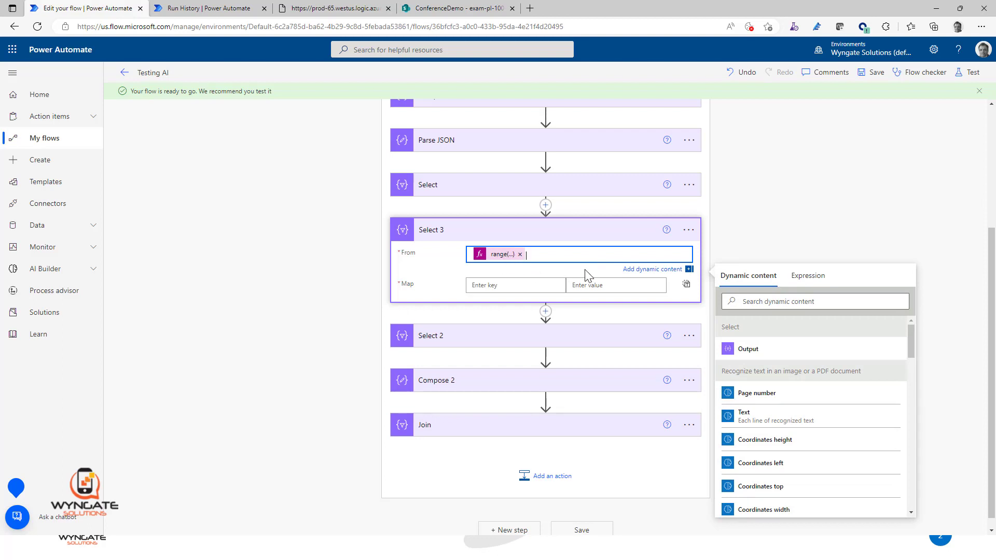
click(498, 285)
text(index)
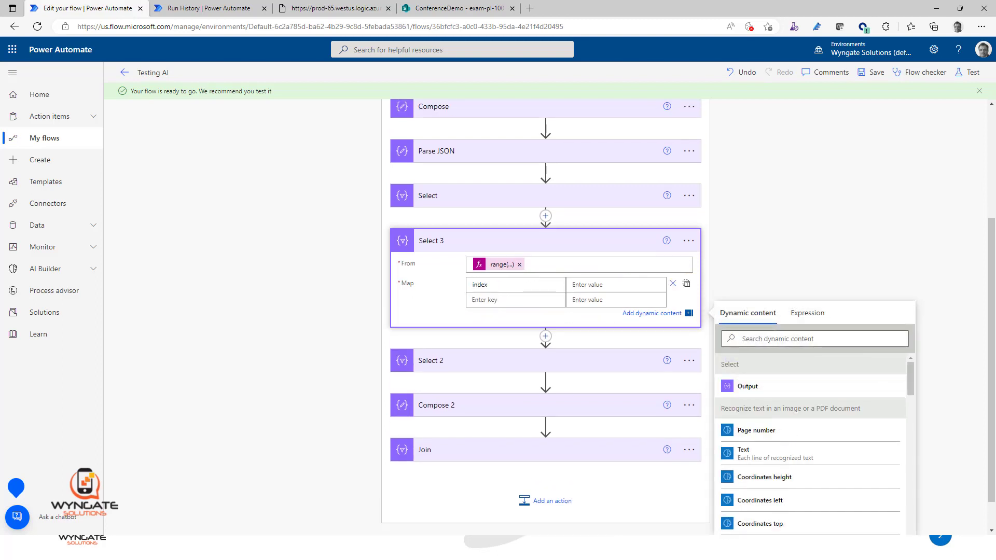
click(620, 284)
click(807, 313)
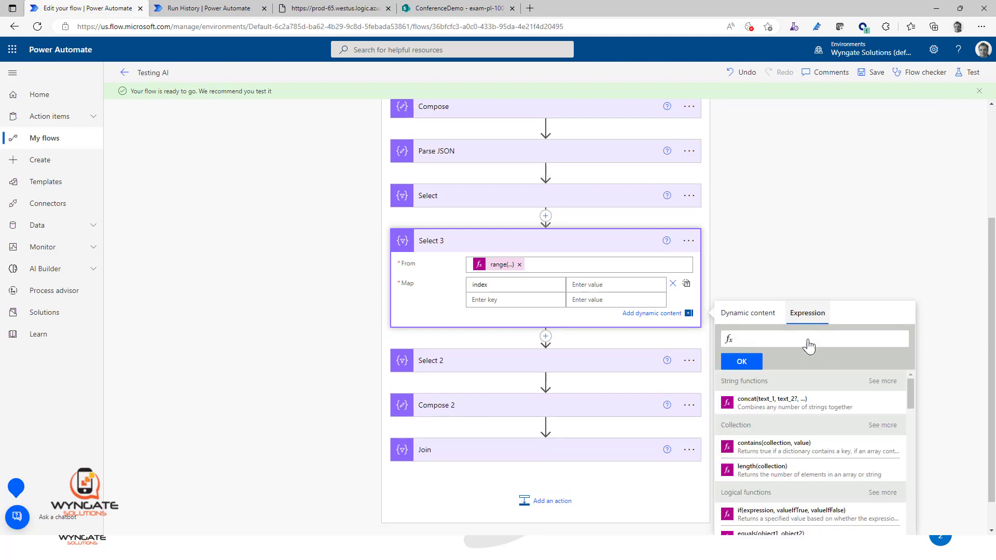
text(item())
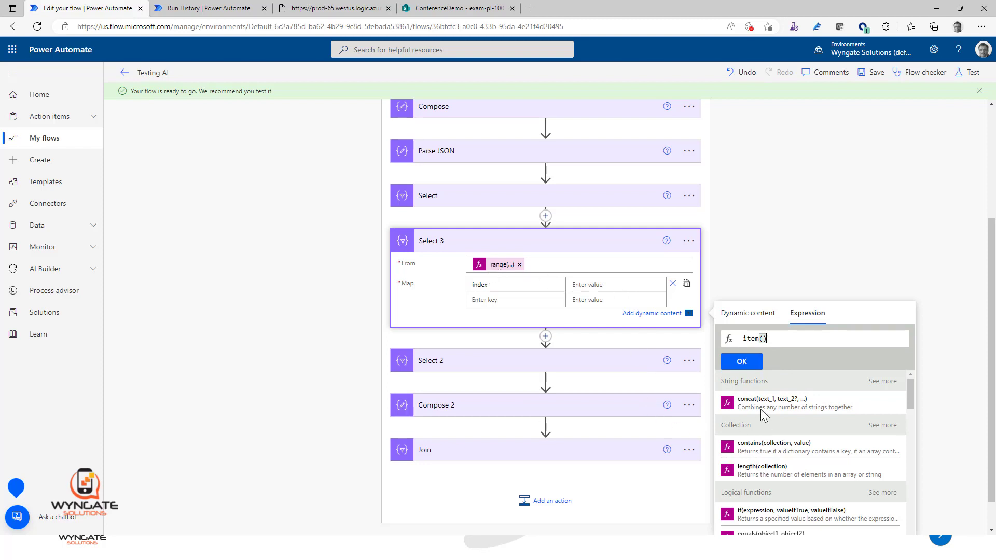
click(740, 362)
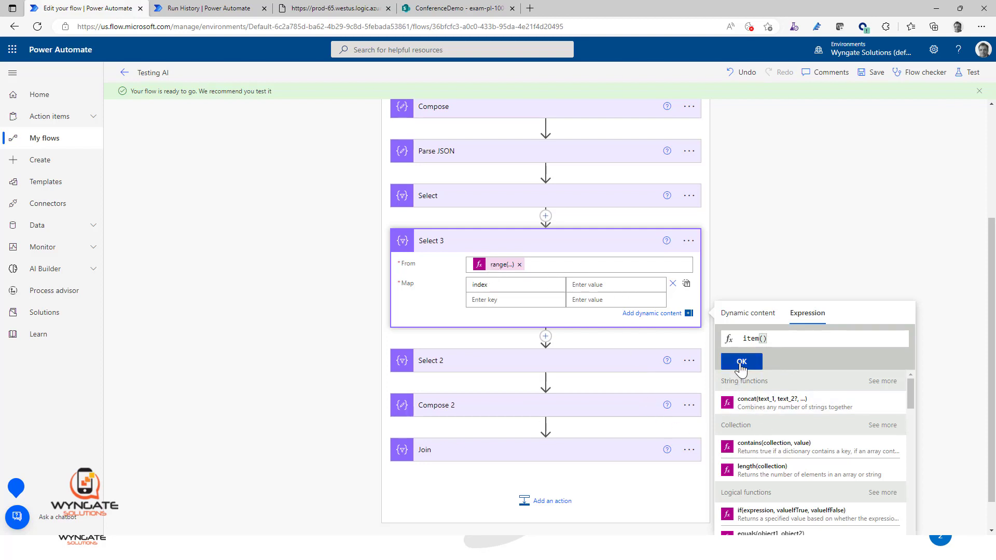
Step: Add a text key to Select 3's map and enter body('Select')[item()] in its value's expression editor
click(504, 299)
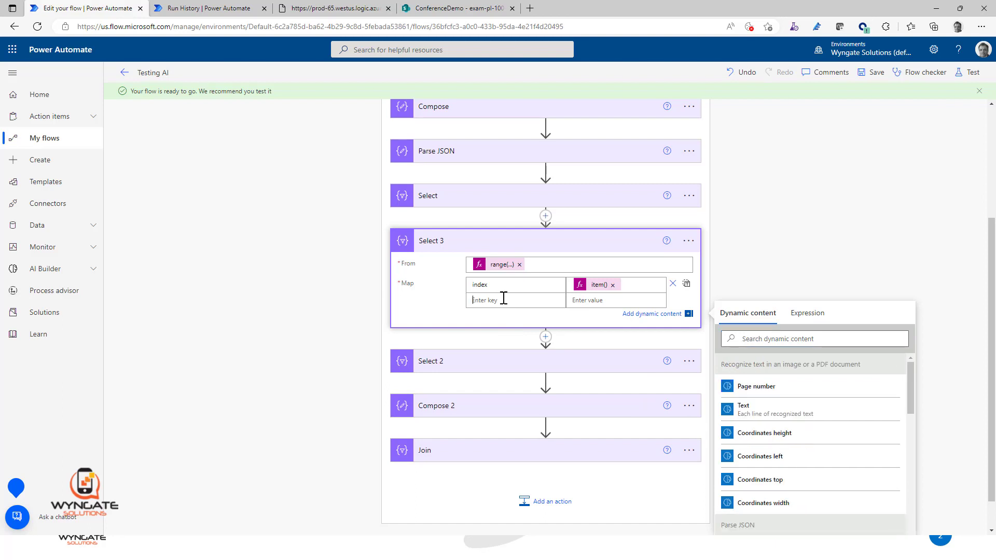
text(tez)
text(text)
click(608, 300)
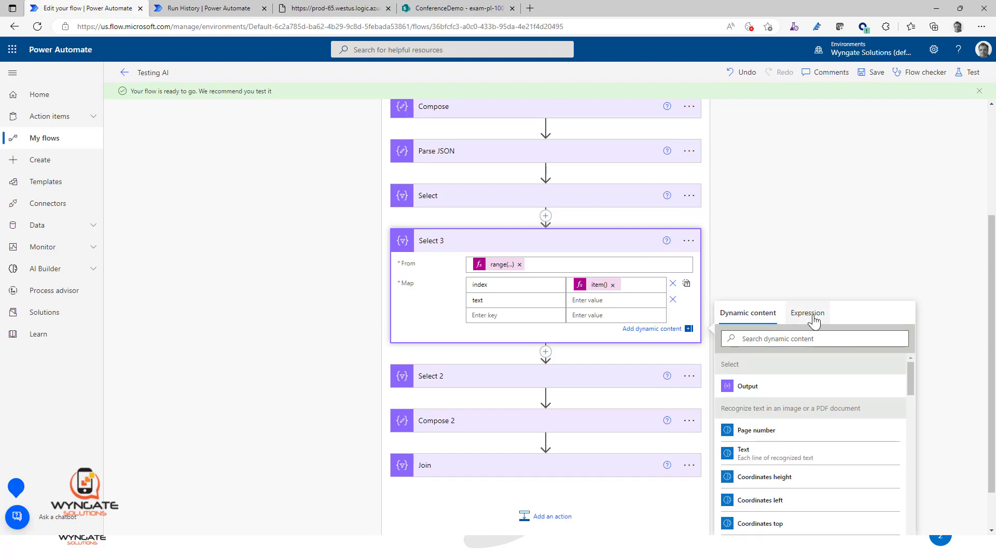
click(813, 321)
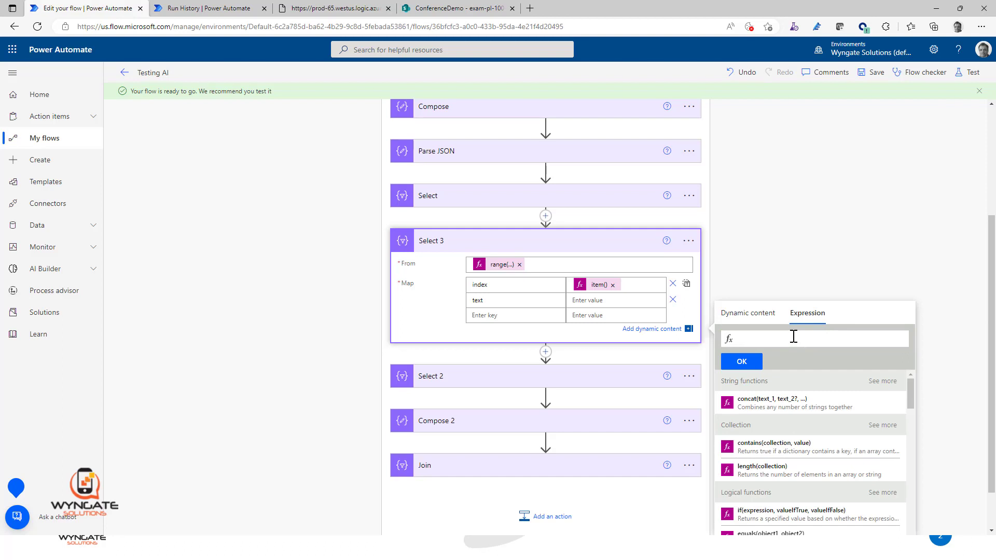
text(body())
text(Select)
text(')
text([])
text(item())
Step: Check the text property in the run's Select output, and complete the text value as body('Select')[item()]['text']
click(205, 9)
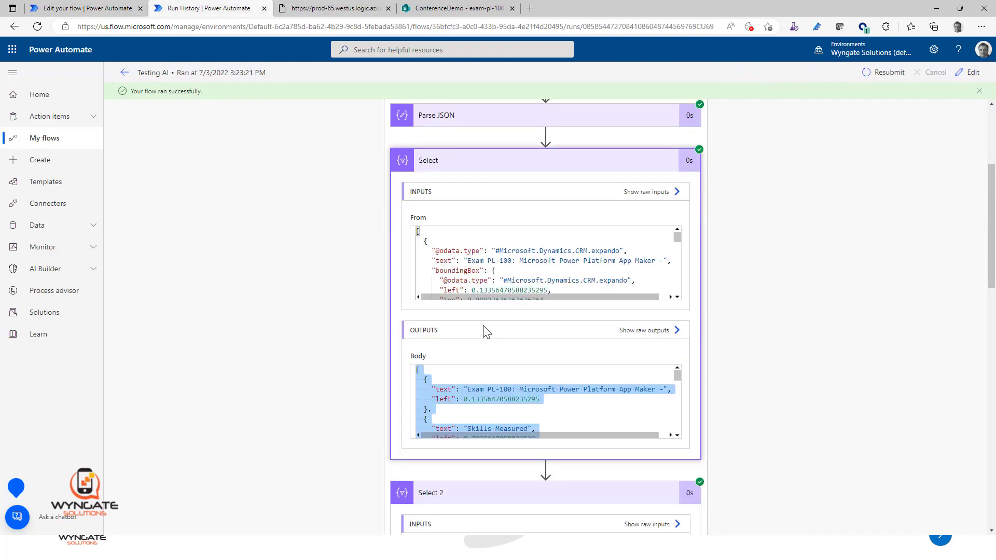
click(433, 389)
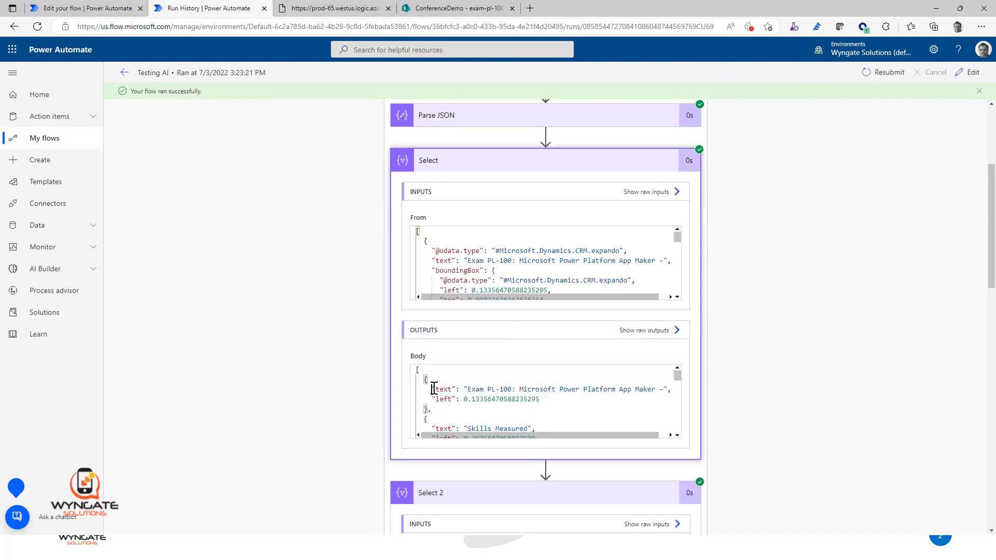
drag(432, 389, 697, 396)
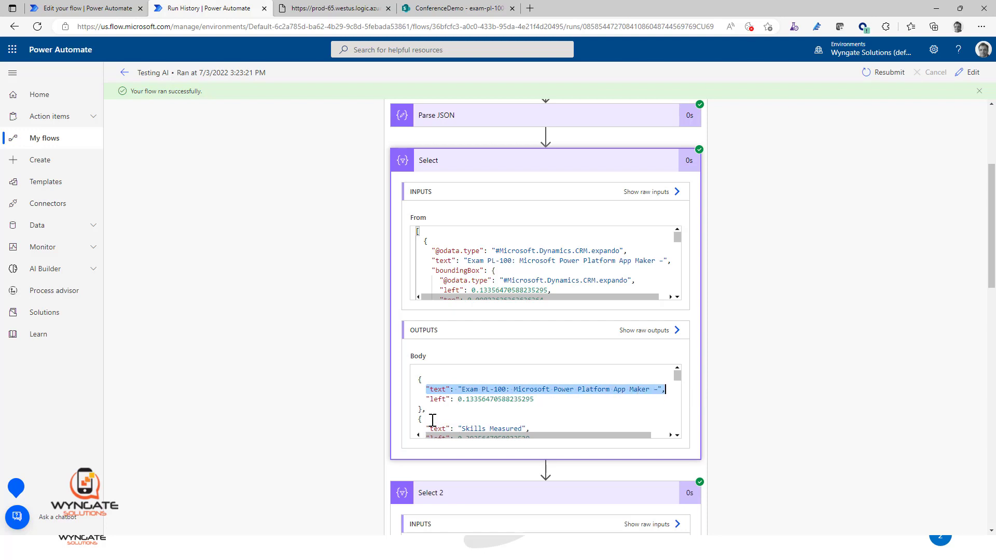
click(83, 7)
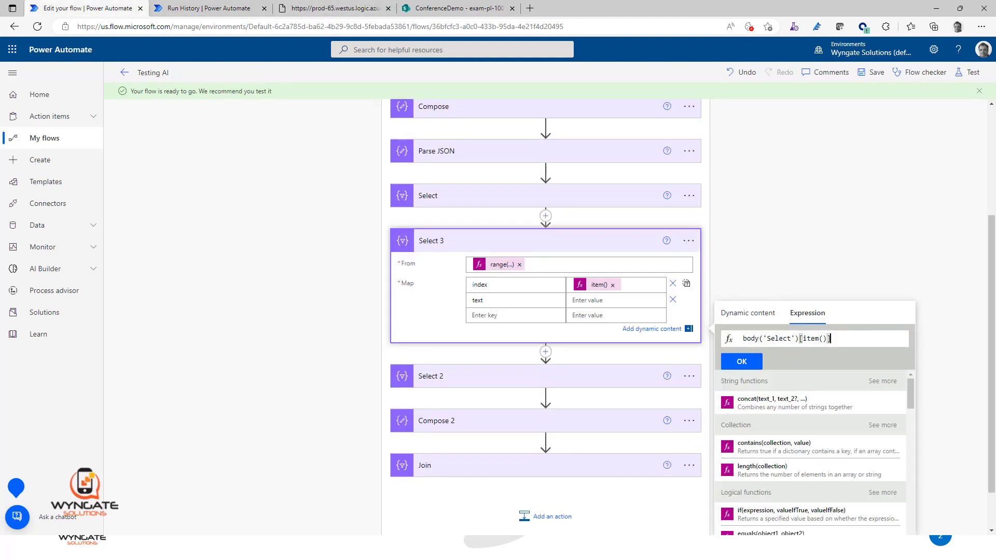
text(['text')
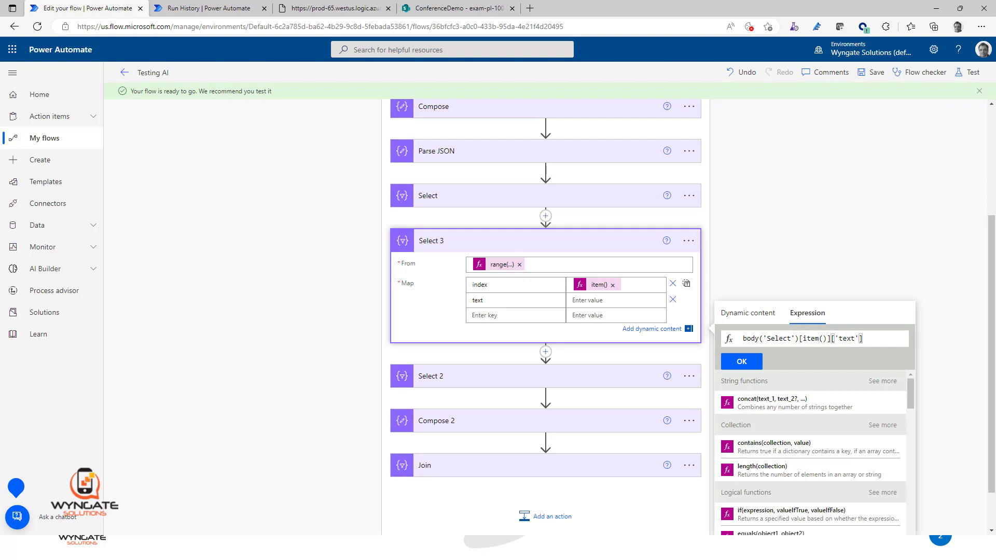
click(771, 313)
click(812, 312)
click(745, 362)
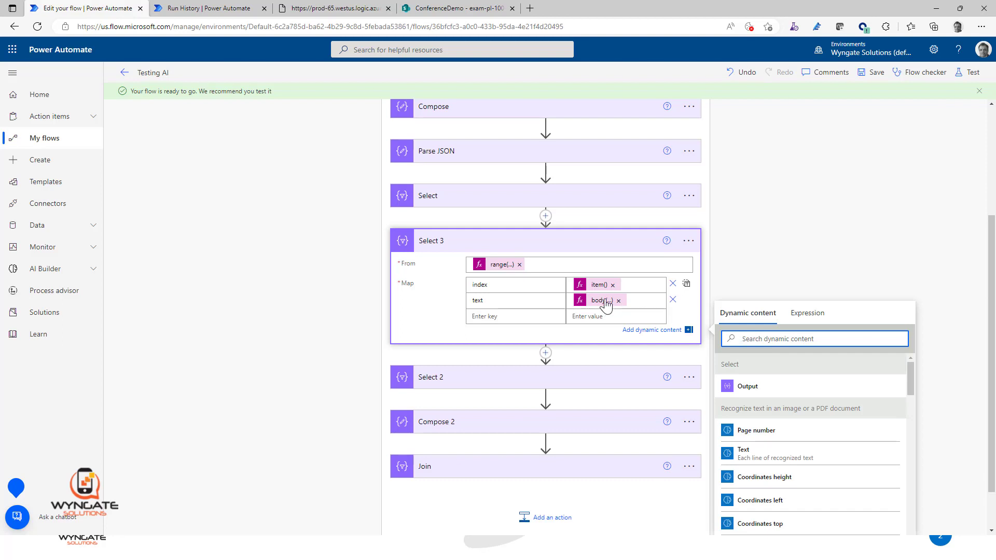
Step: Add a left key to Select 3's map and copy the text value's expression for its value
click(507, 316)
scroll(811, 389, down, 1)
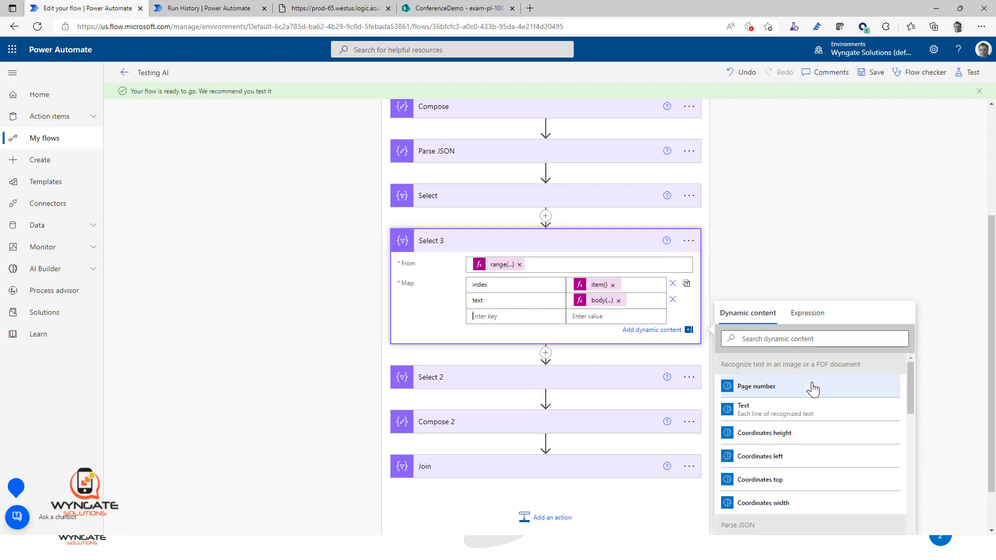
text(left)
key(Tab)
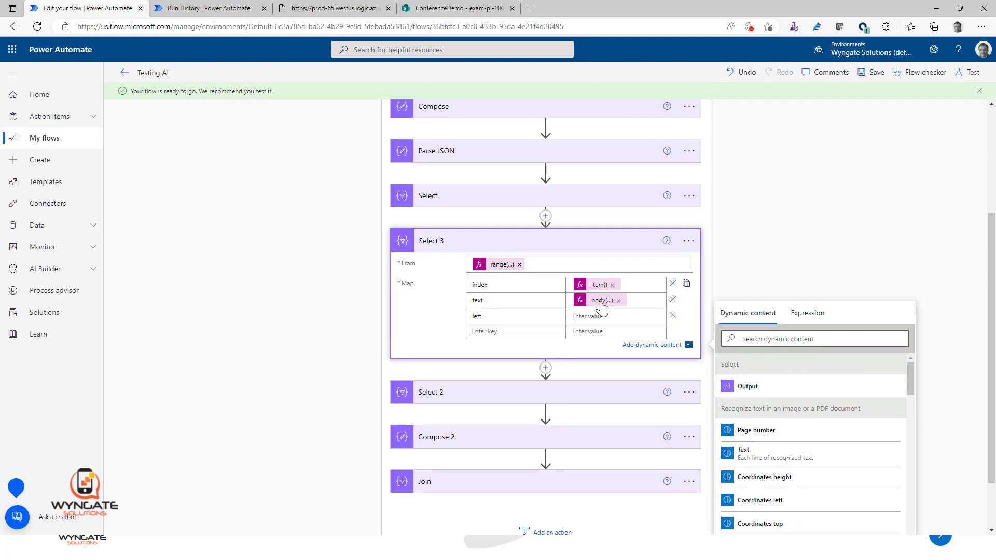
click(601, 302)
drag(865, 339, 722, 340)
key(ctrl+c)
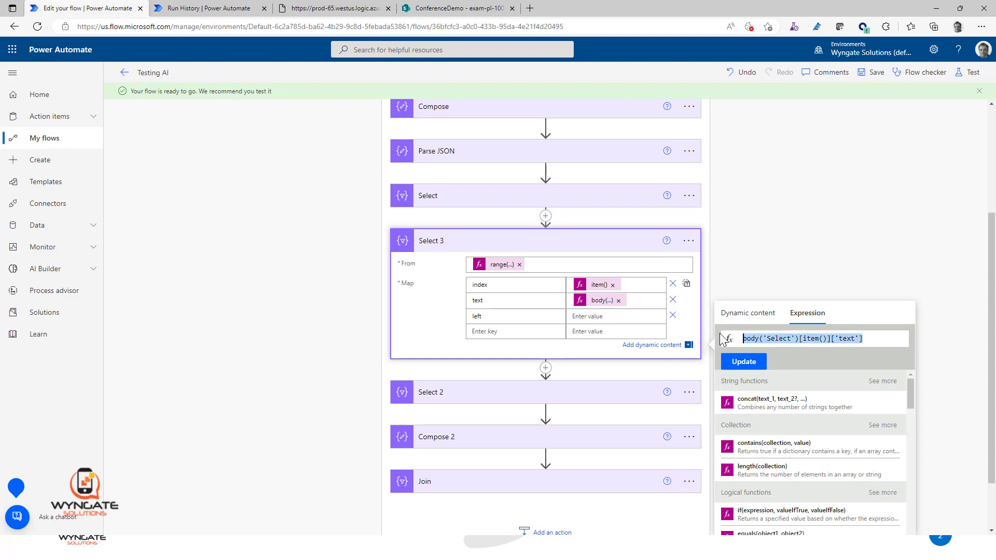
click(601, 317)
key(ctrl+v)
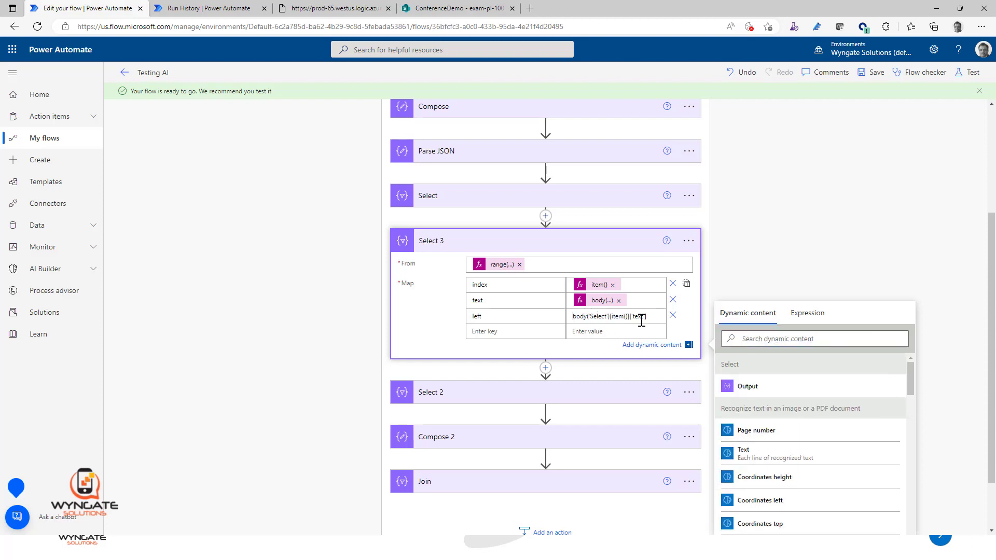
drag(651, 316, 530, 316)
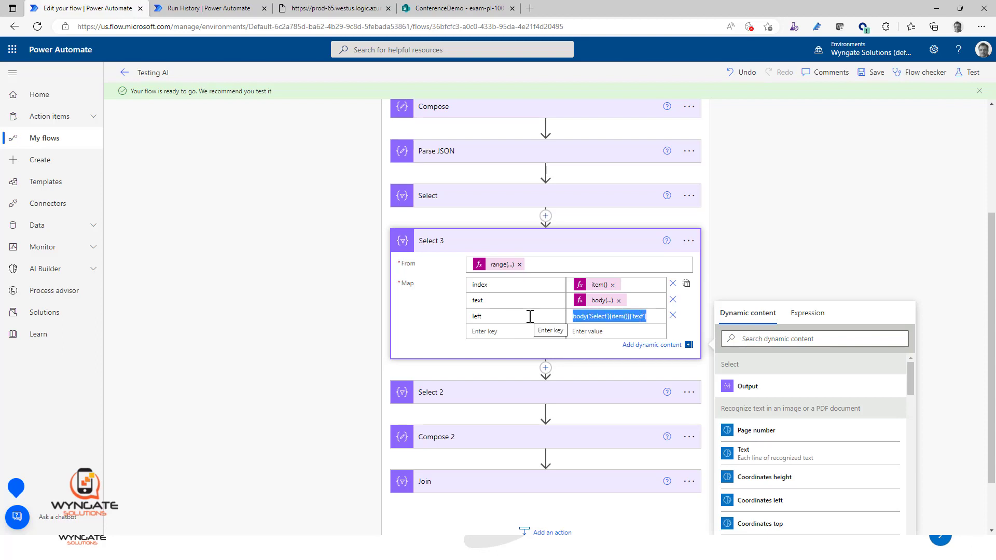
key(ctrl+x)
Step: Set the left key's value in Select 3 to the copied expression body('Select')[item()]['text']
click(808, 315)
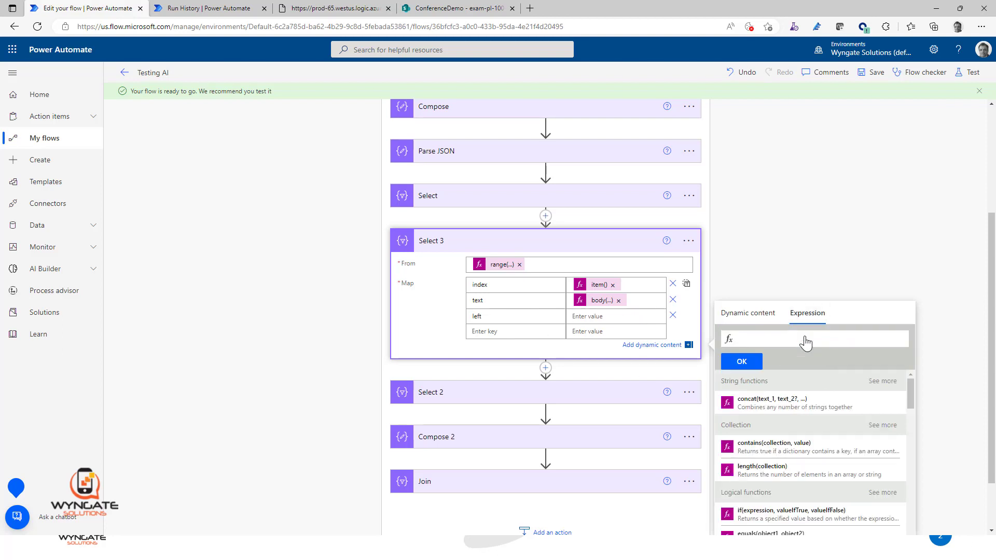
key(ctrl+v)
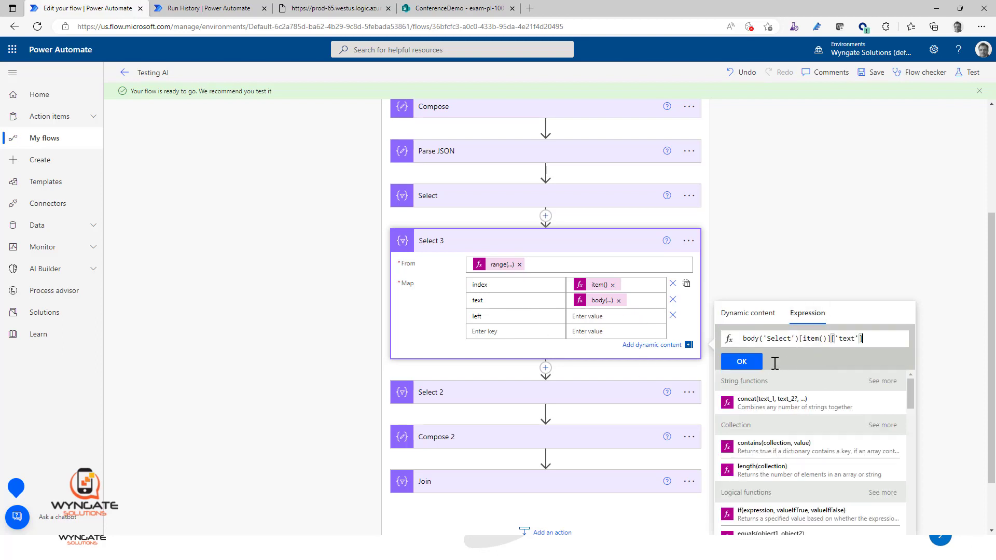
click(749, 366)
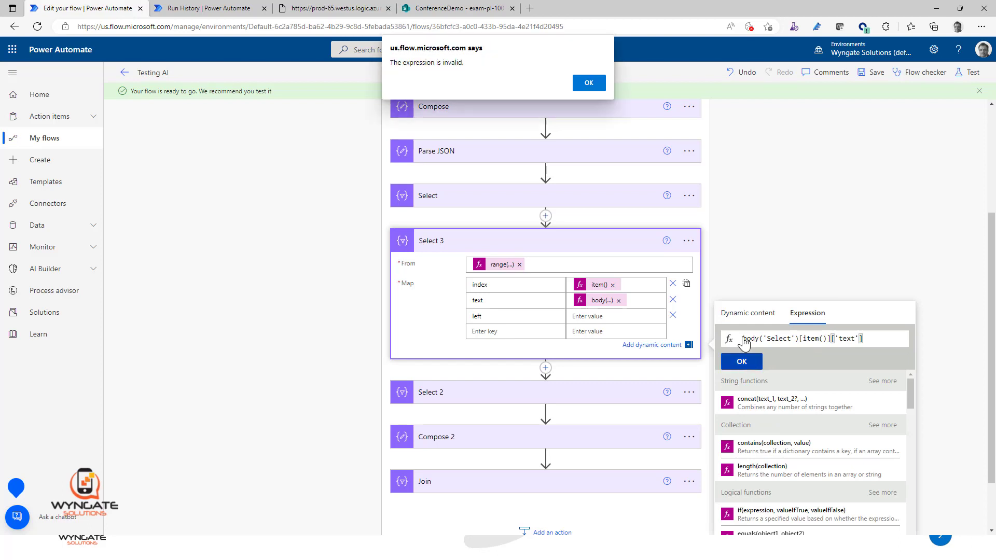
click(579, 84)
click(747, 314)
click(809, 314)
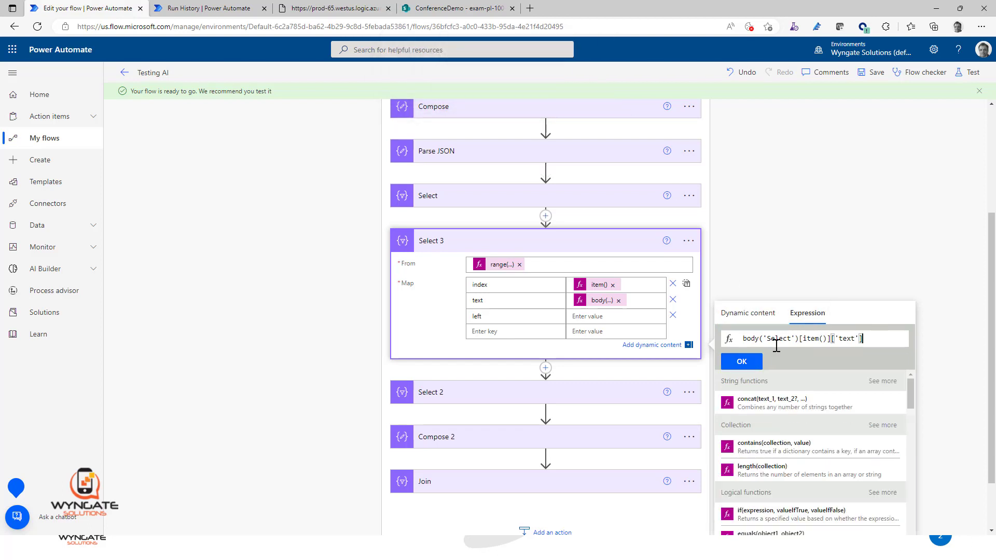
click(742, 361)
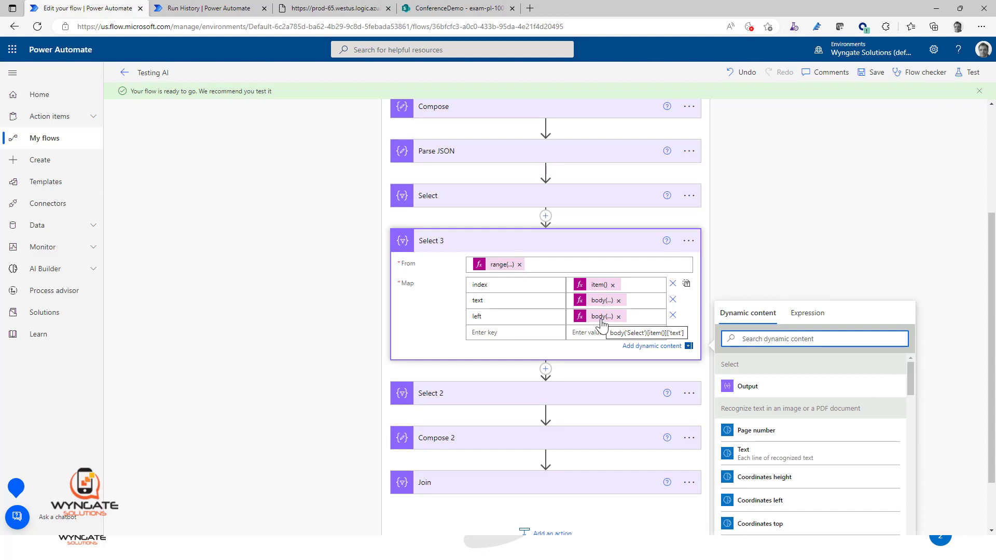
Step: Change the left key's expression to body('Select')[item()]['left'] and save the flow
click(601, 317)
click(842, 339)
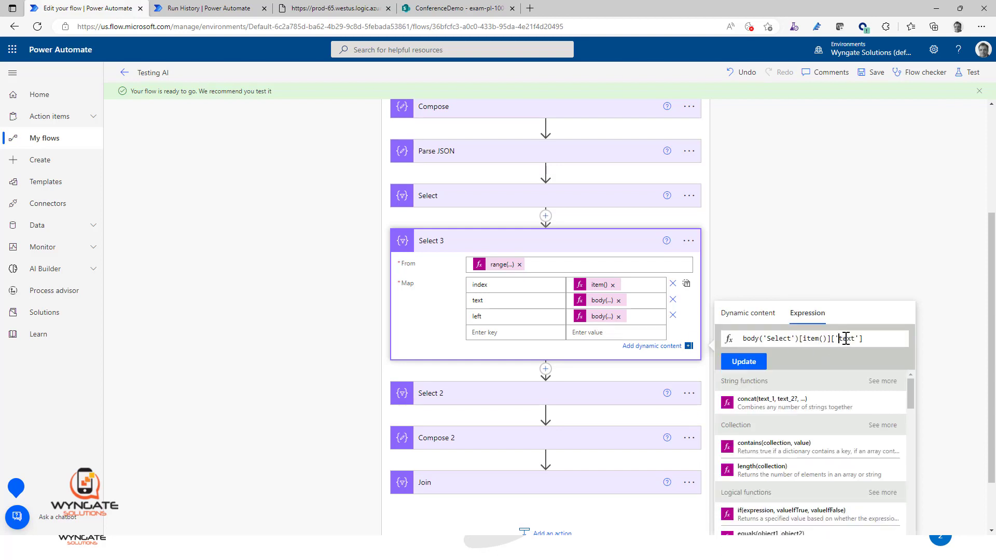
double_click(845, 338)
text(left)
click(743, 362)
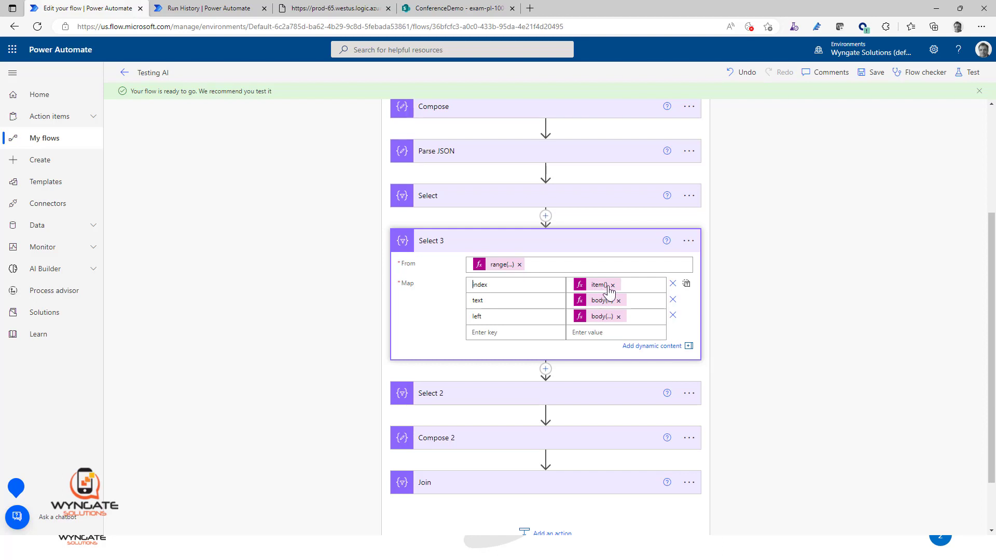
click(875, 76)
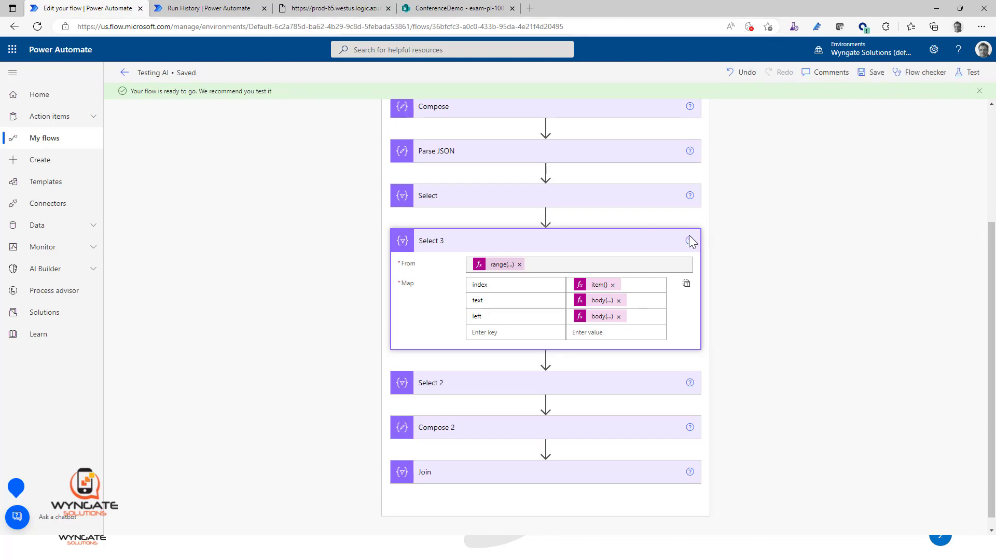
Step: Rename the Select 3 action as Select Insert Index and save the flow
click(693, 245)
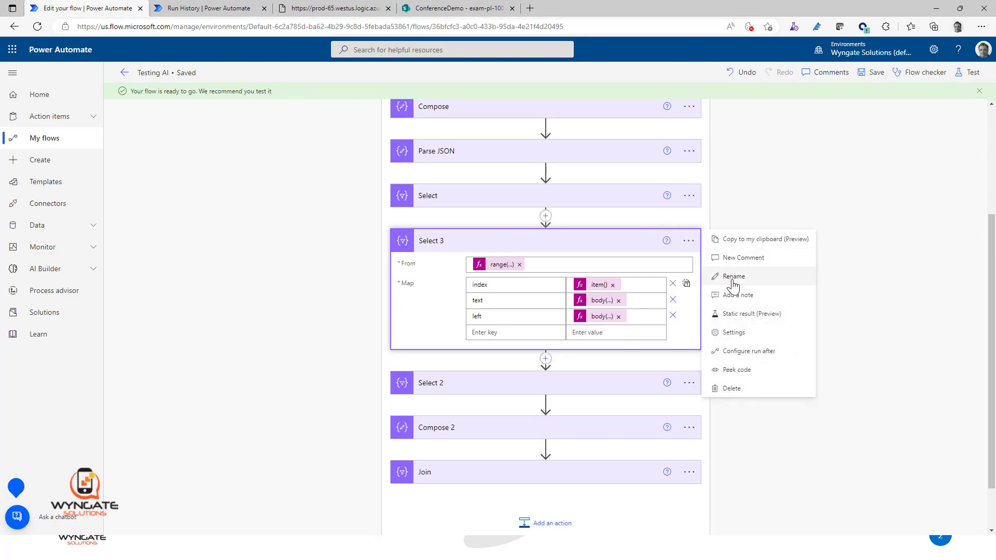
key(Return)
click(488, 241)
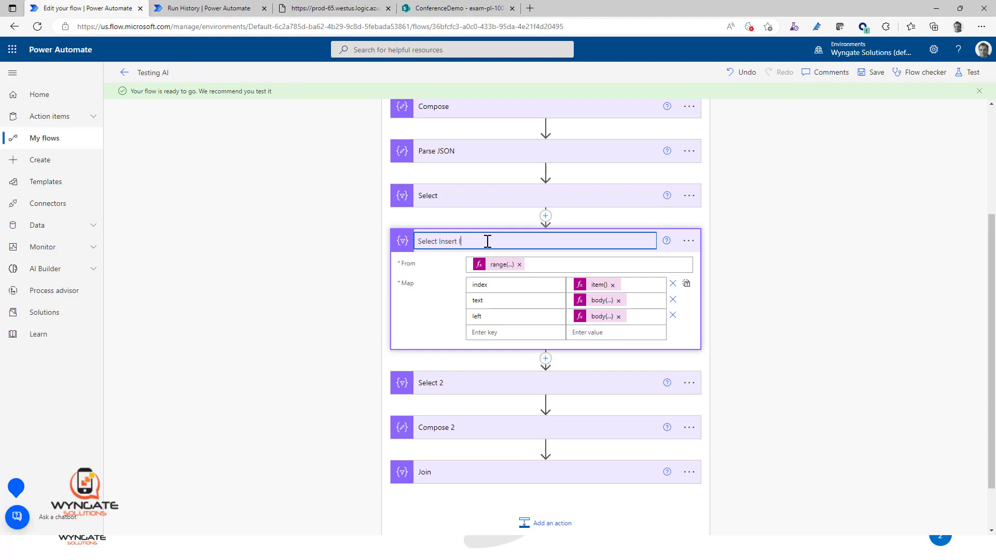
click(793, 240)
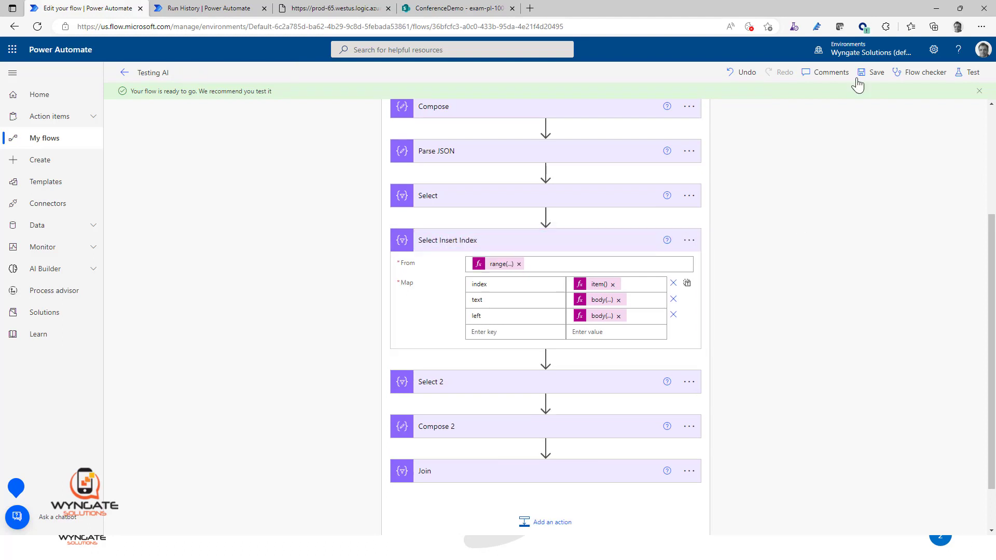
click(874, 78)
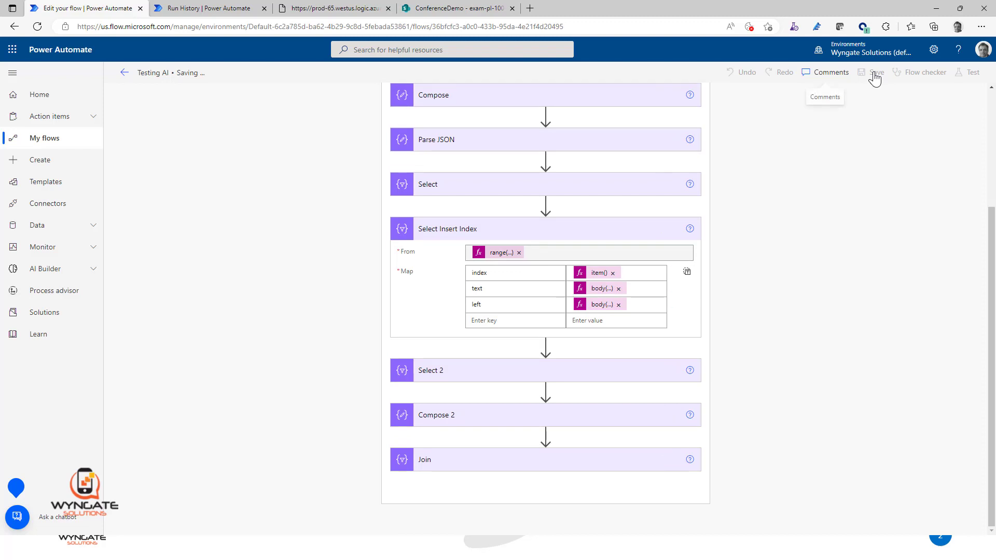
Step: Resubmit the previous Testing AI run from its run history and expand its Apply to each loop
click(227, 10)
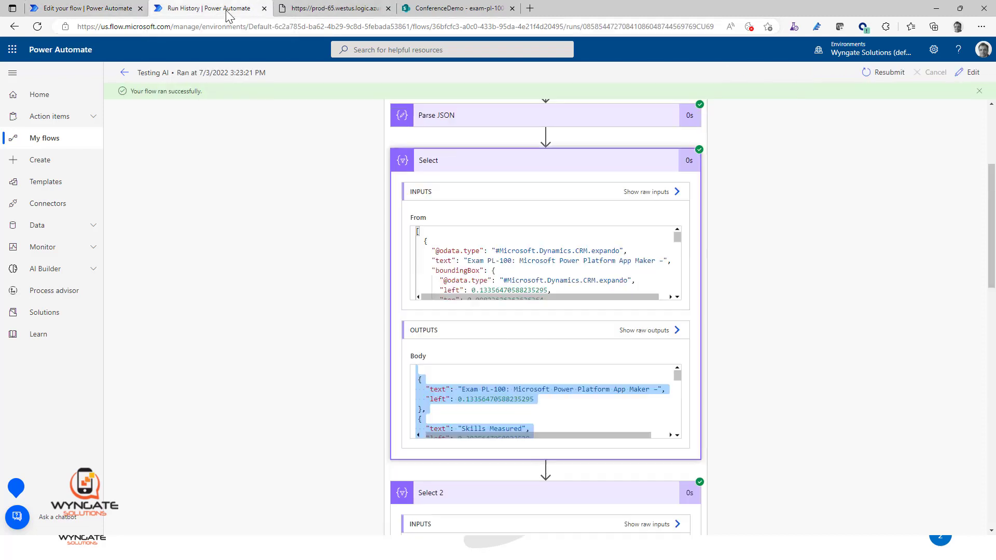
click(878, 76)
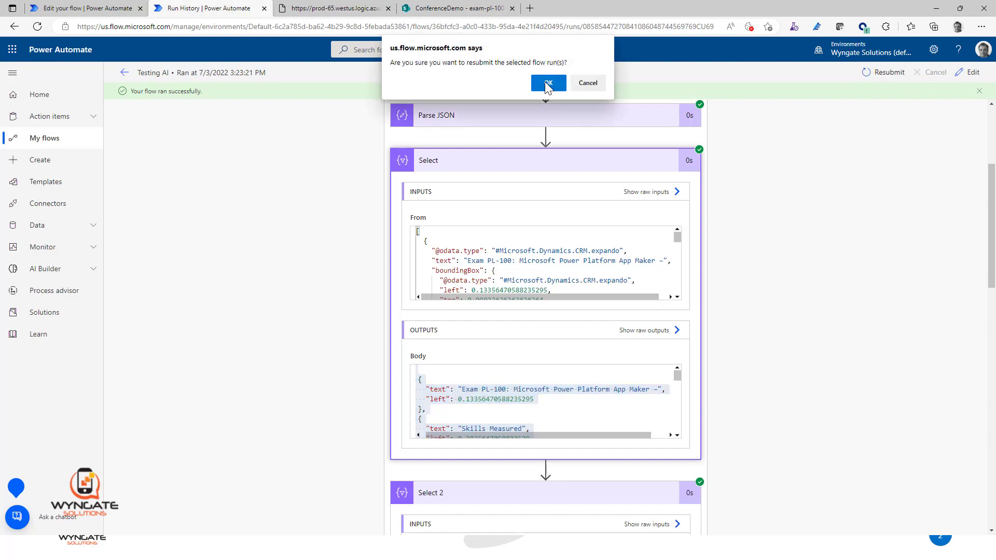
click(545, 82)
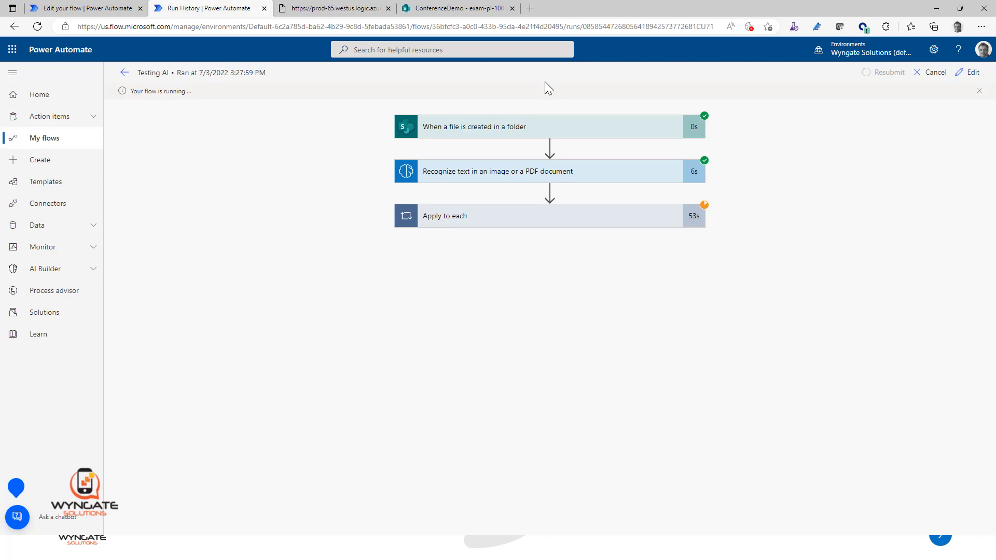
click(603, 227)
scroll(762, 376, down, 2)
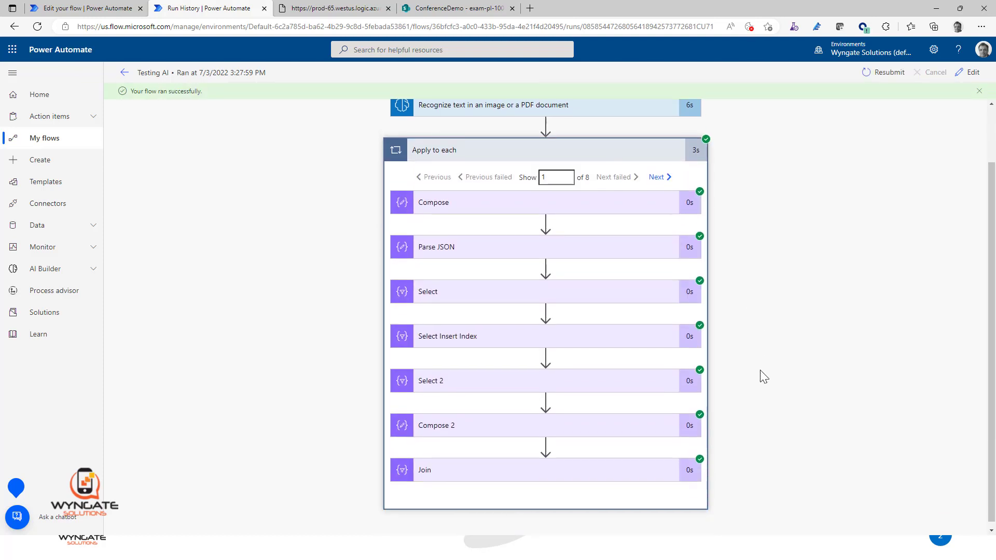
Step: Examine the Select Insert Index inputs and outputs in the first iteration, checking the index, text and left of each entry
click(478, 337)
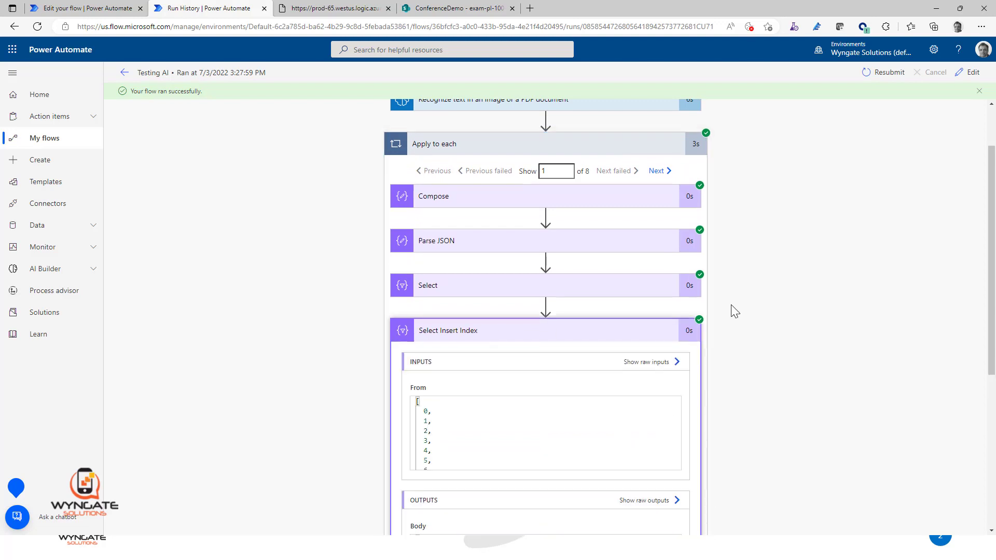
scroll(730, 303, down, 5)
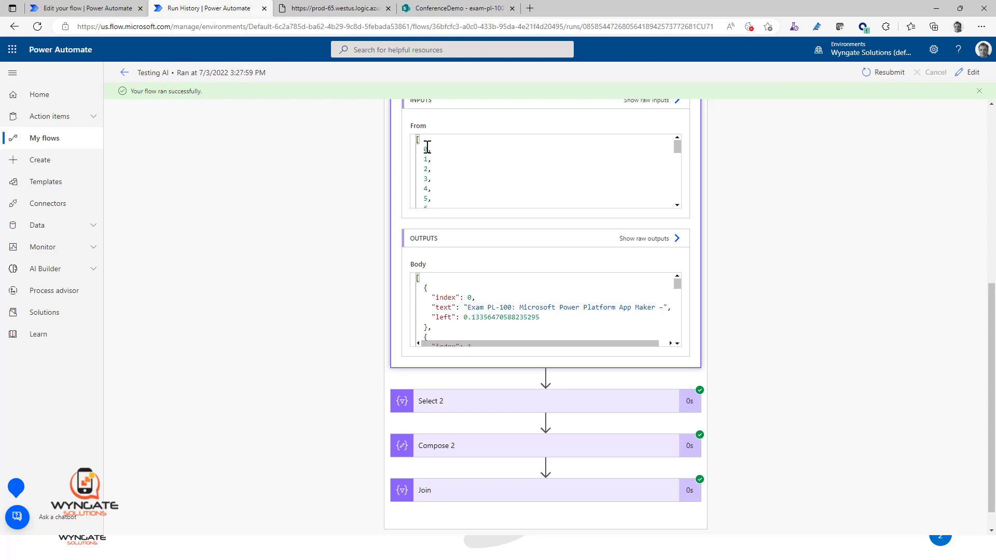
drag(428, 146, 417, 213)
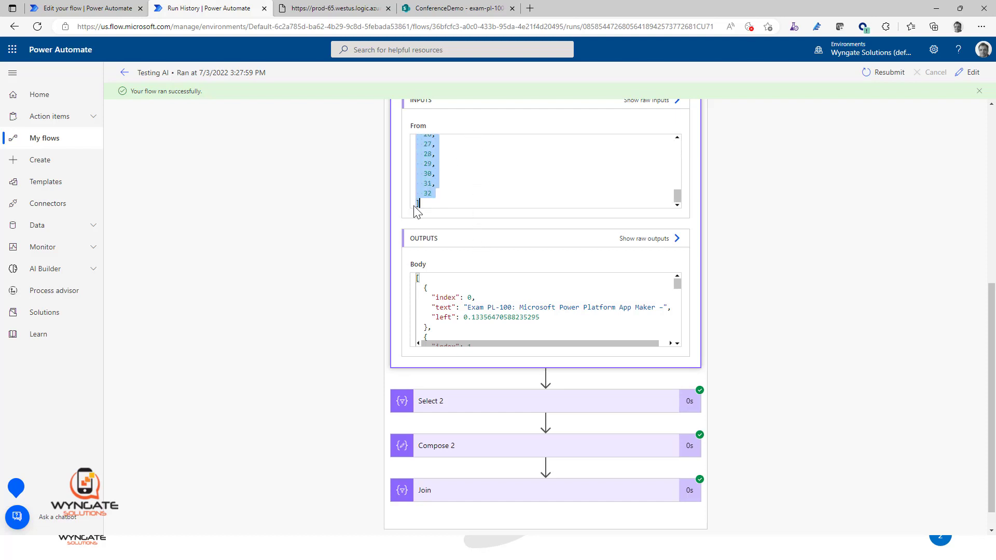
click(470, 298)
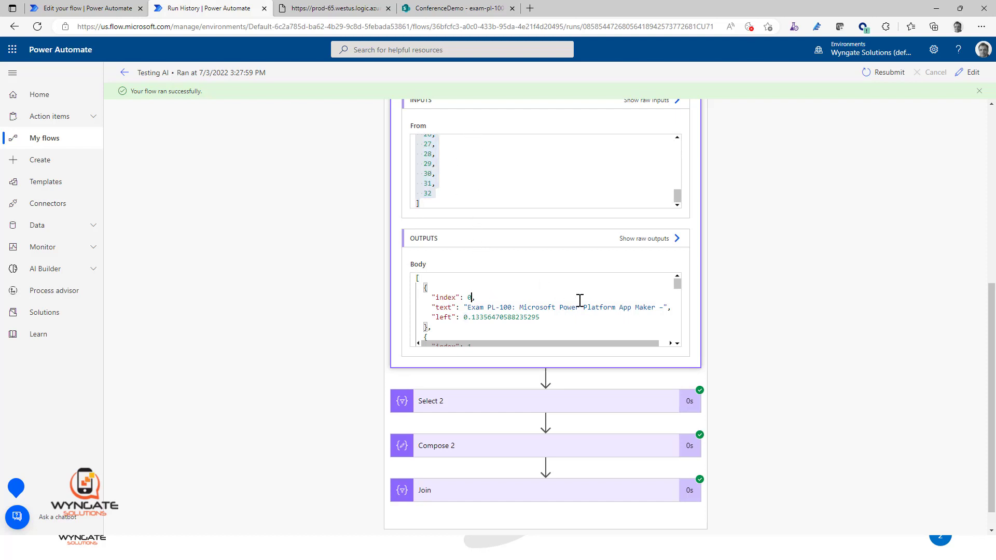
scroll(580, 300, down, 2)
scroll(565, 305, up, 1)
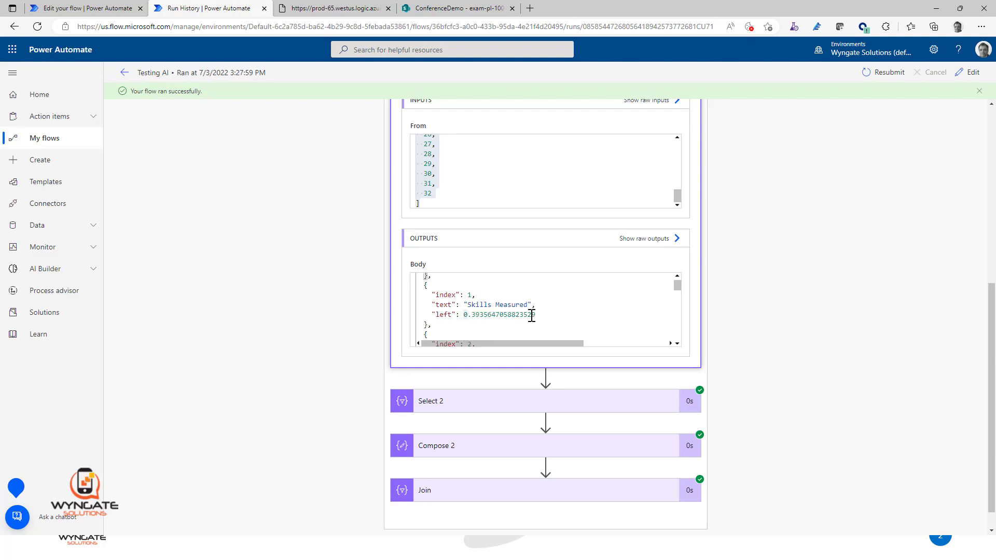
scroll(532, 316, up, 1)
scroll(537, 327, down, 2)
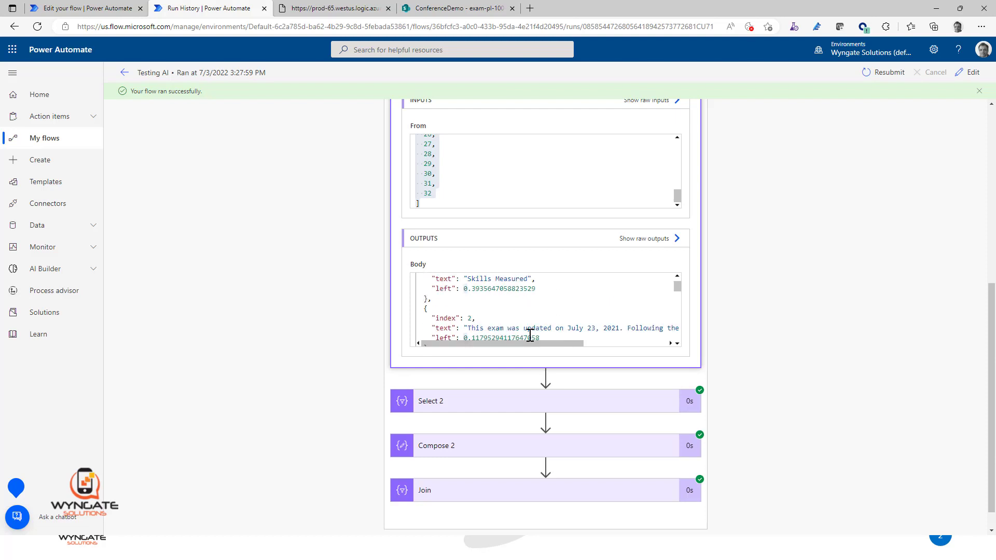
scroll(544, 322, down, 10)
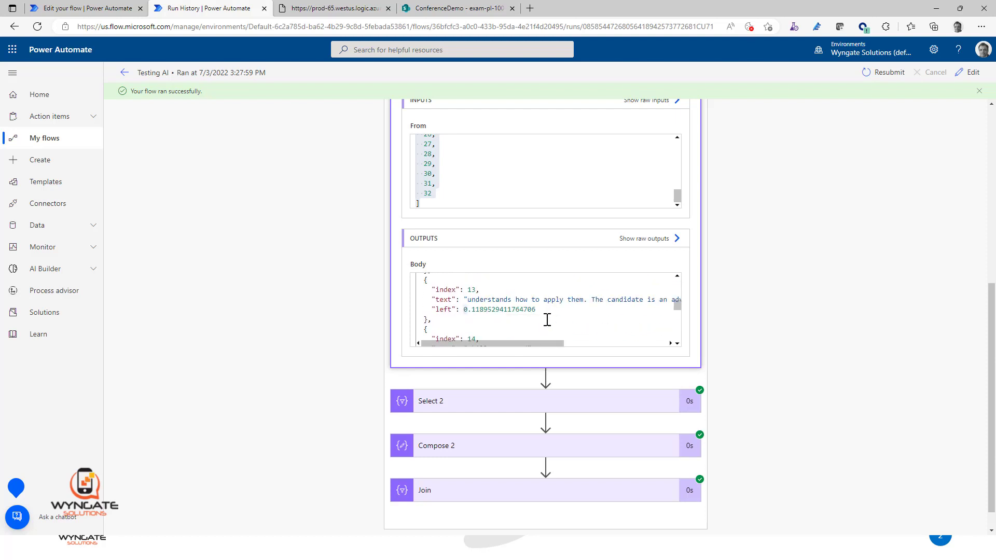
scroll(547, 320, down, 15)
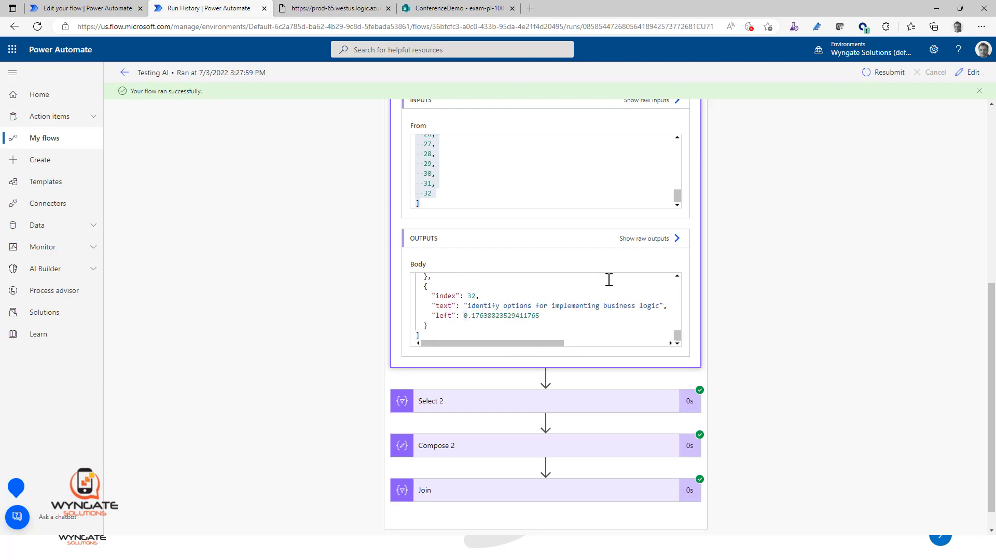
scroll(609, 325, up, 2)
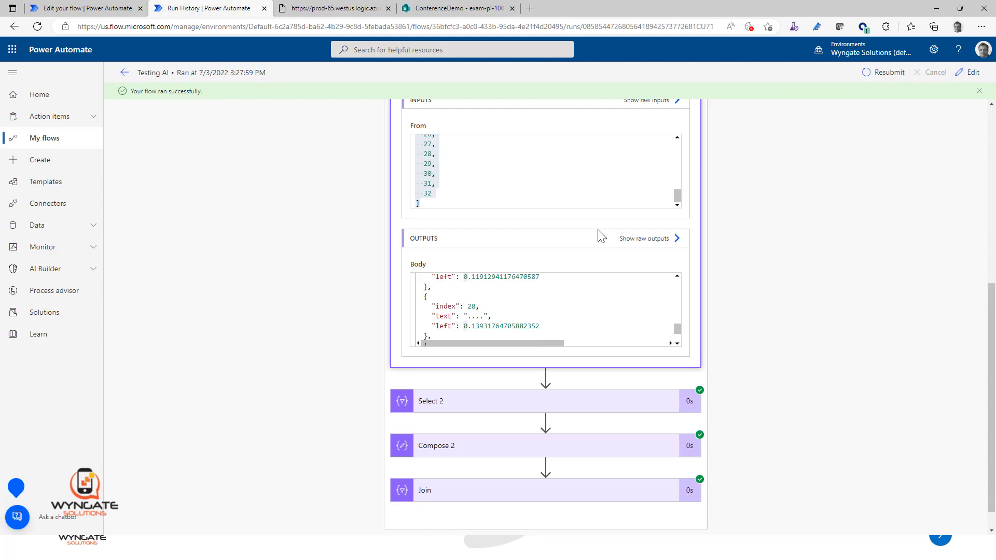
scroll(597, 231, up, 6)
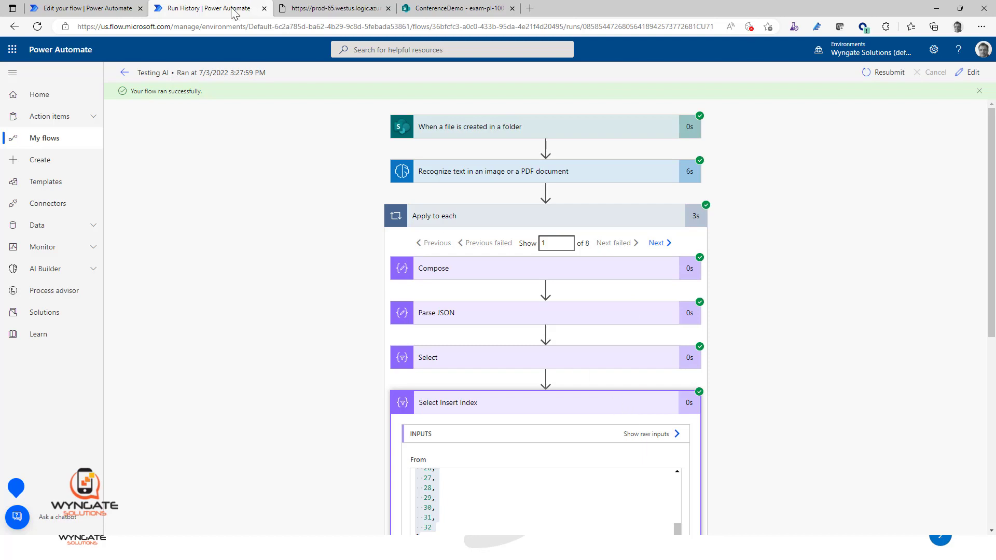
Step: Review the Select Insert Index output in the run history for the entry with index 1
click(95, 11)
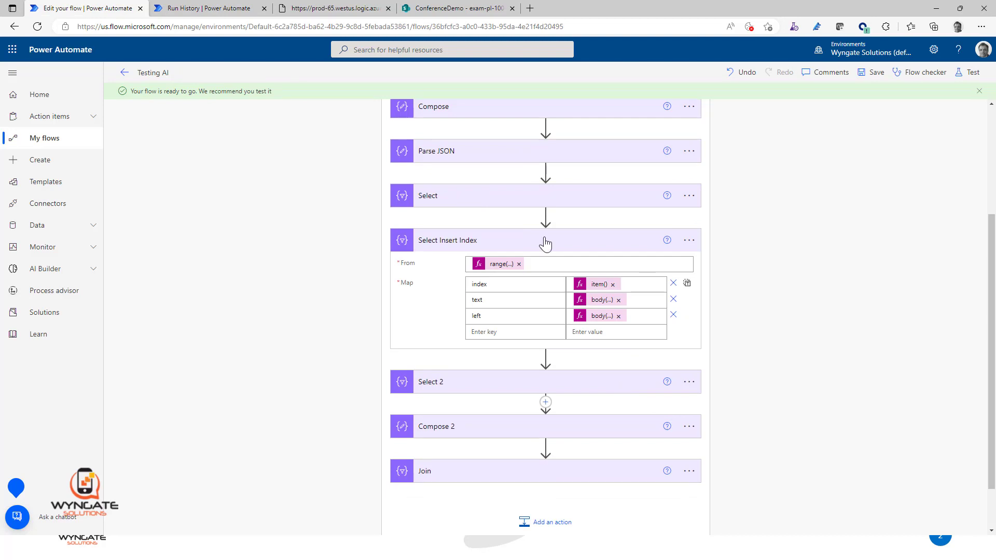
click(213, 9)
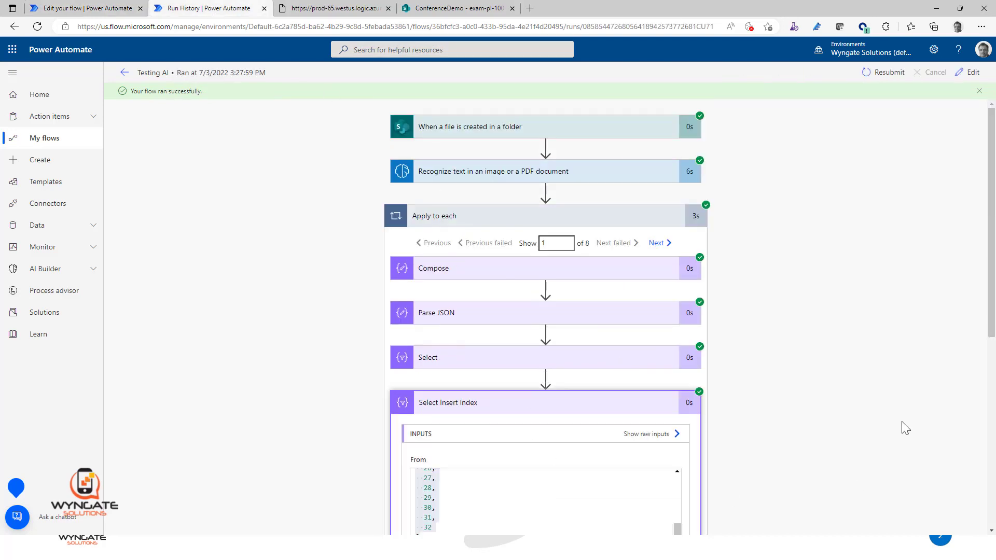
scroll(827, 363, down, 7)
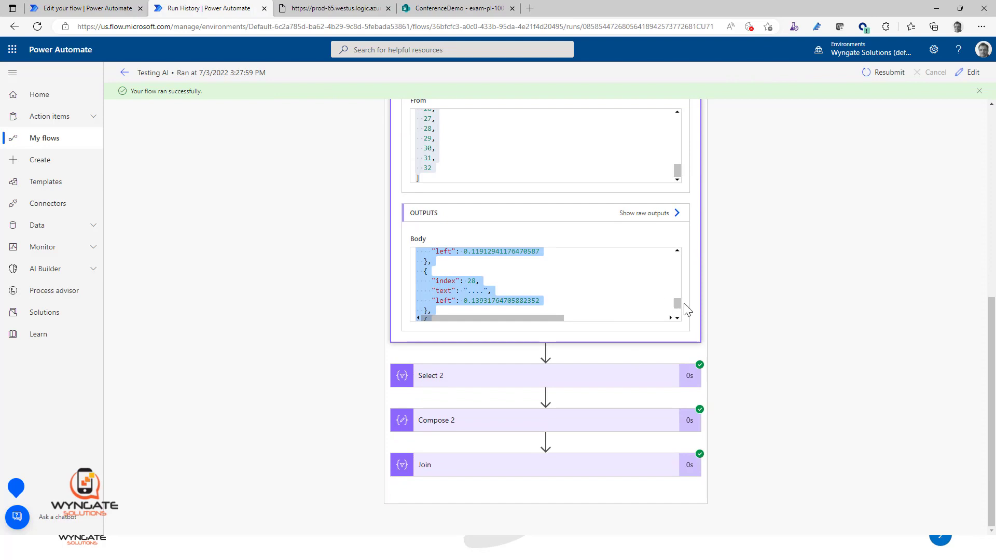
drag(677, 304, 678, 262)
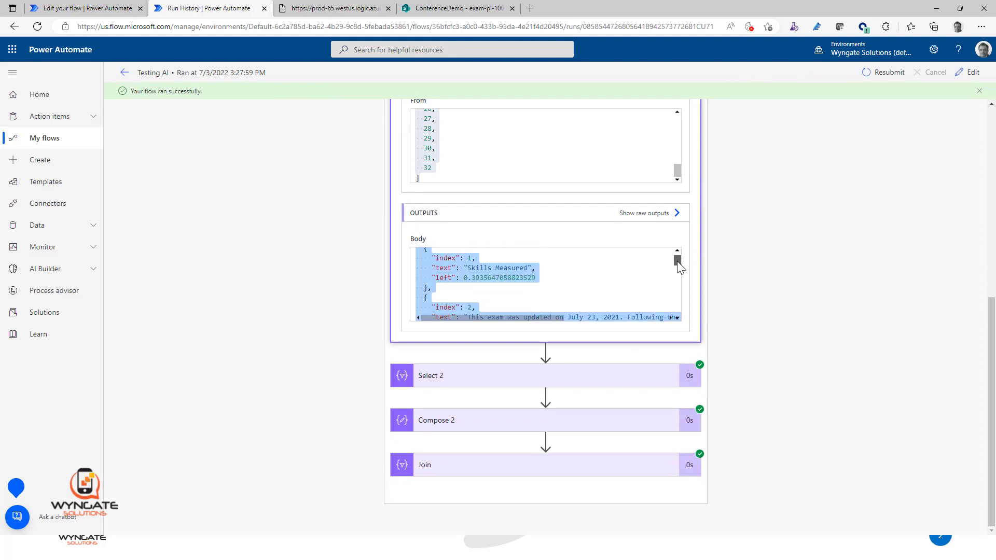
click(473, 257)
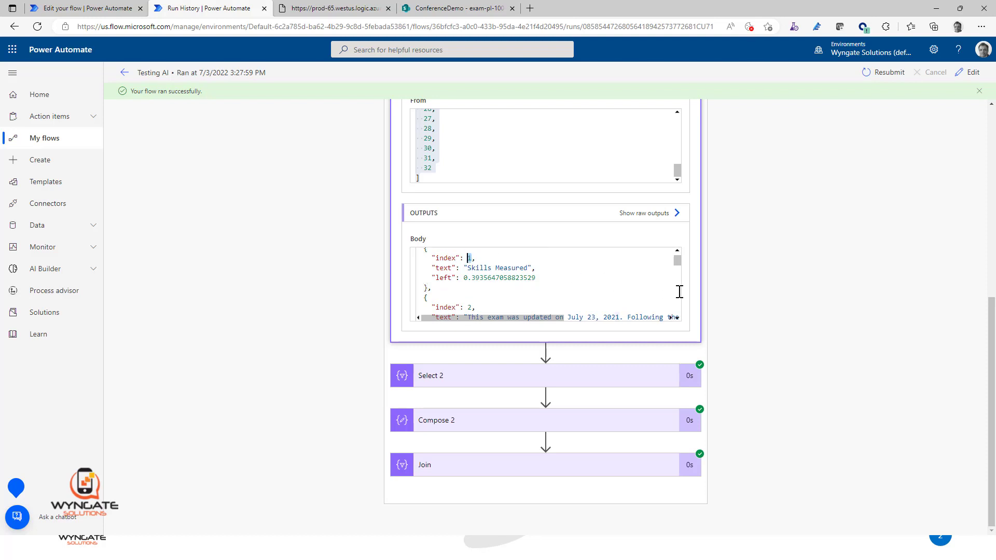
Step: Insert a Filter array action between Select Insert Index and Select 2, using the Select Insert Index output as its source array
click(78, 9)
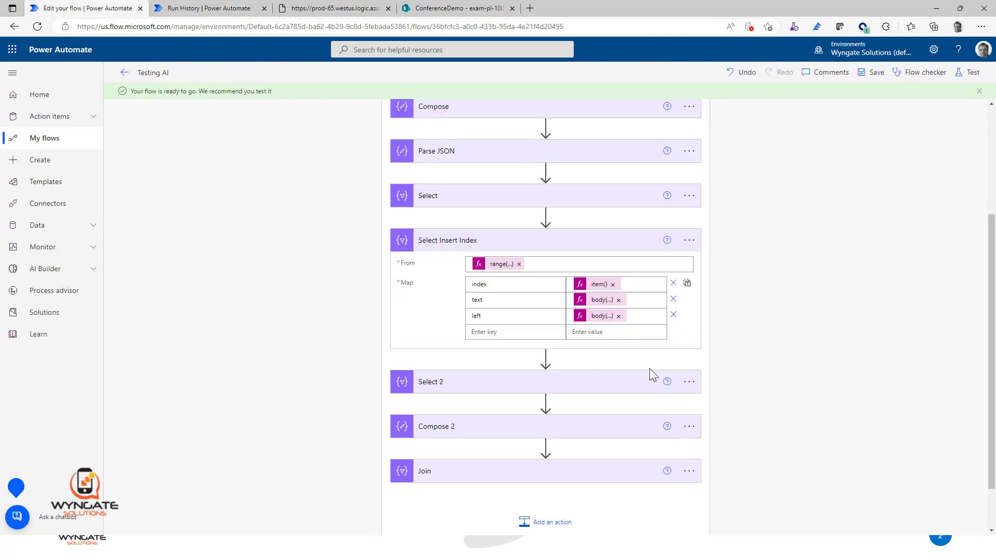
click(688, 381)
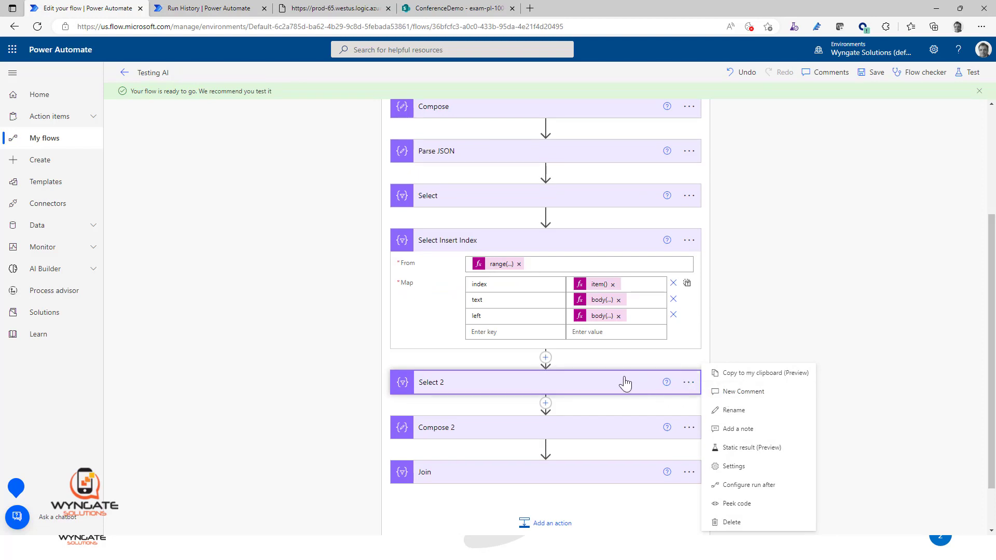
click(545, 357)
click(556, 374)
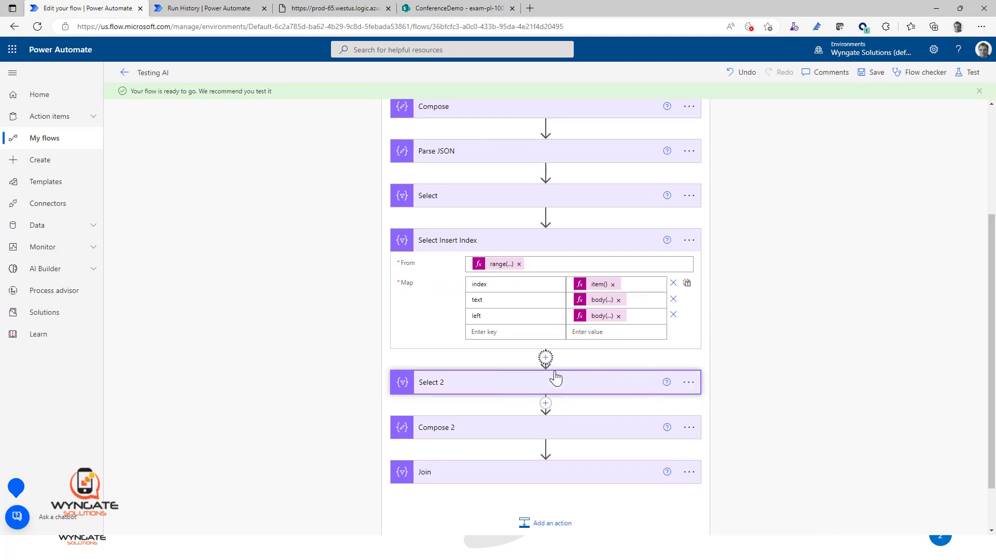
click(529, 311)
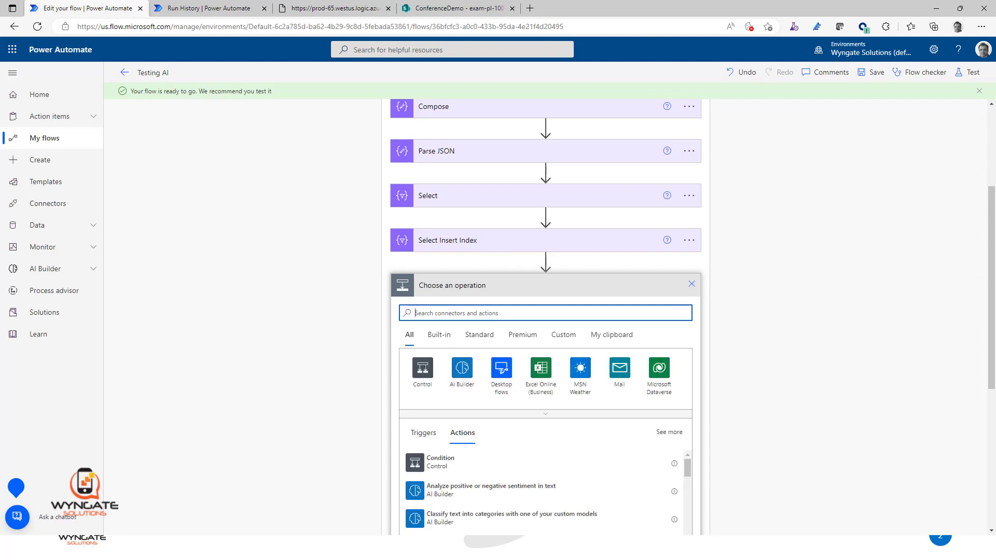
text(Filter)
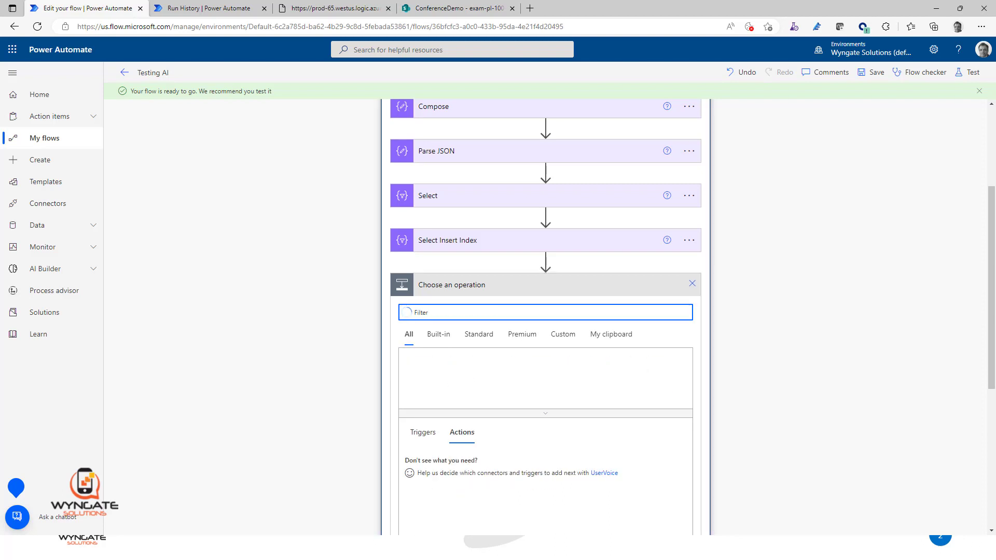
click(447, 468)
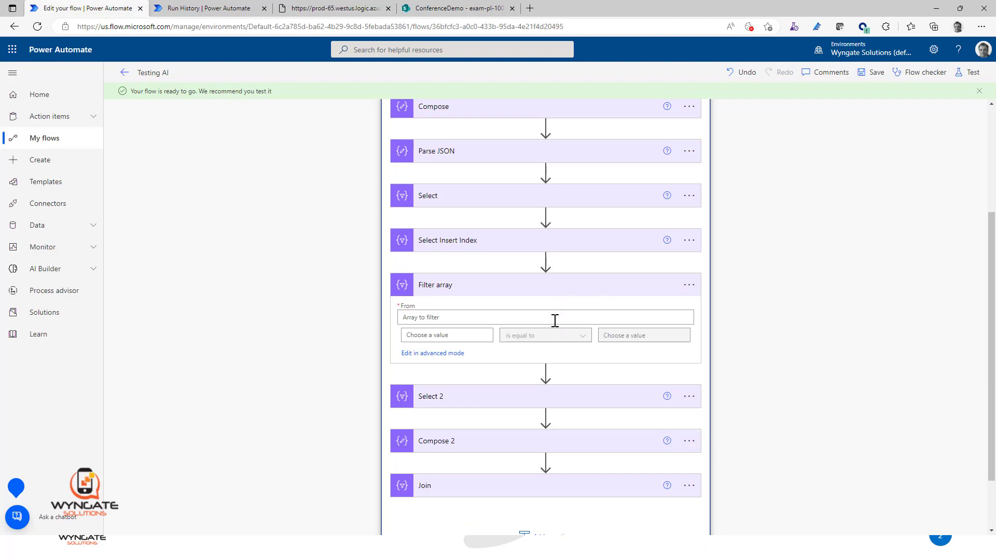
click(555, 320)
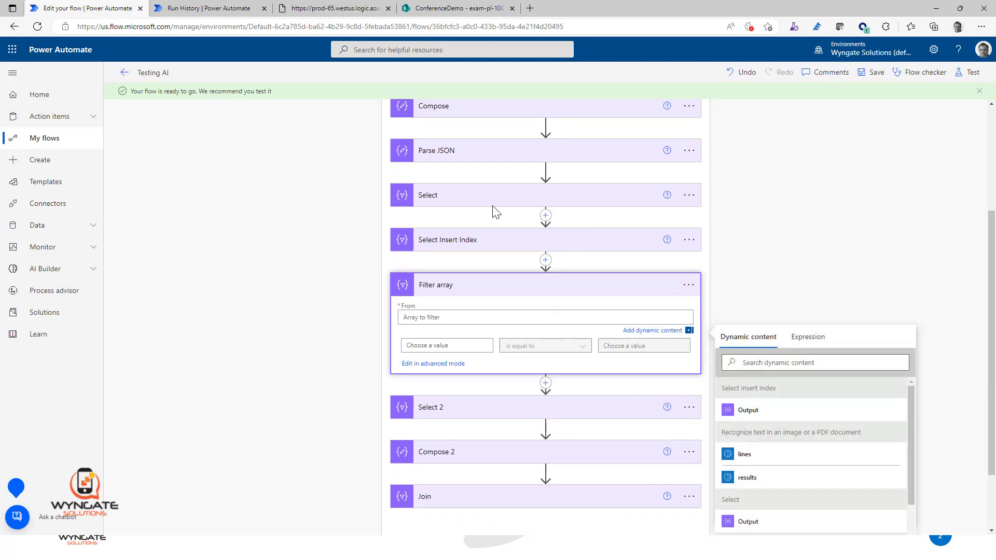
click(759, 413)
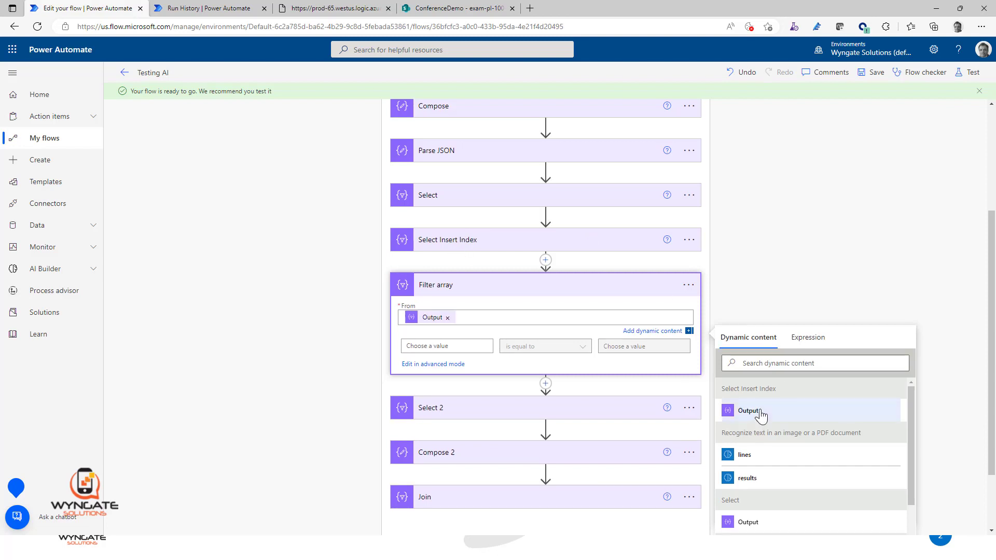
click(424, 349)
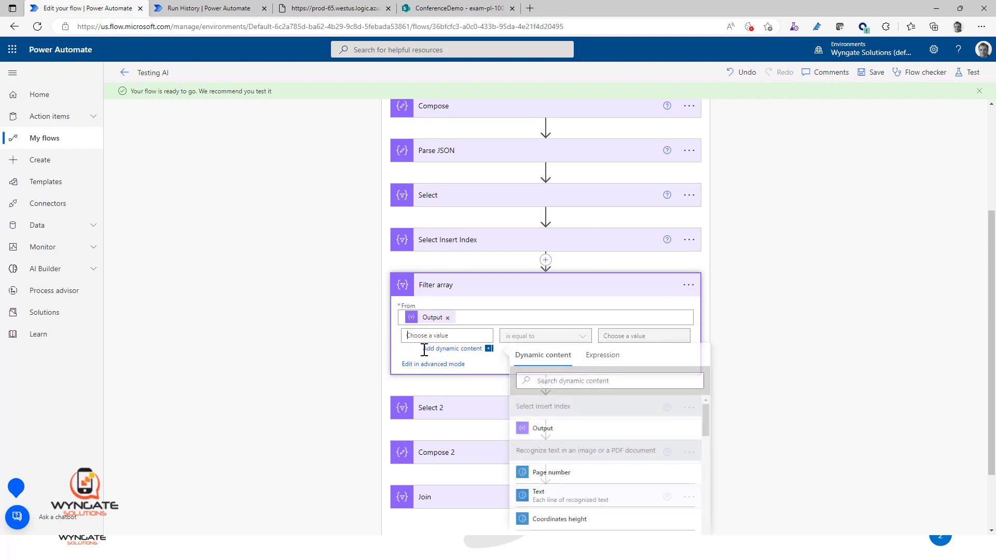
text(inde)
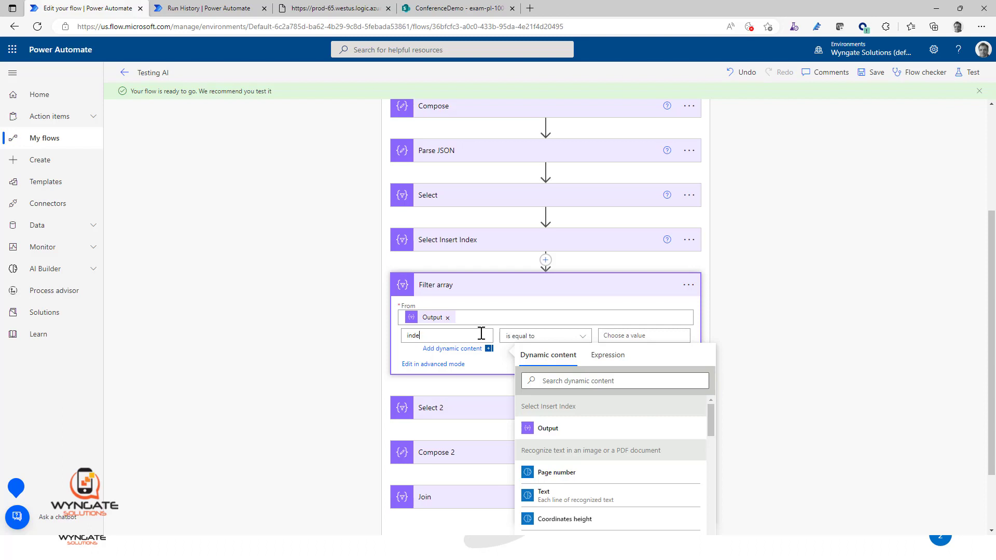
key(BackSpace)
key(BackSpace)
key(BackSpace)
key(BackSpace)
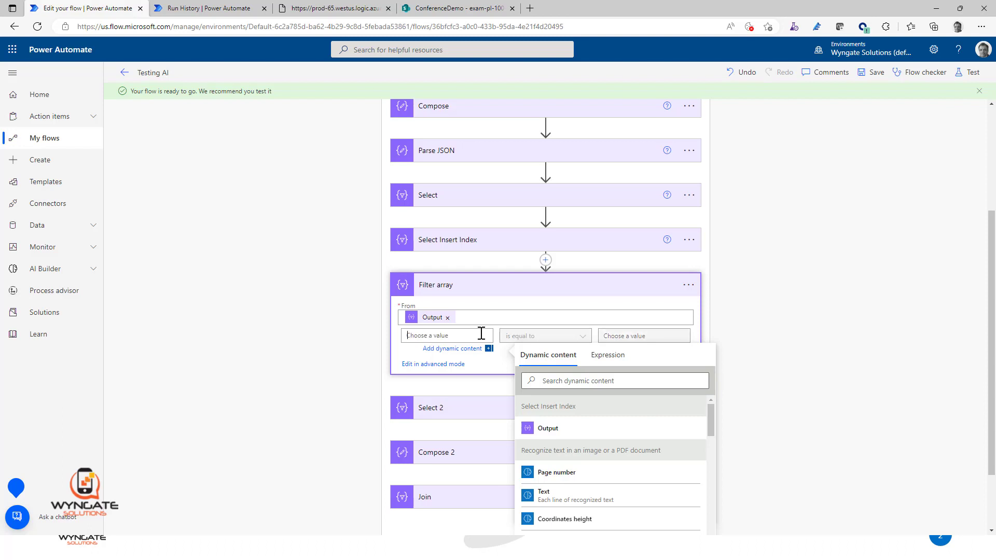
Step: Set the Filter array condition to the expression item()?['index'] is equal to 1, and save the flow
click(607, 357)
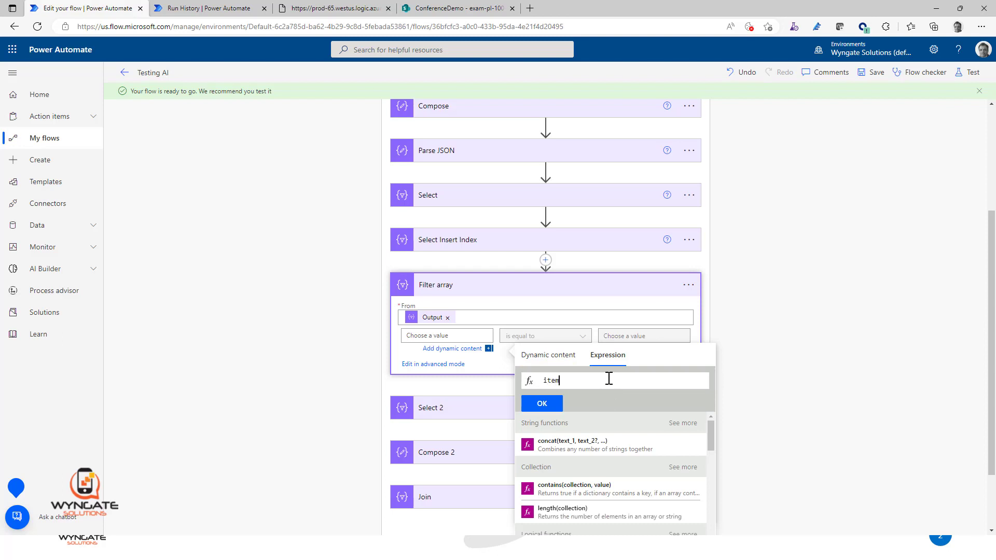
text(?)
text([])
text('index)
click(544, 406)
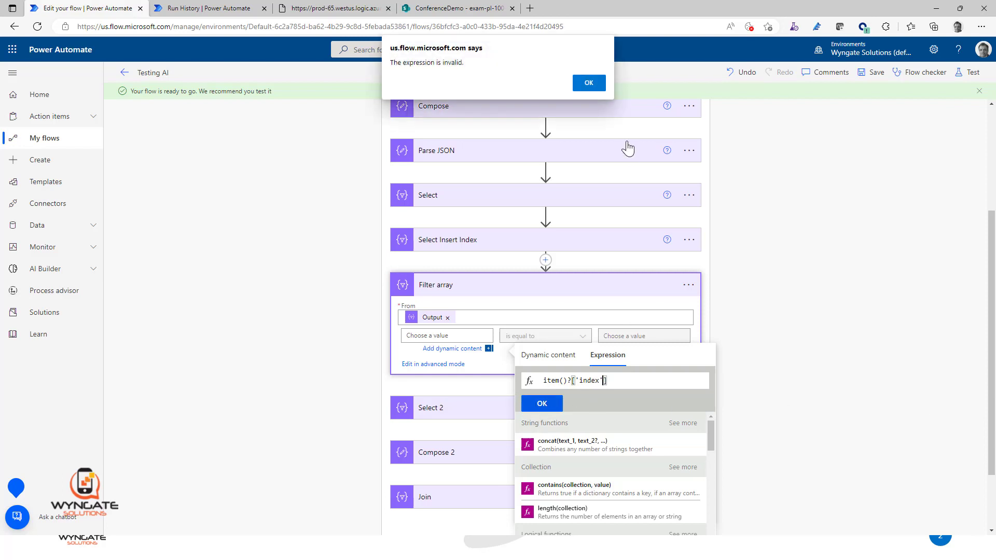
click(588, 82)
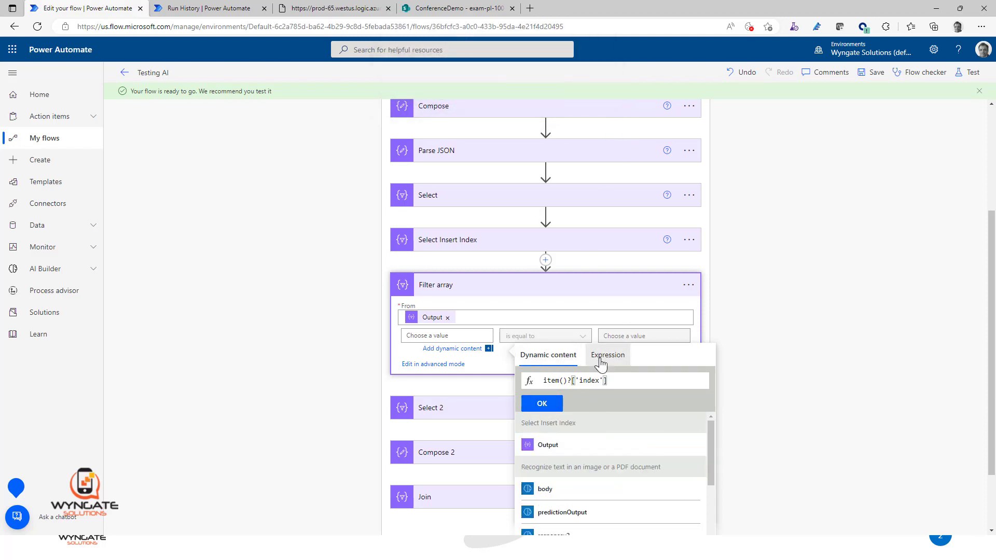
click(542, 402)
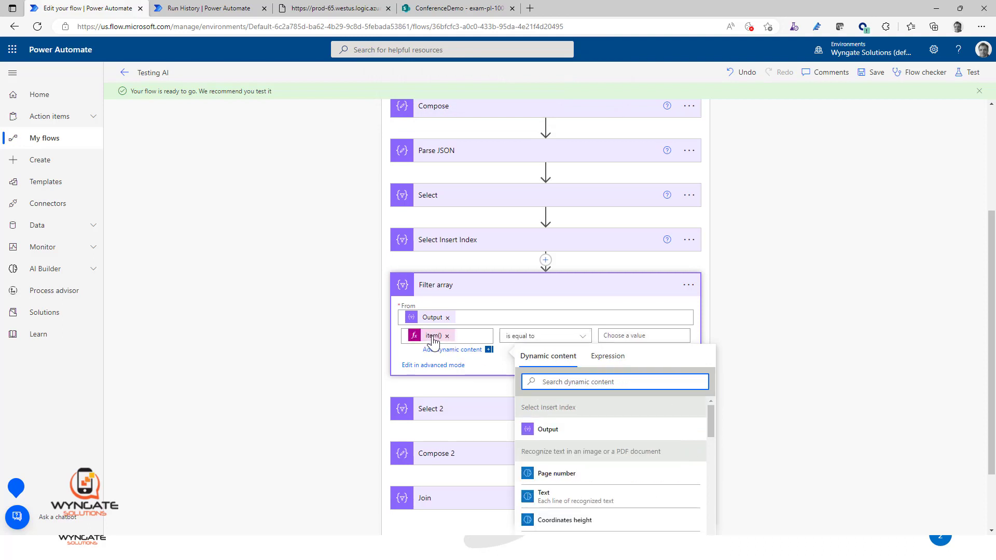
click(645, 335)
text(1)
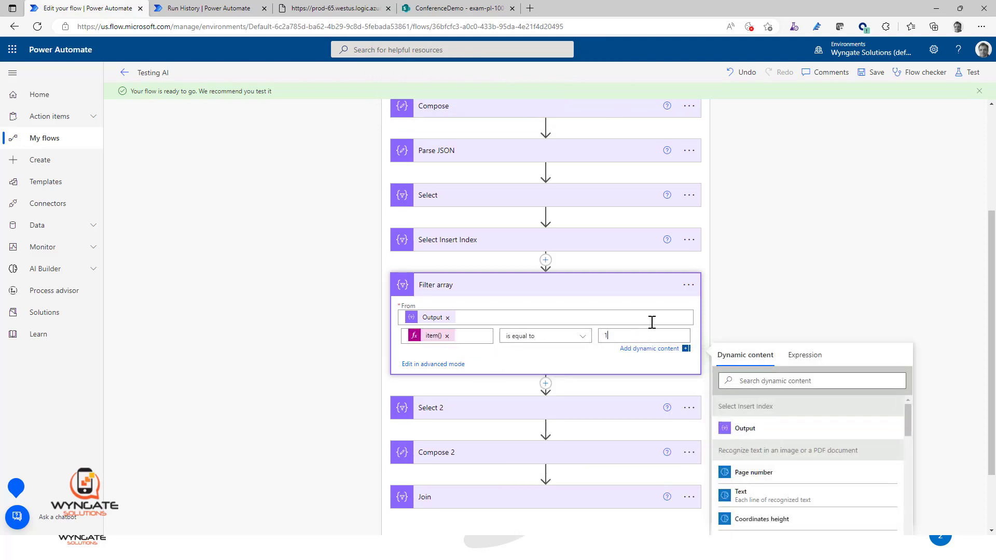
click(810, 203)
click(877, 75)
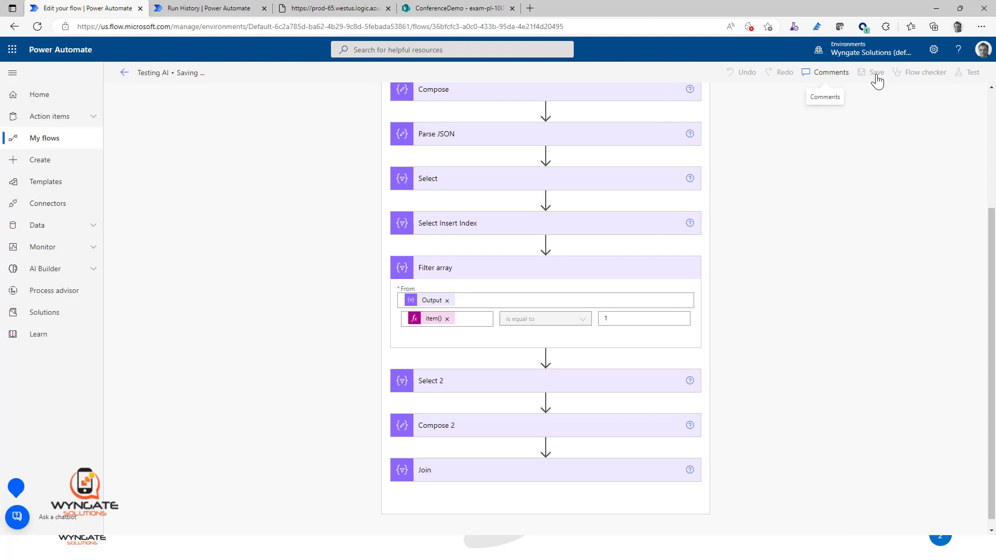
Step: Resubmit the last Testing AI run and expand the new run's Apply to each loop
click(233, 9)
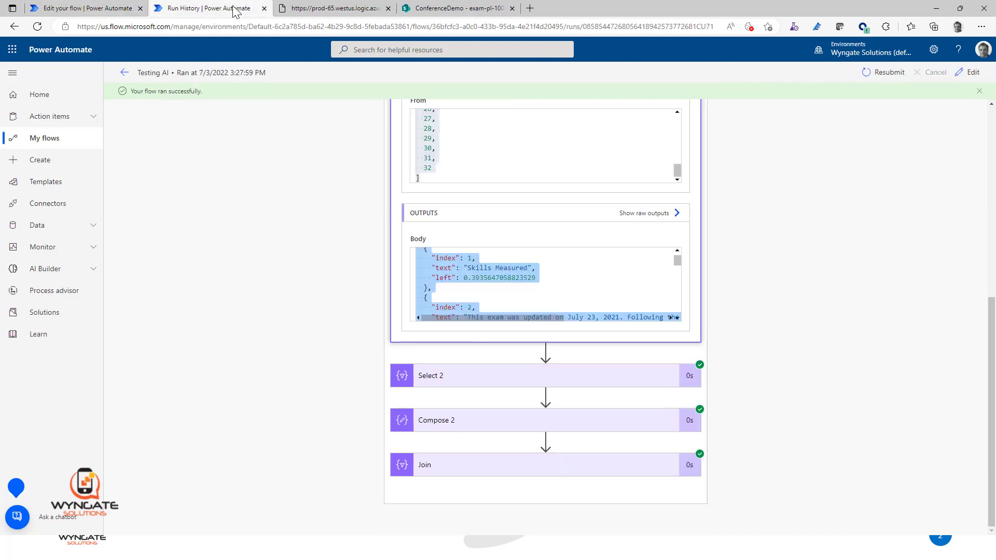
click(883, 75)
click(553, 81)
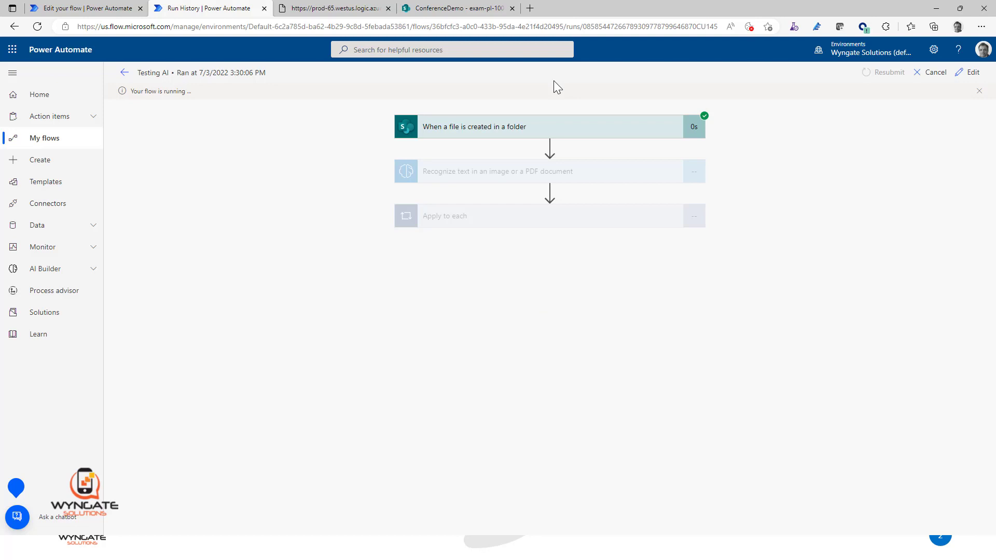
click(586, 228)
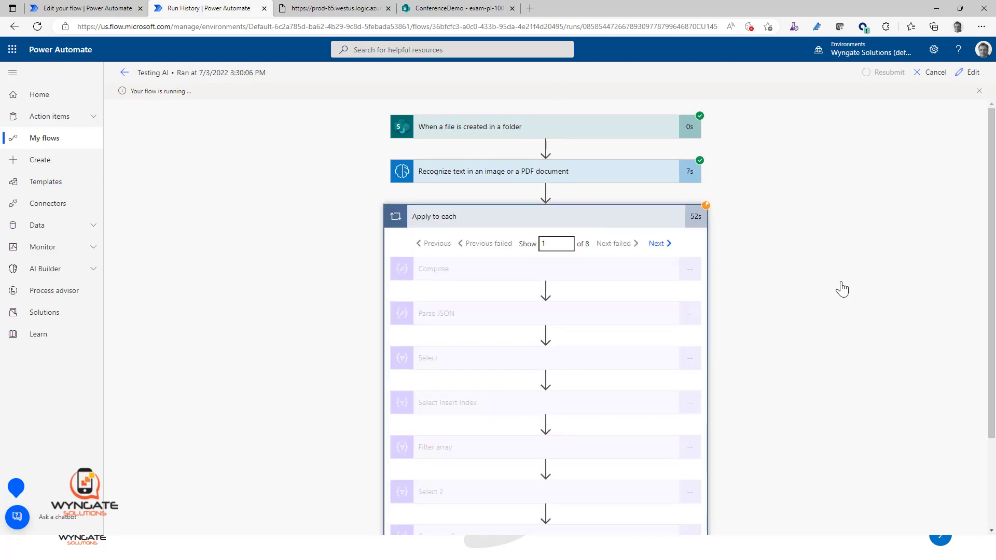
Step: Check the Filter array output in the first iteration of the Apply to each loop
scroll(842, 289, down, 2)
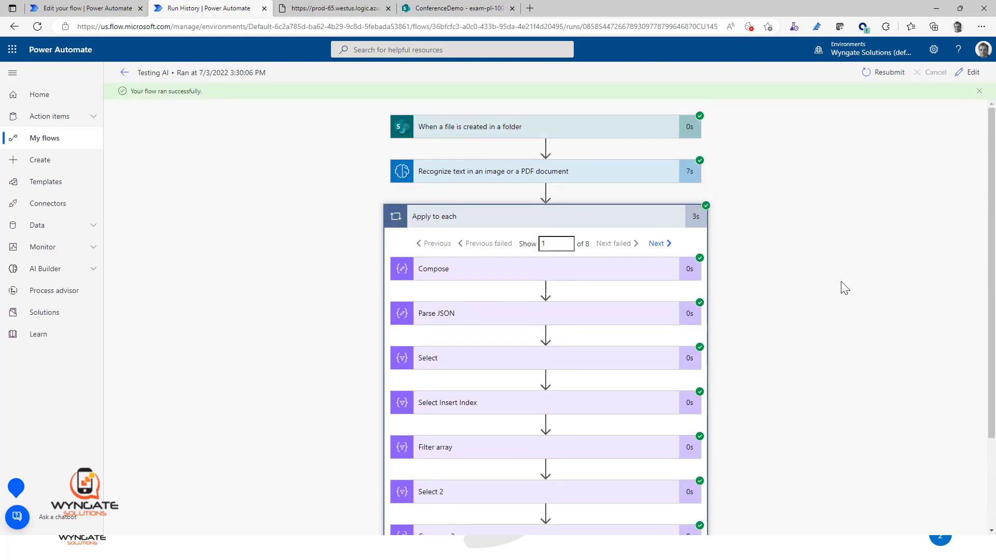
scroll(726, 291, down, 1)
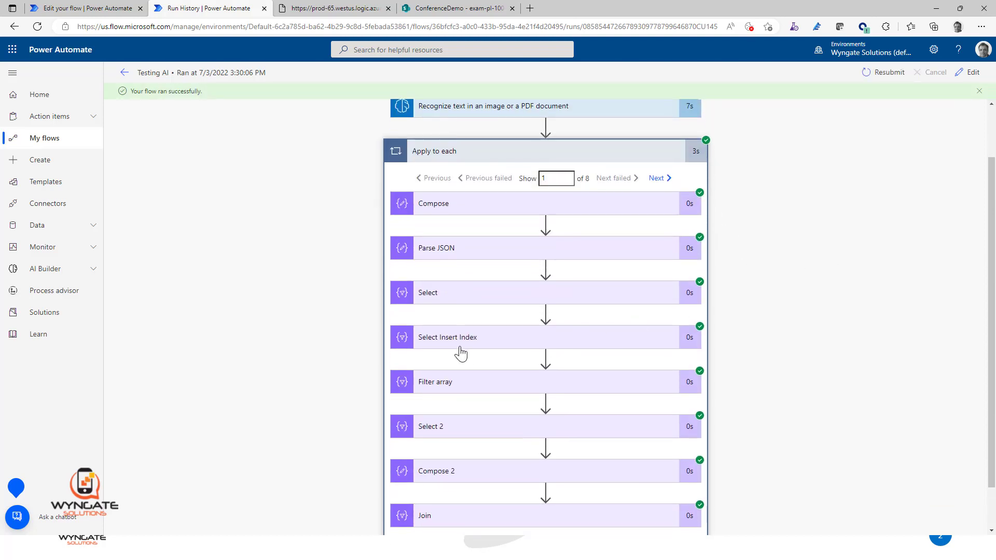
click(469, 387)
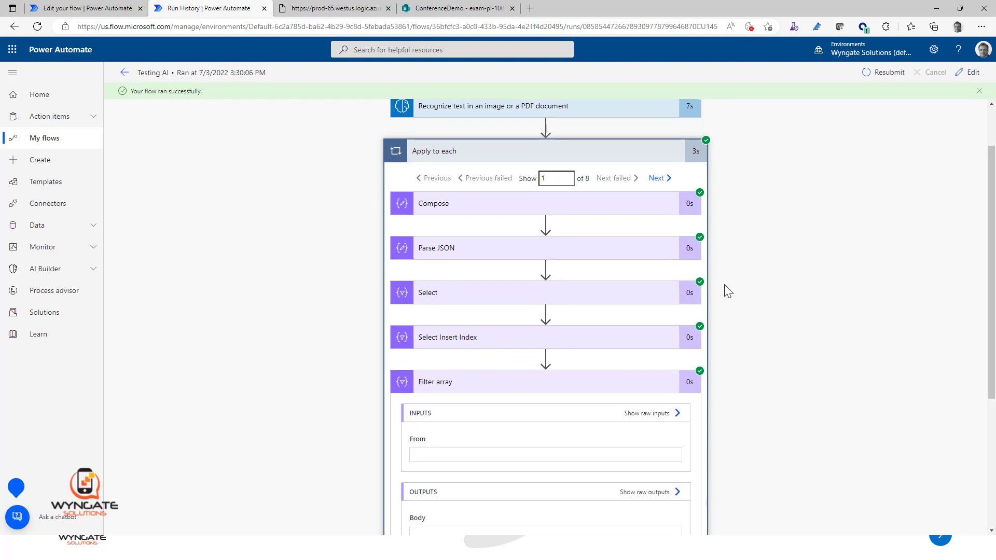
scroll(723, 289, down, 5)
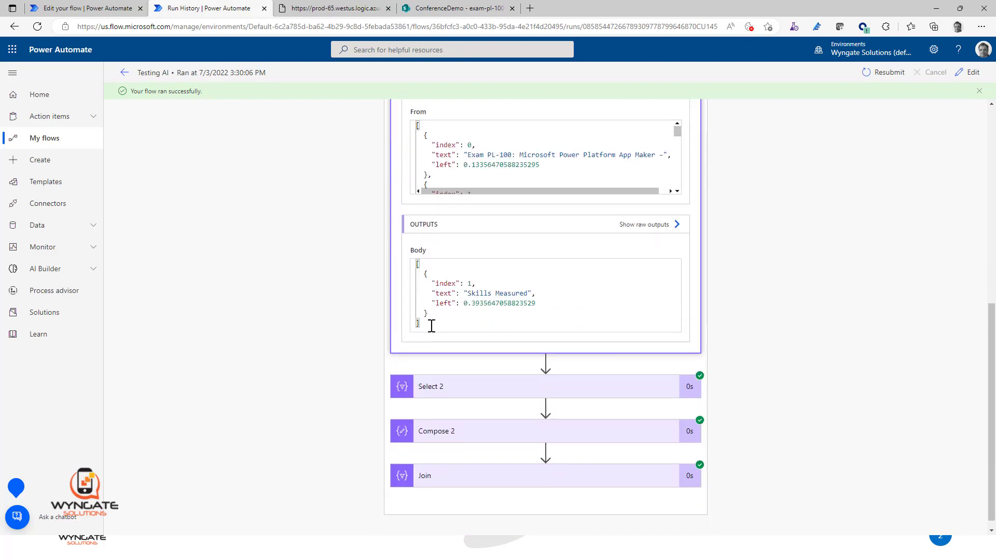
drag(432, 324, 404, 269)
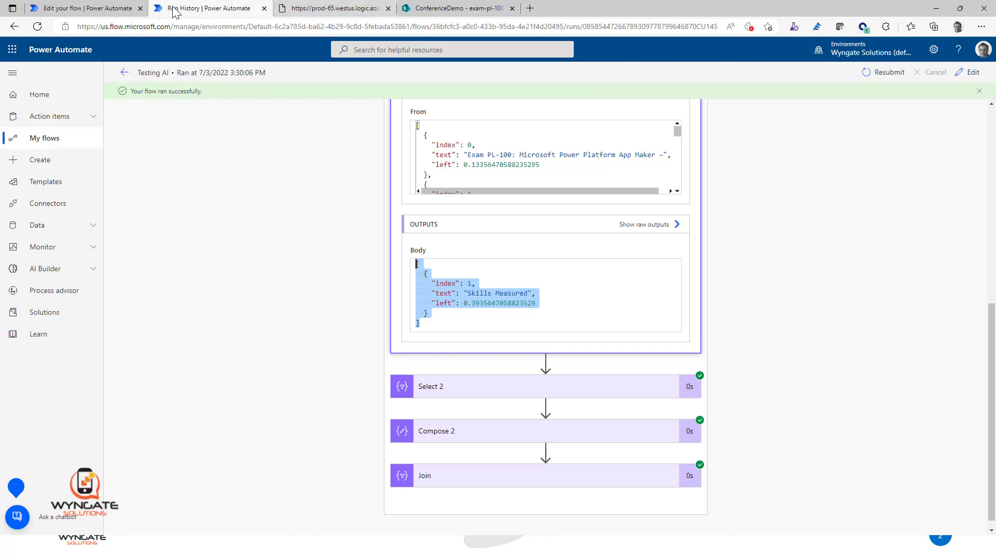
Step: Compare the entries in the Filter array input with its output, focusing on the left value of the first entry
click(107, 10)
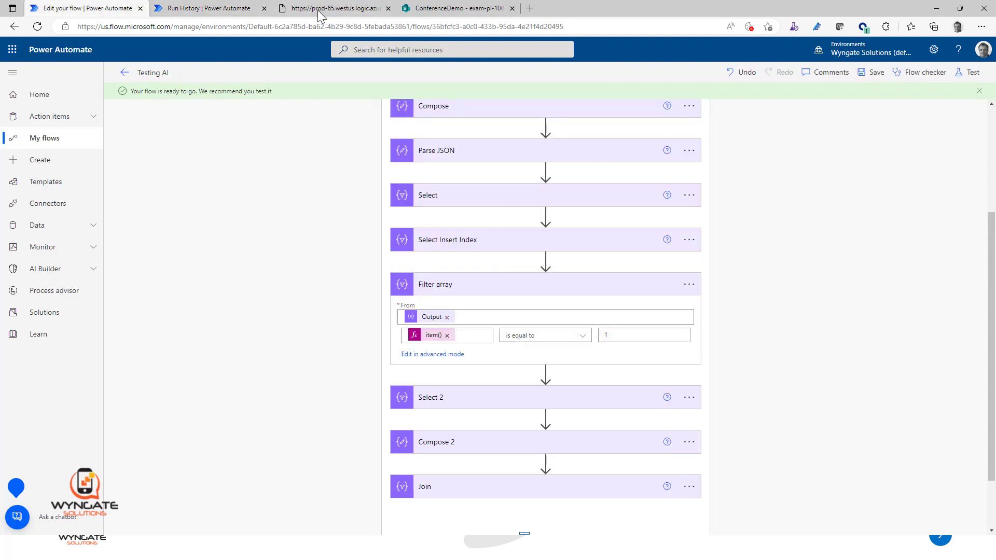
click(210, 8)
scroll(589, 218, up, 1)
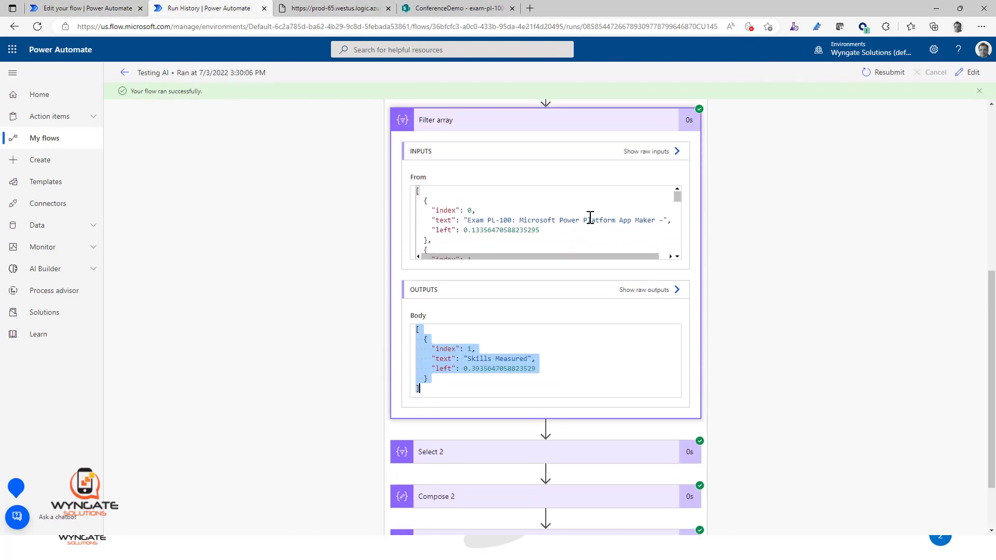
scroll(590, 218, down, 1)
scroll(590, 217, down, 1)
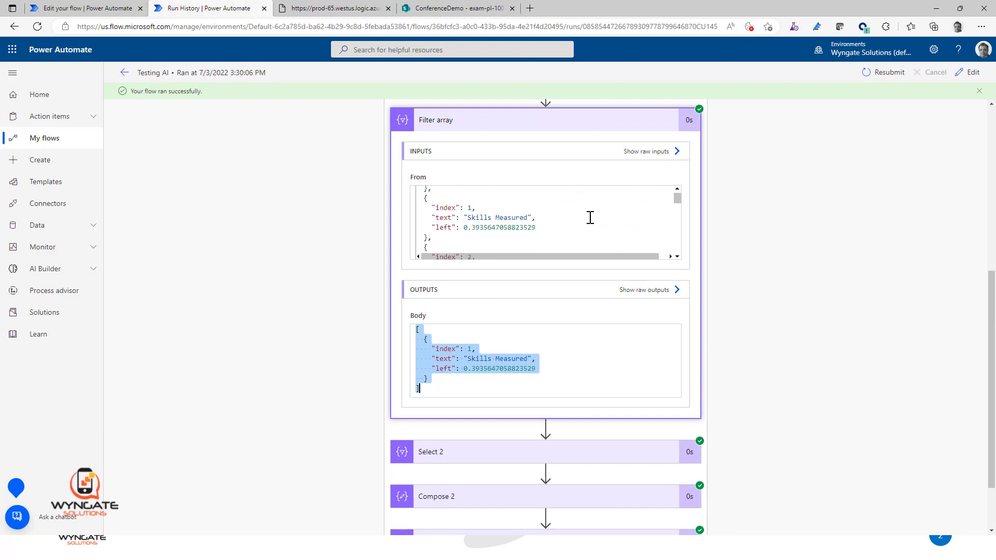
scroll(590, 216, up, 1)
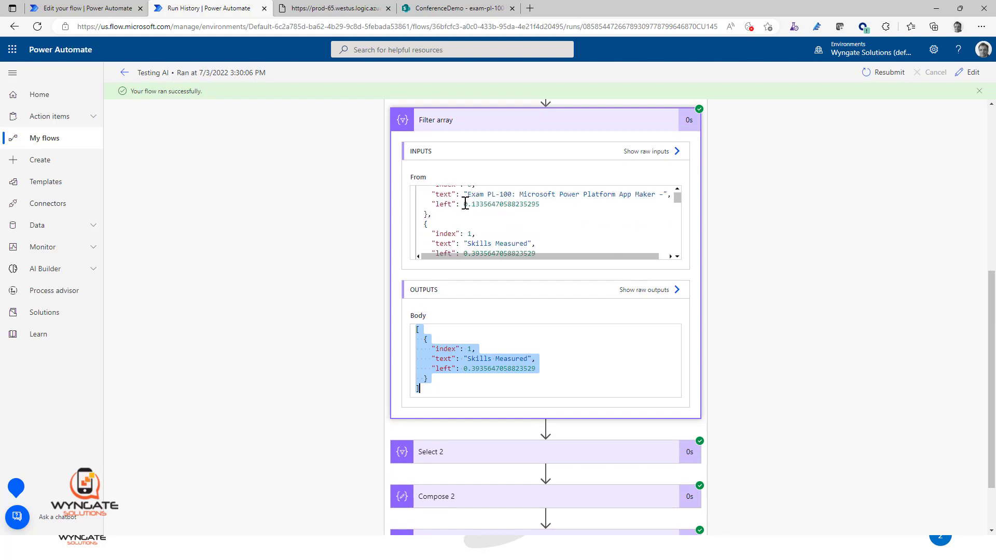
drag(465, 204, 544, 206)
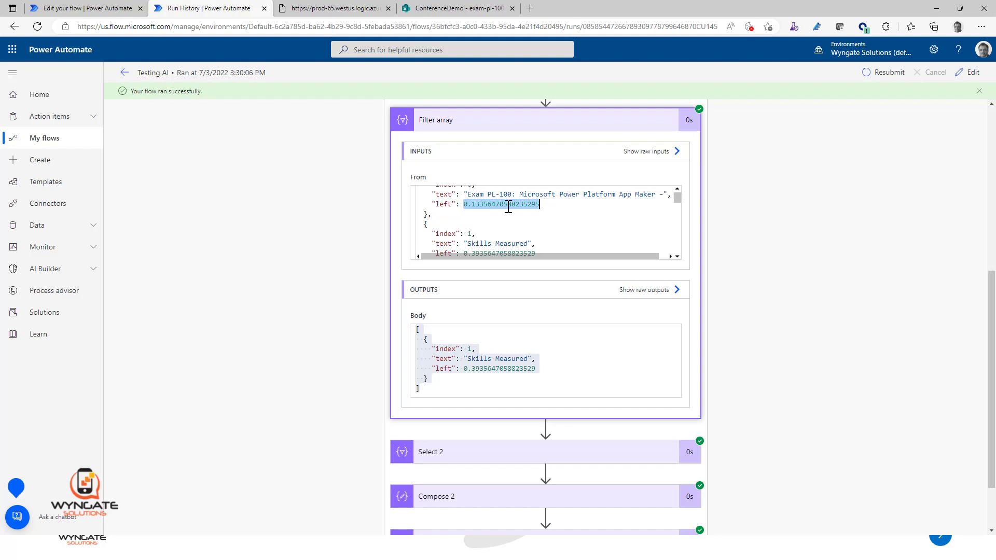
Step: Show the Filter array condition of the Testing AI flow in advanced mode and copy its whole expression
click(100, 11)
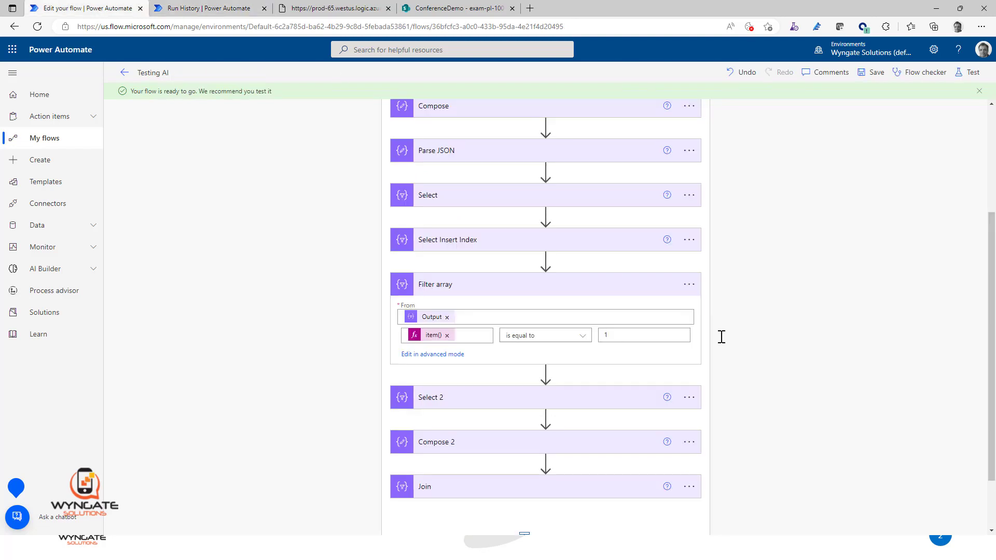
click(204, 8)
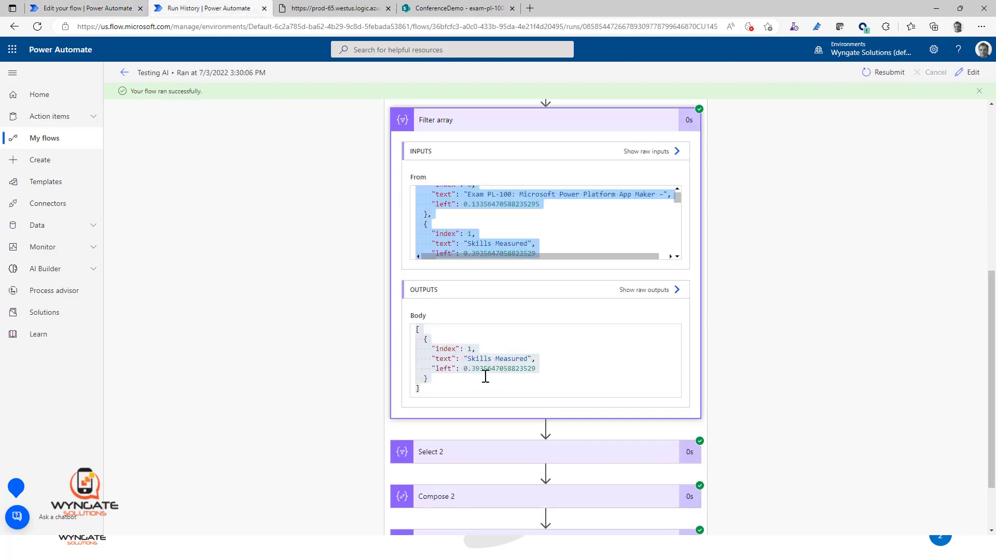
click(93, 8)
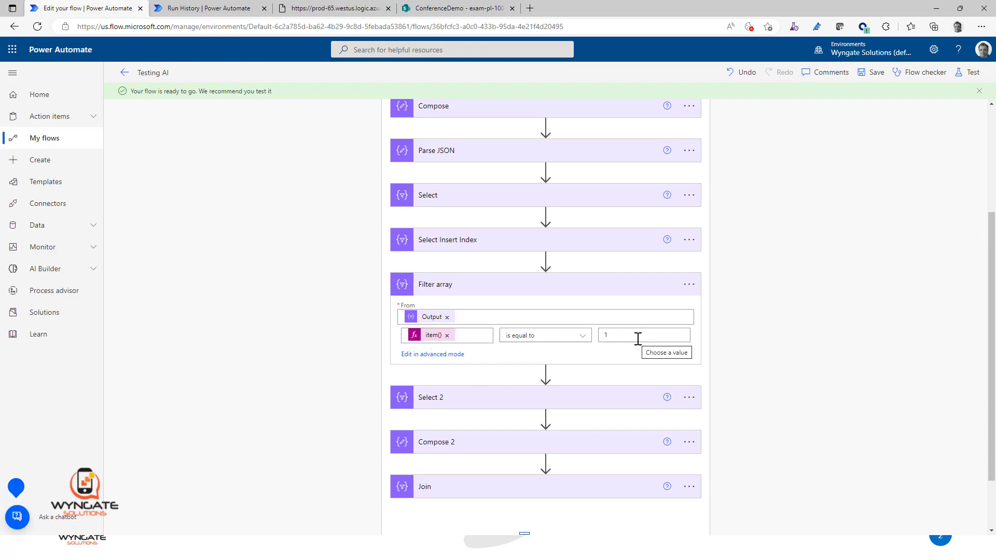
click(432, 354)
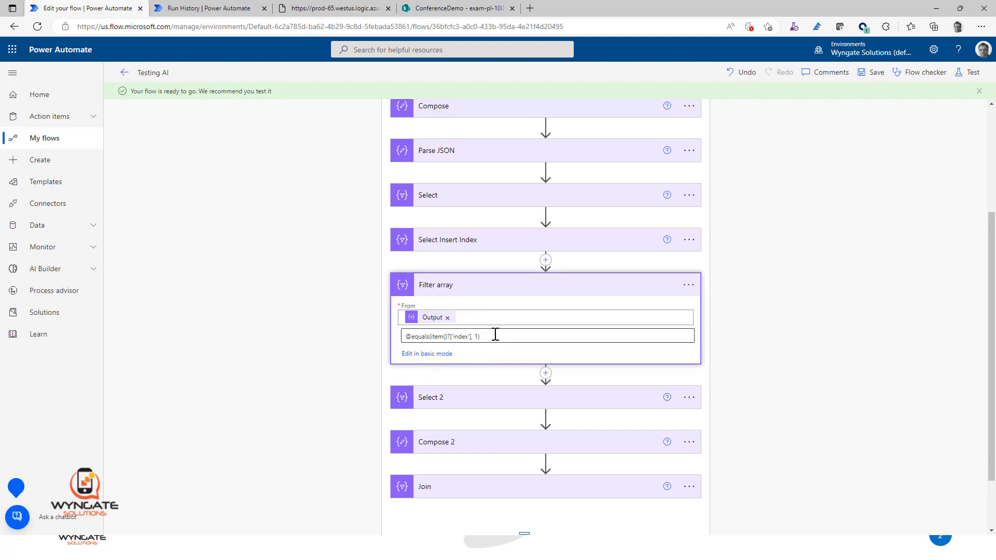
drag(495, 334, 473, 334)
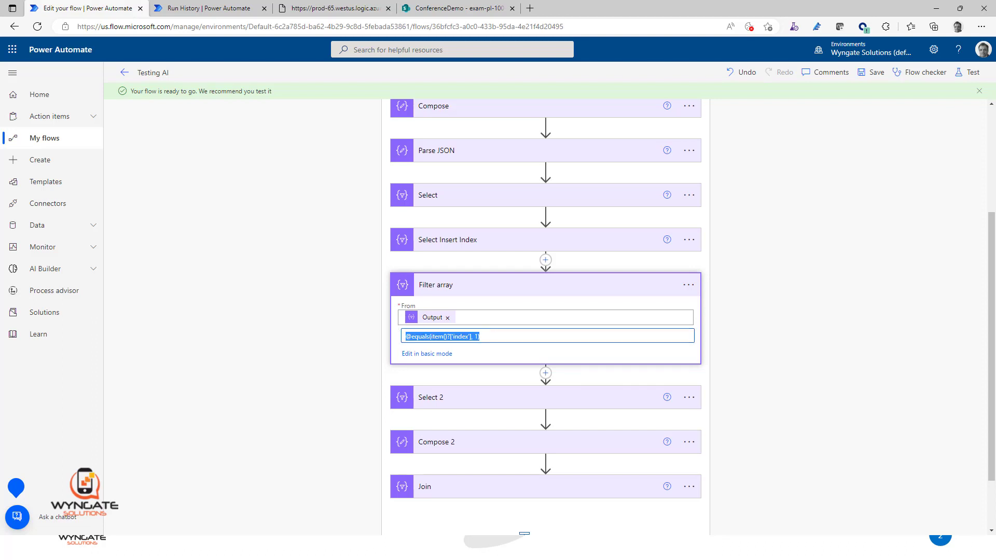
Step: Switch to Notepad, replace all its text with the copied expression, and insert and( after the @ sign
key(alt+Tab)
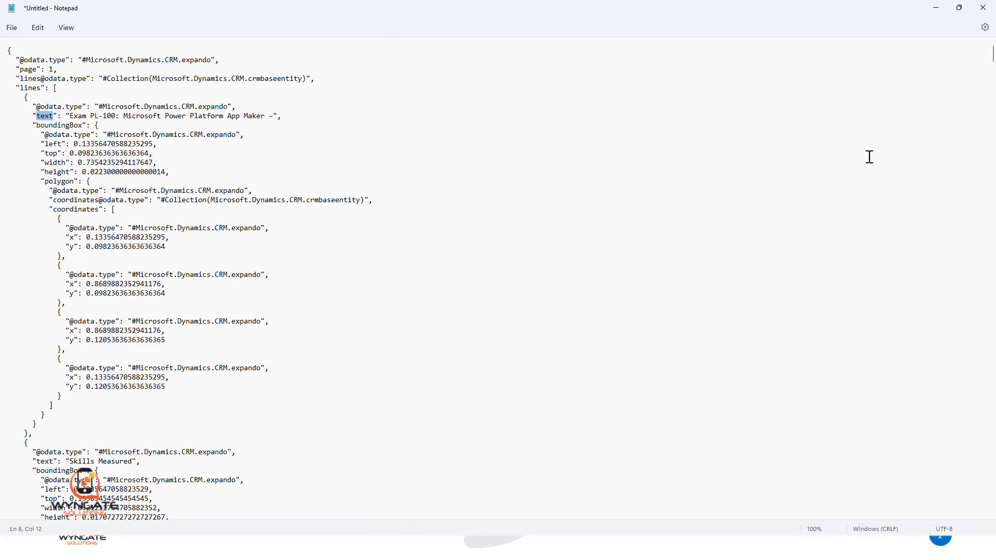
click(742, 171)
key(ctrl+a)
key(Delete)
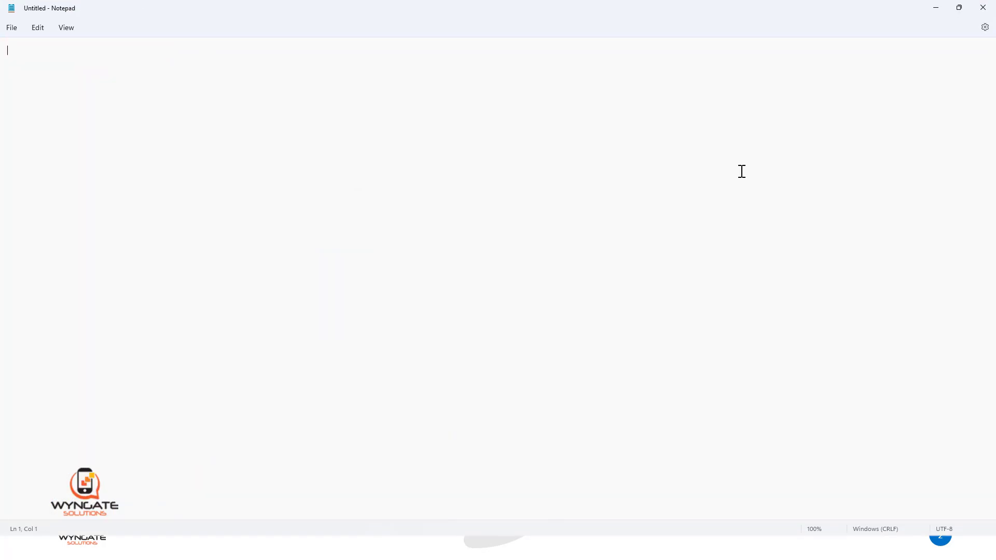
text(@equals(item()?['index'], 1))
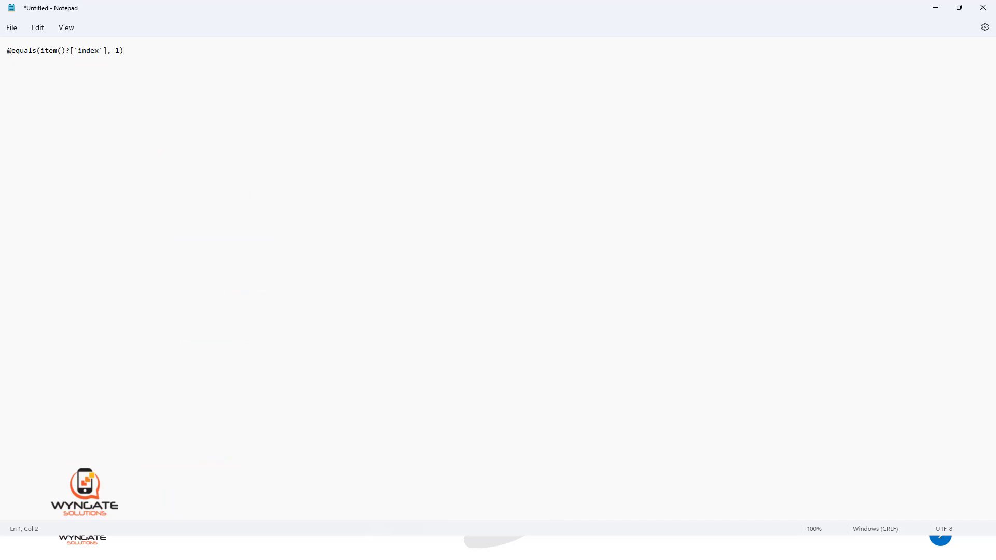
text(and()
click(938, 13)
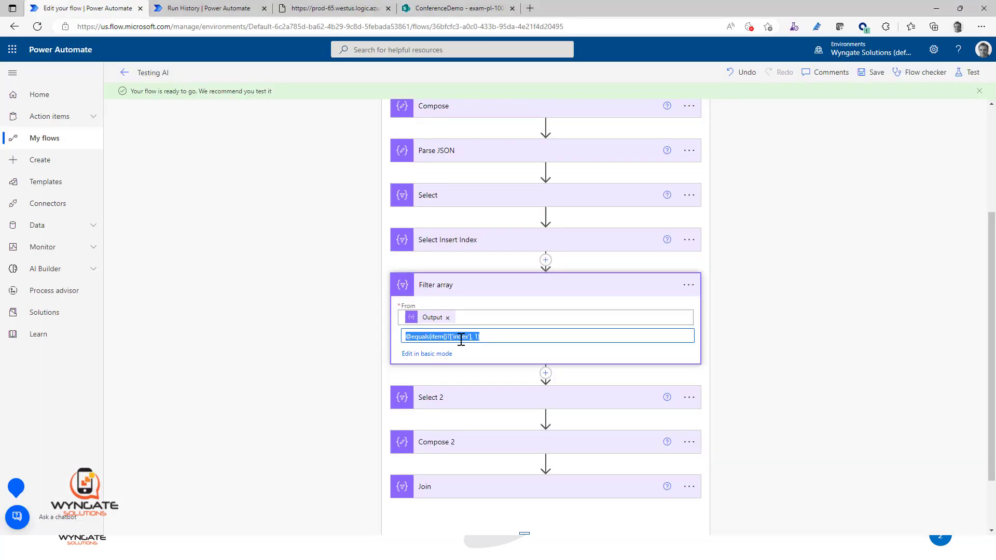
Step: Return the Filter array condition to basic mode and replace its index value with the expression item()?['left']
click(425, 354)
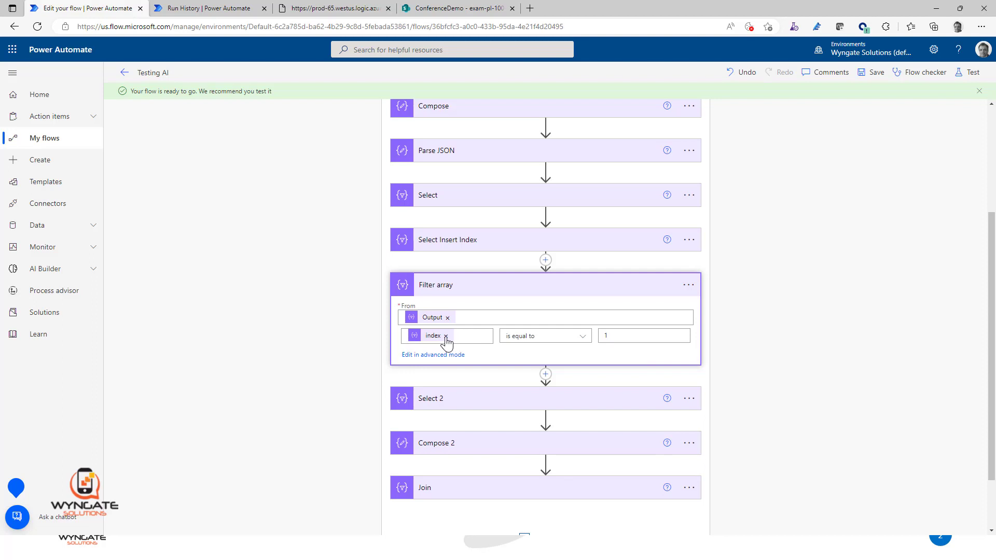
click(445, 336)
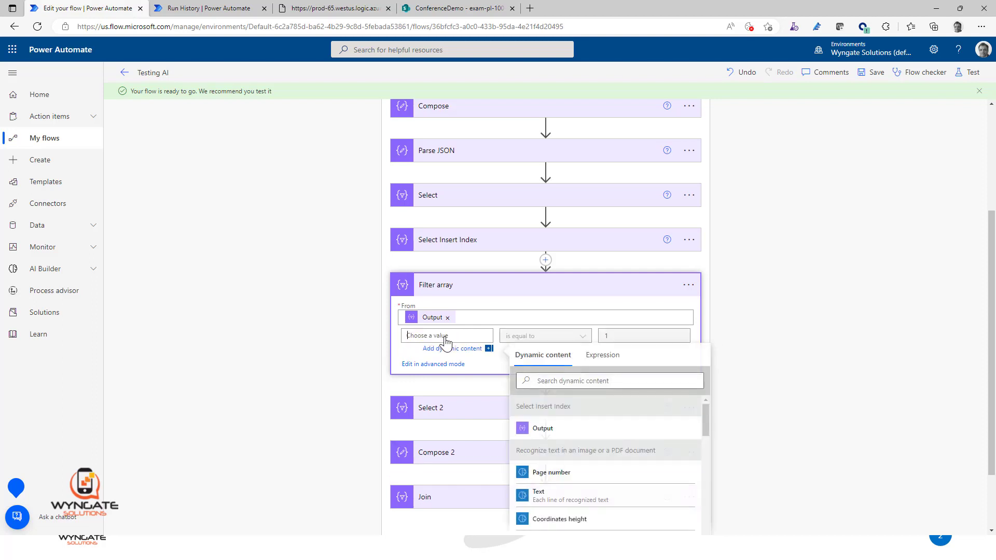
click(608, 355)
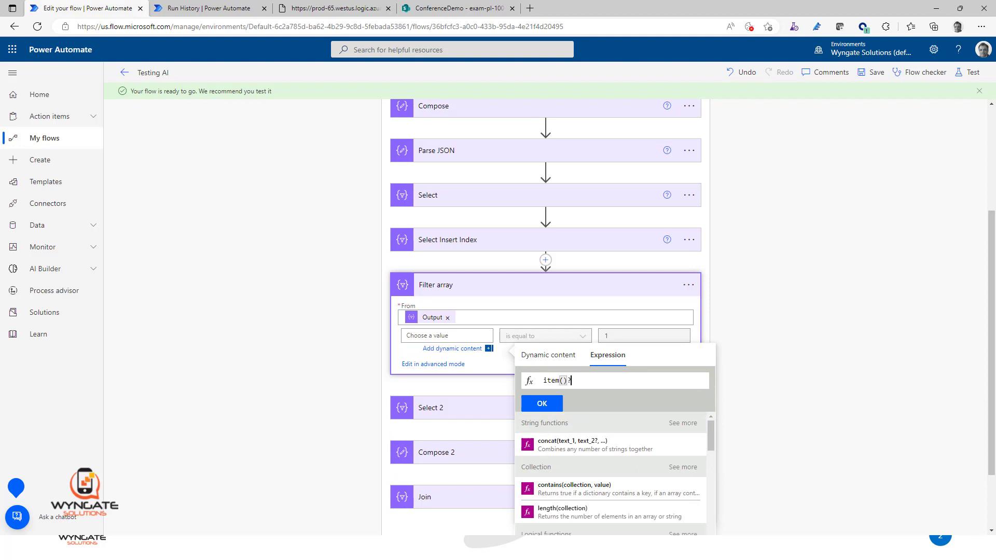
text([])
text(')
text(;e)
key(BackSpace)
key(BackSpace)
text(left')
click(566, 356)
click(601, 358)
text(item()?[]'left)
click(551, 357)
click(606, 357)
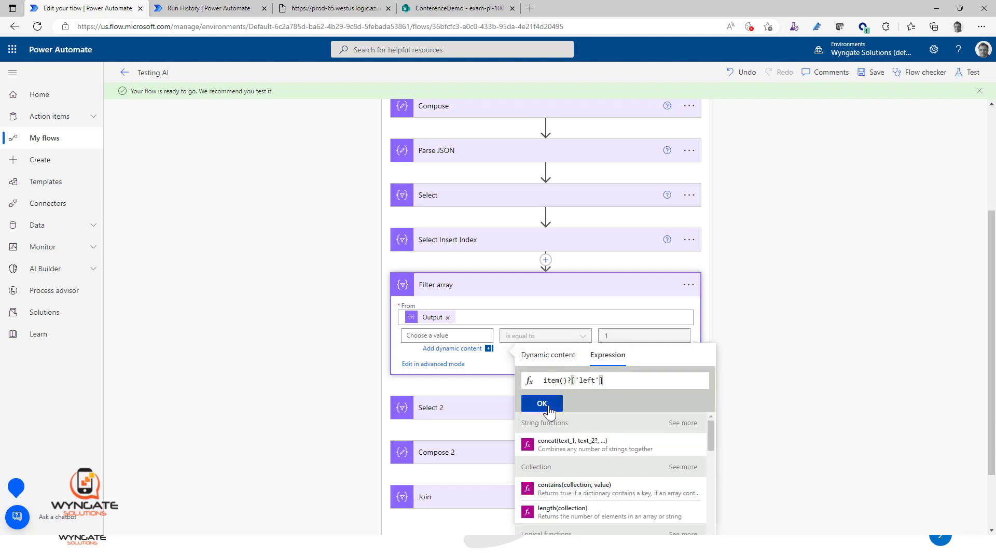
click(548, 408)
Step: Set the Filter array condition to is greater than 0.13, based on the first entry's left value in the run history
click(550, 341)
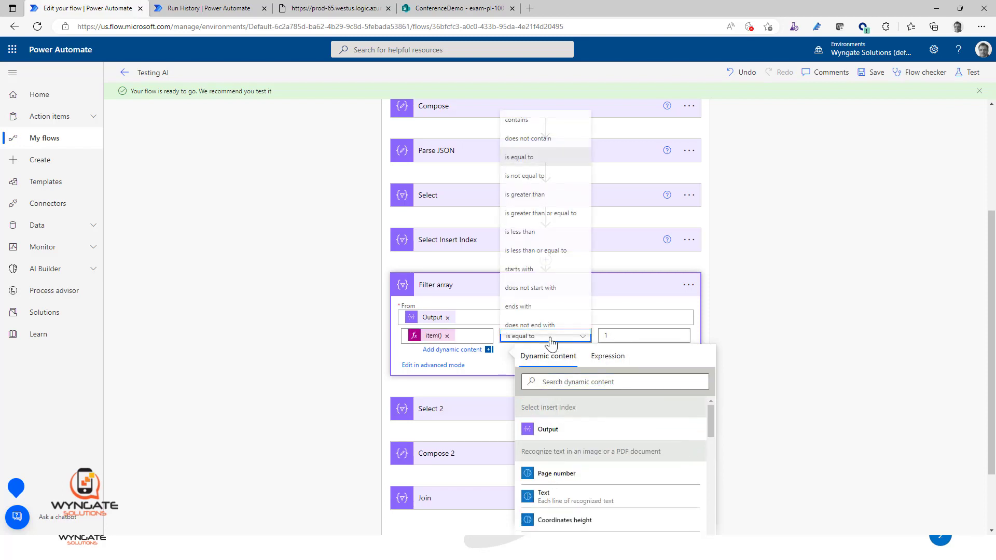
click(536, 190)
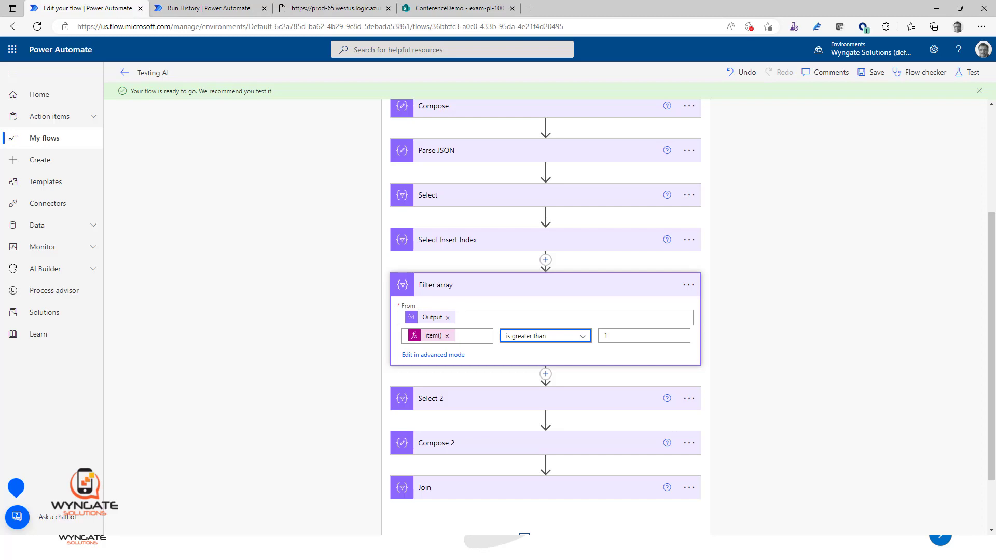
key(alt+Tab)
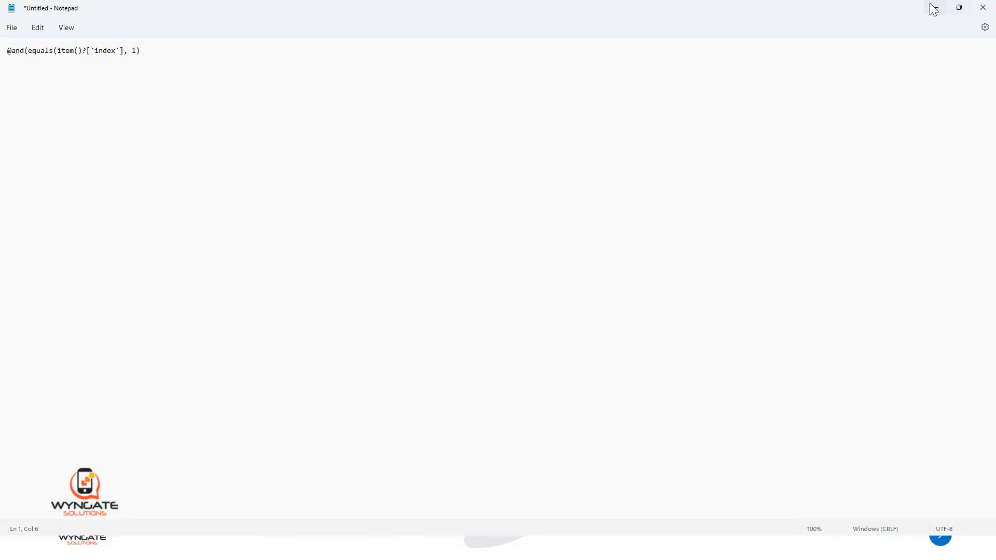
click(936, 7)
click(207, 8)
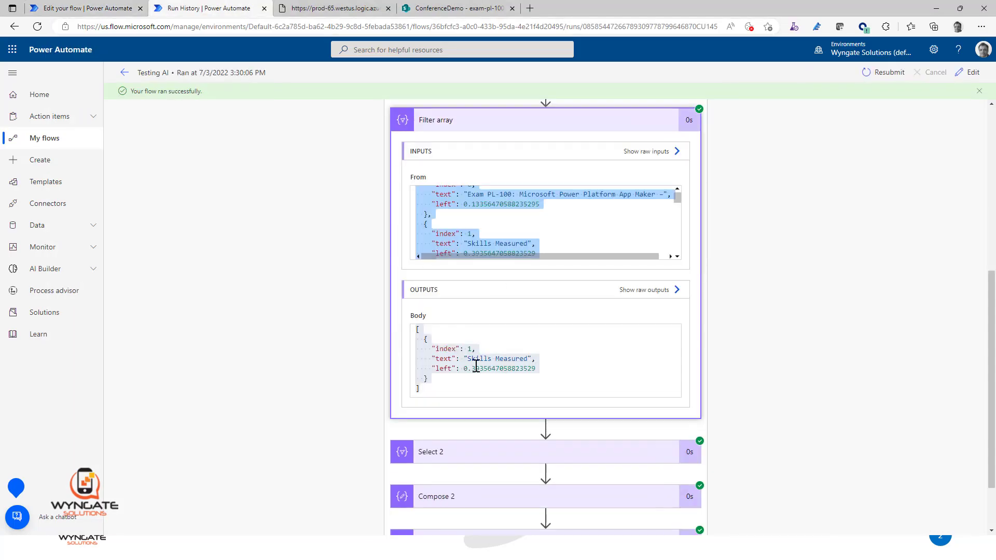
click(493, 217)
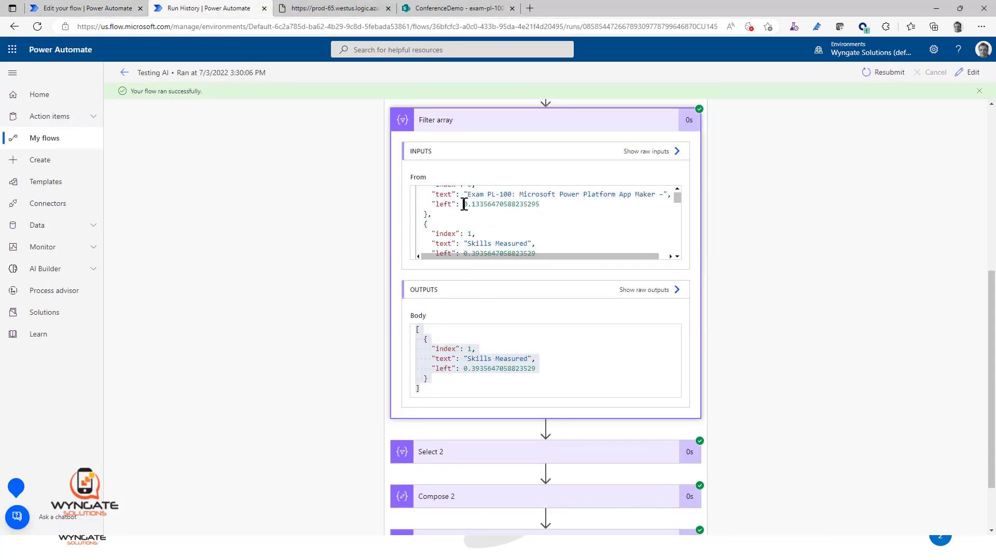
drag(464, 203, 478, 204)
click(96, 11)
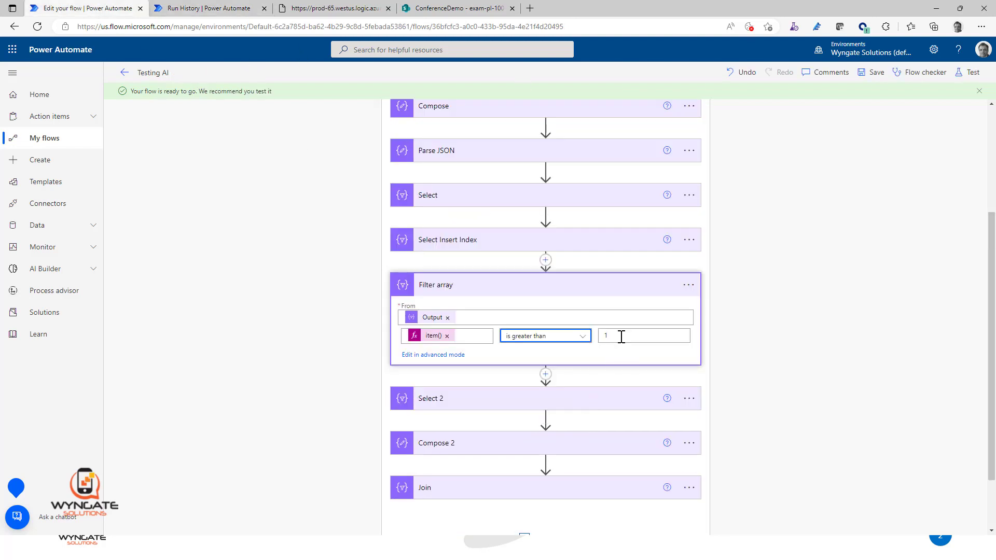
drag(608, 336, 600, 337)
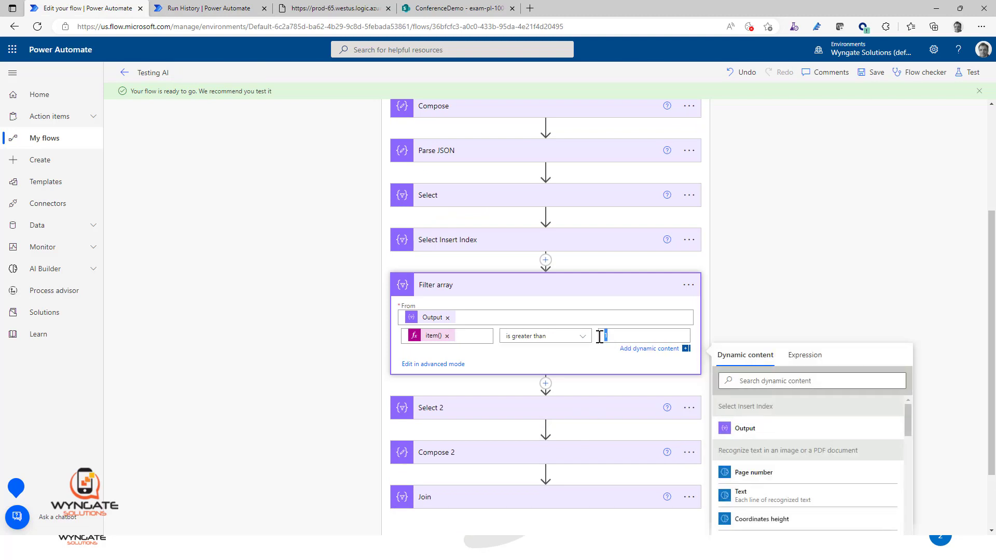
click(866, 218)
click(869, 225)
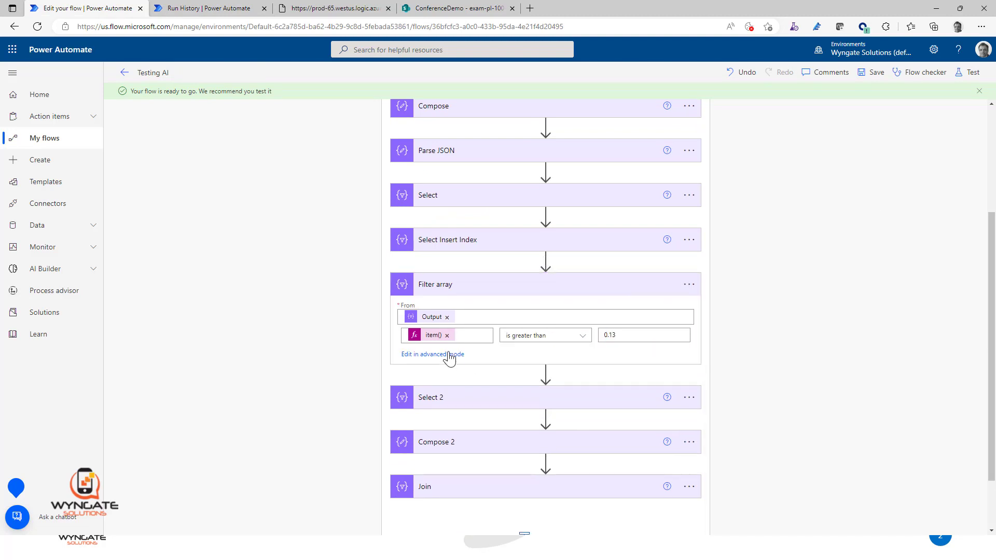
Step: Copy the Filter array's advanced-mode expression and paste it over the equals(item()?['index'], 1) part in Notepad
click(449, 356)
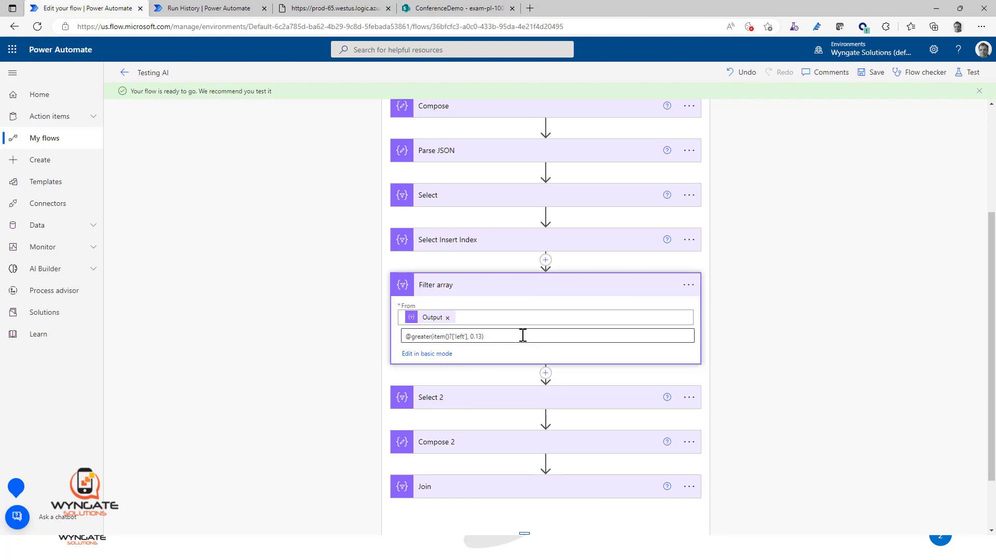
drag(522, 336, 366, 334)
key(ctrl+c)
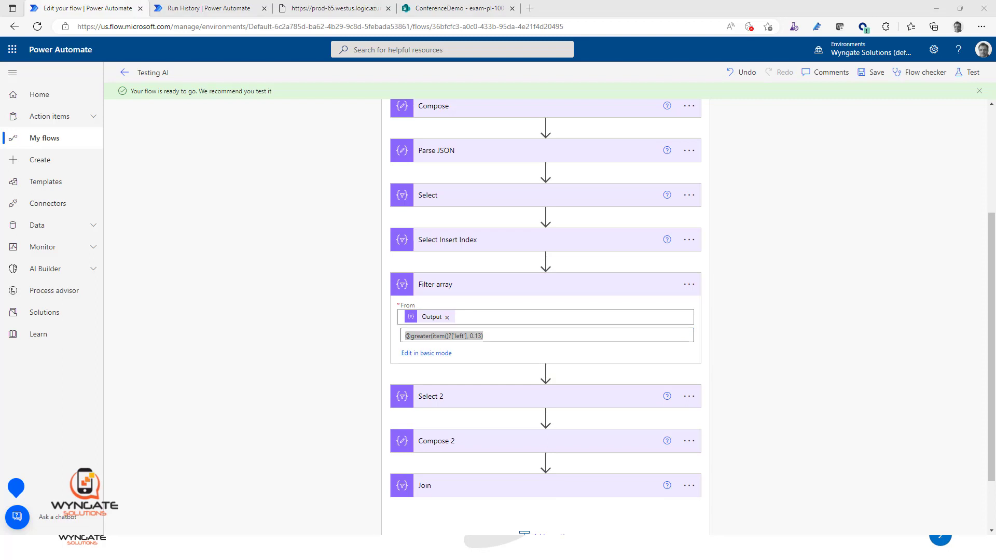
key(alt+Tab)
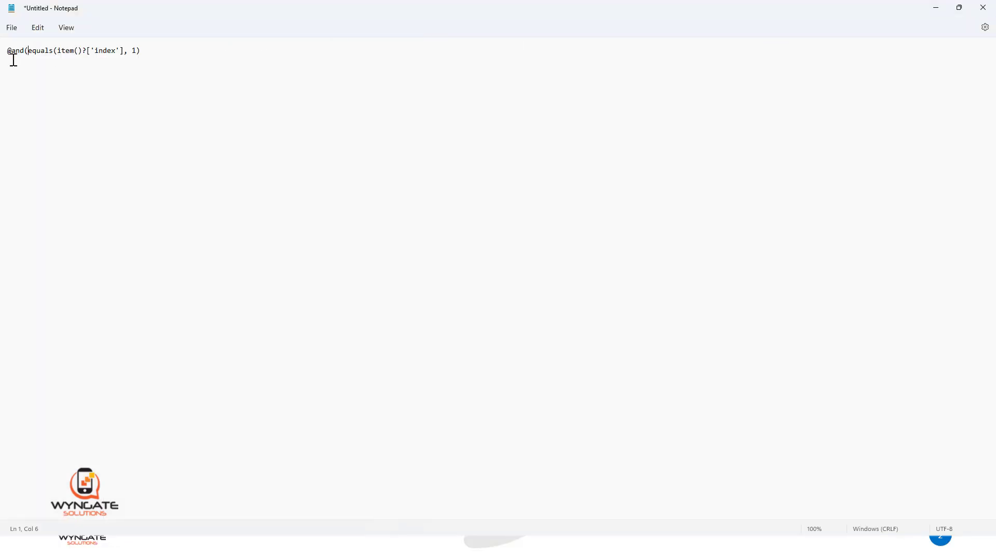
drag(28, 52, 151, 57)
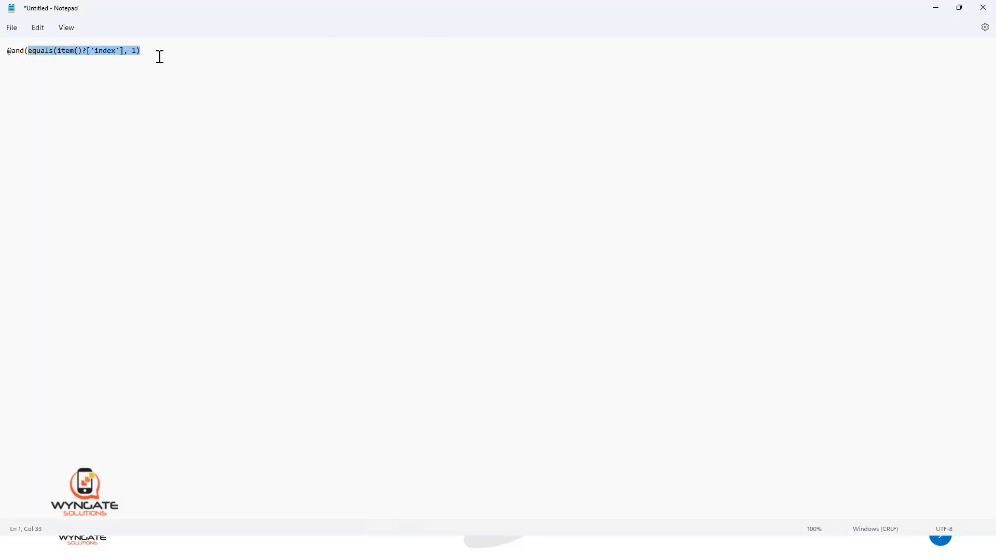
key(ctrl+v)
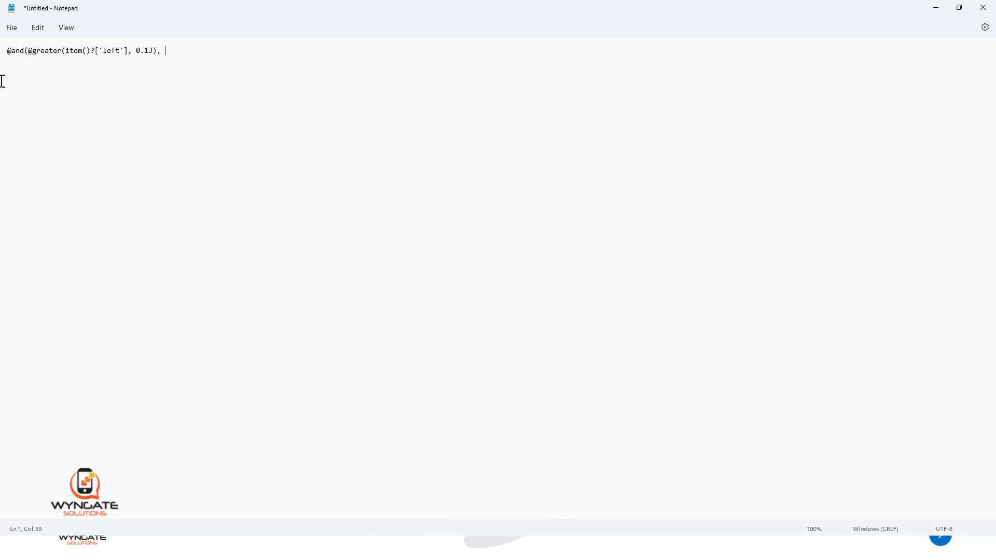
Step: Add less(item()?['left'], 0.39) as the second argument of the and expression, based on a copy of the greater condition, and close the parentheses
drag(32, 50, 157, 51)
key(ctrl+c)
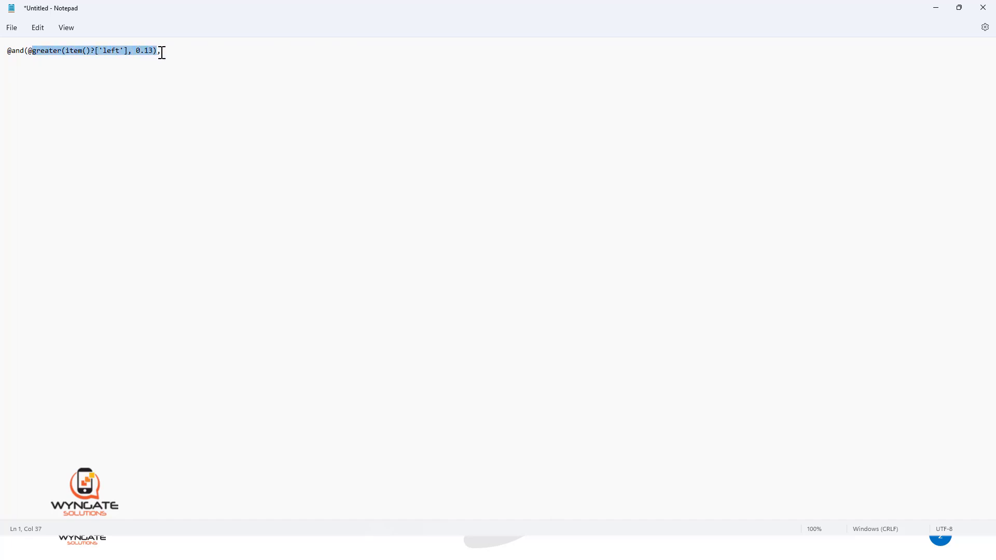
click(184, 49)
text(,)
key(ctrl+v)
double_click(175, 50)
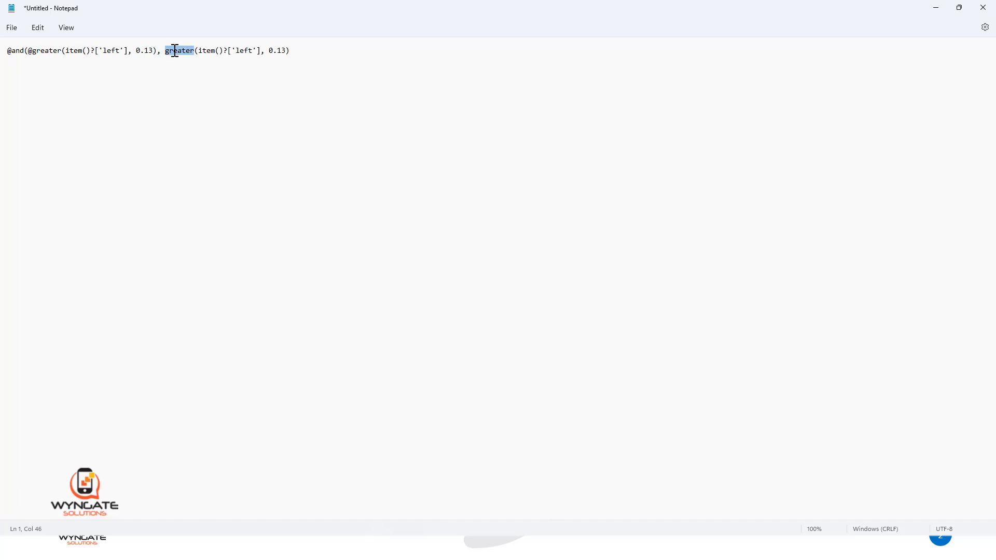
text(less)
click(275, 49)
key(BackSpace)
Step: Review the and expression's parts, remove the extra @ before greater, and select the complete expression
double_click(20, 50)
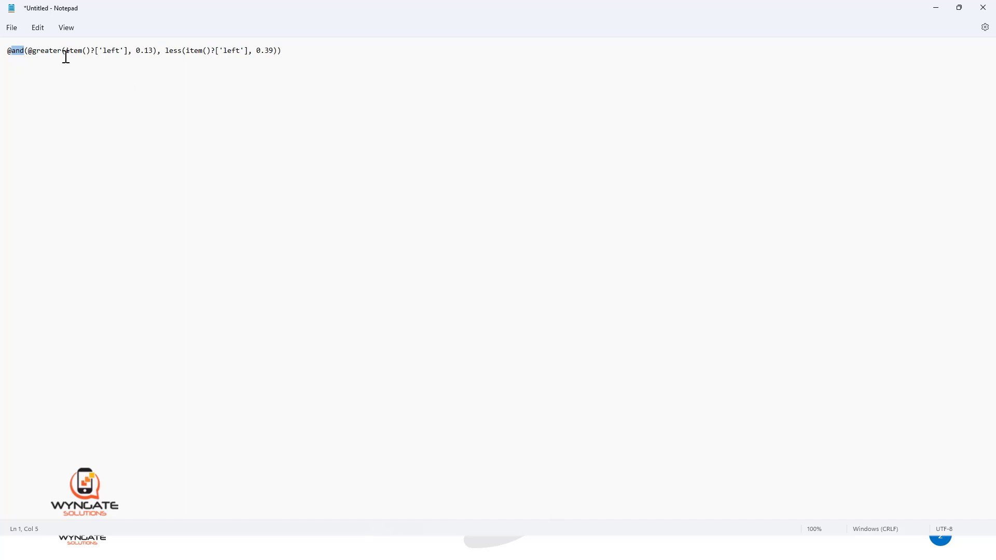
drag(28, 50, 155, 53)
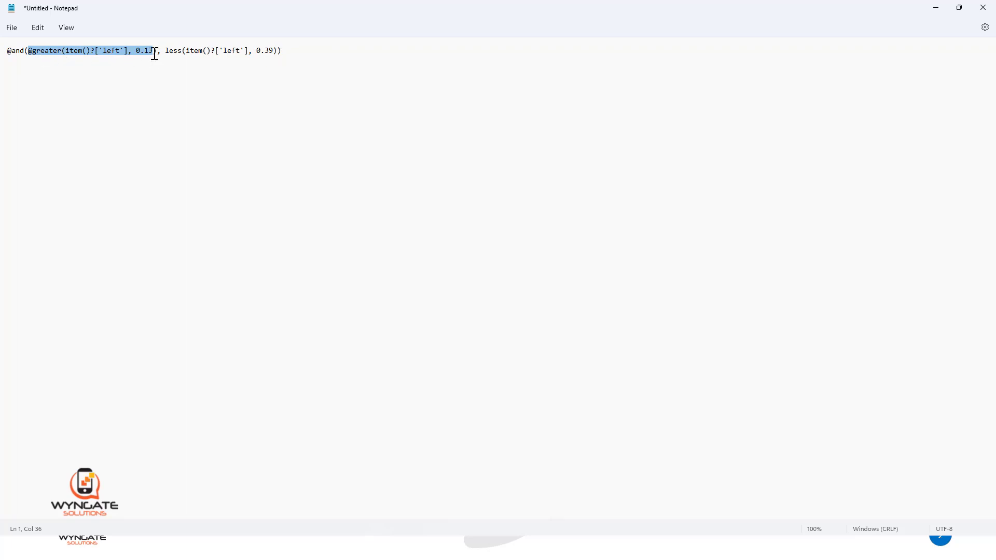
drag(153, 50, 161, 51)
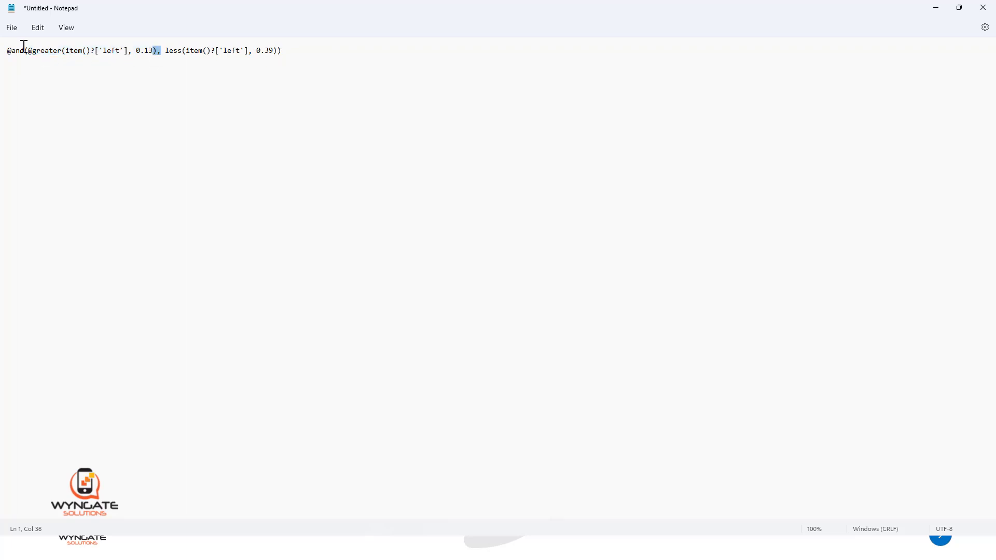
click(34, 50)
key(BackSpace)
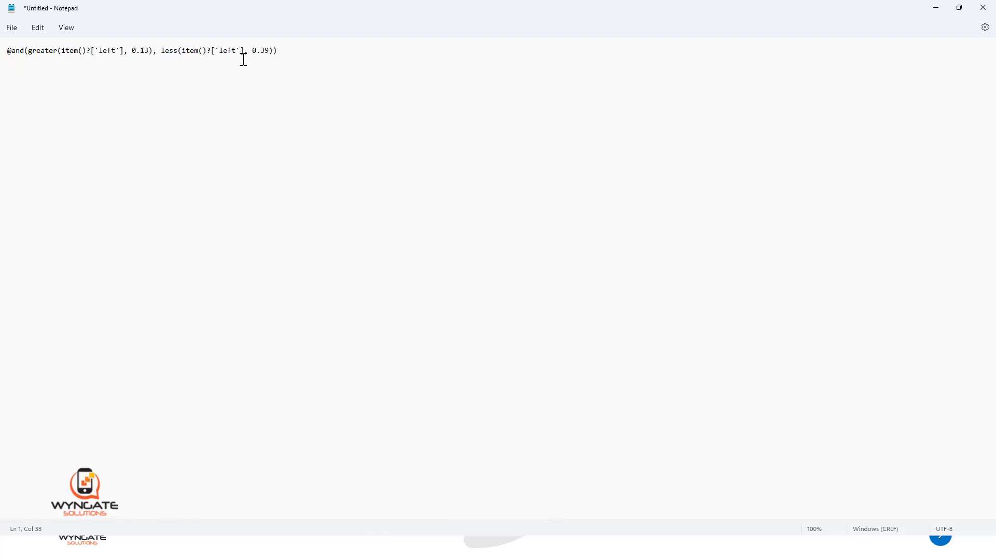
click(301, 56)
key(ctrl+a)
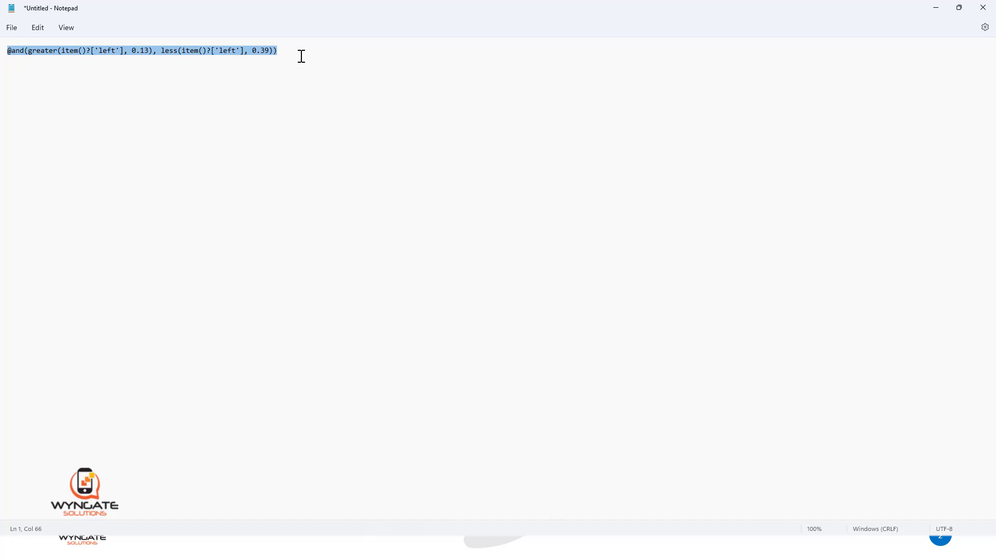
click(957, 8)
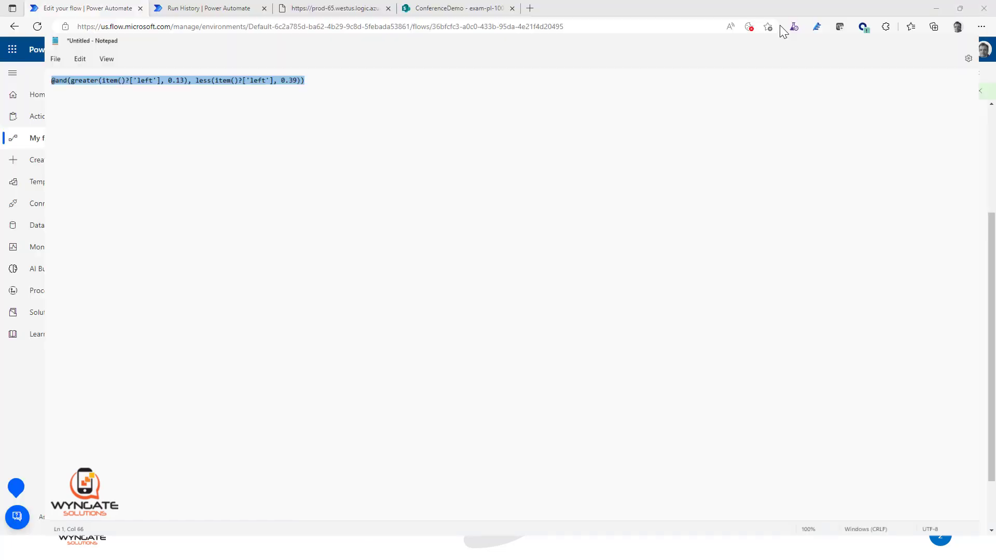
click(780, 25)
click(513, 339)
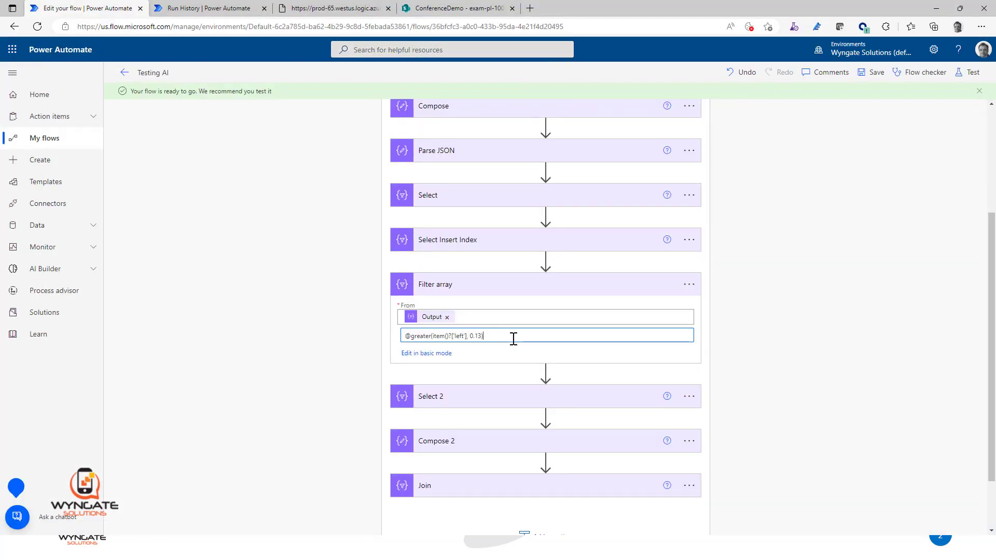
key(ctrl+a)
key(ctrl+v)
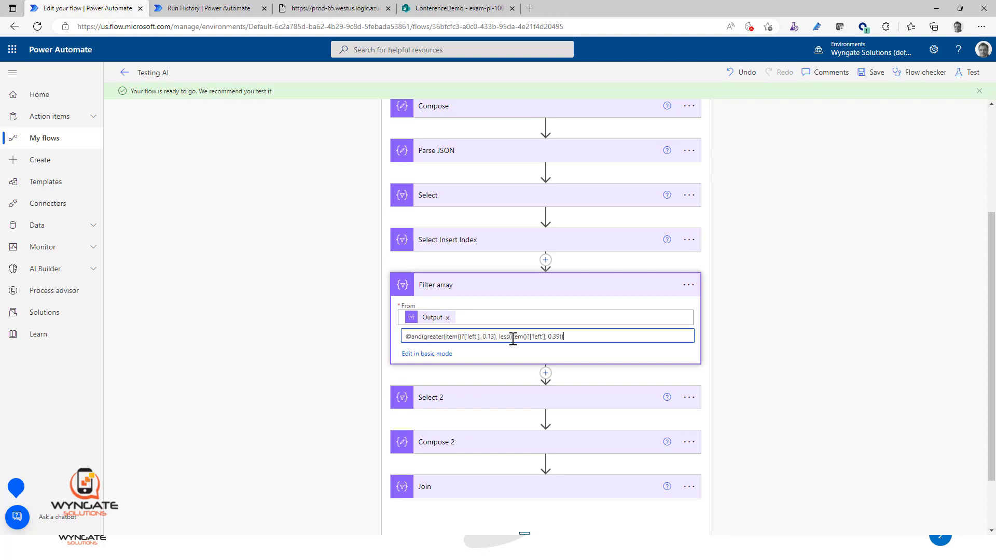
click(875, 77)
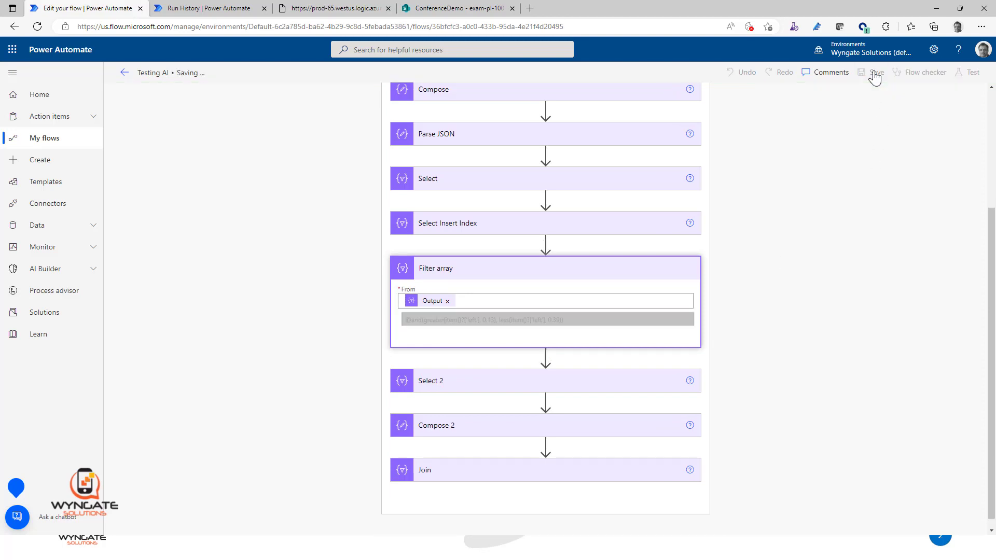
Step: Check the left values of the first two entries in the Filter array inputs of the previous run
click(176, 9)
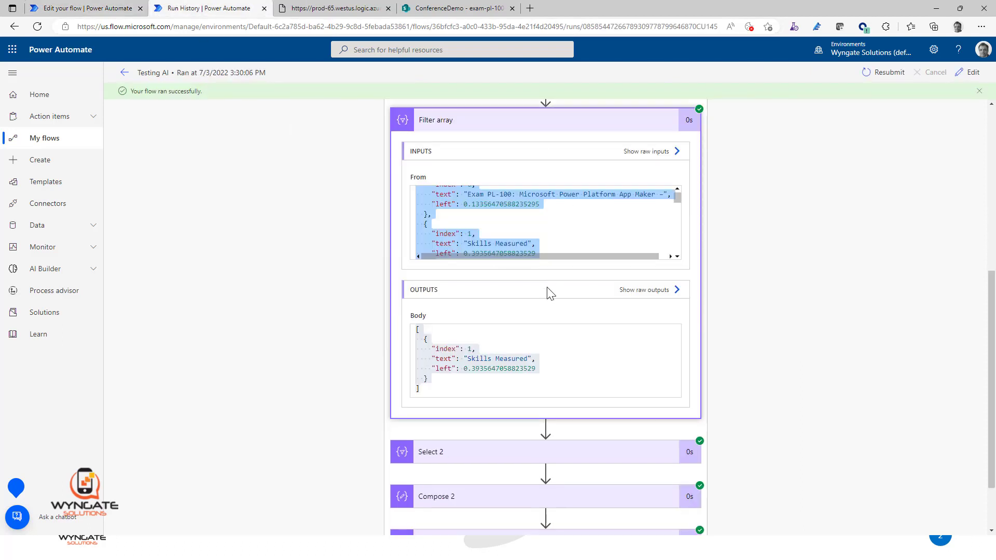
click(494, 218)
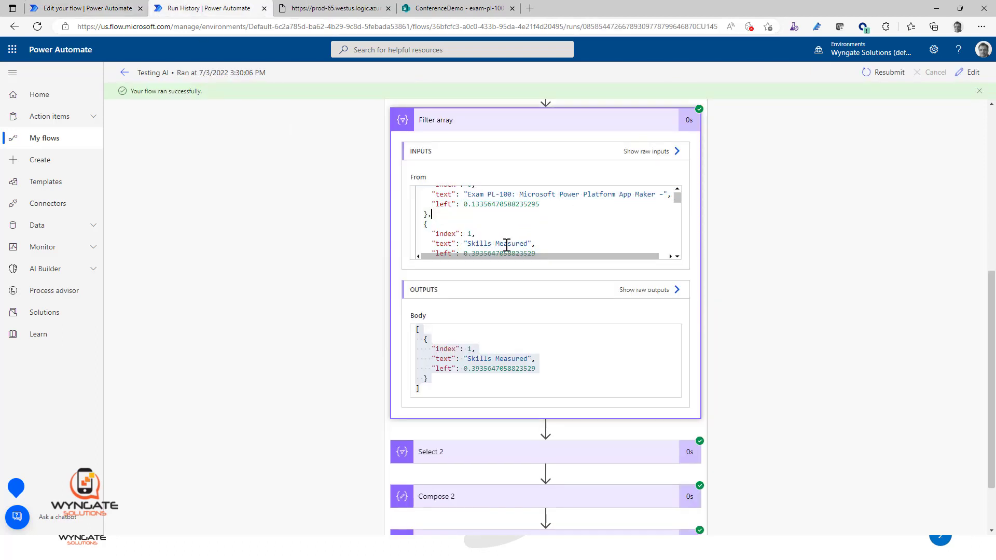
scroll(532, 249, up, 1)
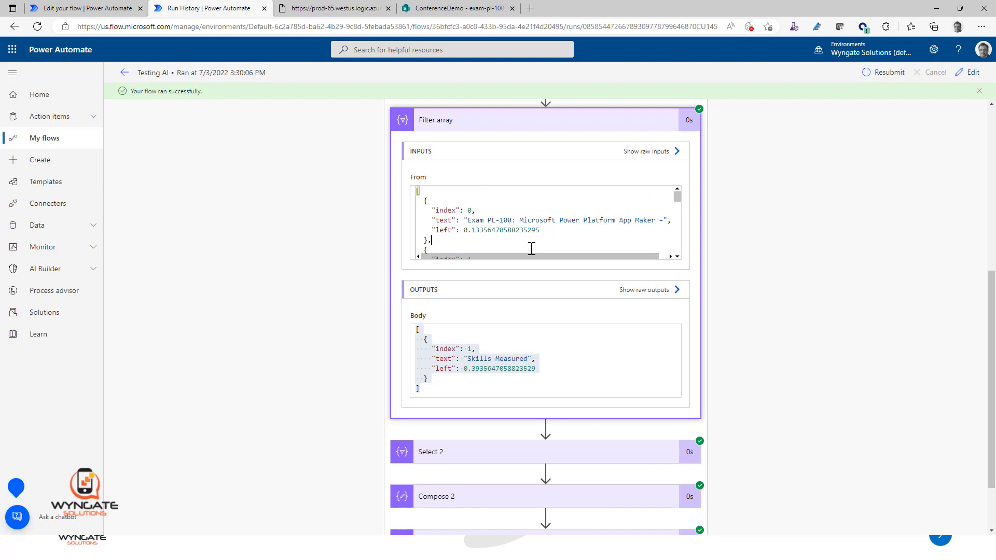
scroll(565, 225, down, 2)
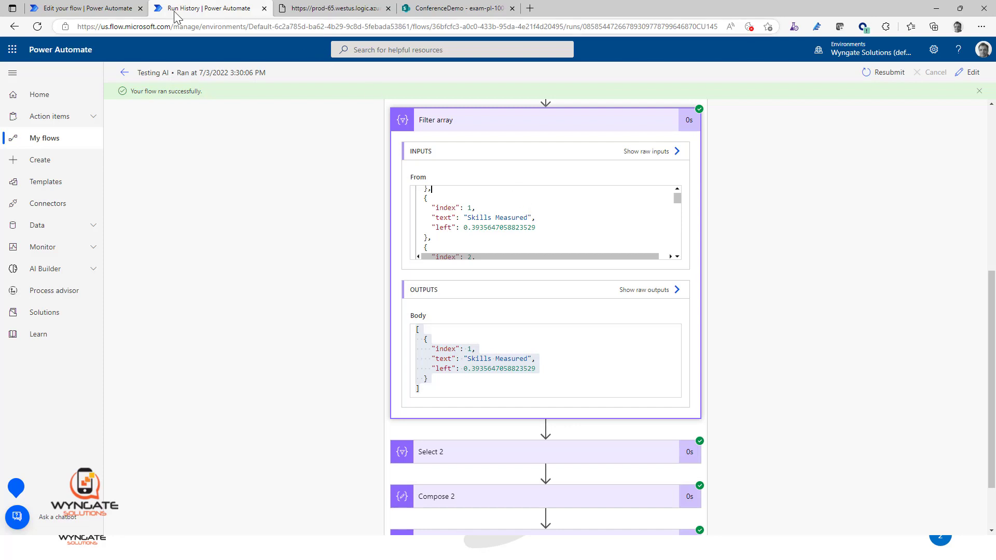
Step: Save the flow again in the editor, and resubmit the previous run from the run history
click(122, 8)
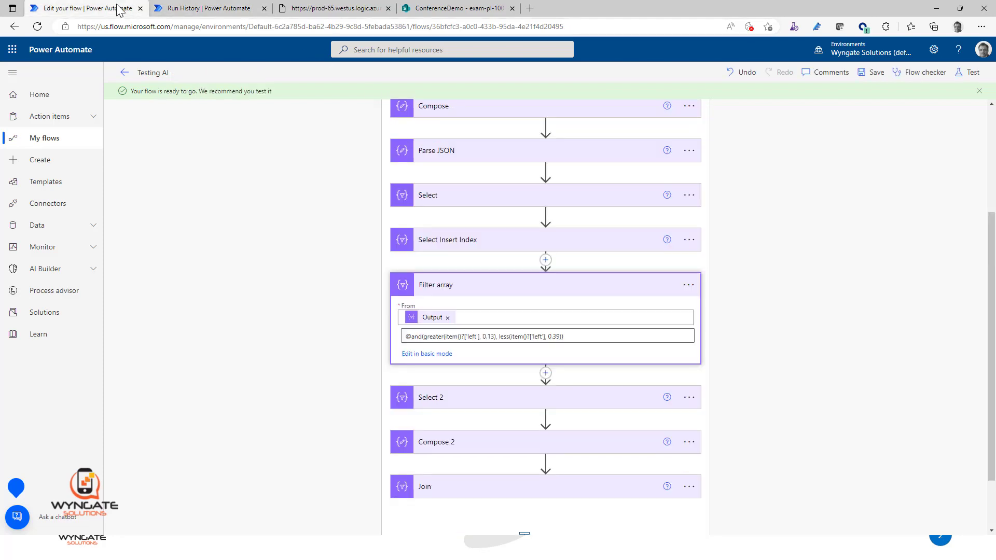
click(873, 73)
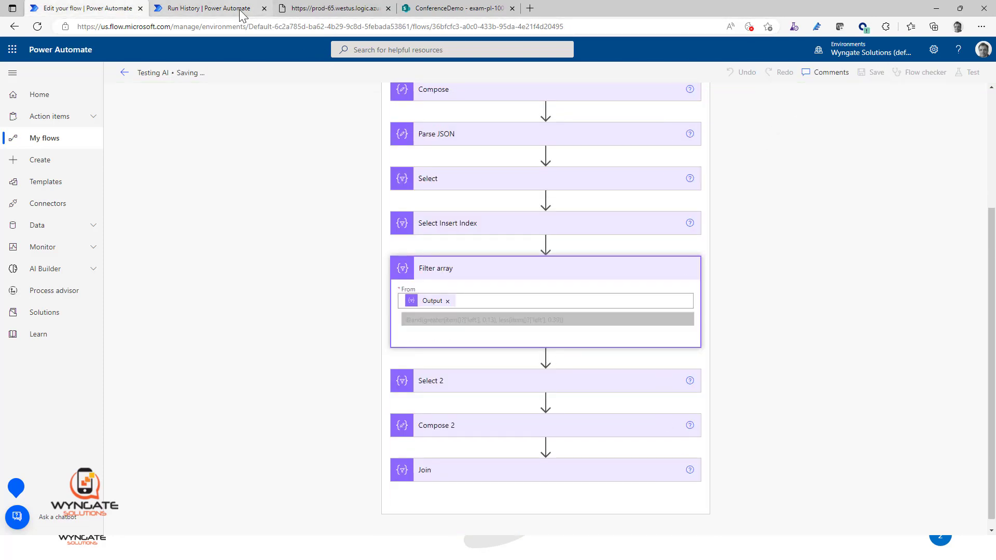
click(240, 14)
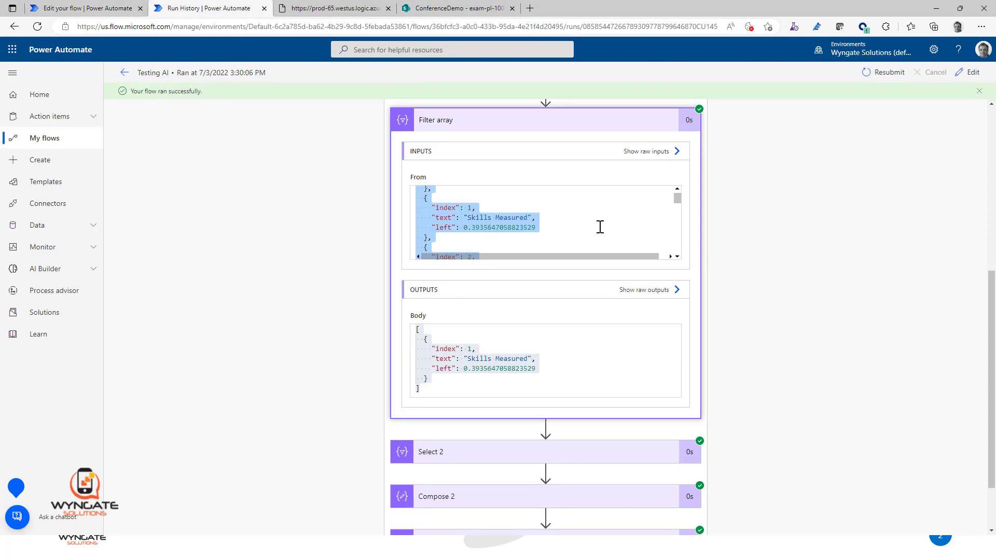
click(890, 72)
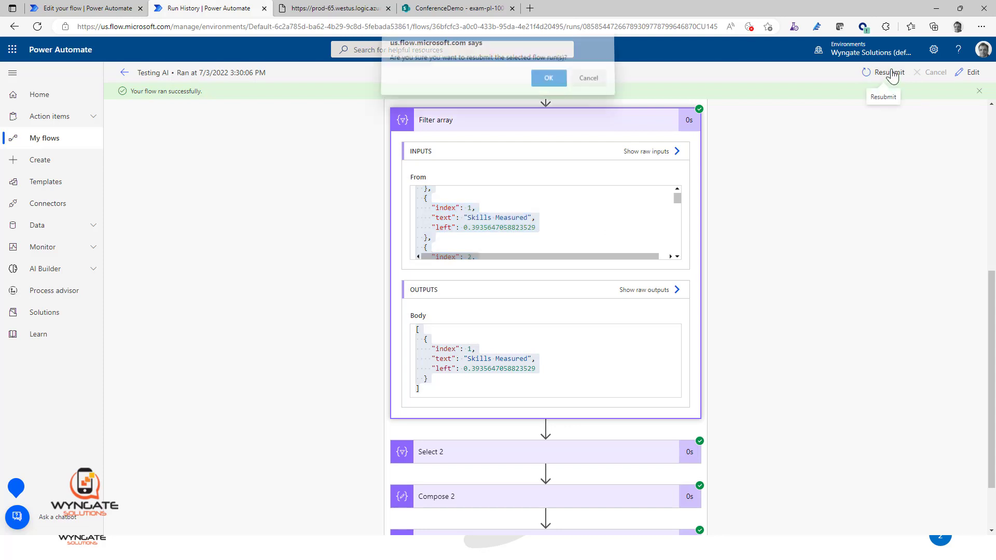
click(546, 80)
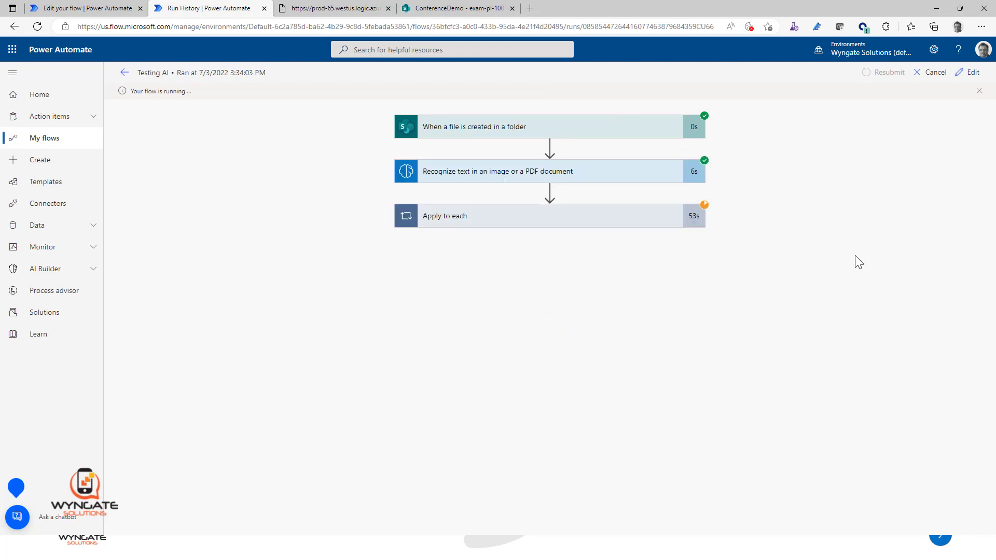
Step: Expand Apply to each and Filter array in the new run and examine the entries in the filtered output
click(629, 230)
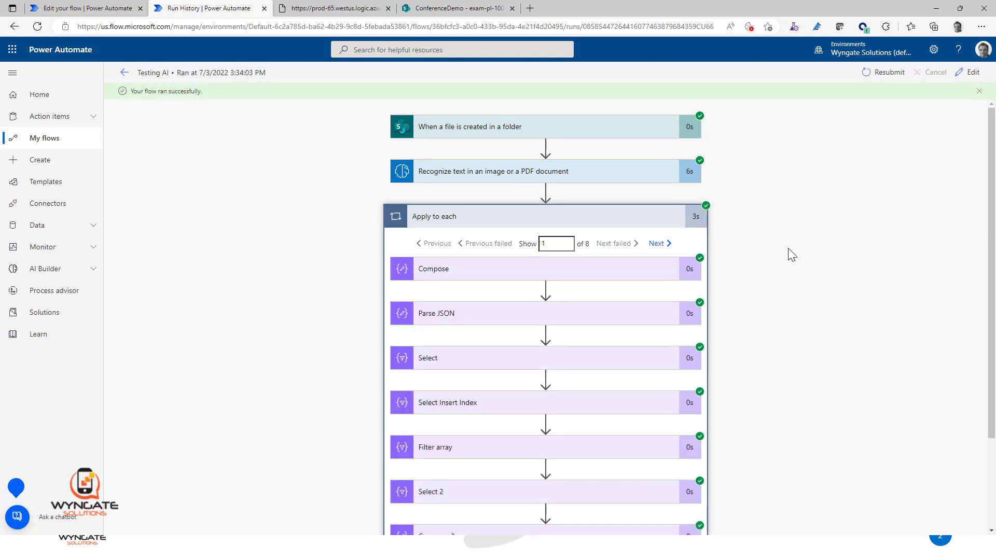
scroll(788, 248, down, 2)
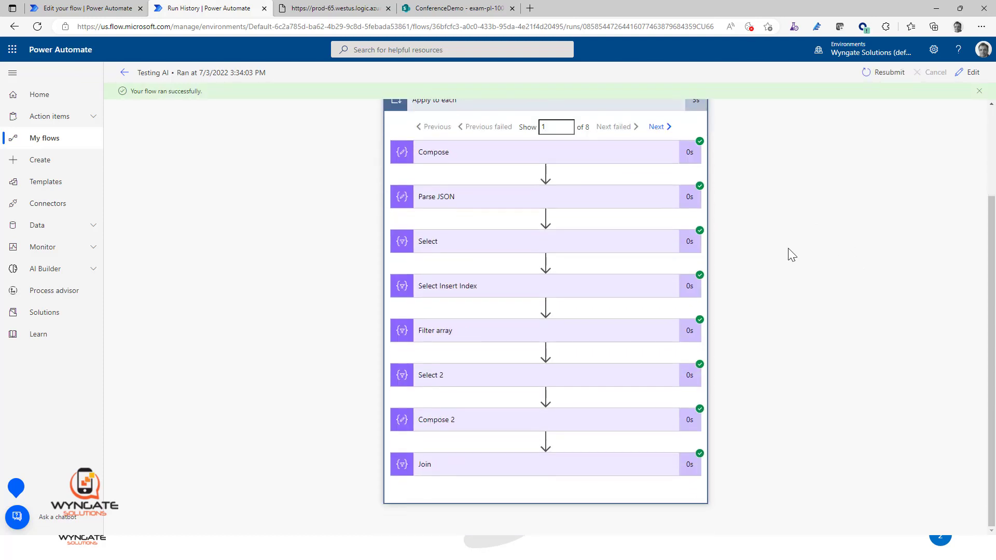
click(553, 336)
scroll(783, 250, down, 4)
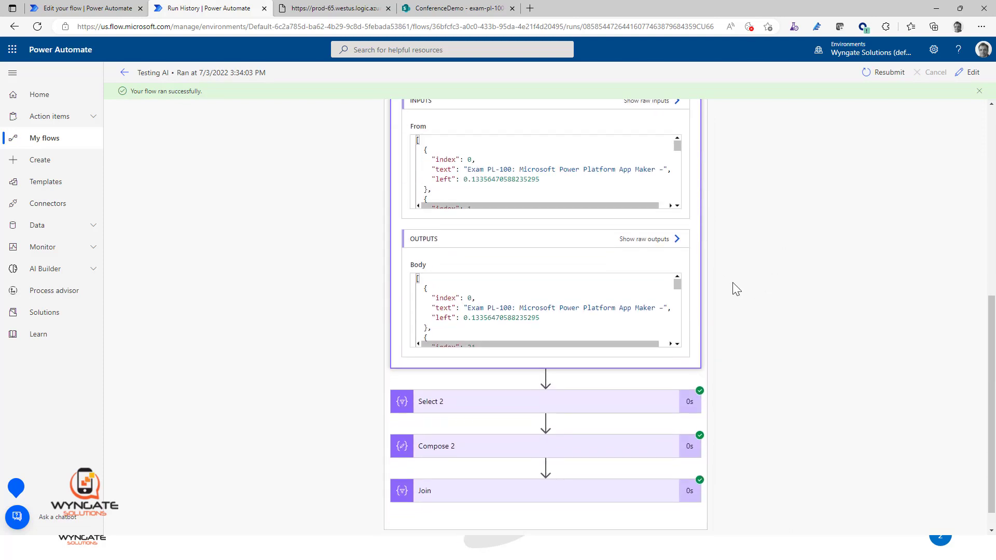
click(676, 345)
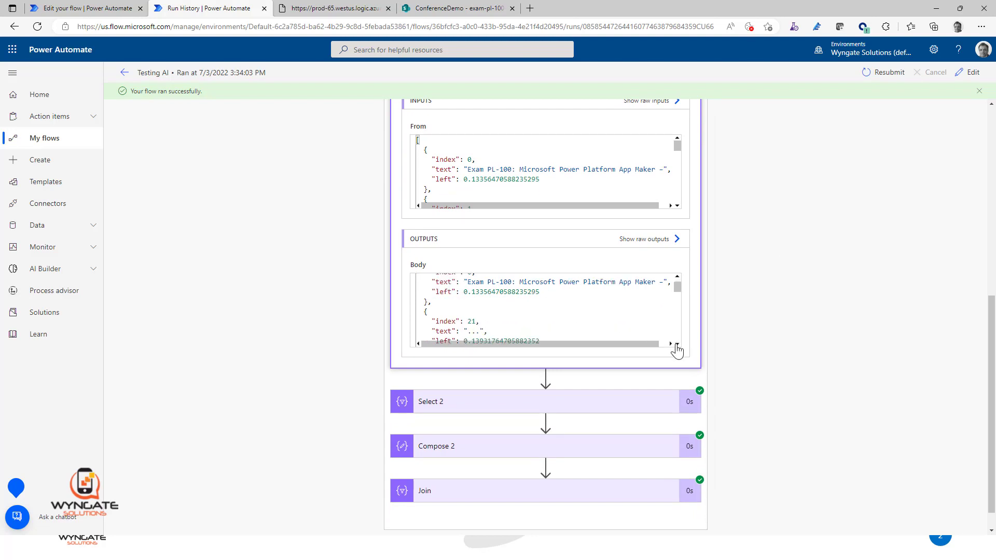
click(677, 345)
click(677, 345)
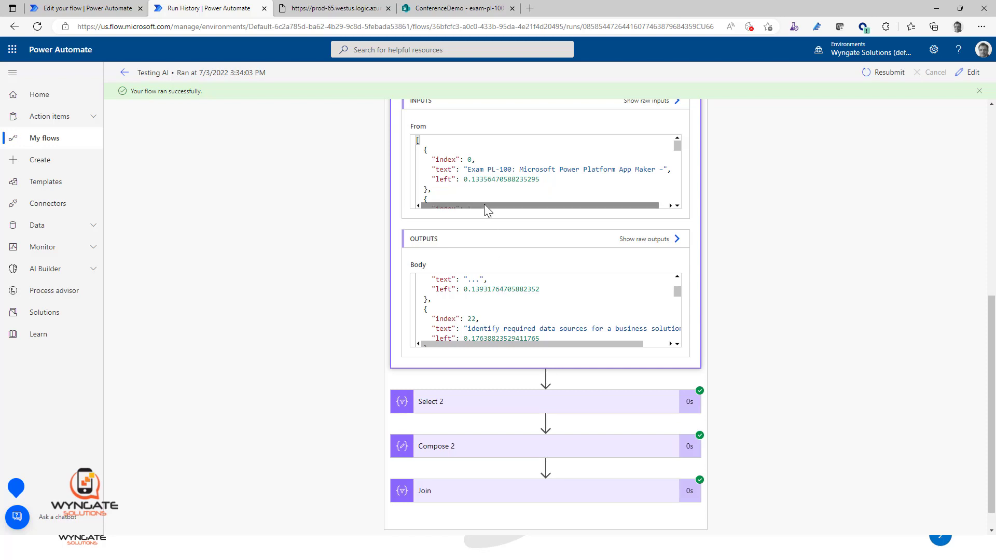
Step: Check the left values of the entries with index 0 to 2 in the Filter array inputs against the condition's range
drag(473, 179, 483, 180)
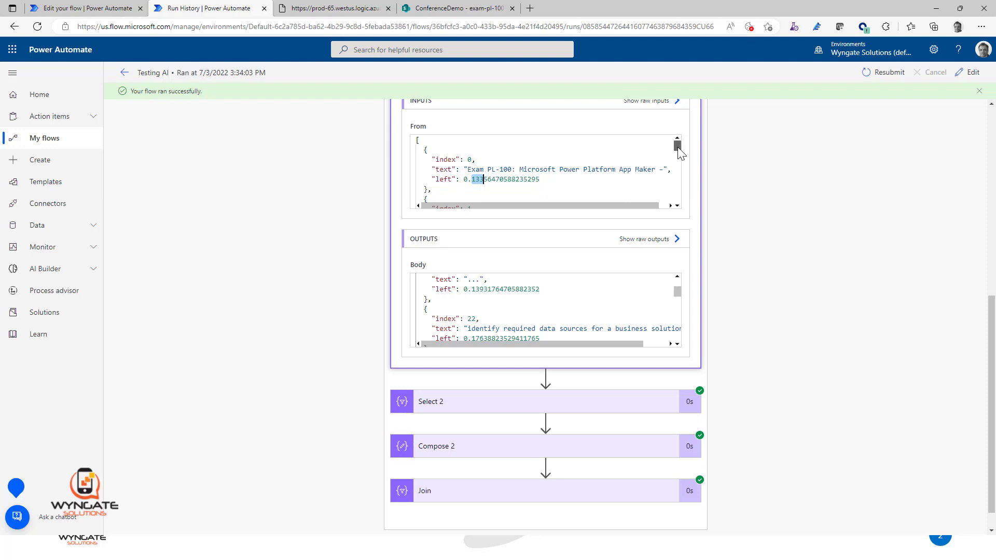
scroll(628, 168, down, 3)
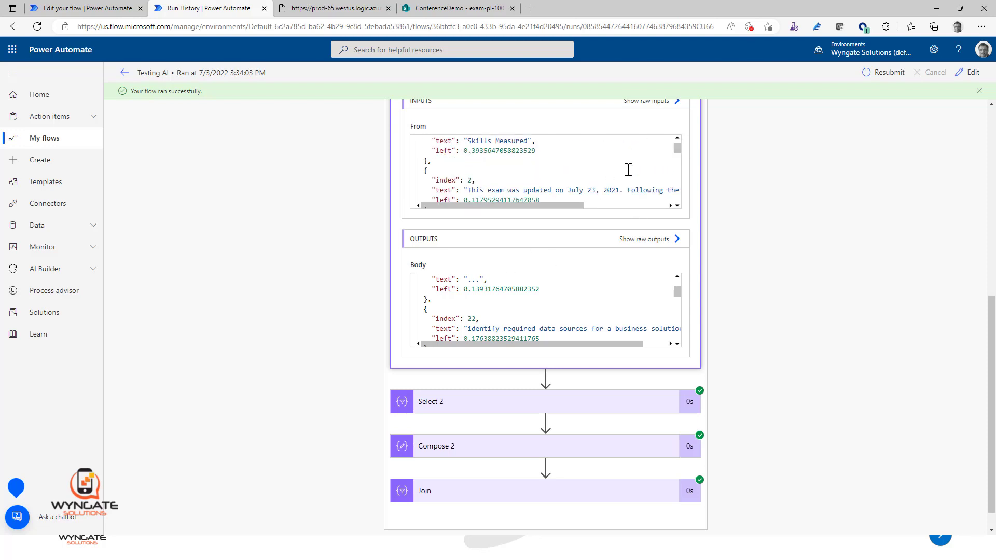
scroll(628, 170, down, 1)
drag(473, 174, 482, 174)
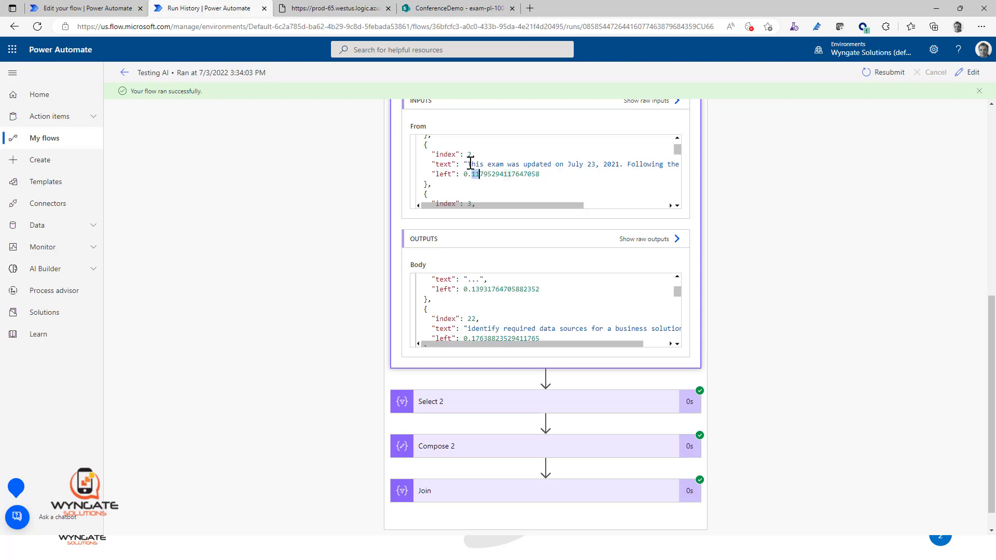
drag(469, 164, 532, 164)
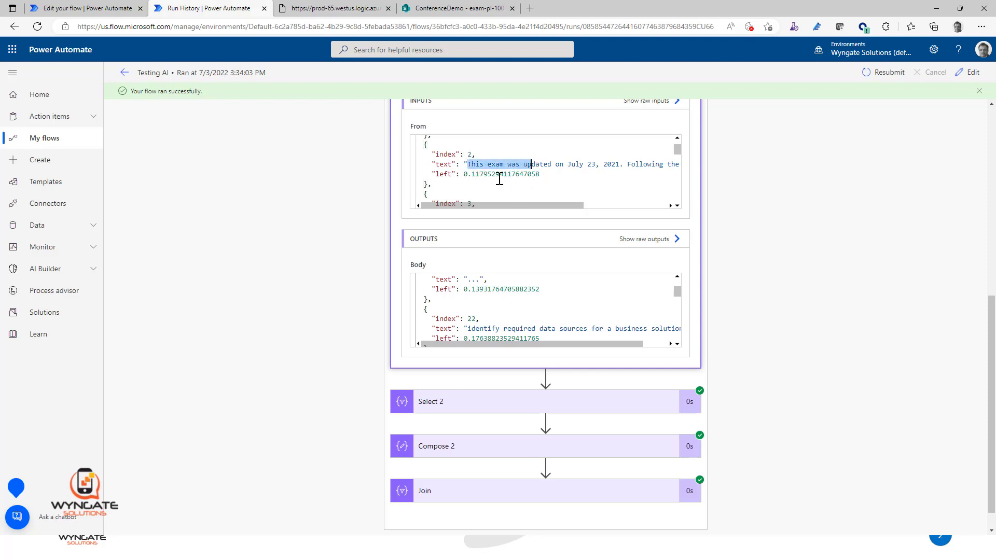
click(480, 174)
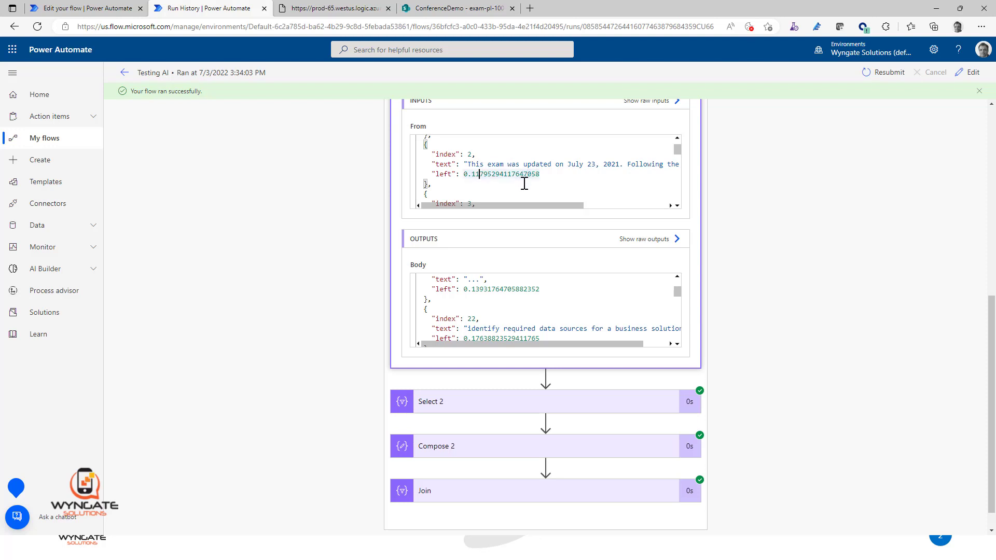
Step: Return to the start of the Filter array output and check which index follows the first entry
click(677, 277)
click(676, 277)
click(677, 277)
scroll(518, 296, down, 1)
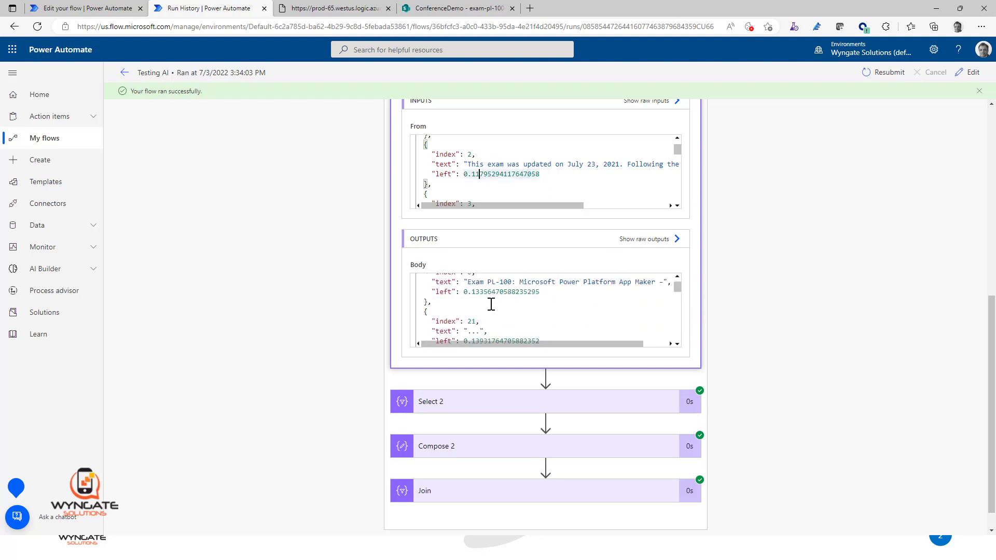
click(471, 322)
double_click(471, 321)
Step: Review the flow's actions in the editor, expanding Compose to examine its input alongside the Apply to each source
click(97, 9)
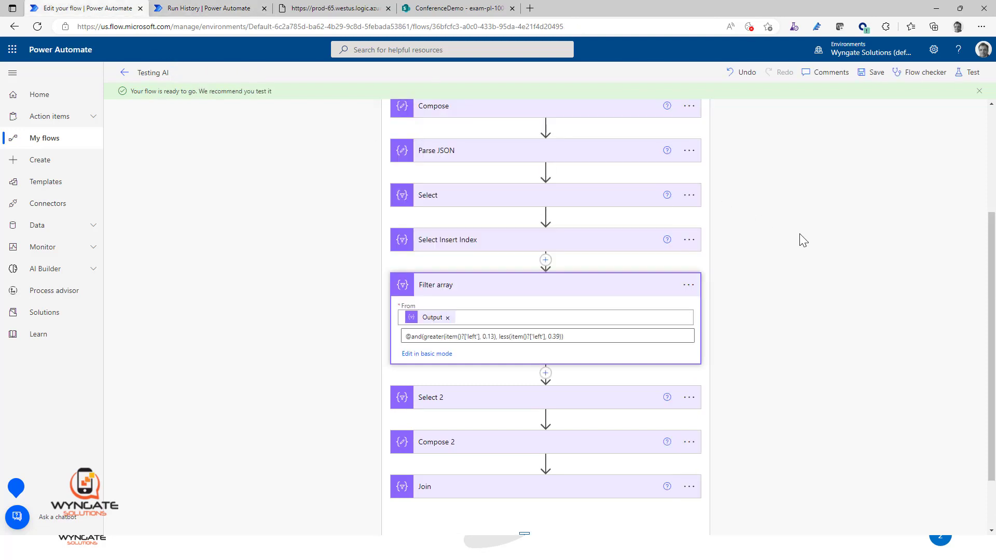
scroll(801, 235, up, 3)
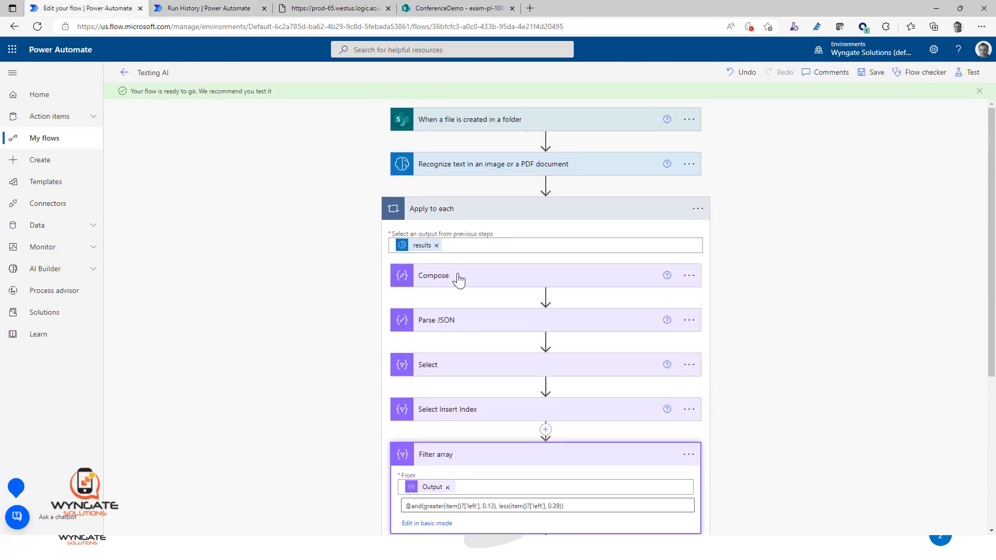
click(458, 280)
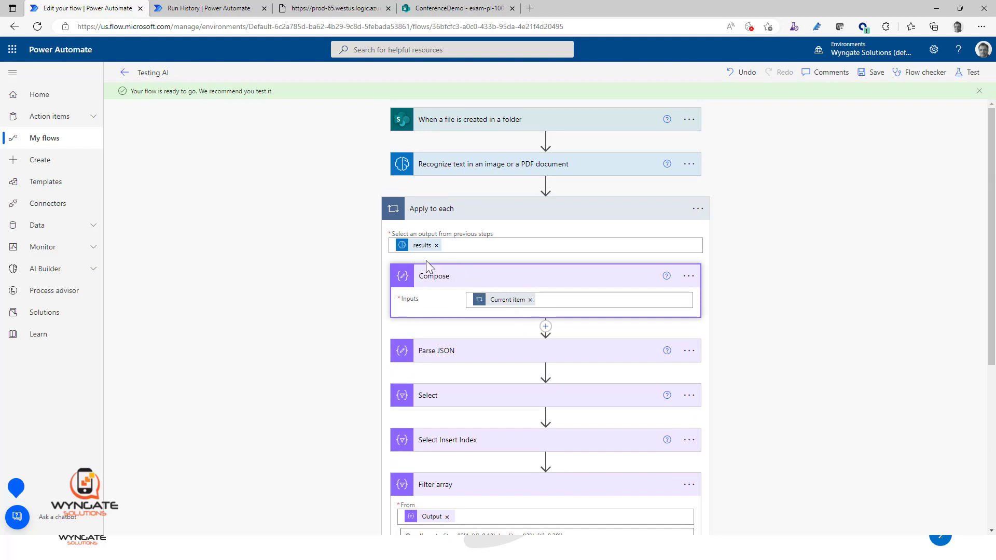
scroll(782, 340, down, 3)
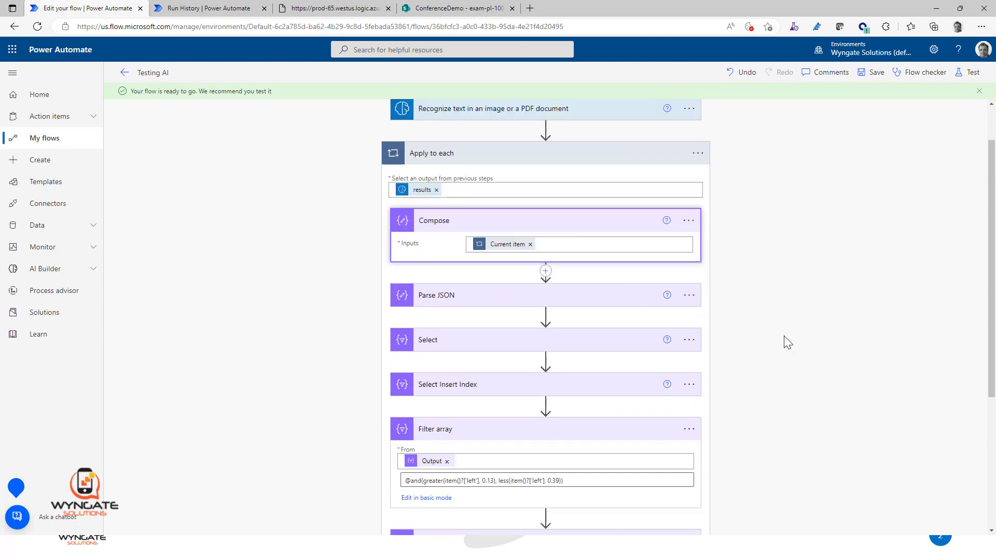
scroll(786, 343, up, 2)
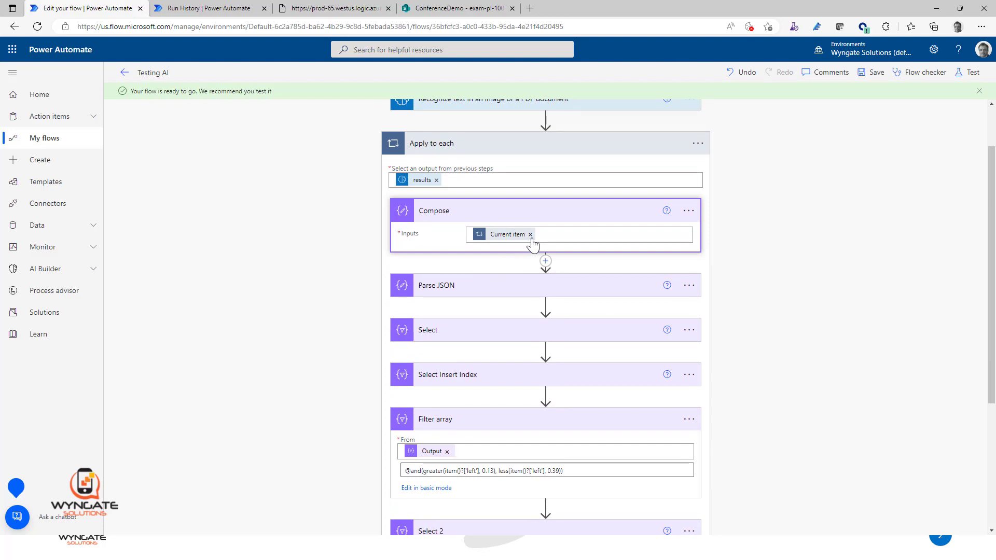
Step: Examine the Compose outputs and the Parse JSON content, schema and body of the latest run in the run history
click(210, 8)
scroll(892, 297, up, 7)
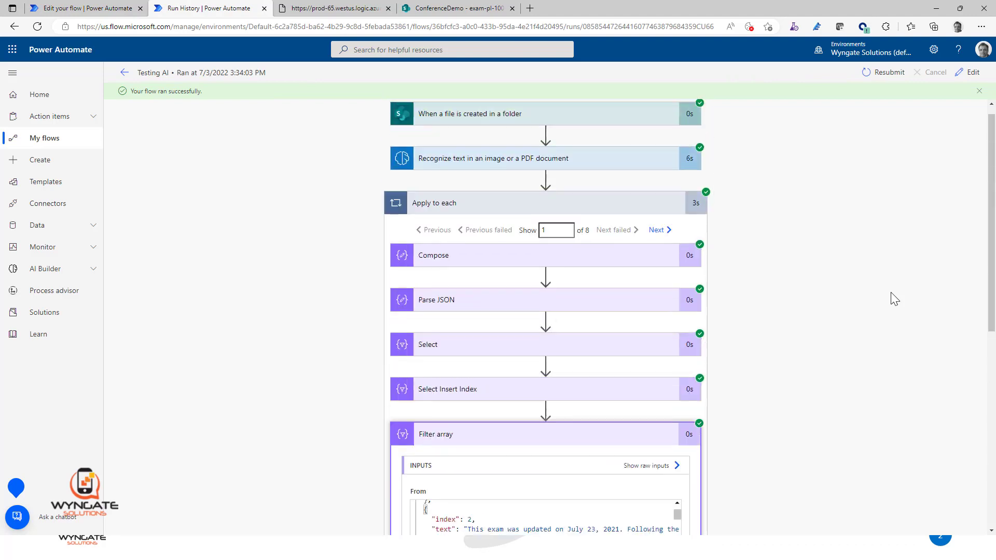
scroll(891, 297, down, 1)
click(535, 212)
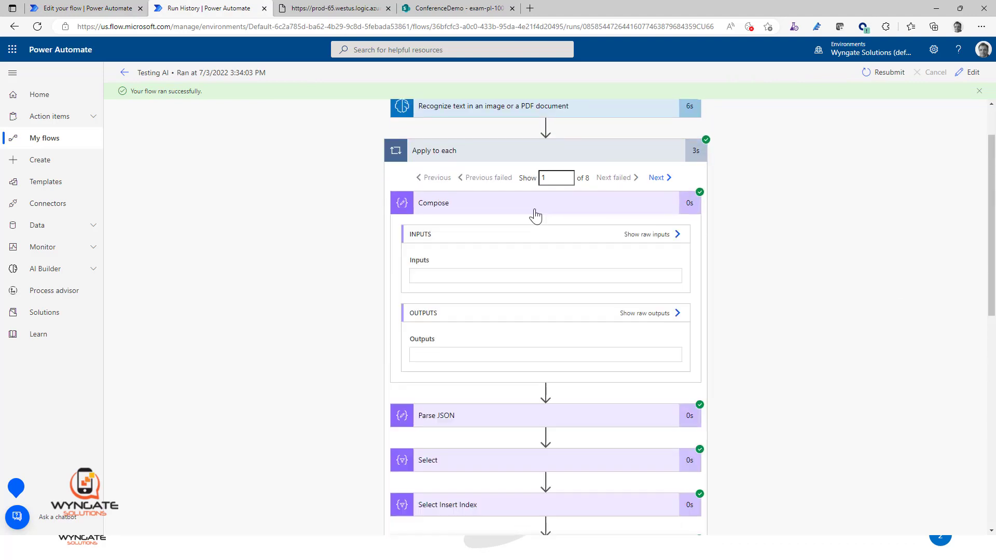
scroll(869, 341, down, 5)
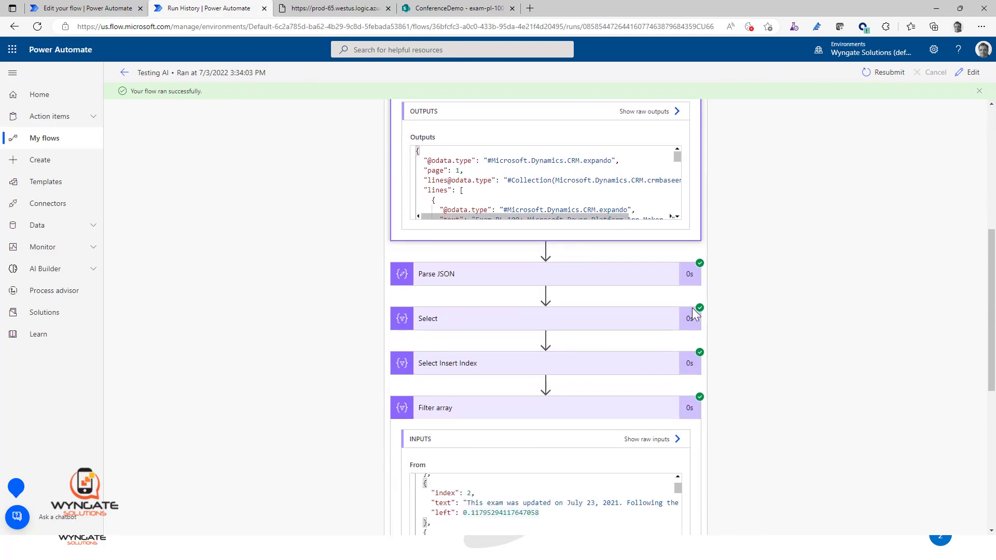
click(542, 280)
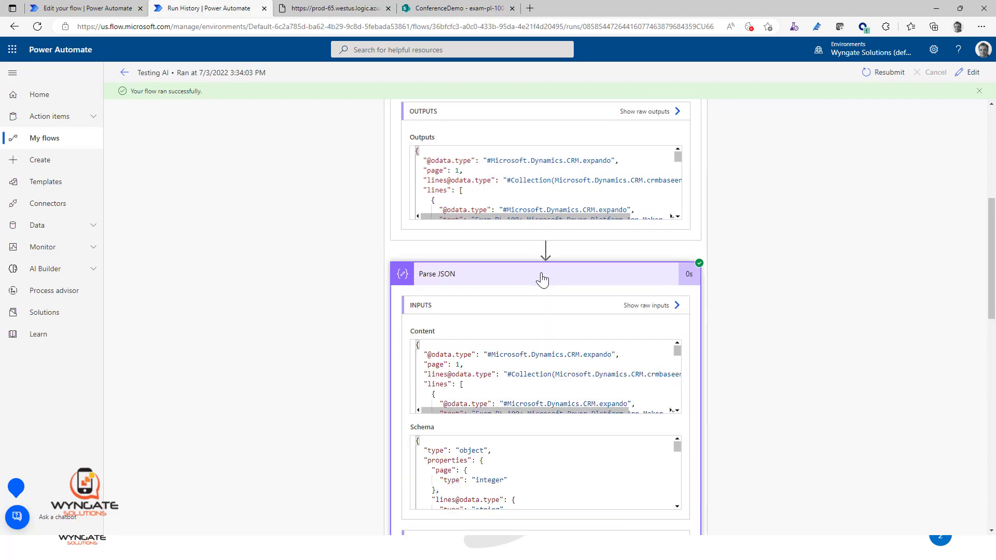
scroll(518, 391, down, 5)
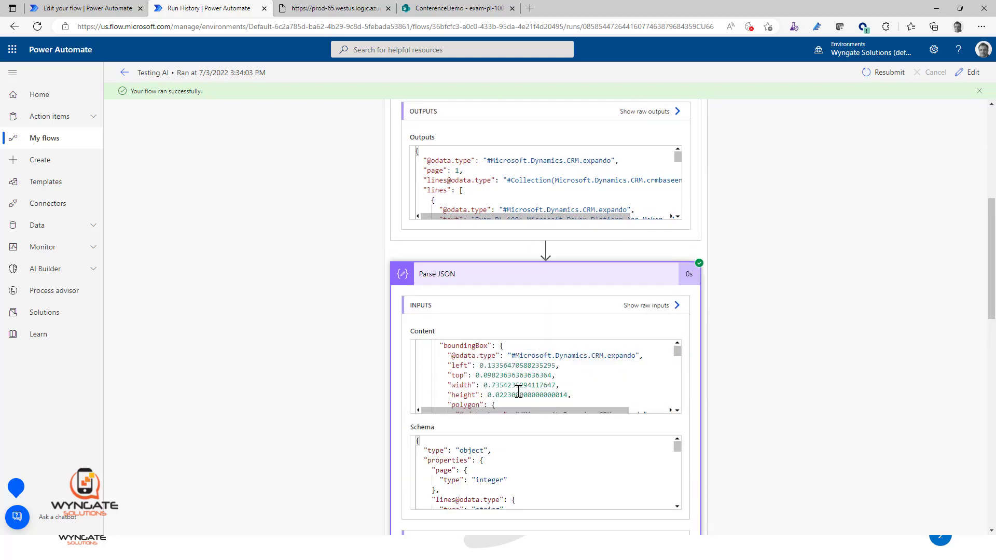
scroll(862, 398, down, 4)
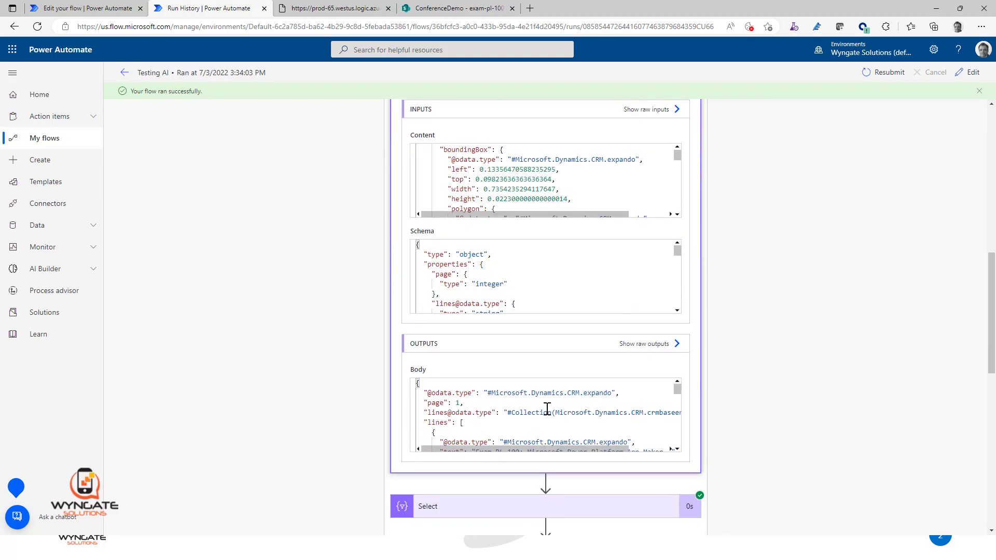
Step: Review the Parse JSON body, expand the run's Select action and examine the text and left fields in its output
scroll(486, 422, down, 5)
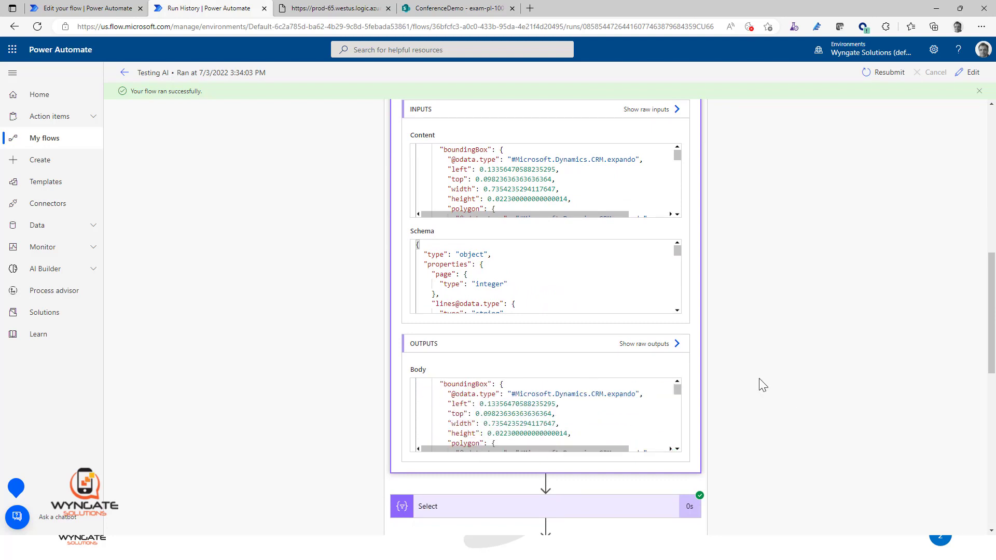
scroll(736, 384, down, 3)
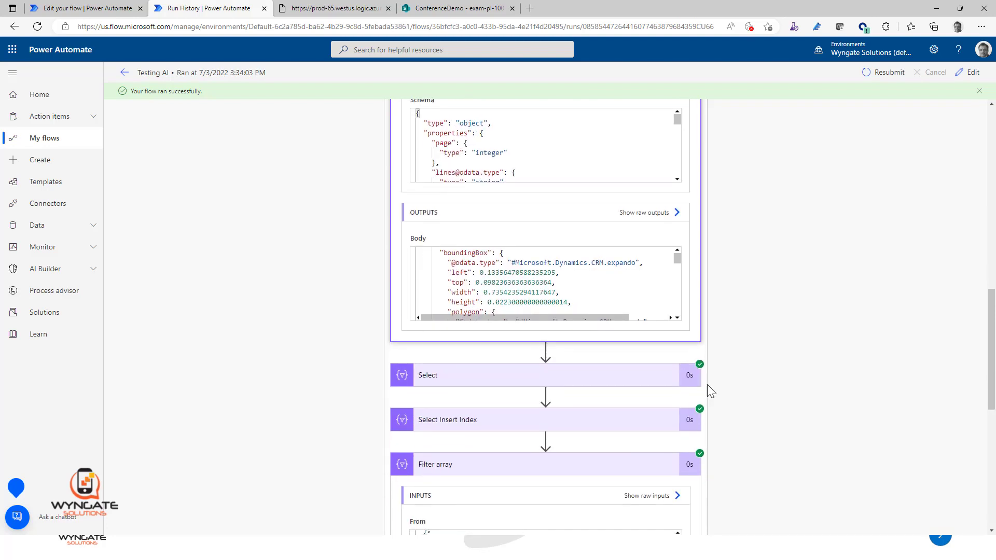
click(544, 376)
scroll(778, 421, down, 5)
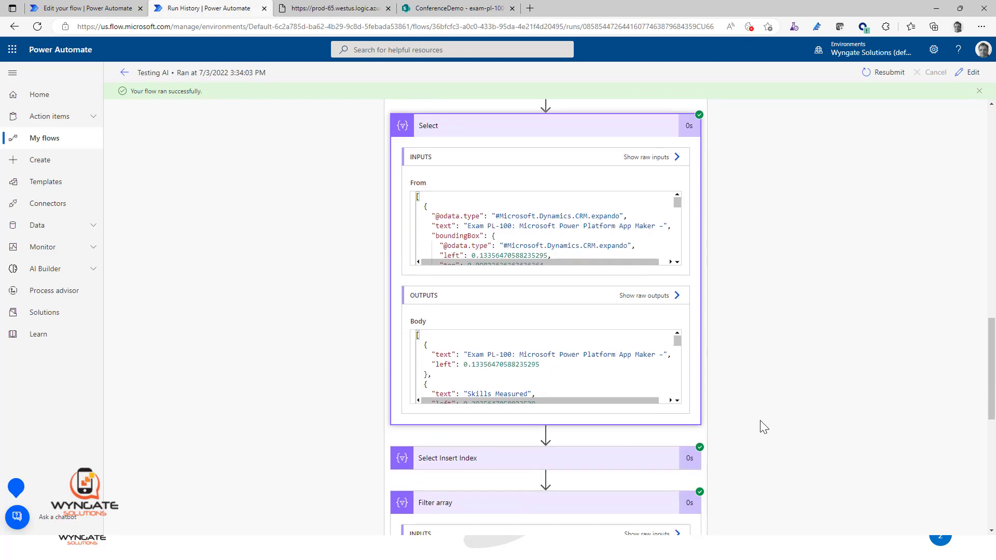
double_click(444, 343)
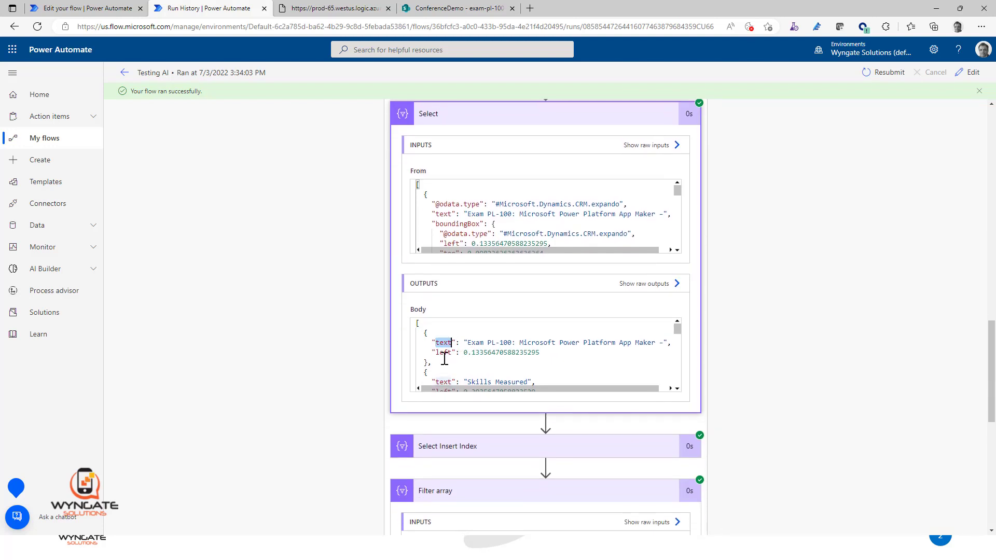
double_click(443, 353)
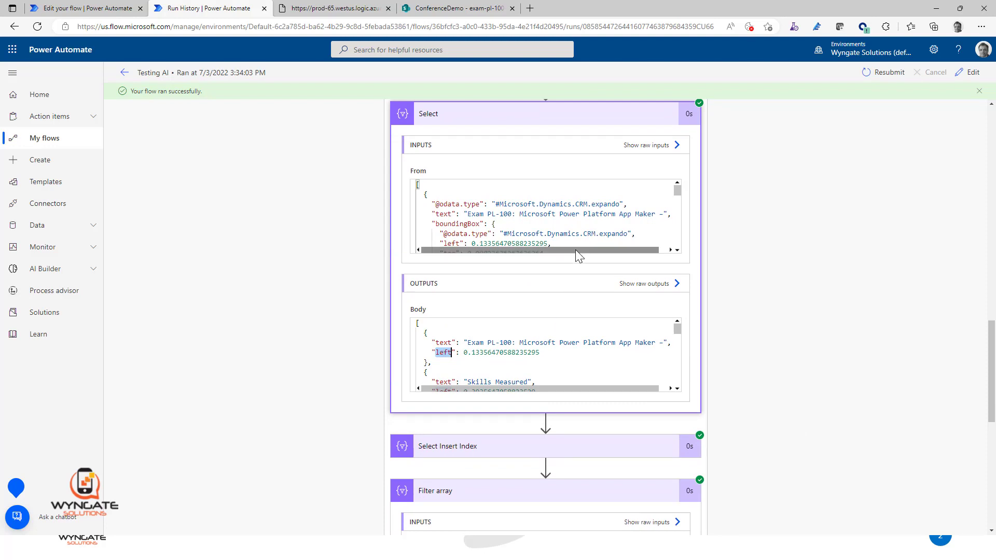
Step: Expand Select Insert Index in the run and examine its list of input numbers and the indexed entries in its output
scroll(739, 345, down, 4)
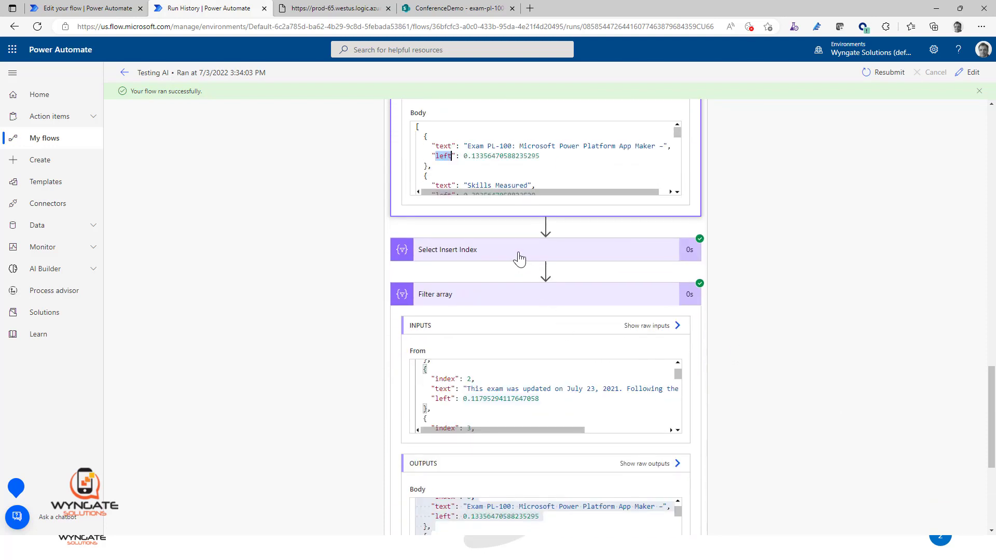
click(519, 258)
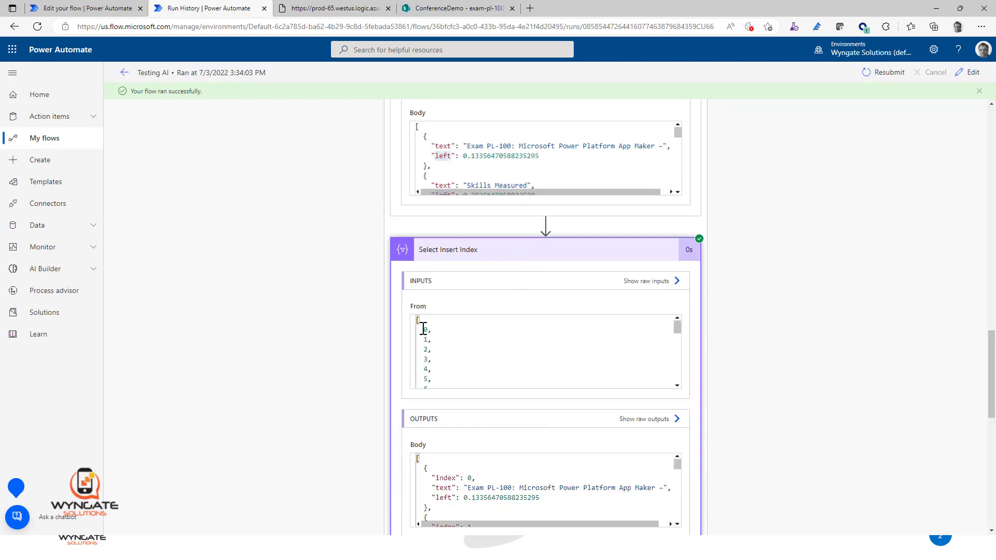
drag(423, 330, 516, 422)
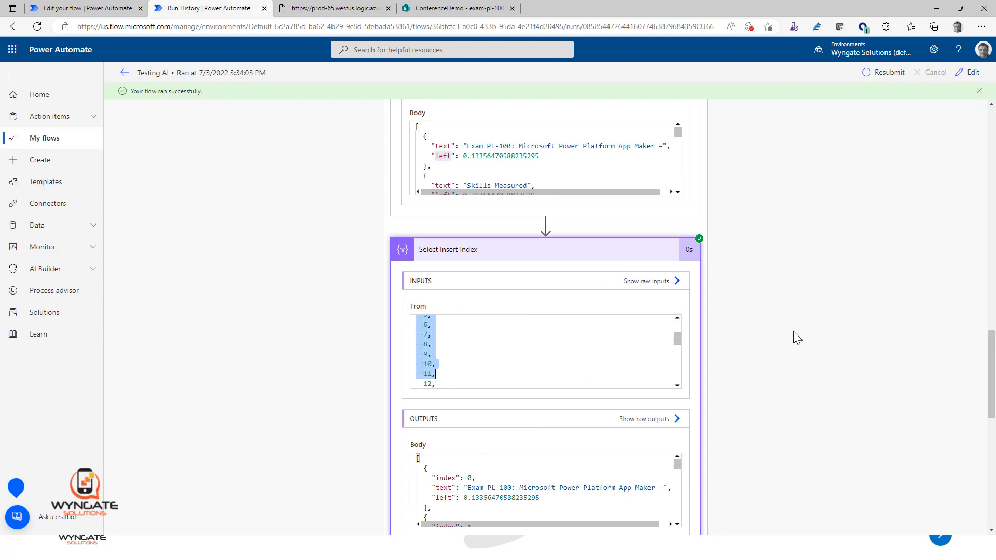
scroll(793, 335, down, 5)
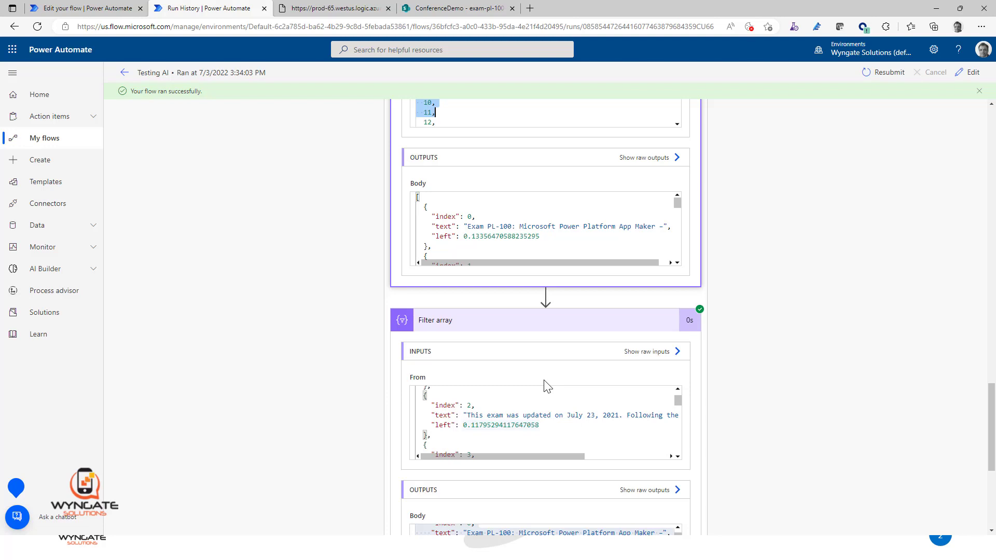
Step: Review the Filter array inputs and outputs in the run
double_click(538, 415)
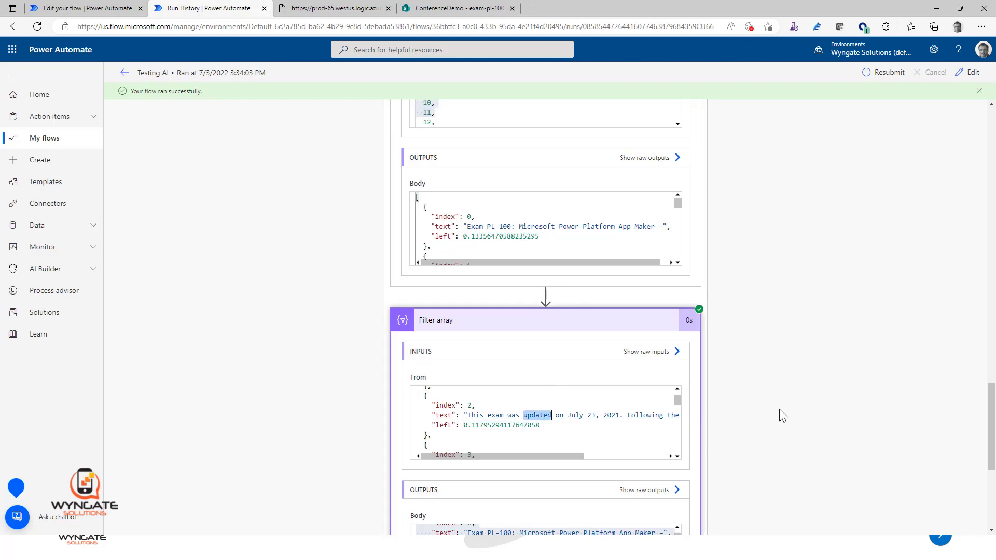
scroll(783, 415, down, 4)
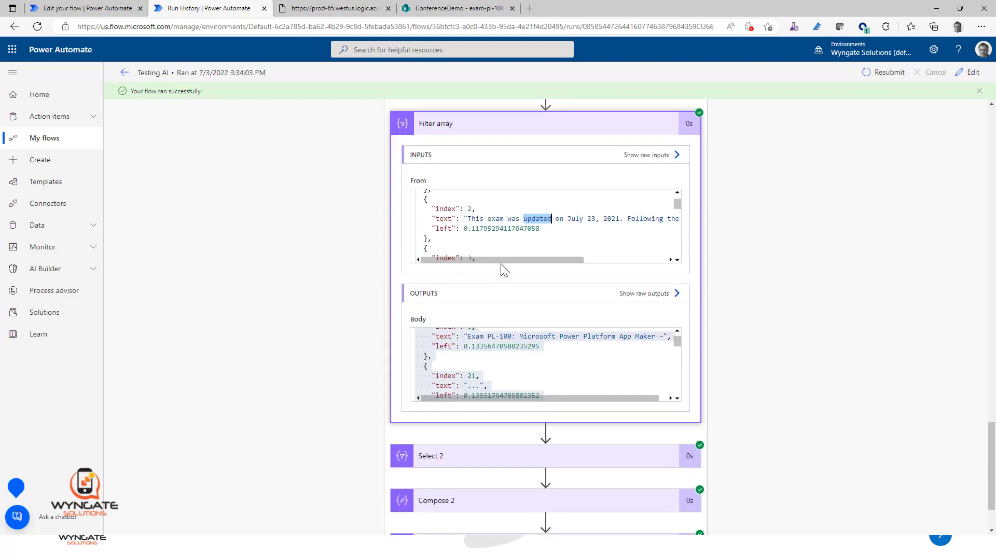
scroll(631, 283, down, 2)
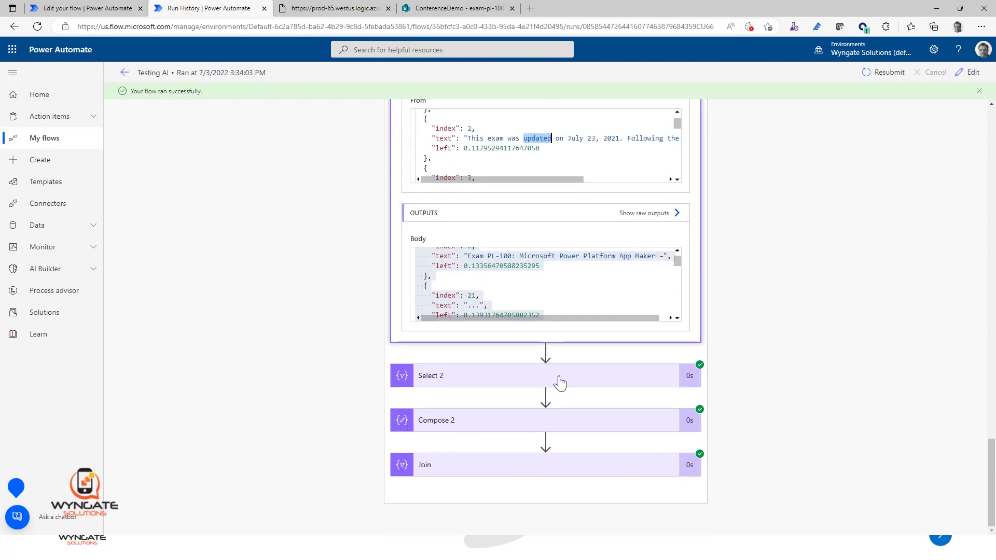
Step: Expand the run's Join and Select 2 actions, examine the Select 2 output text, and return to the start of the run
click(516, 472)
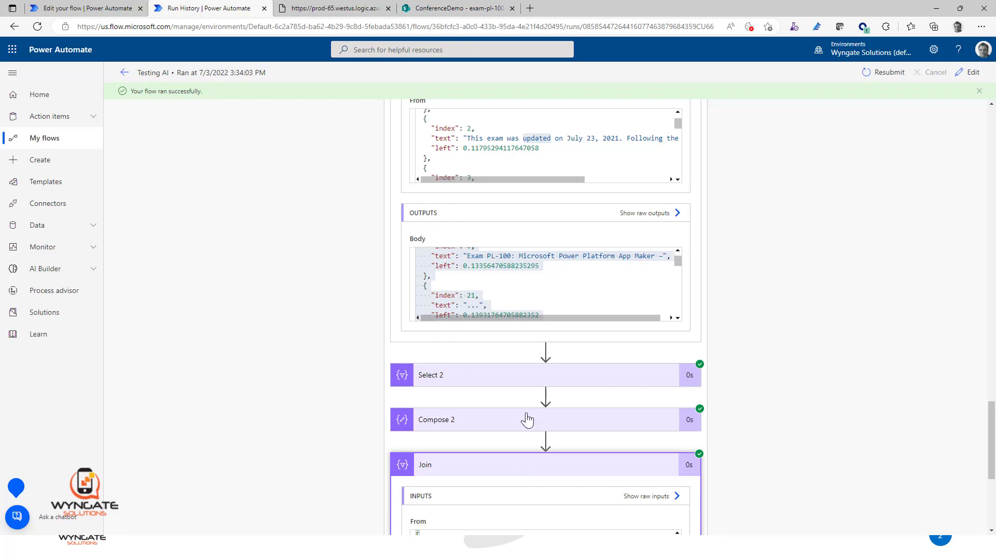
click(529, 376)
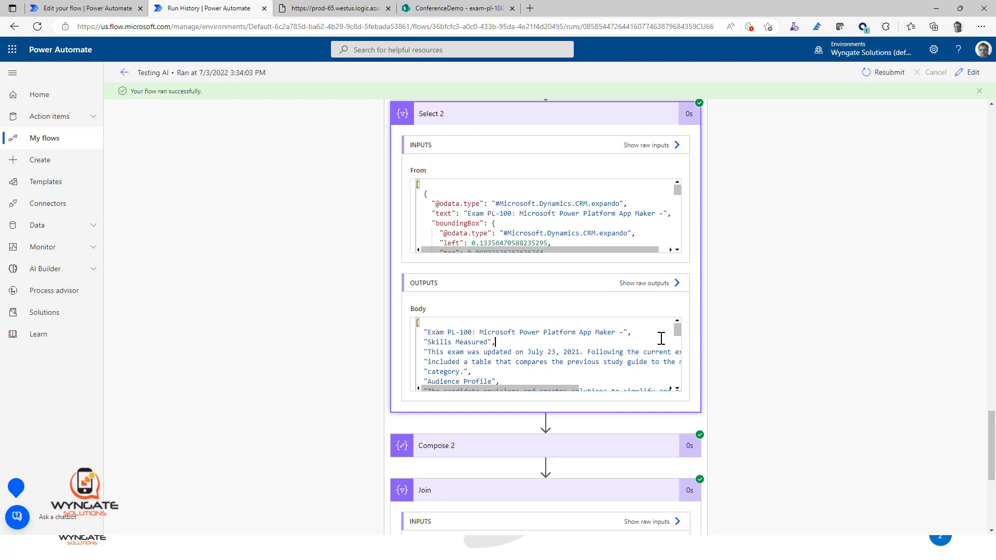
scroll(742, 424, down, 1)
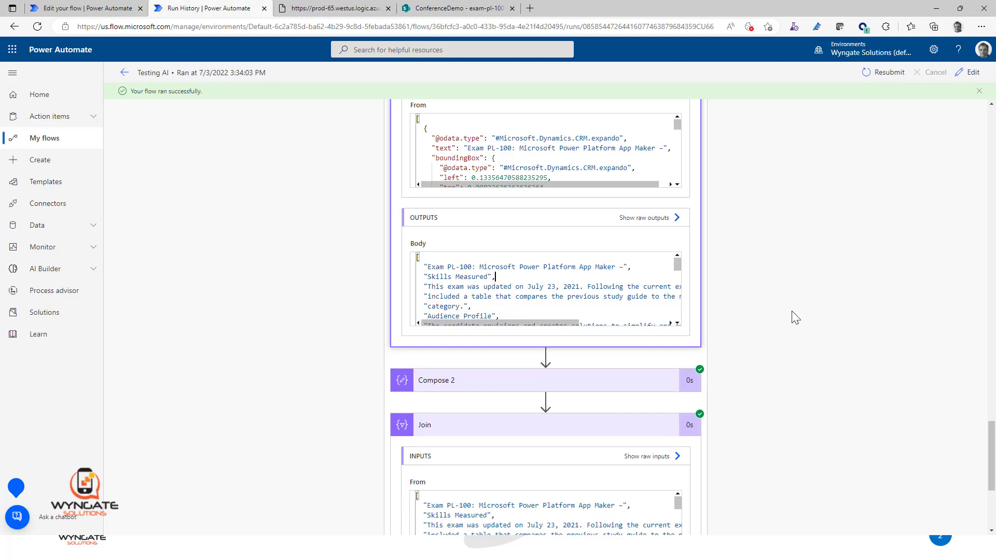
scroll(792, 311, up, 10)
scroll(791, 311, up, 10)
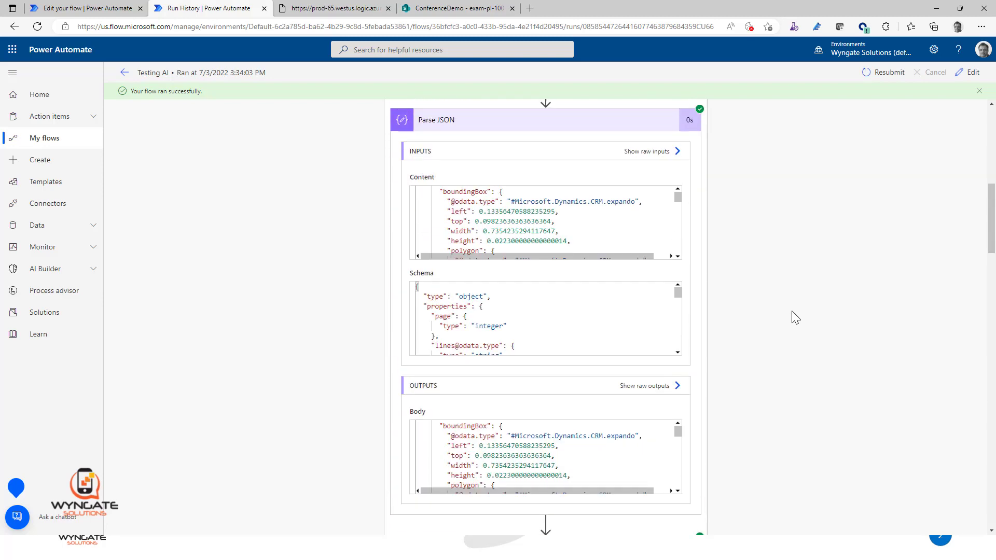
scroll(792, 310, up, 10)
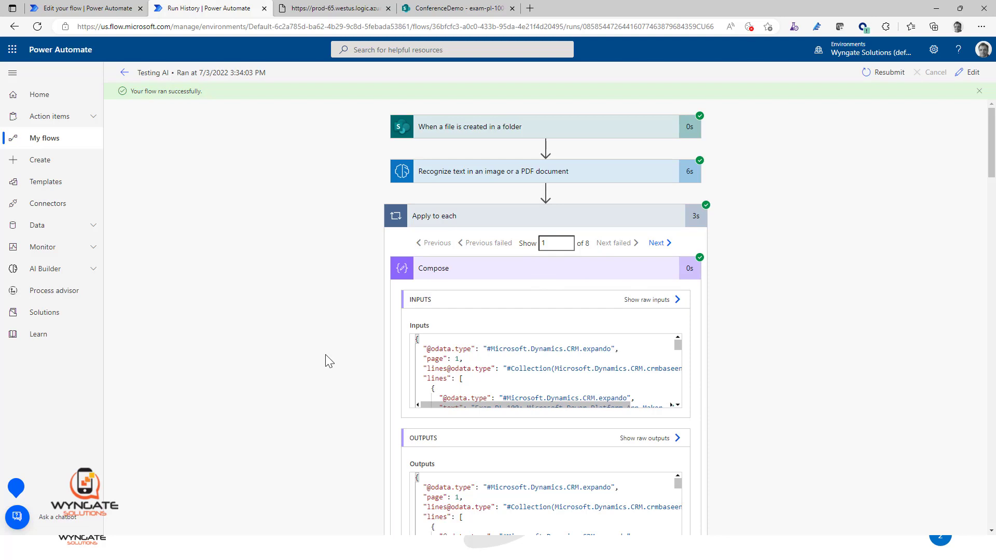
Step: Open the Testing AI flow's full run history and compare the durations of the Jul 3 03:02 PM and 03:34 PM runs
click(125, 76)
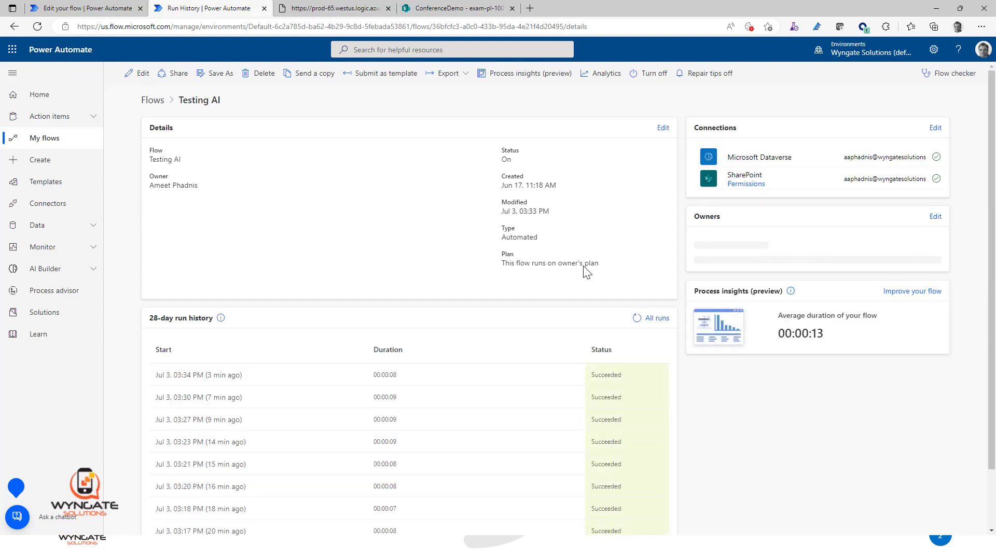
scroll(584, 269, down, 1)
click(656, 251)
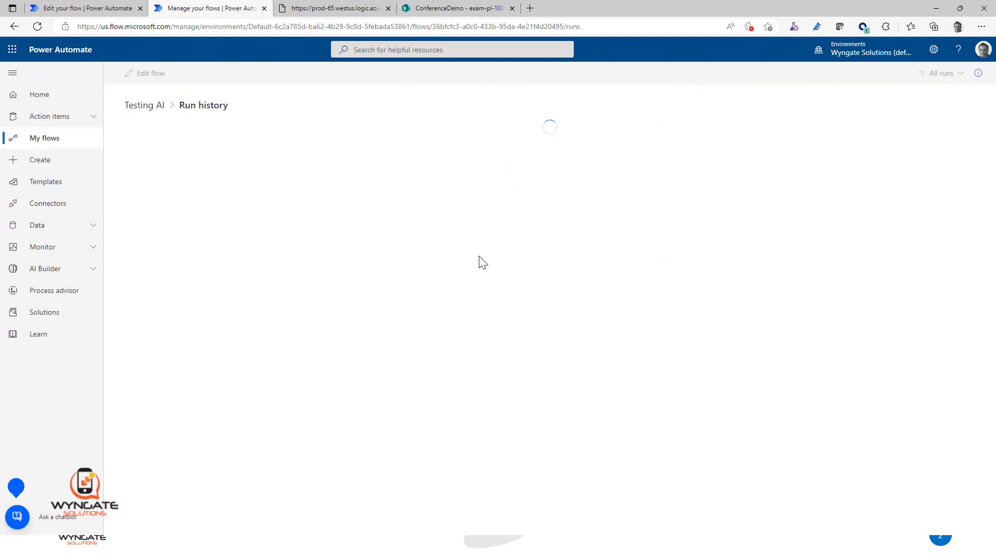
scroll(480, 260, down, 2)
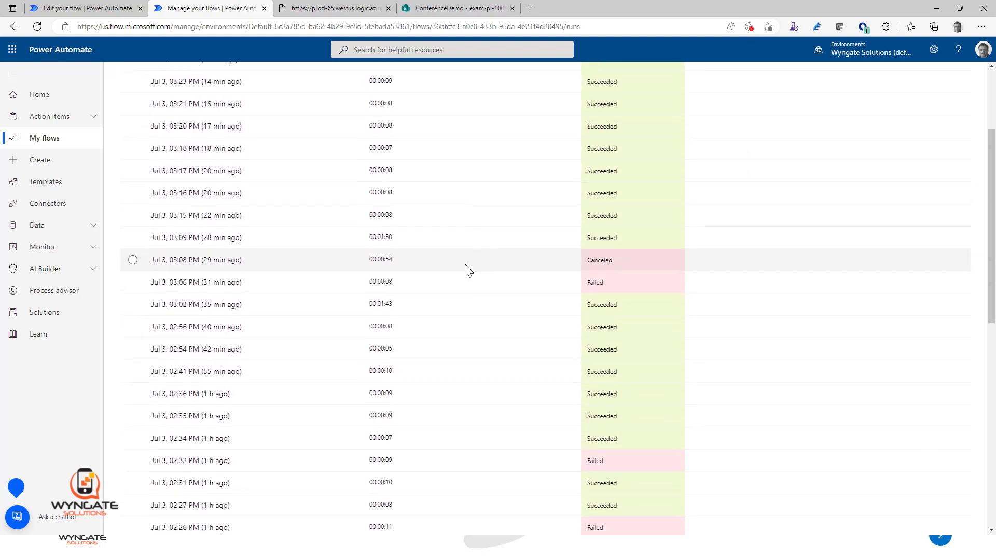
click(401, 308)
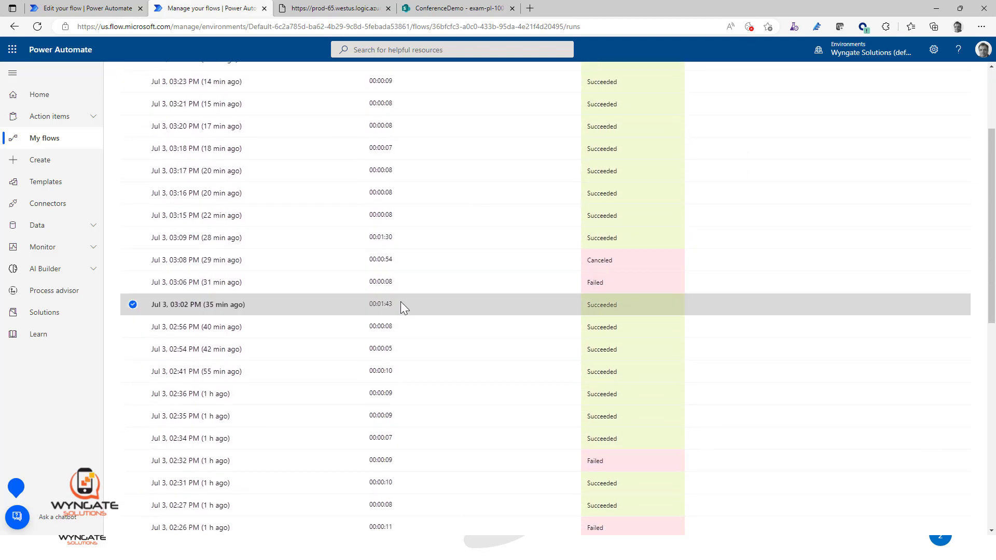
scroll(427, 251, up, 3)
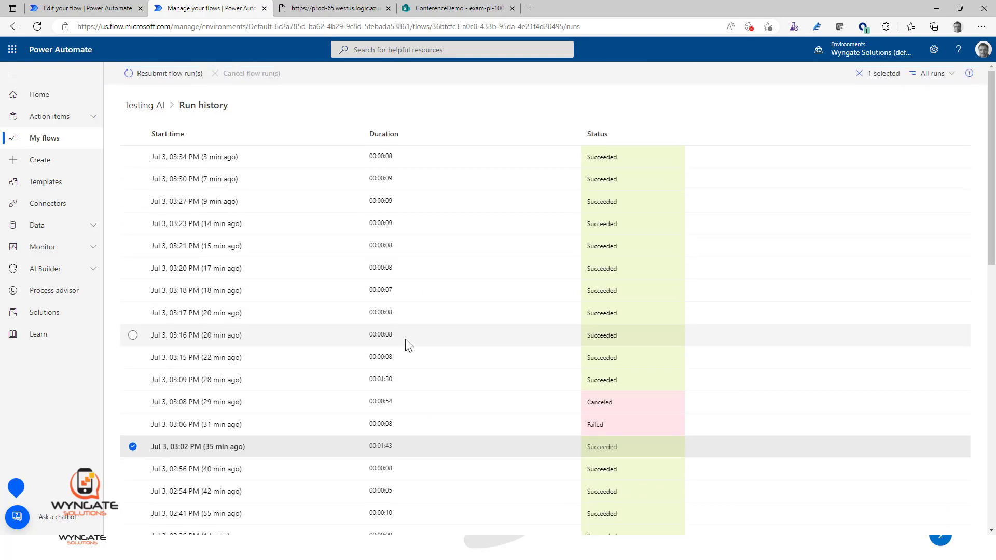
click(397, 158)
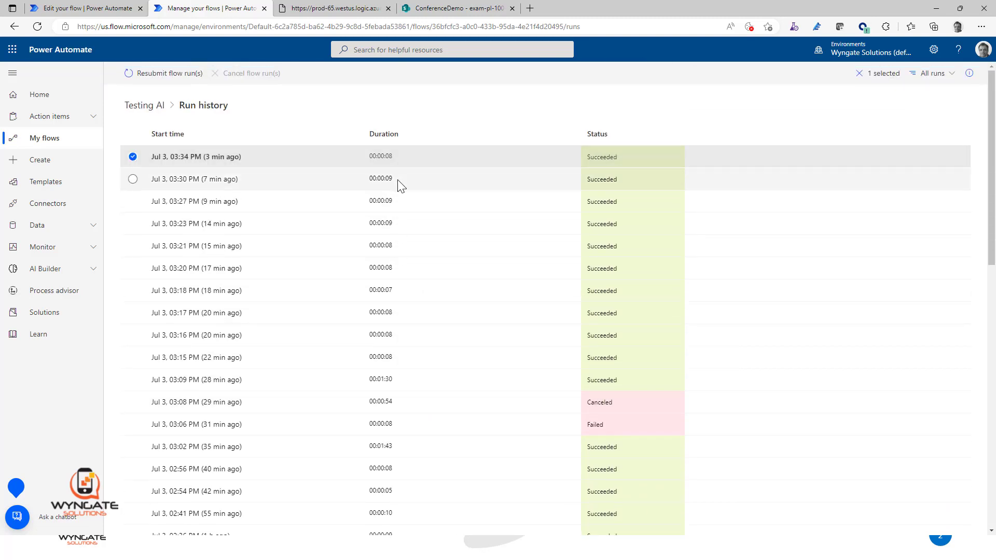
Step: Open the Testing AI flow for editing and expand Apply to each and the Recognize text in an image or a PDF document action
click(149, 109)
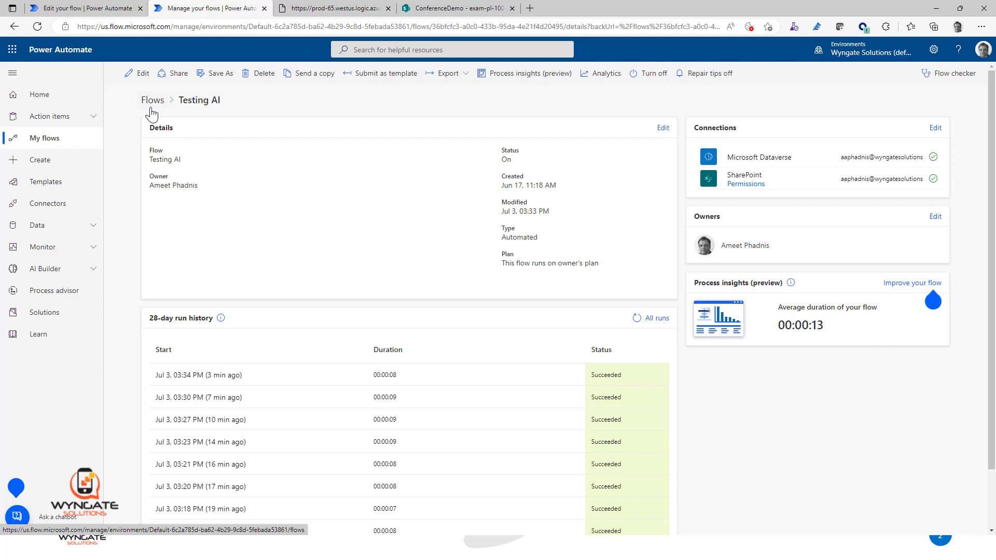
click(144, 76)
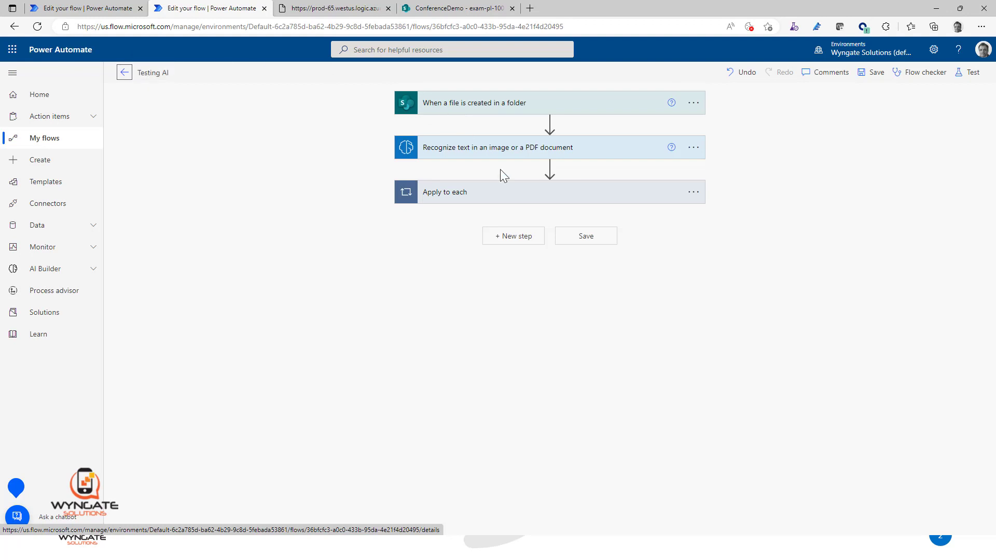
click(520, 202)
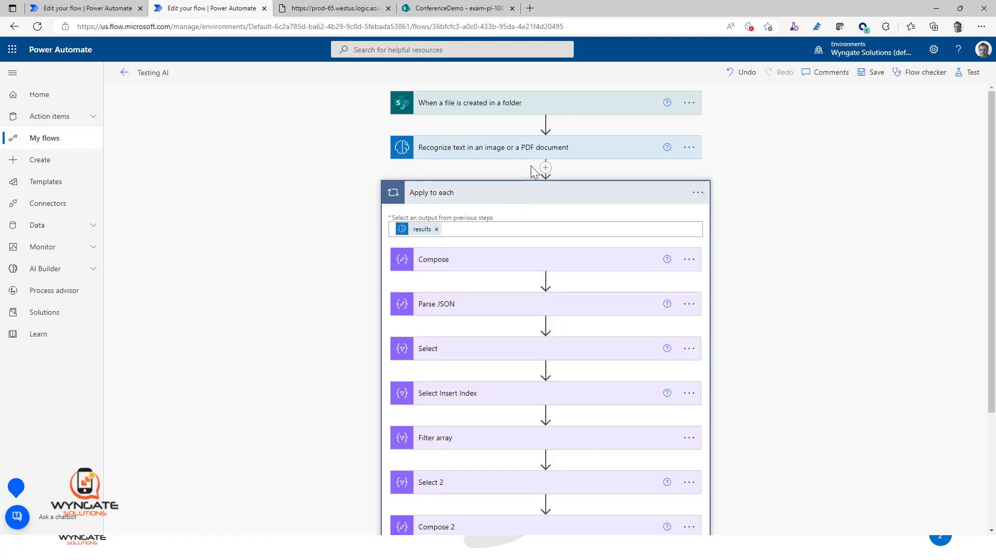
click(532, 149)
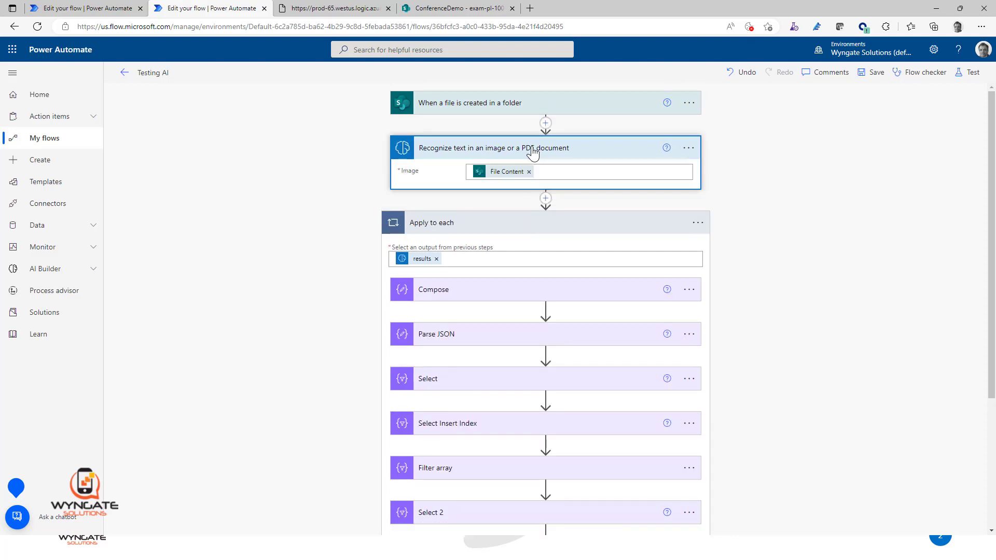